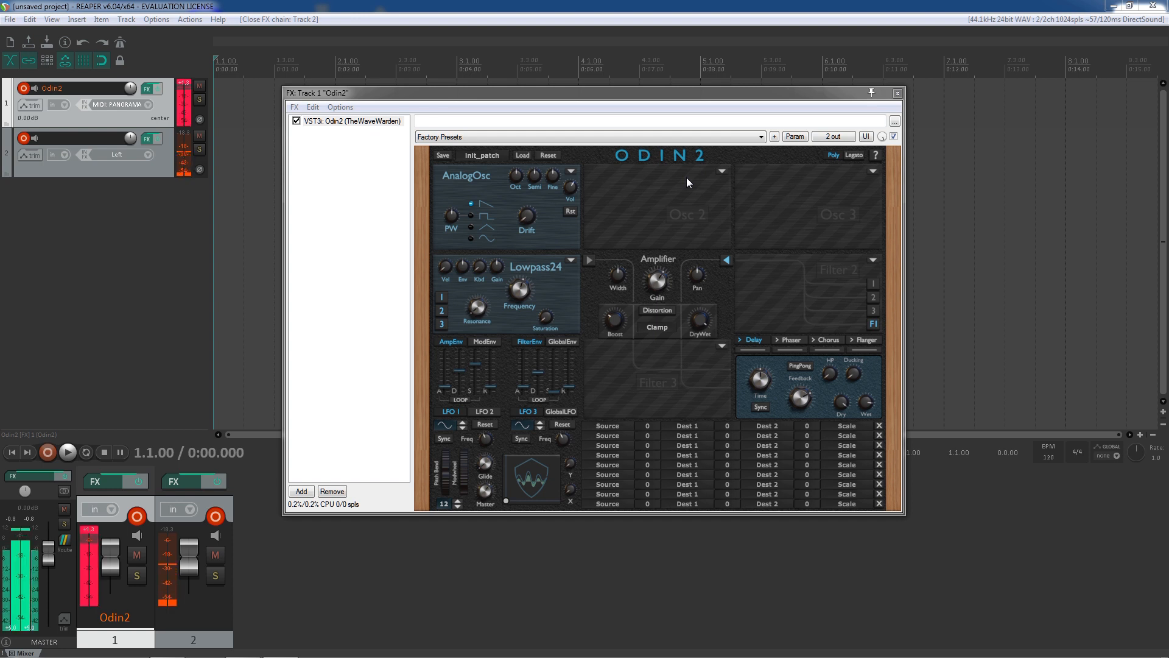
# Reset the Odin2 track's peak meter and check the Dynamics effect on the master track
pyautogui.click(88, 535)
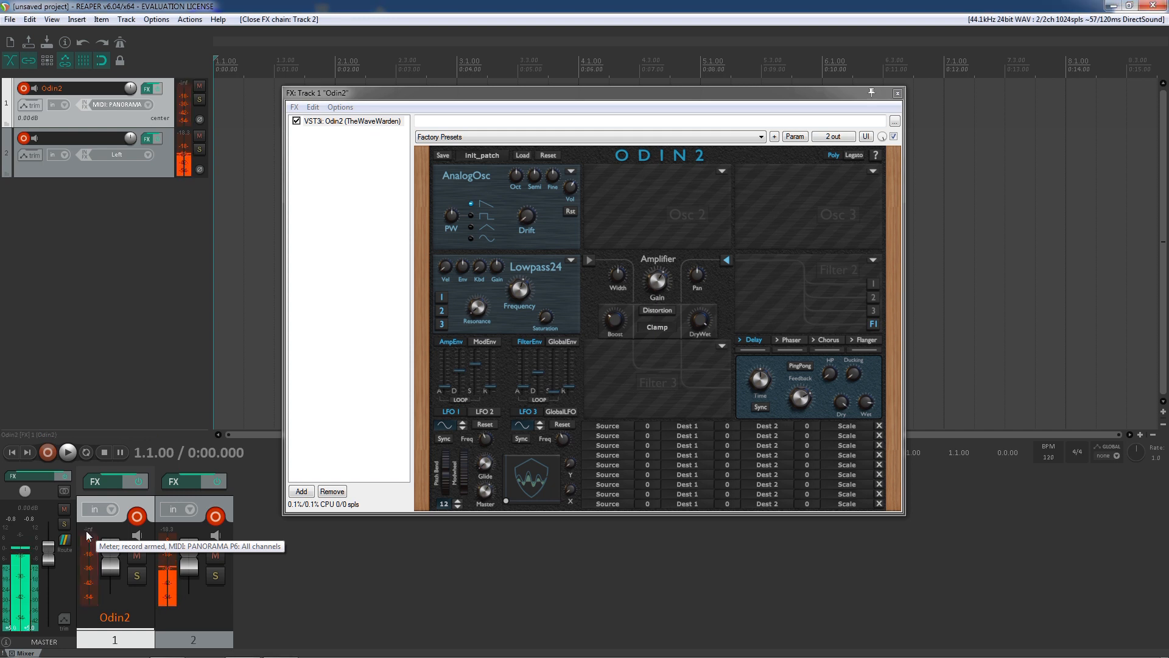
pyautogui.click(43, 478)
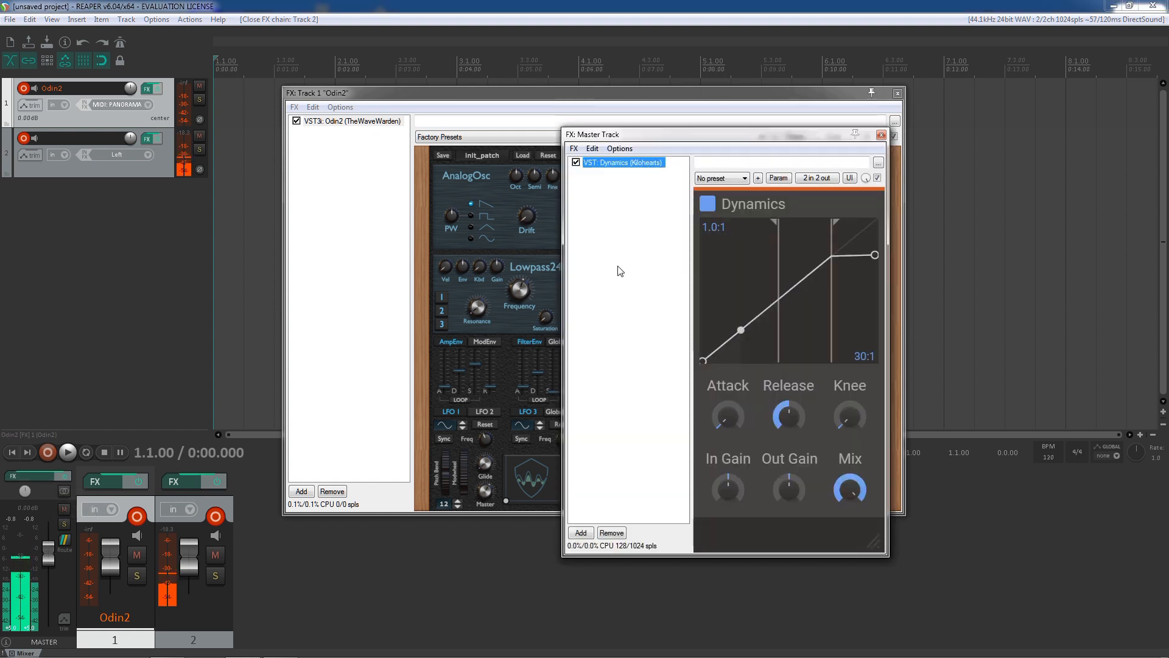
pyautogui.click(882, 135)
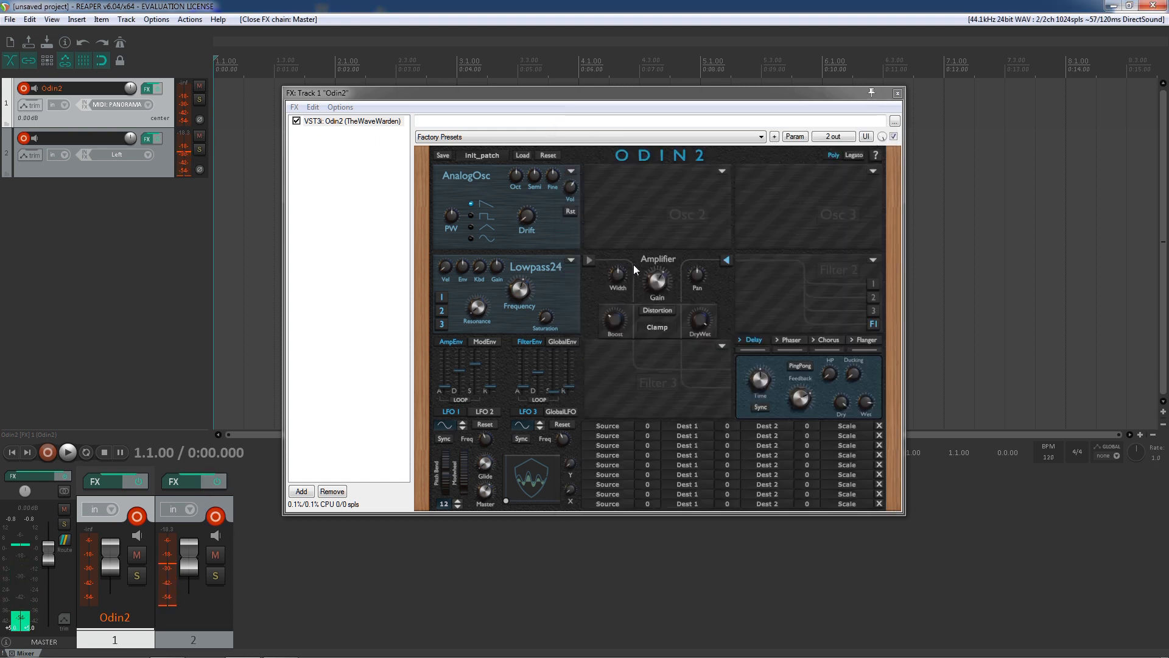
# Try out the amplifier gain and AnalogOsc drift controls, and view the available oscillator types
pyautogui.moveTo(662, 281); pyautogui.dragTo(668, 311)
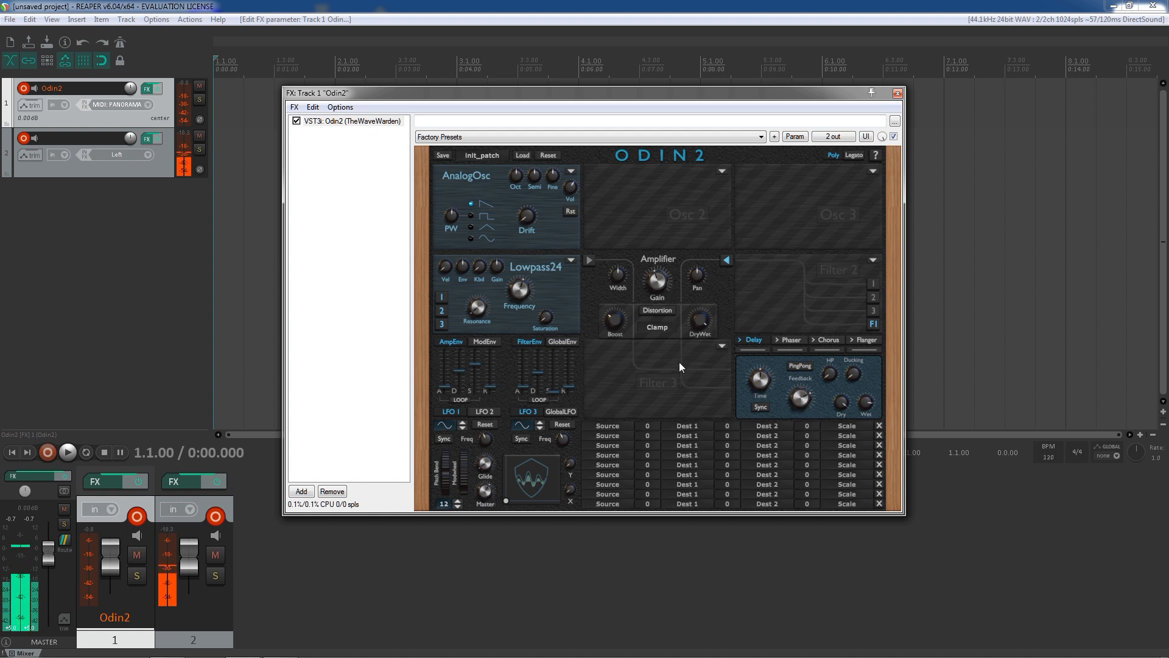
pyautogui.click(572, 172)
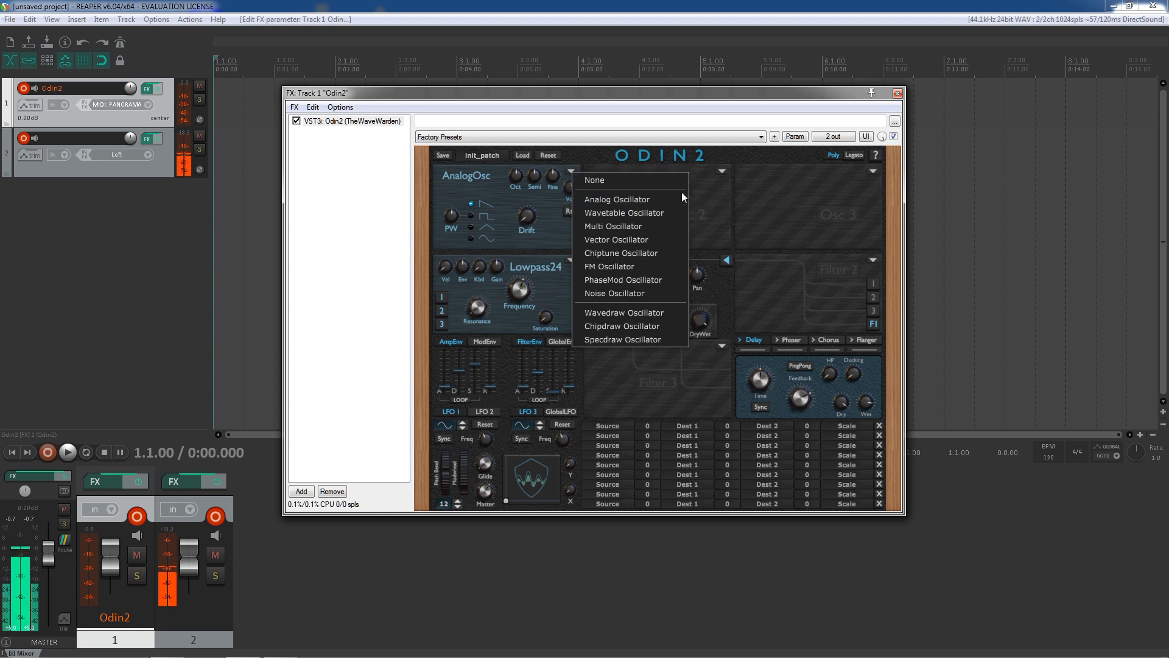
pyautogui.click(703, 195)
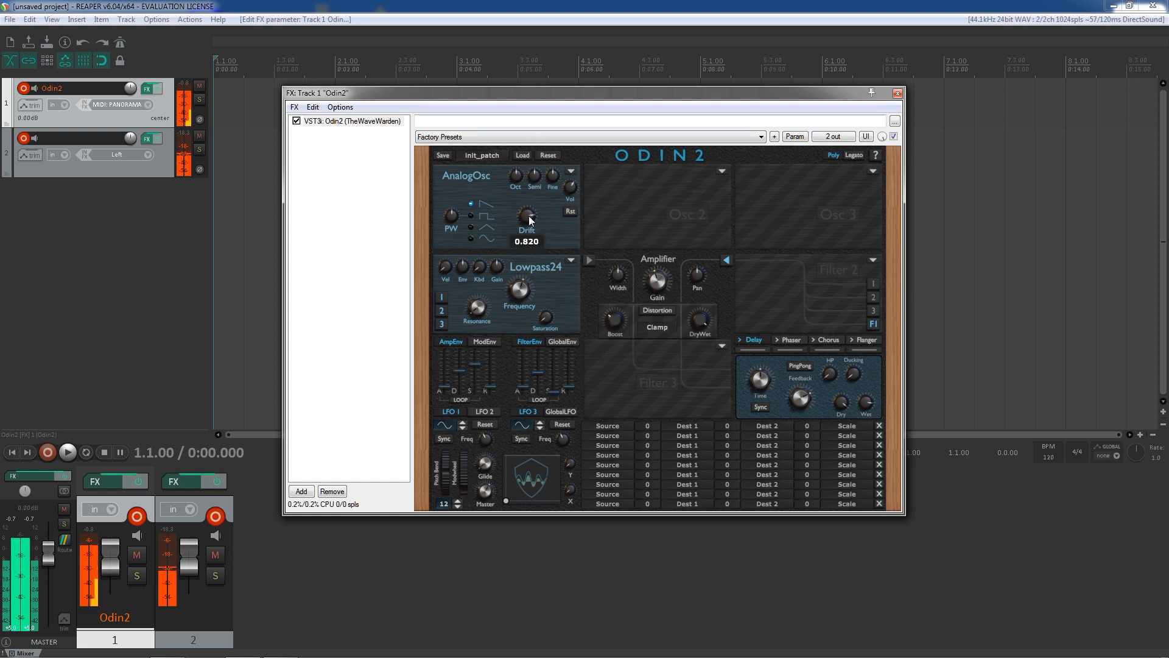
pyautogui.moveTo(531, 217); pyautogui.dragTo(572, 487)
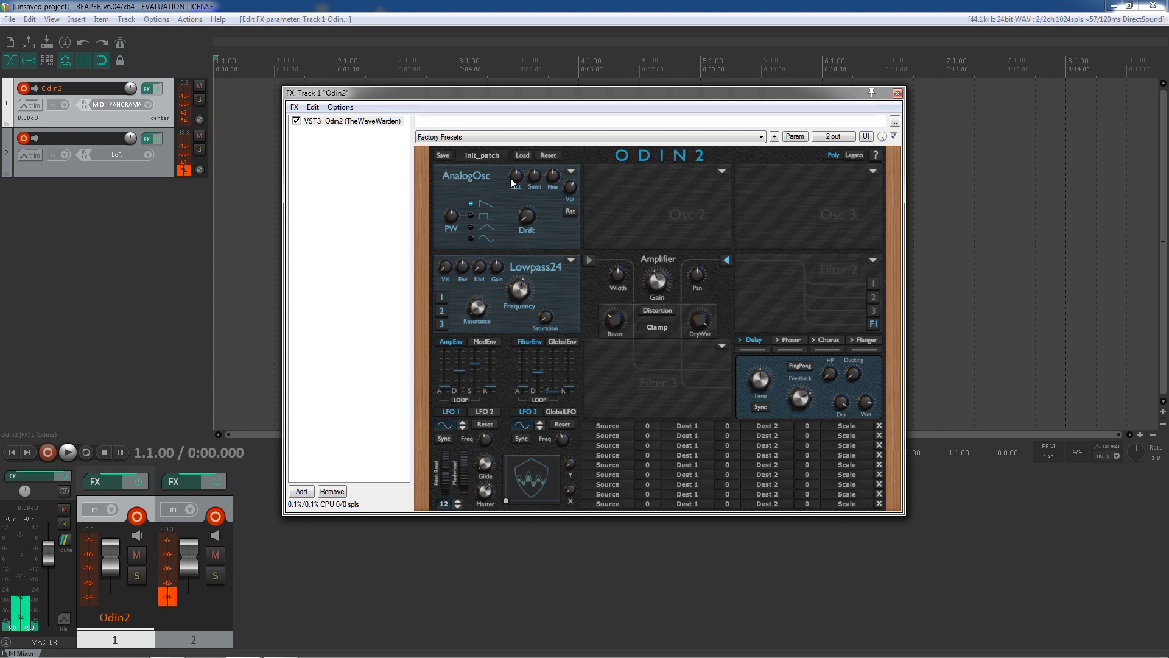
# Switch AnalogOsc to the square waveform and try different pulse widths
pyautogui.click(472, 216)
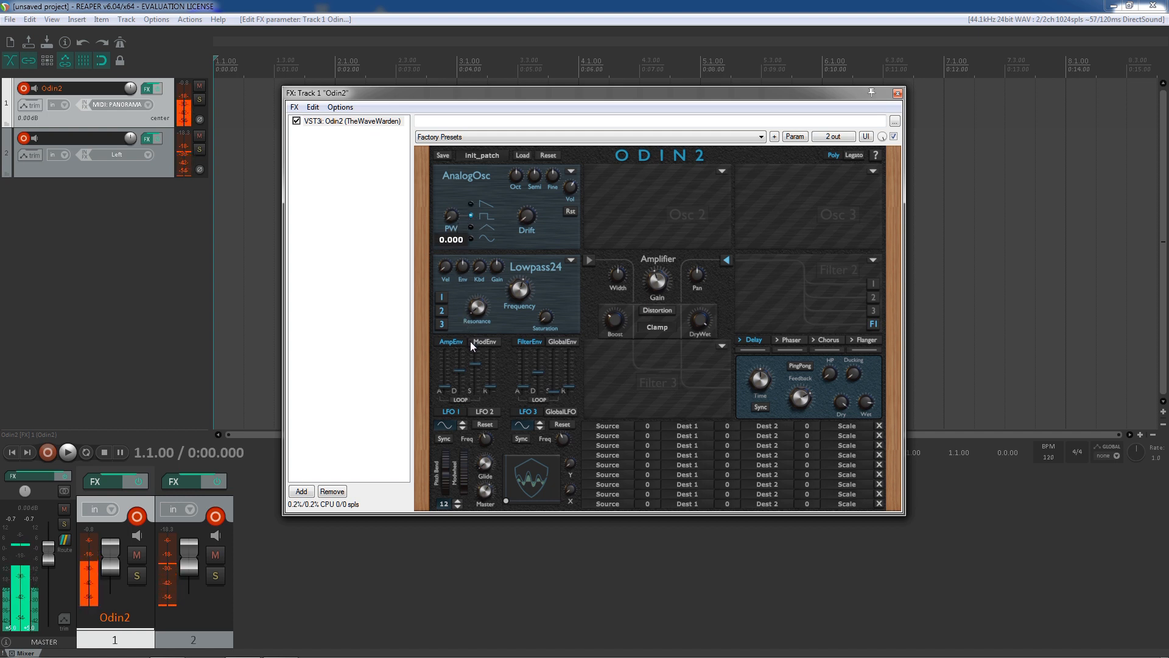
pyautogui.click(453, 222)
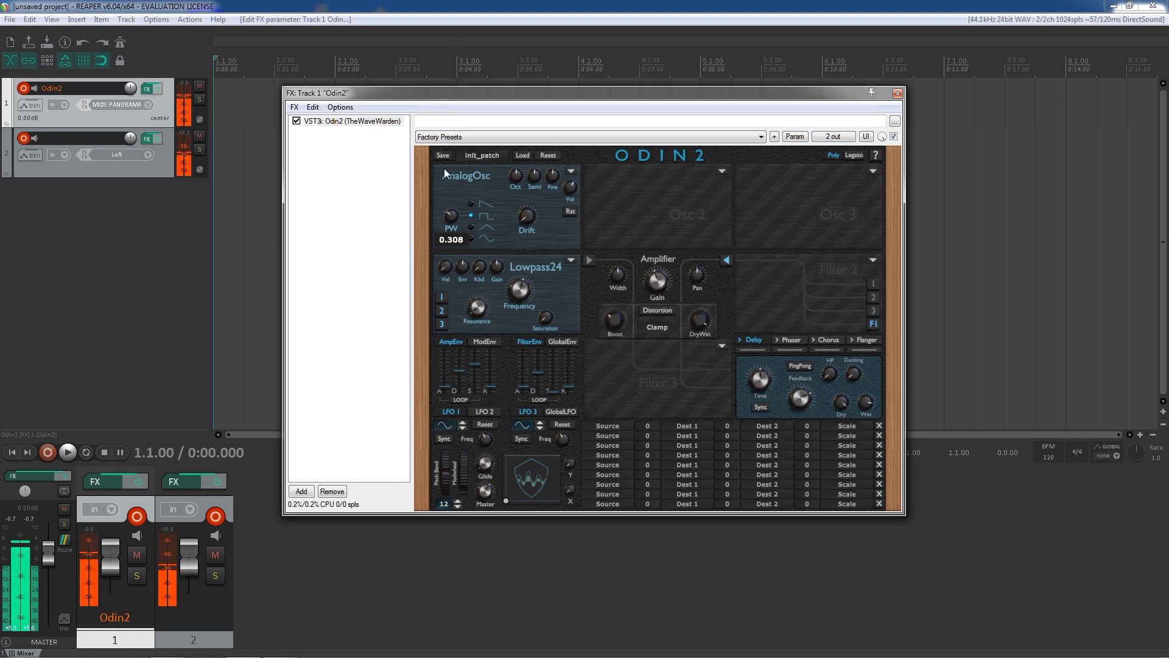
pyautogui.moveTo(523, 299)
pyautogui.click(451, 216)
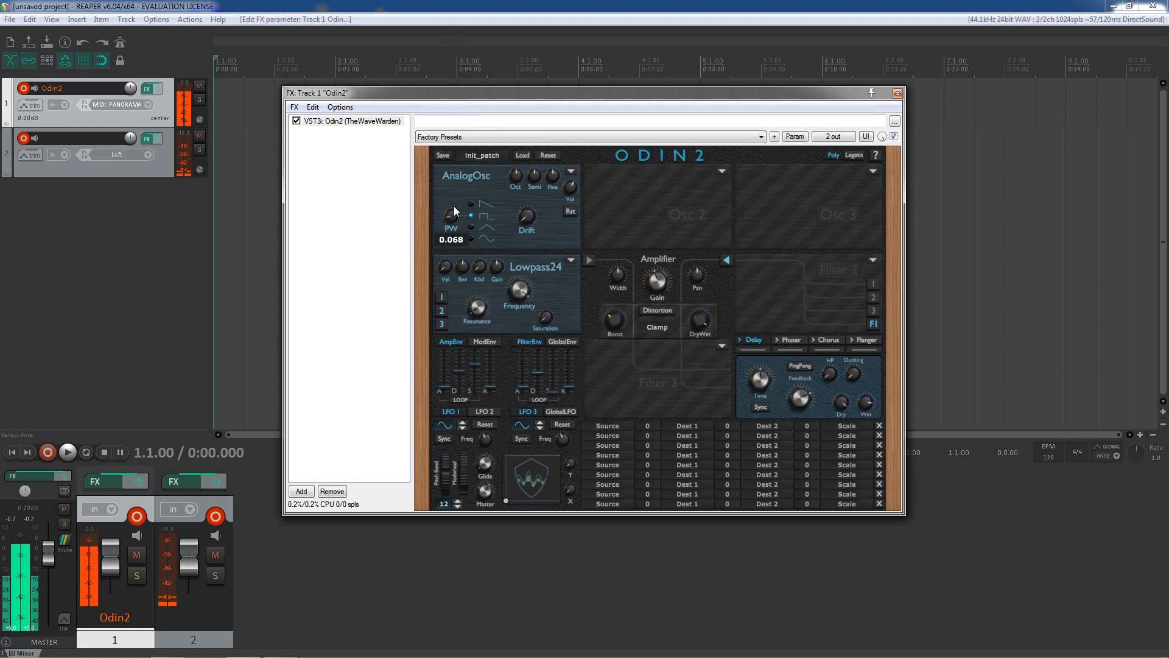
pyautogui.moveTo(451, 215); pyautogui.dragTo(449, 230)
# Switch AnalogOsc to the triangle waveform, try its pulse width, and select the sine waveform
pyautogui.click(478, 228)
pyautogui.moveTo(454, 217); pyautogui.dragTo(459, 250)
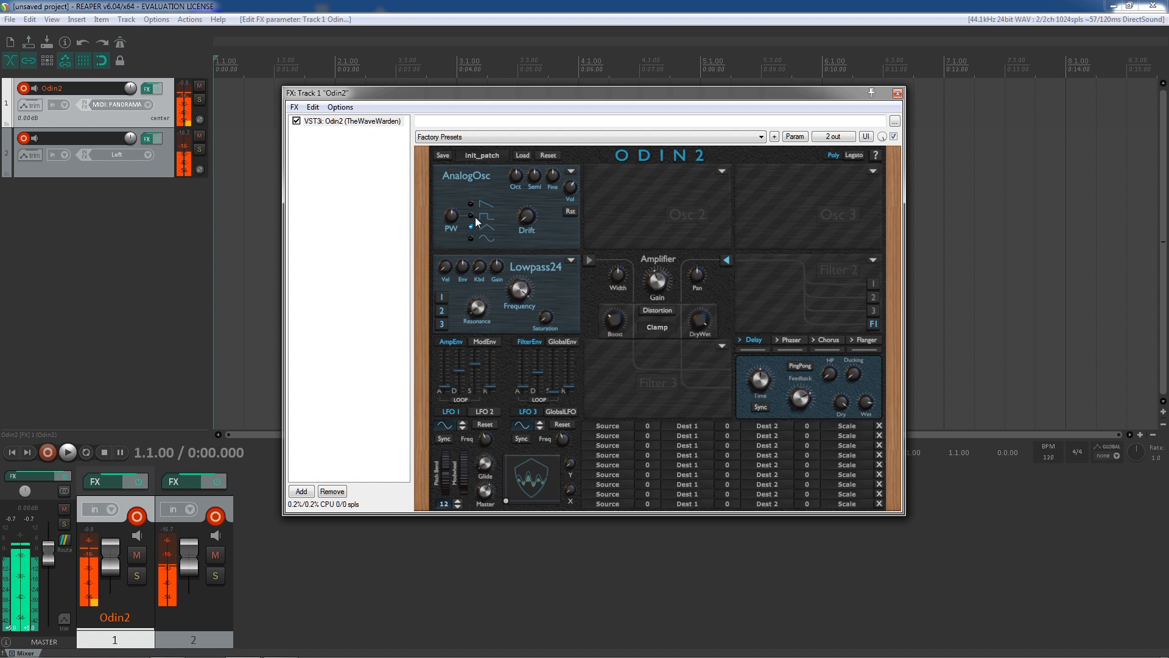
pyautogui.click(471, 238)
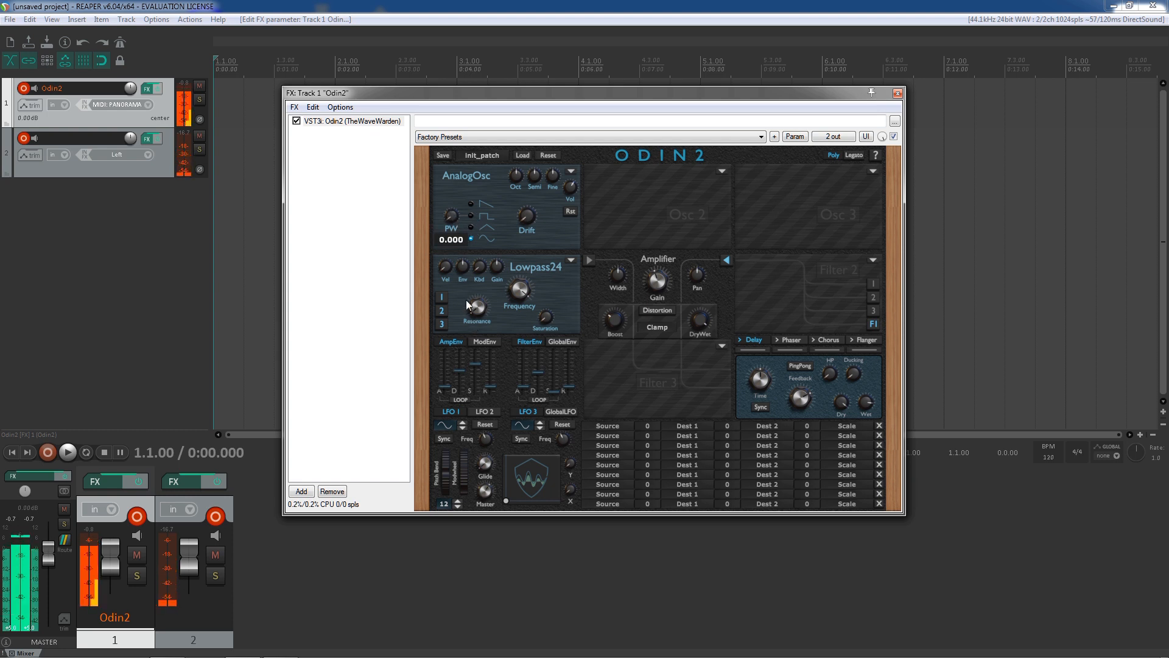
pyautogui.moveTo(449, 225)
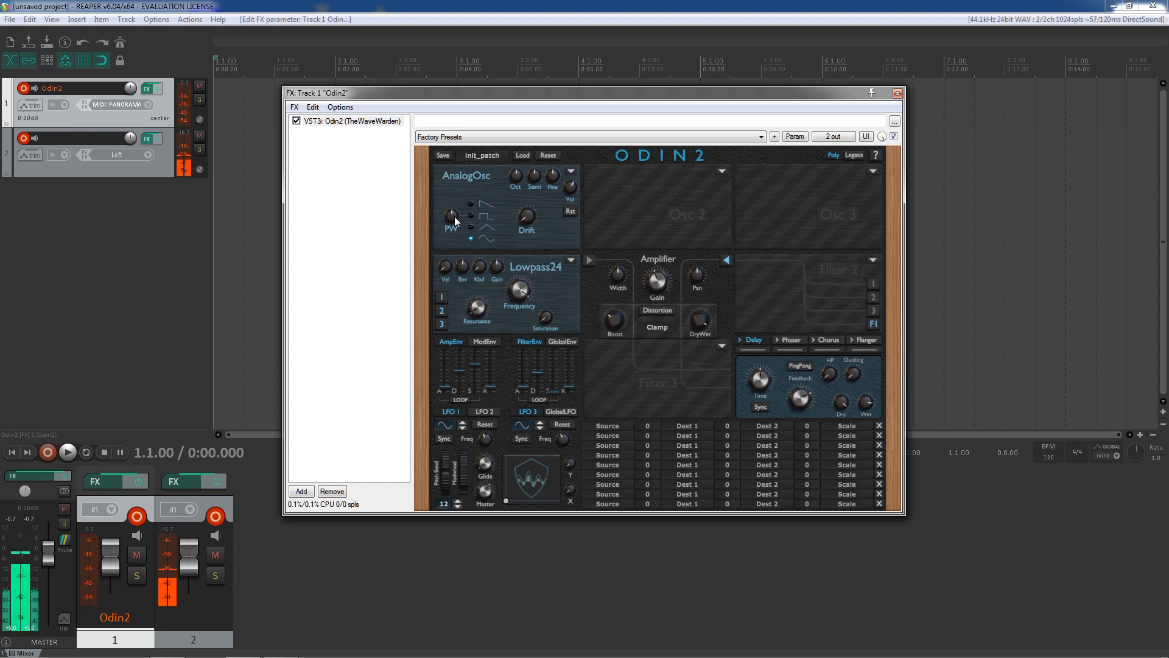
# Try out the tuning and volume controls of AnalogOsc
pyautogui.moveTo(511, 178); pyautogui.dragTo(526, 98)
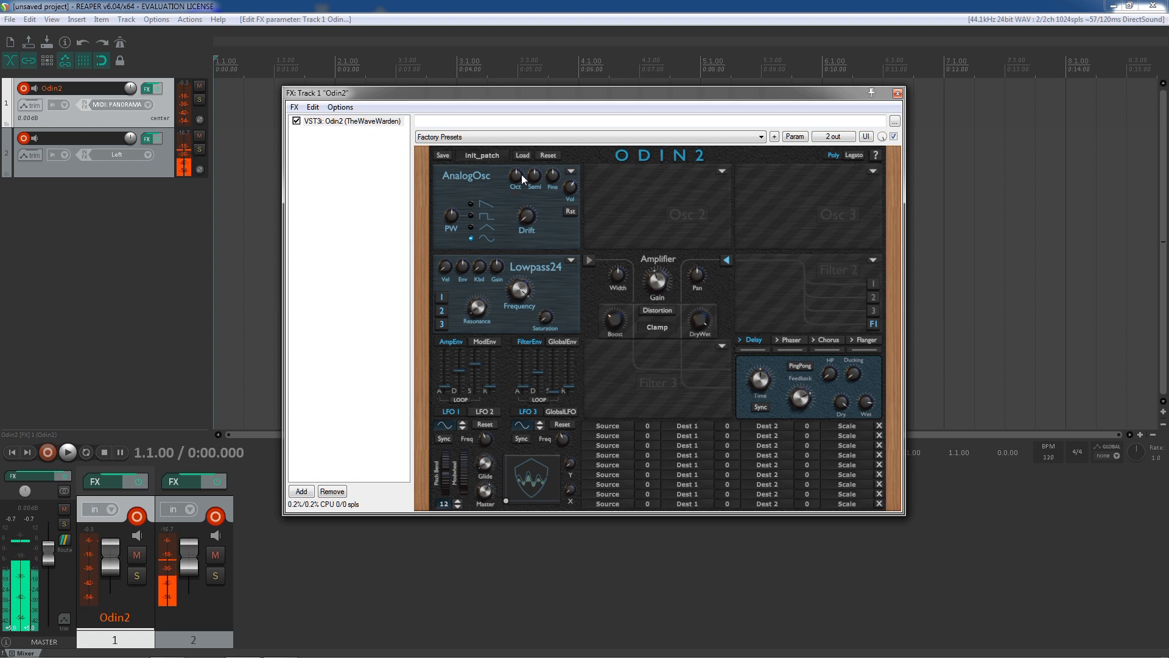
pyautogui.moveTo(524, 175); pyautogui.dragTo(544, 316)
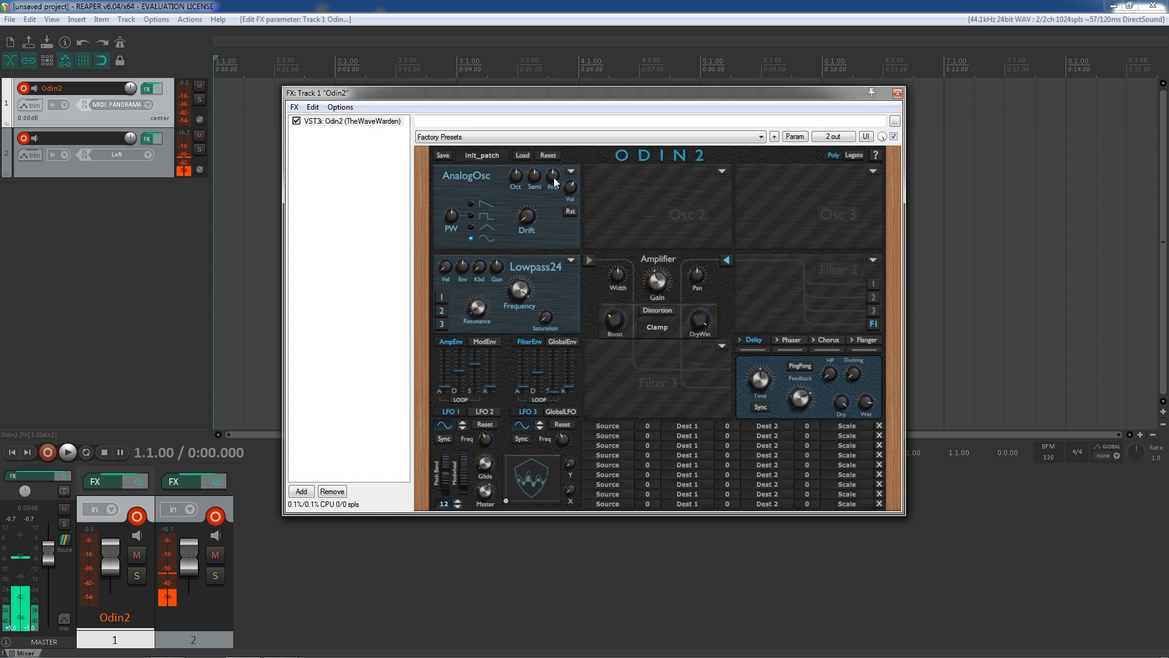
pyautogui.moveTo(555, 200)
pyautogui.moveTo(556, 201); pyautogui.dragTo(567, 289)
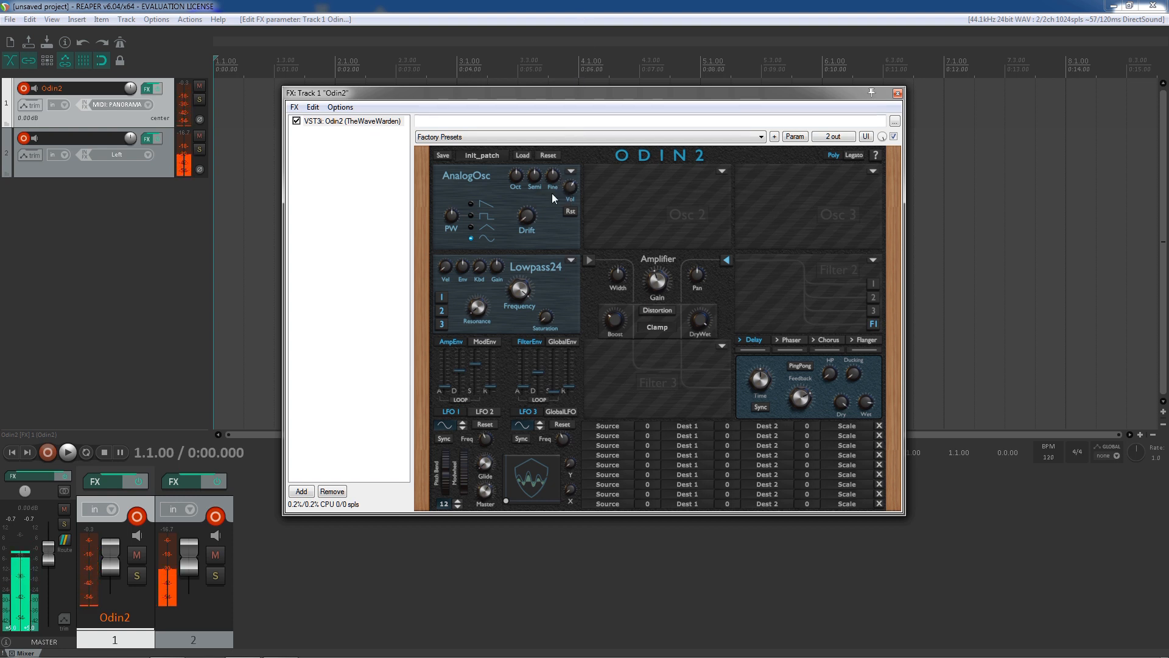
pyautogui.moveTo(572, 187)
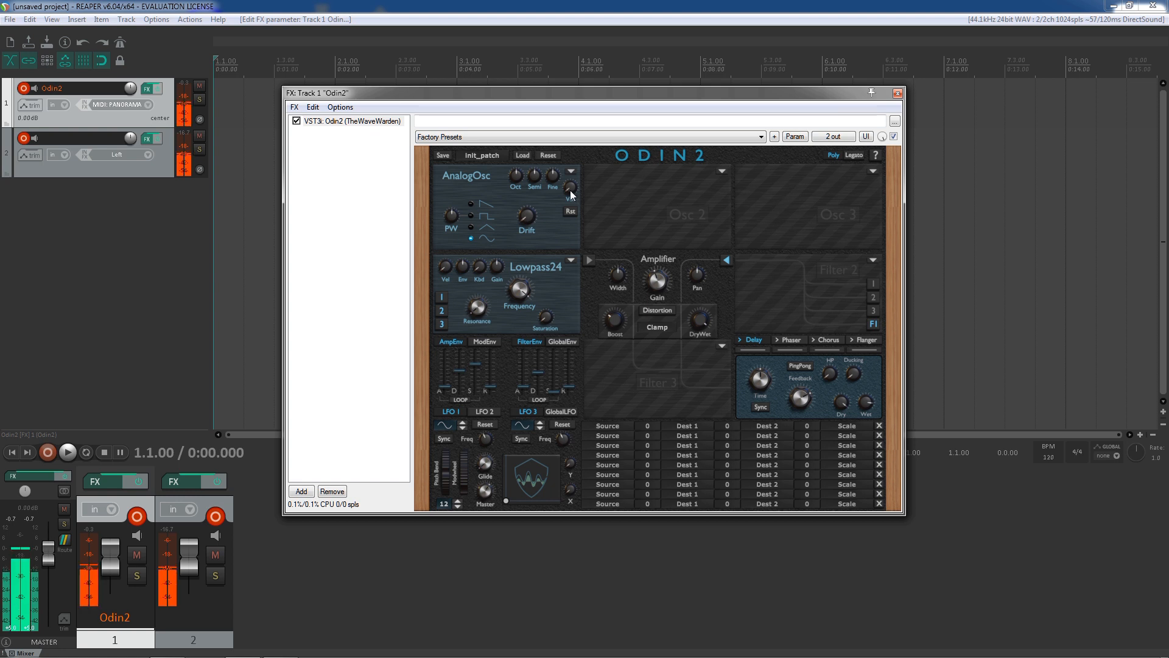
pyautogui.moveTo(570, 190); pyautogui.dragTo(578, 103)
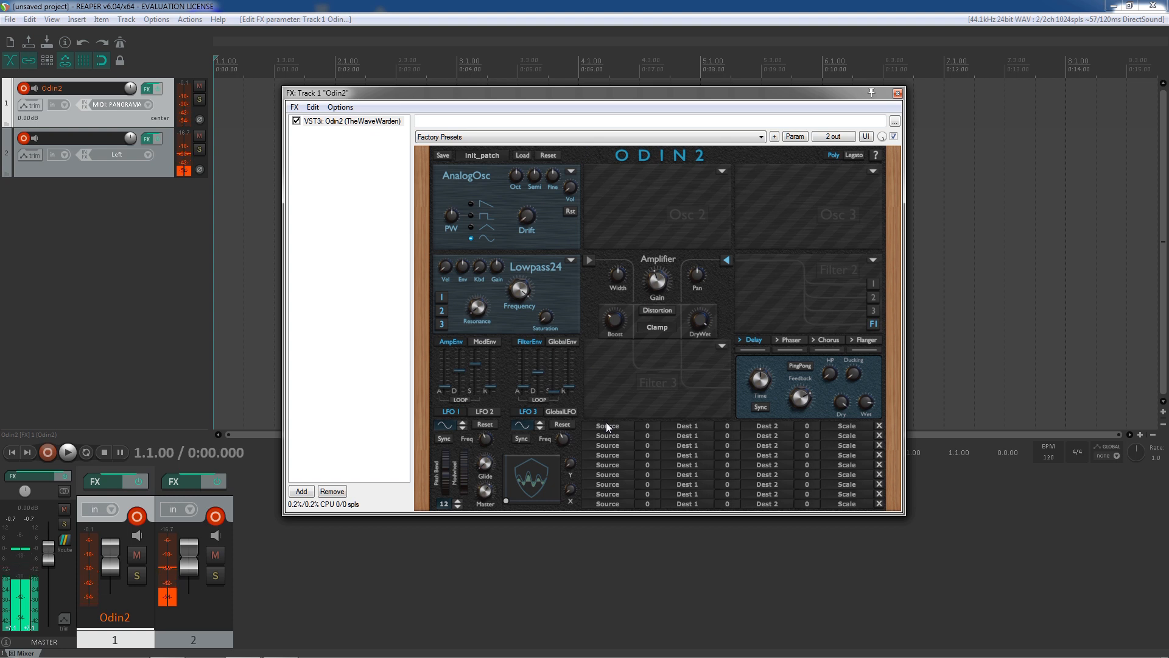
# Replace the first oscillator with a Wavetable Oscillator and choose the Glass wavetable
pyautogui.click(571, 171)
pyautogui.click(587, 212)
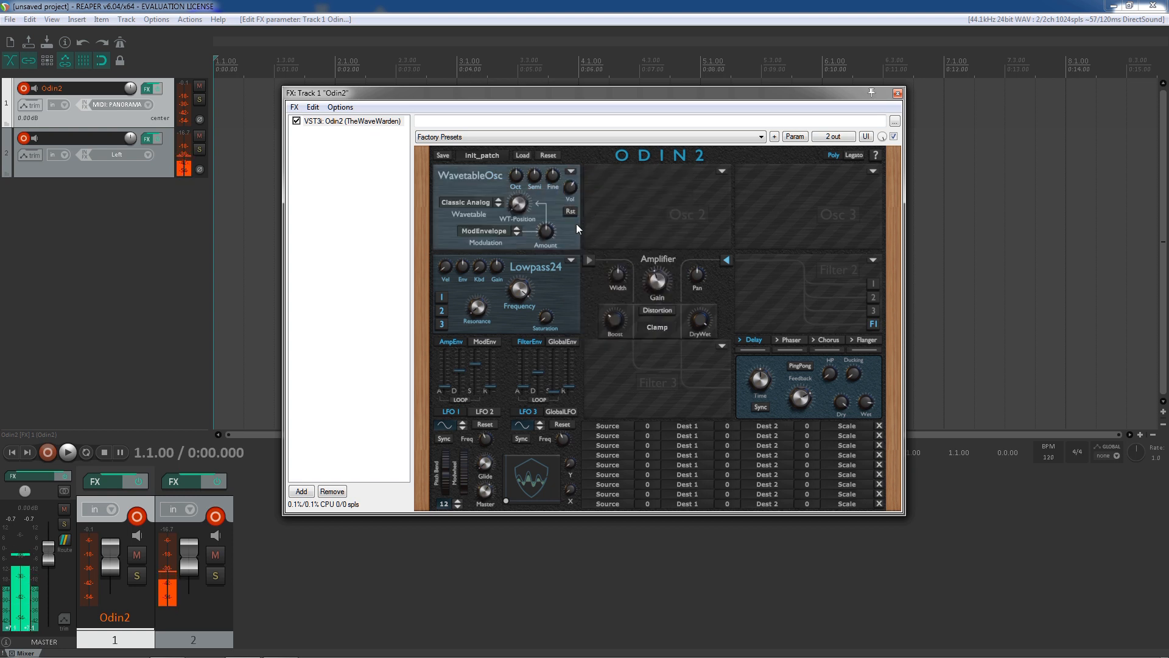
pyautogui.click(472, 206)
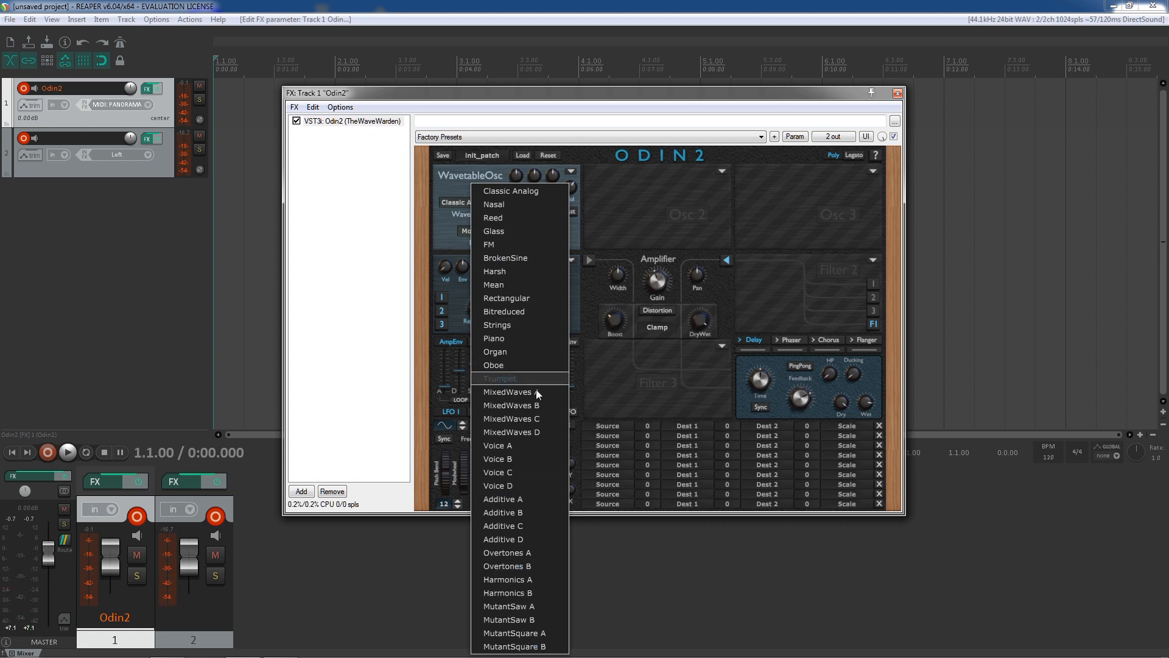
pyautogui.click(527, 232)
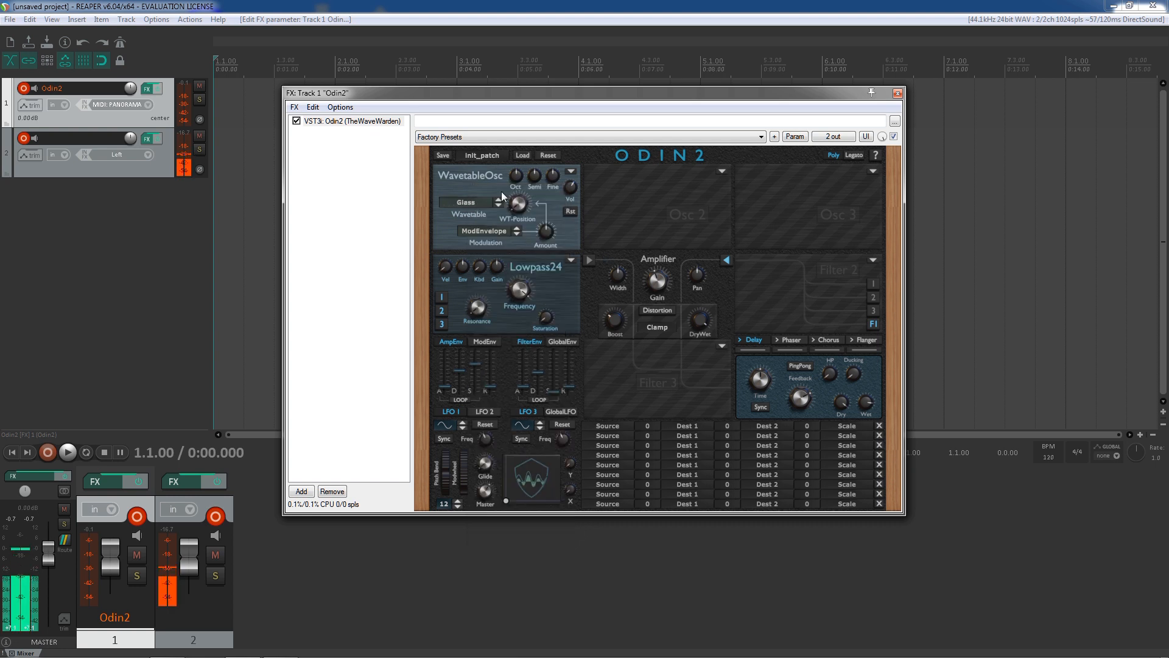
# Adjust the wavetable oscillator's modulation amount and set its modulation source to LFO 1
pyautogui.moveTo(546, 232); pyautogui.dragTo(521, 145)
pyautogui.moveTo(527, 269); pyautogui.dragTo(487, 270)
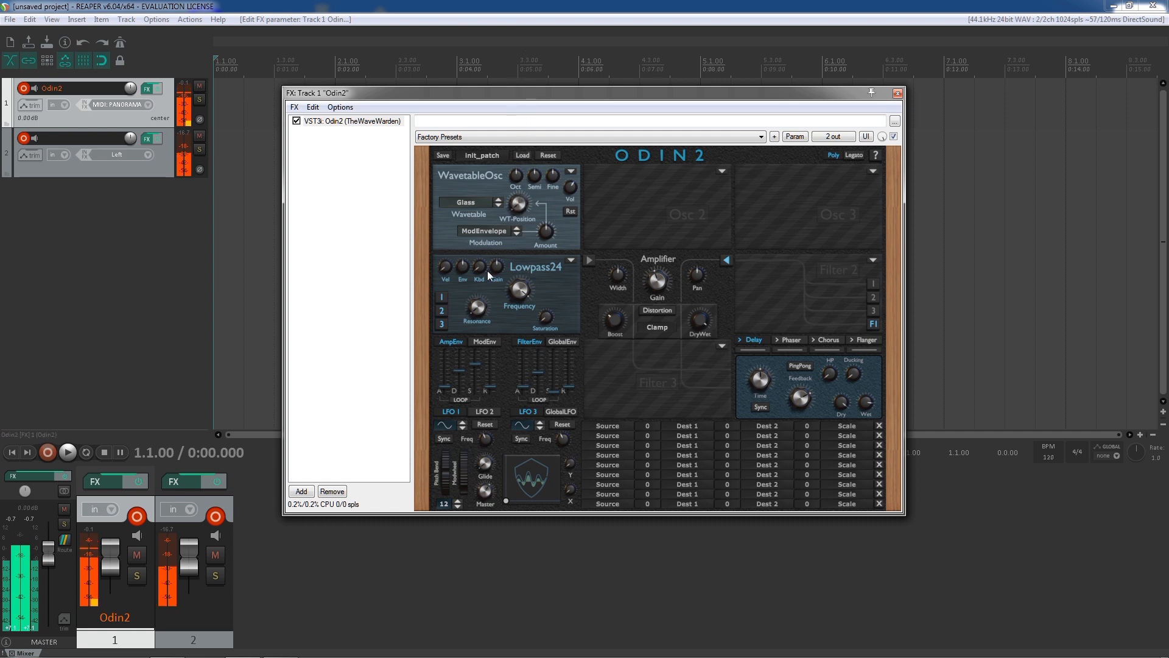
pyautogui.click(481, 203)
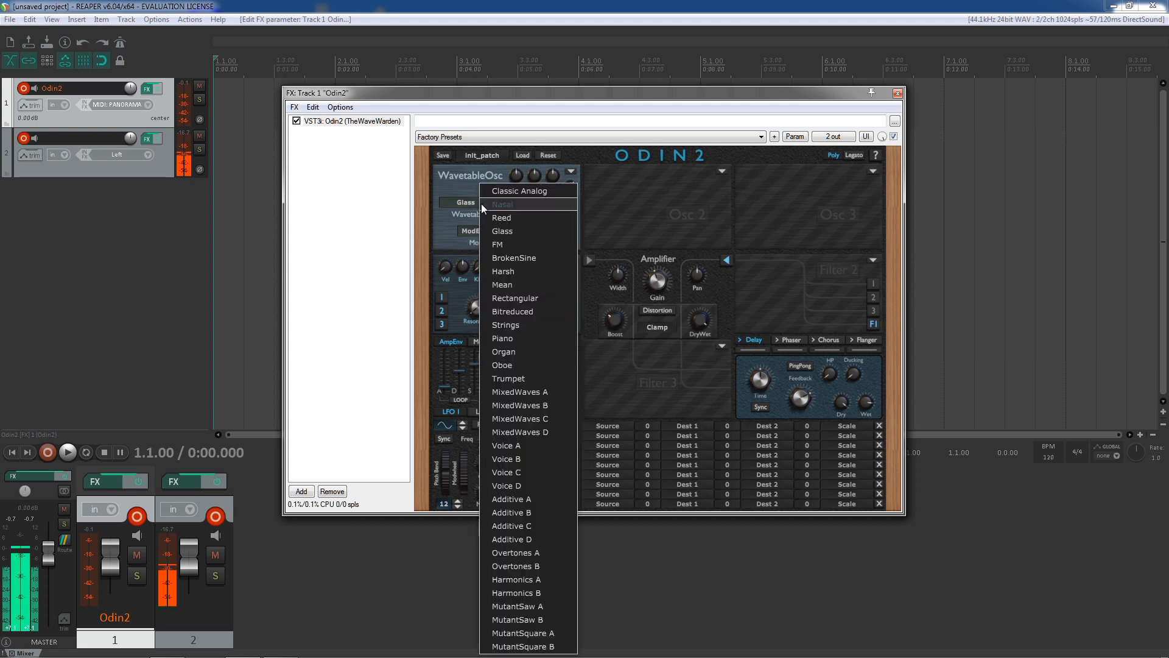
pyautogui.click(452, 221)
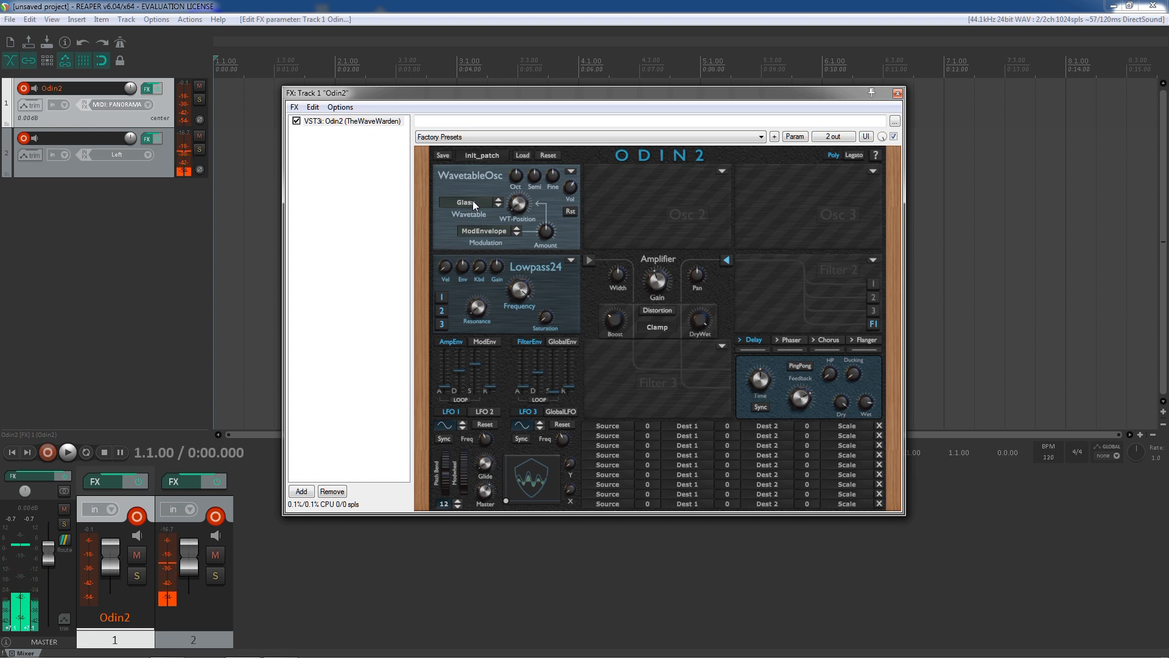
pyautogui.click(495, 230)
pyautogui.click(512, 253)
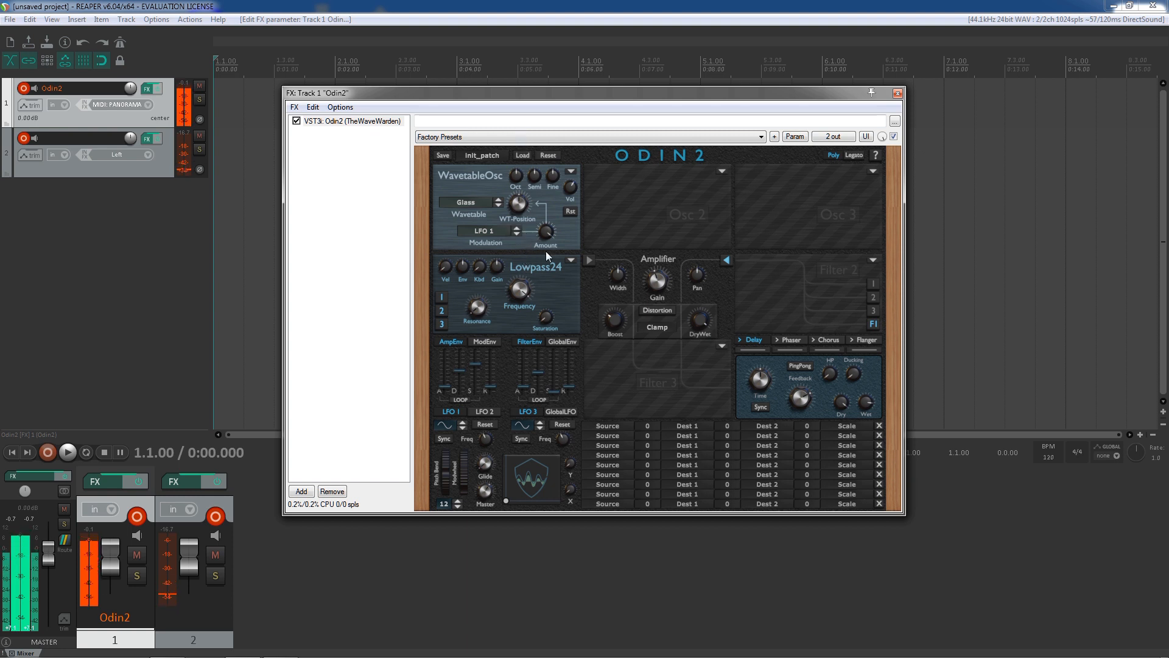
# Set Filter 1 to Bypass and enable the Chorus effect with its controls shown
pyautogui.click(571, 260)
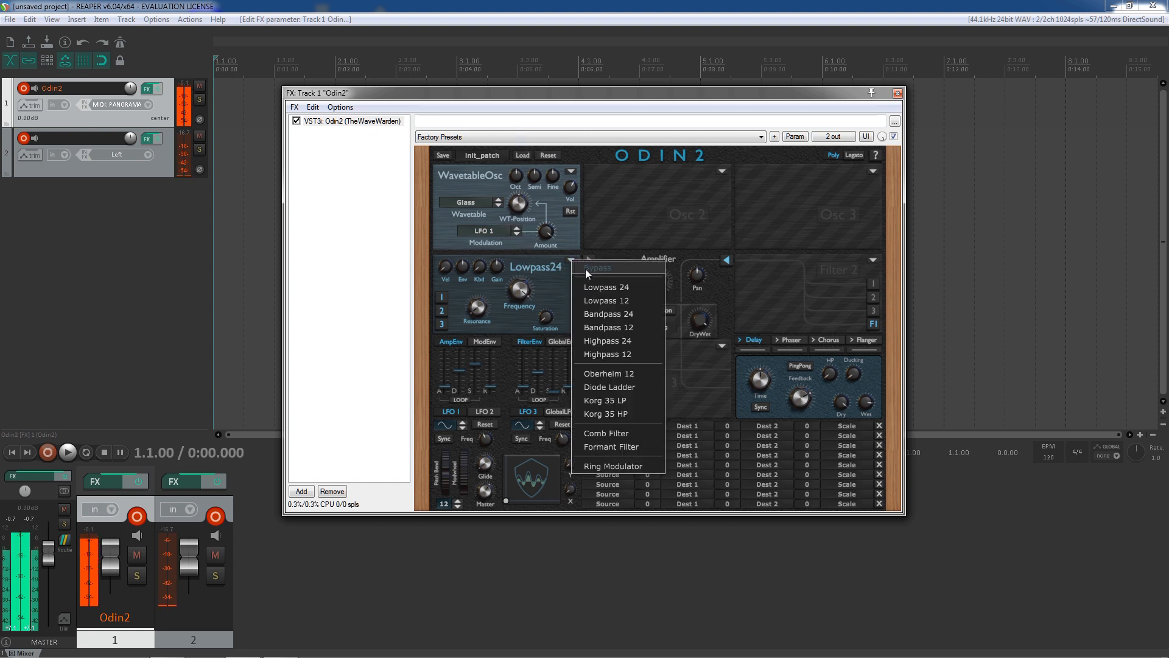
pyautogui.click(586, 269)
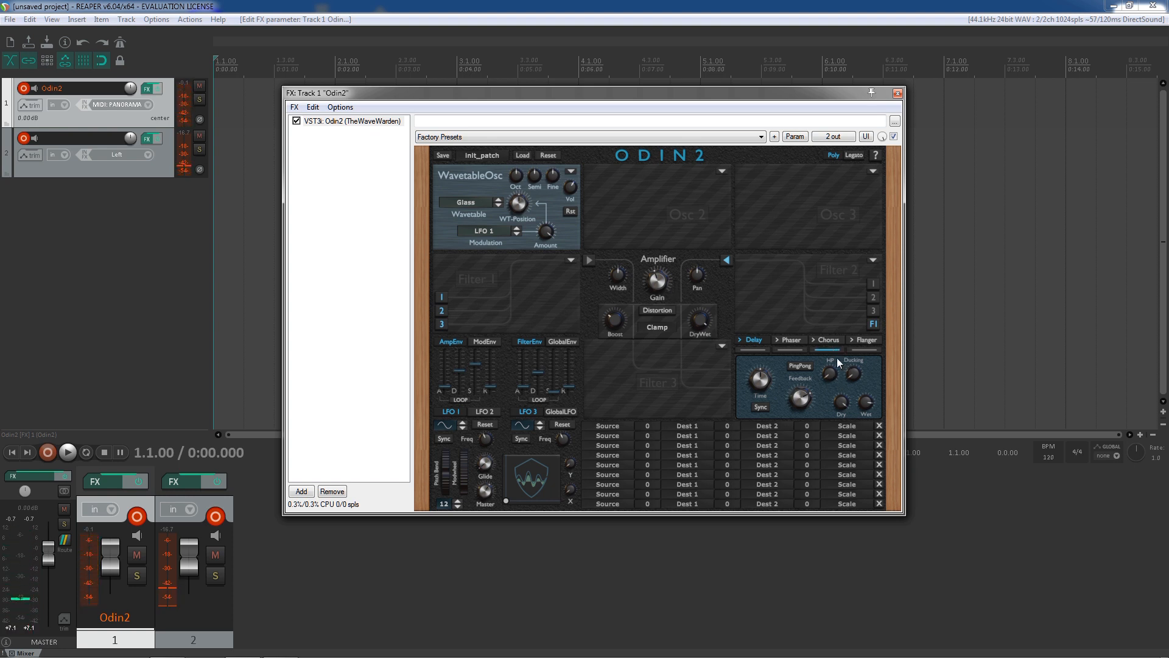
pyautogui.click(828, 344)
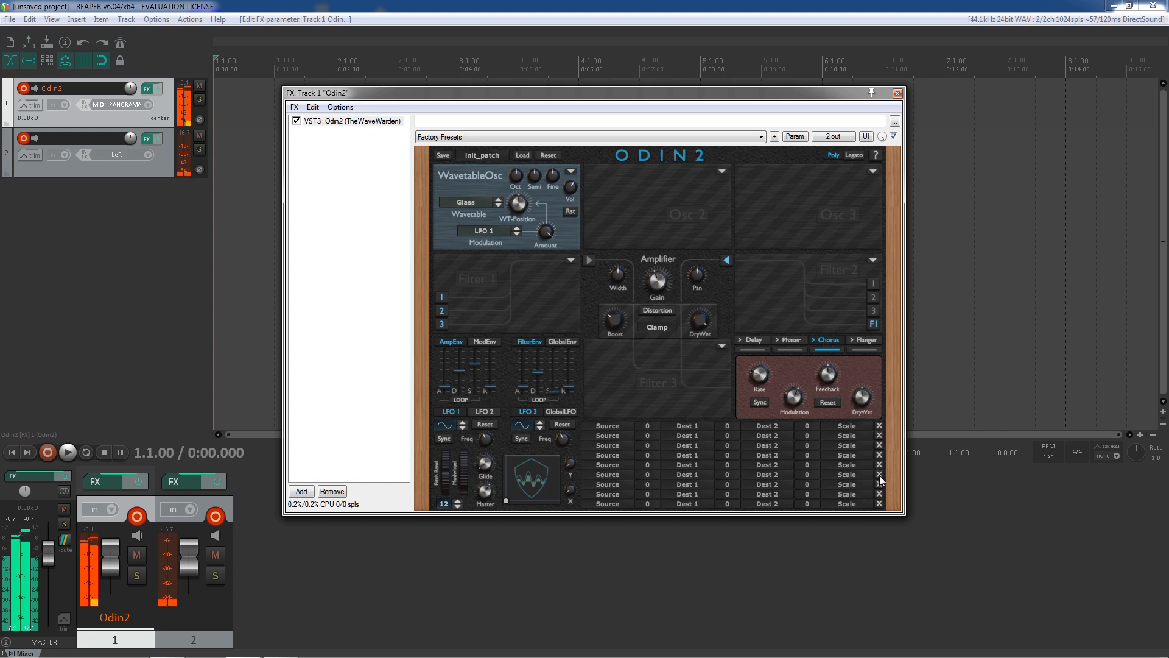
# Reorder the effects chain to Phaser, Flanger, Chorus, Delay
pyautogui.click(869, 347)
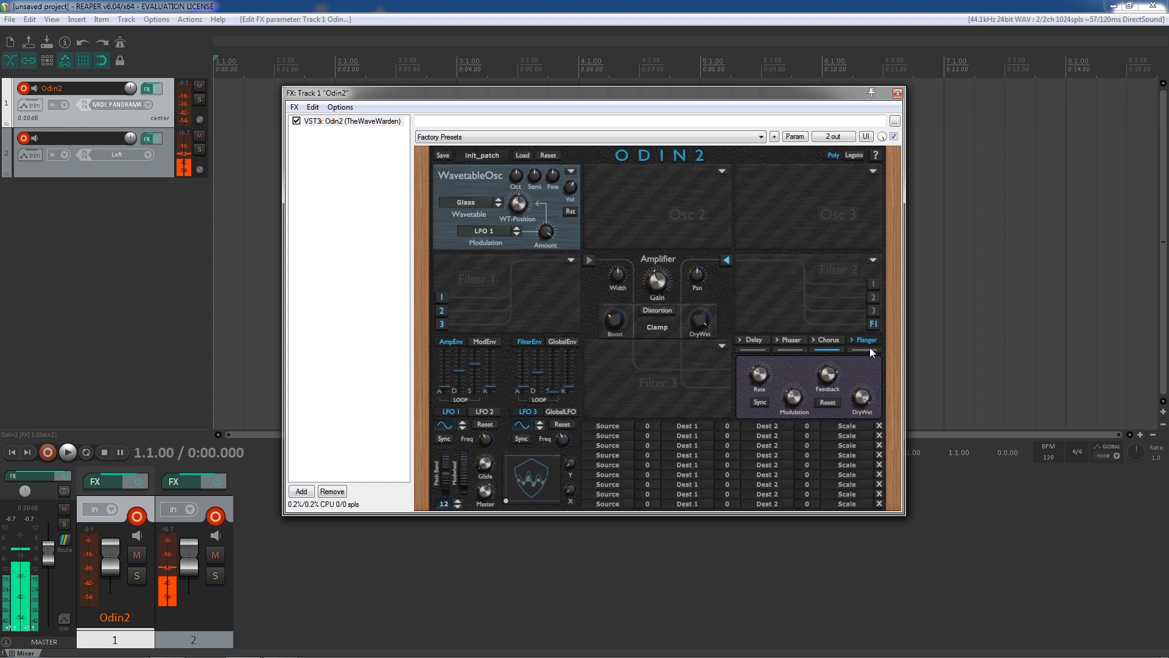
pyautogui.click(758, 340)
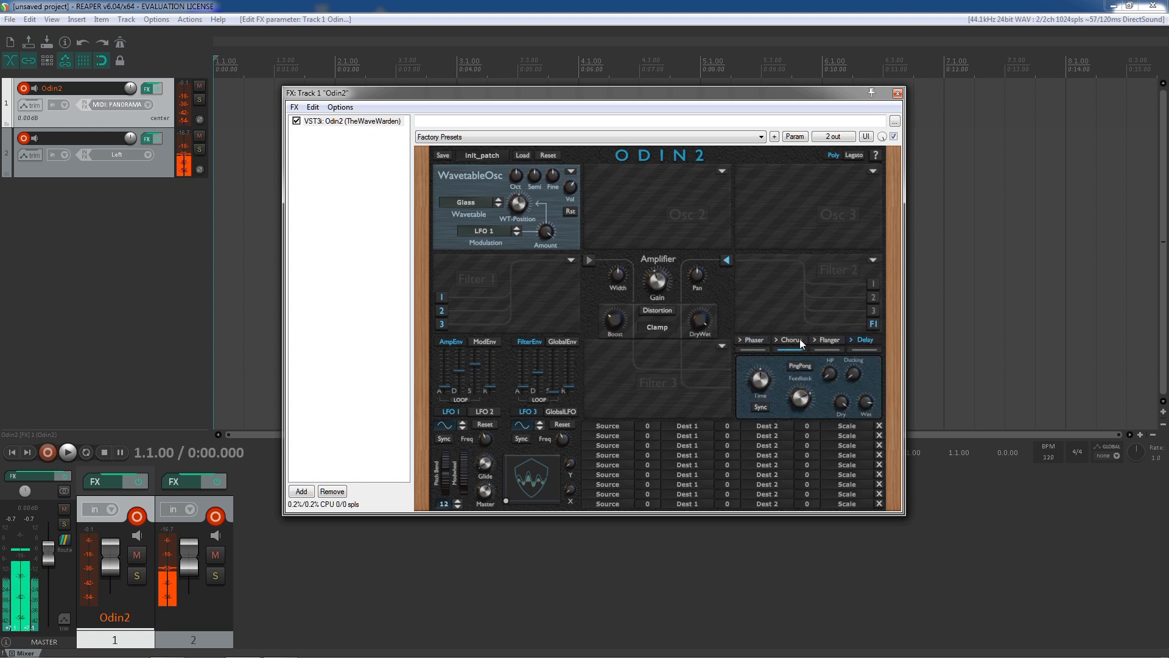
pyautogui.moveTo(799, 338); pyautogui.dragTo(821, 345)
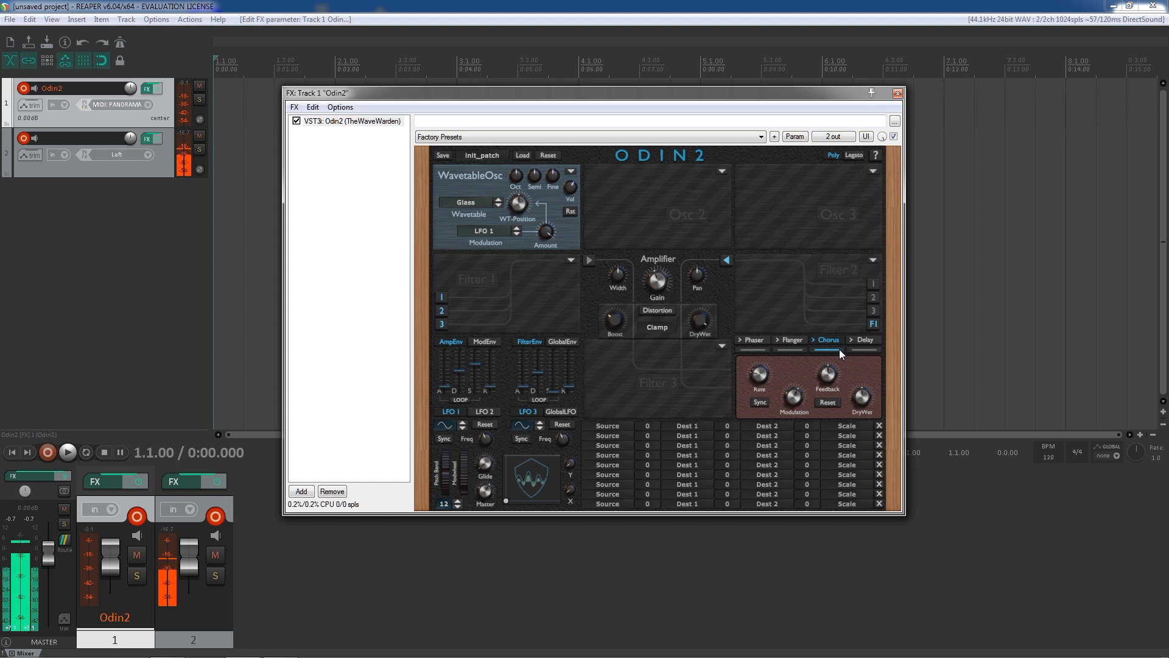
# Enable the Delay effect, adjust its time, set its feedback to about 0.42 and turn on PingPong
pyautogui.click(870, 341)
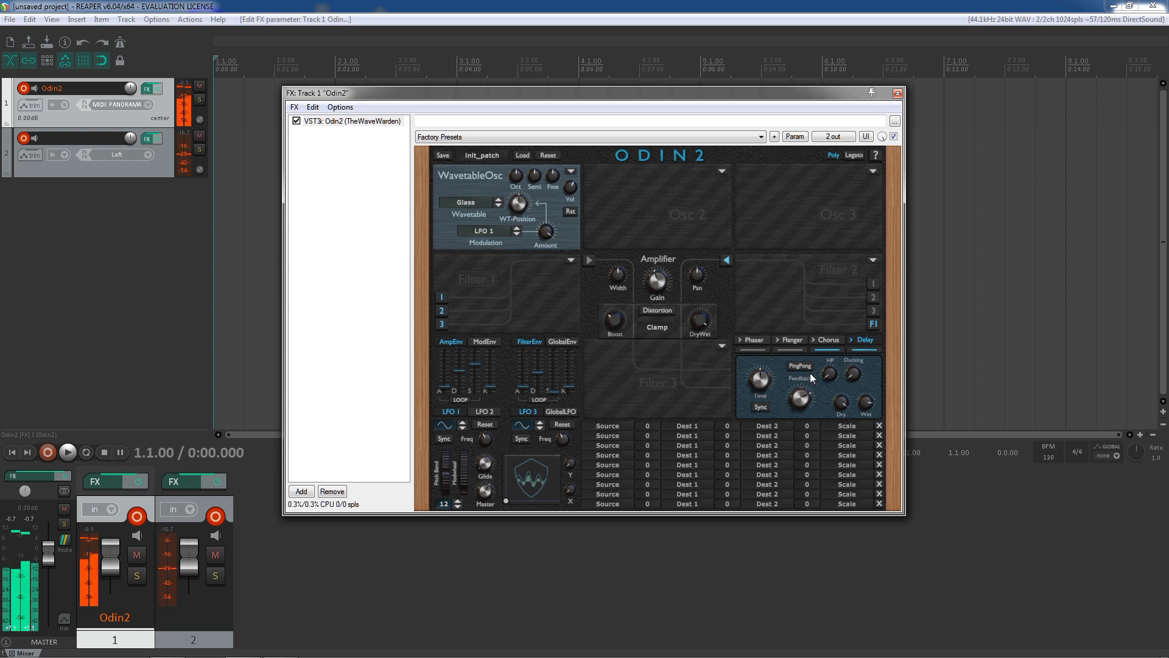
pyautogui.moveTo(761, 383)
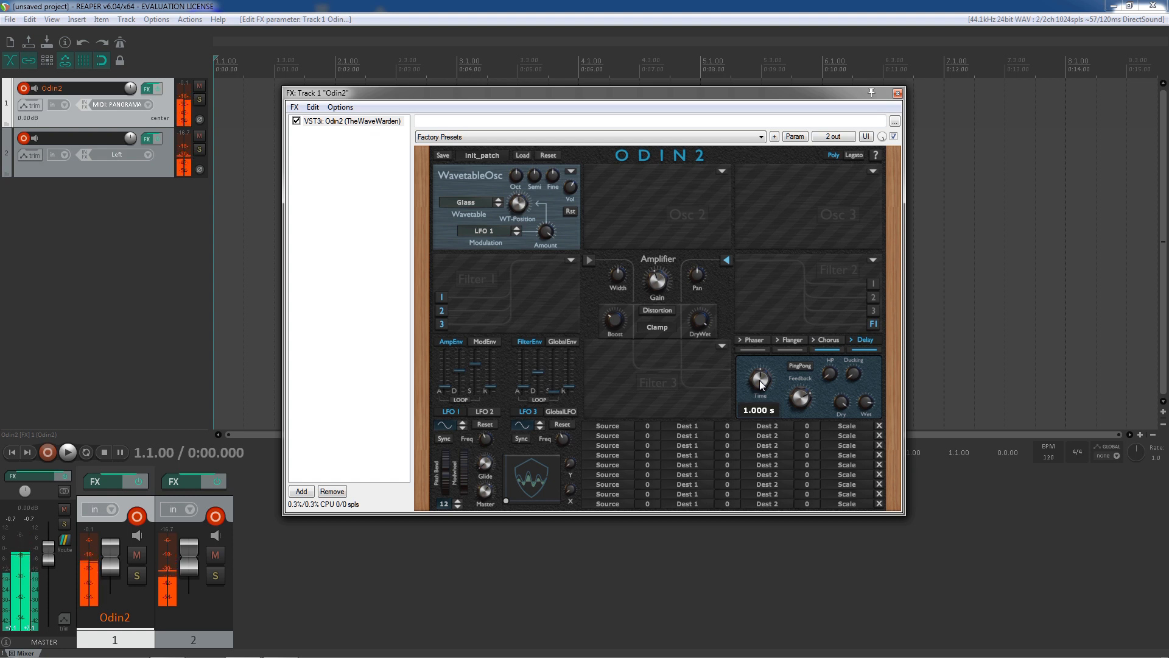
pyautogui.moveTo(760, 382); pyautogui.dragTo(758, 418)
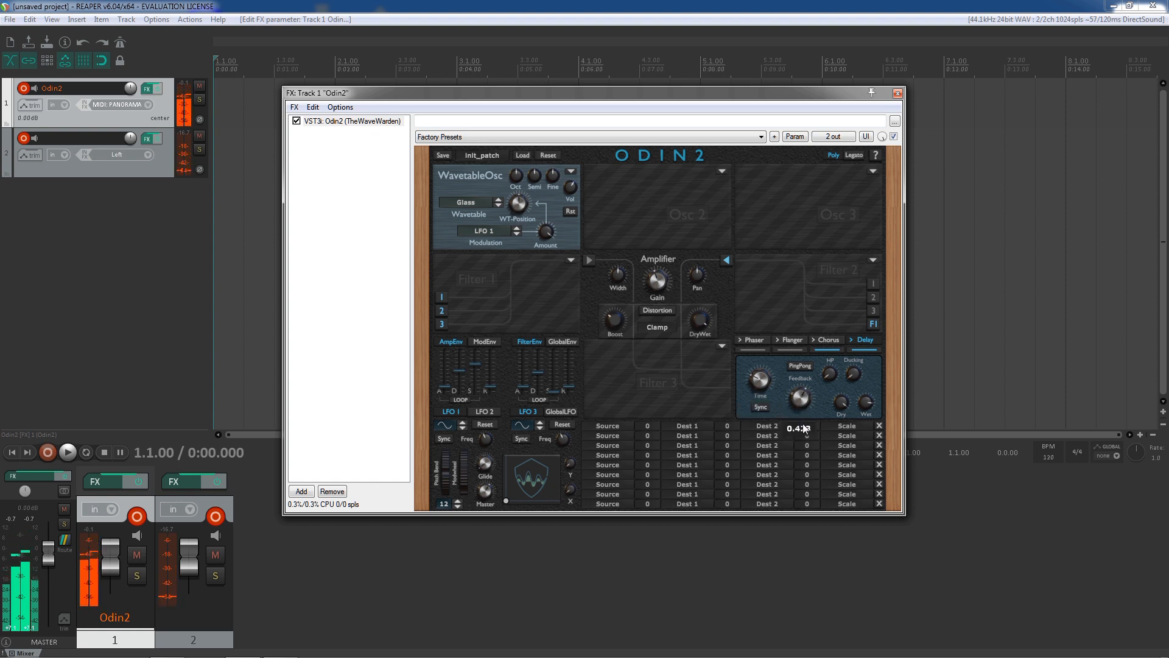
pyautogui.click(806, 367)
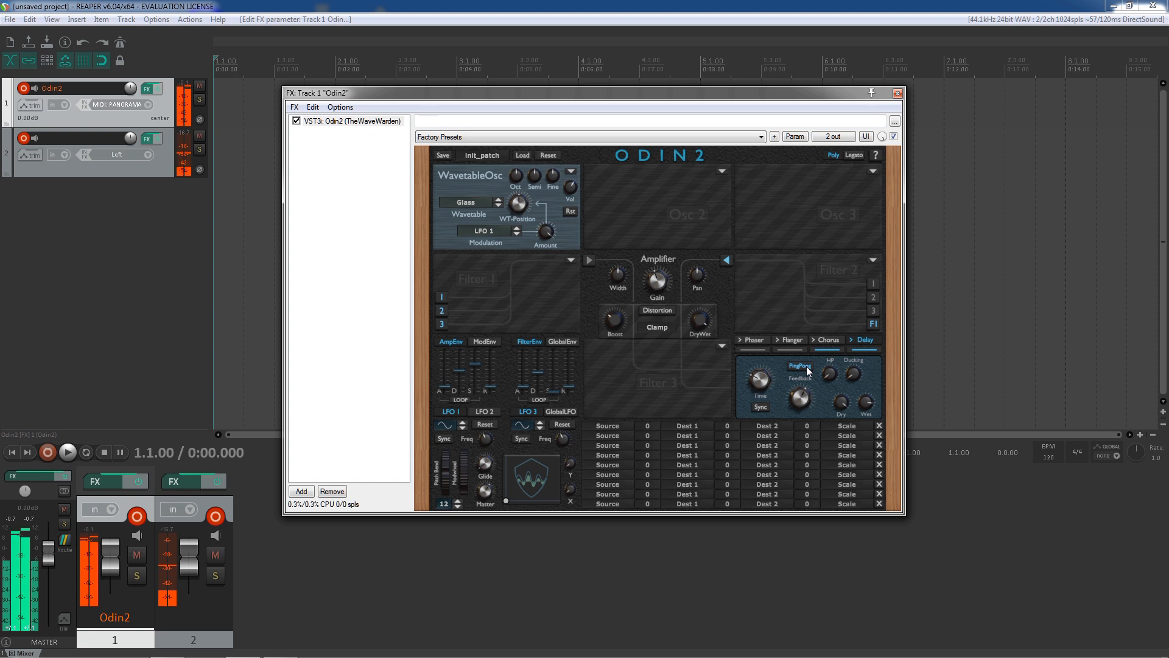
# Turn off PingPong on the Delay effect and adjust its wet level
pyautogui.click(825, 350)
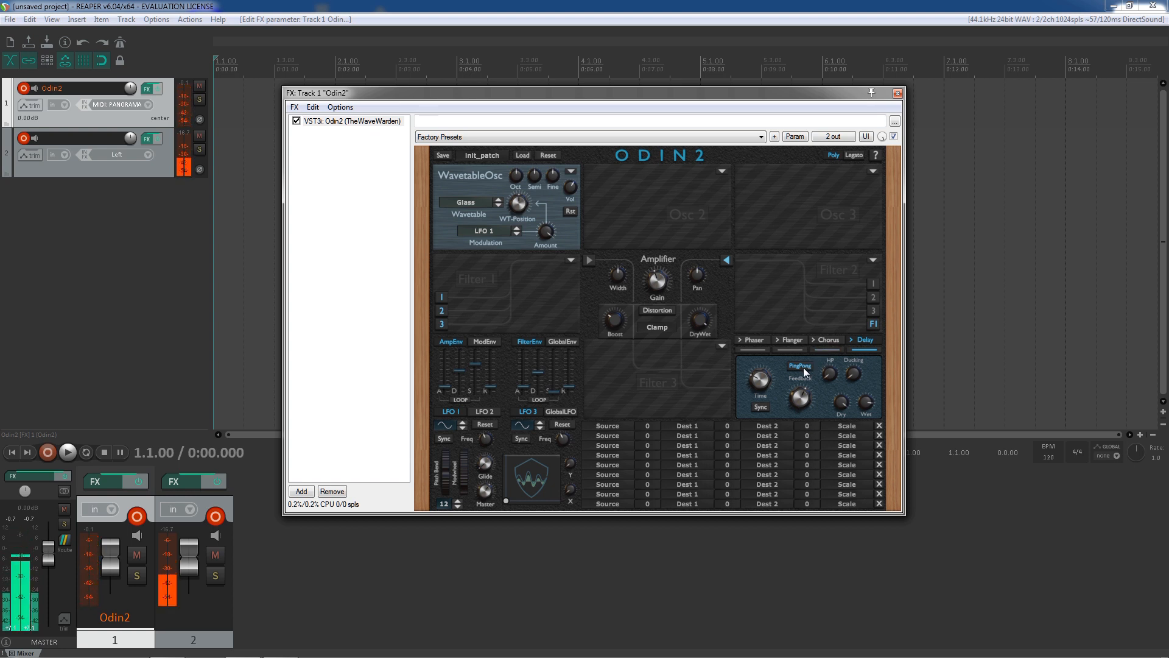
pyautogui.click(801, 367)
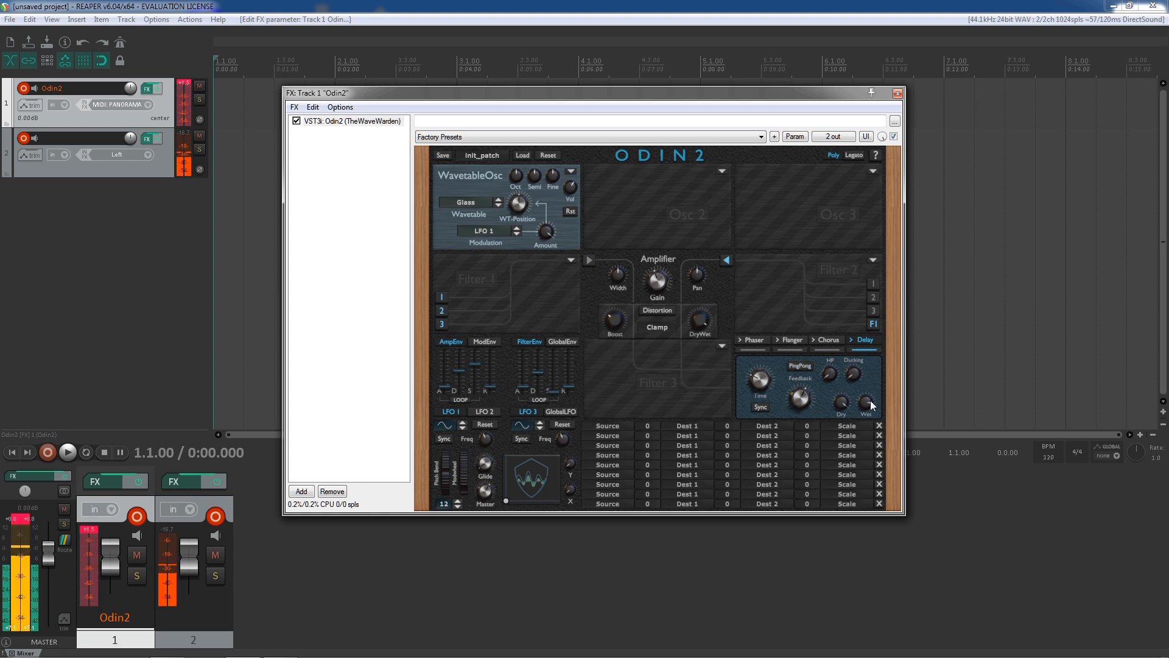
pyautogui.moveTo(868, 402); pyautogui.dragTo(867, 403)
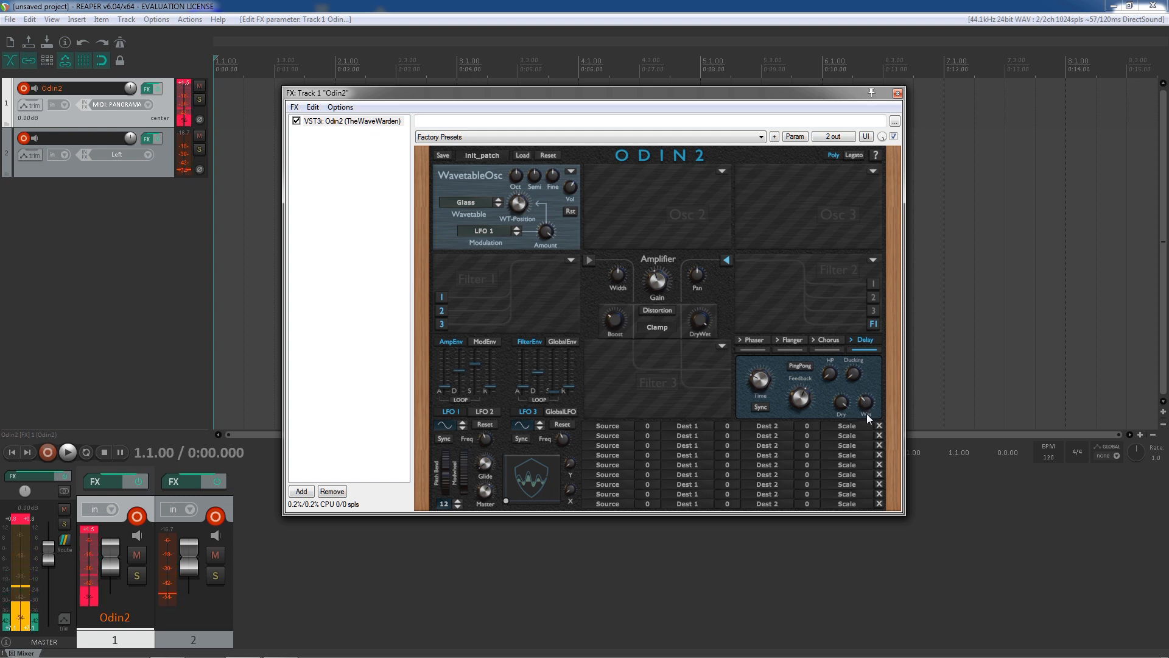
pyautogui.click(831, 351)
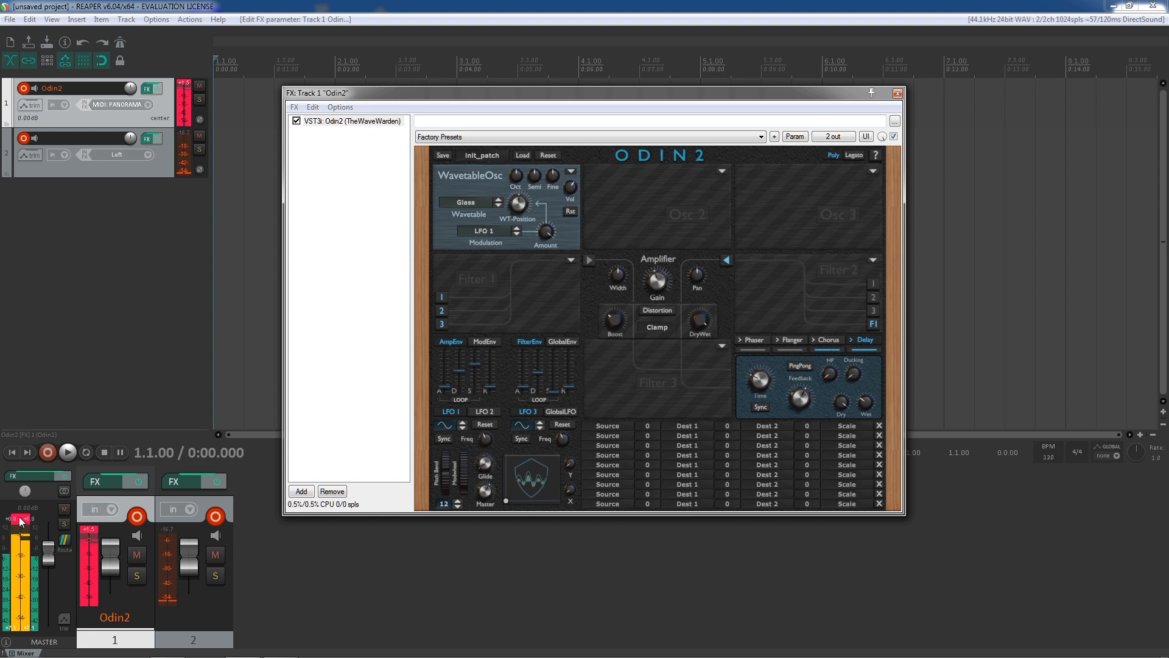
# Reset the clipped level meters and lower the synthesizer's amplifier gain
pyautogui.click(102, 547)
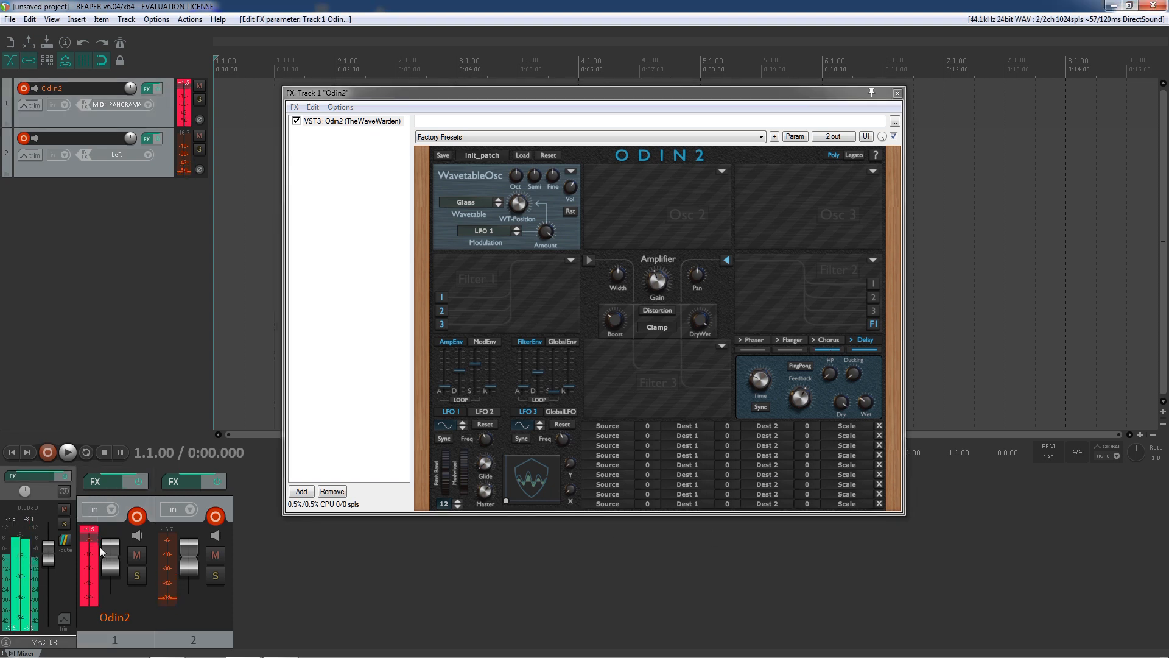
pyautogui.click(660, 285)
pyautogui.moveTo(661, 290); pyautogui.dragTo(661, 298)
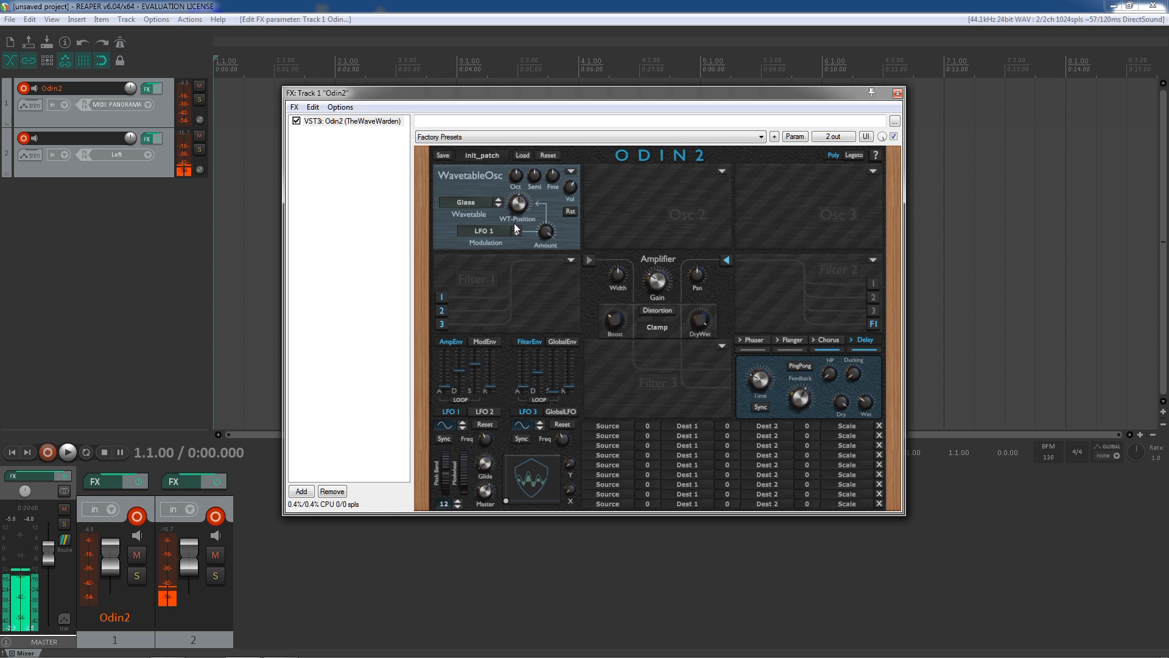
# Audition the Reed, Glass, BrokenSine and Harsh wavetables on the first oscillator
pyautogui.click(481, 202)
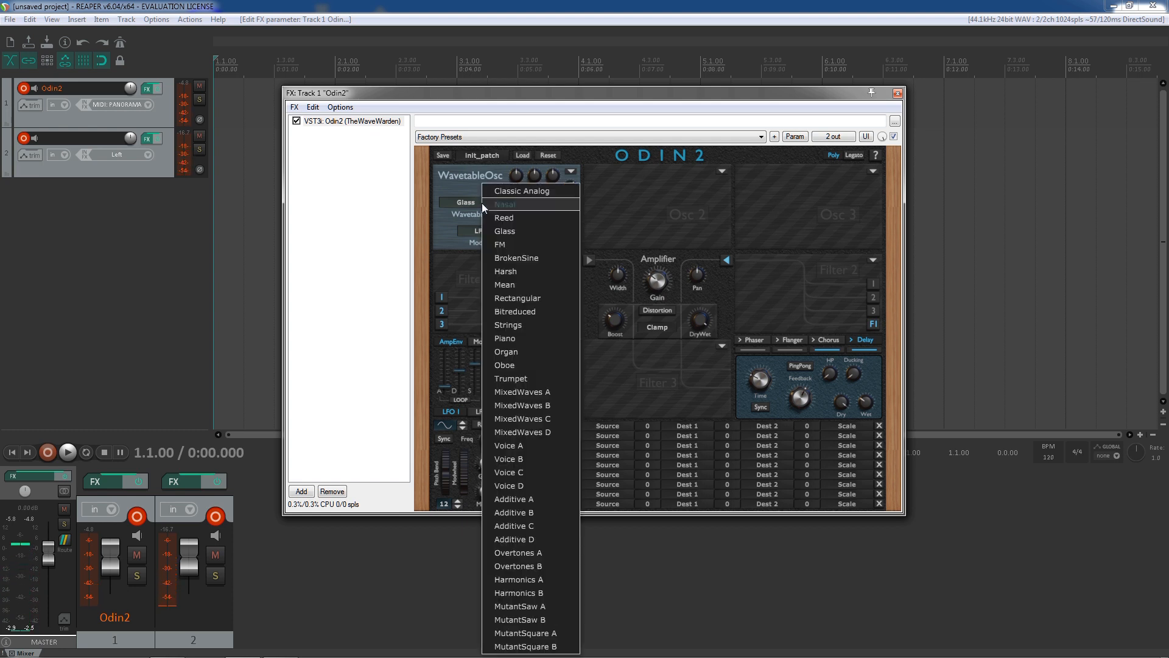
pyautogui.click(494, 219)
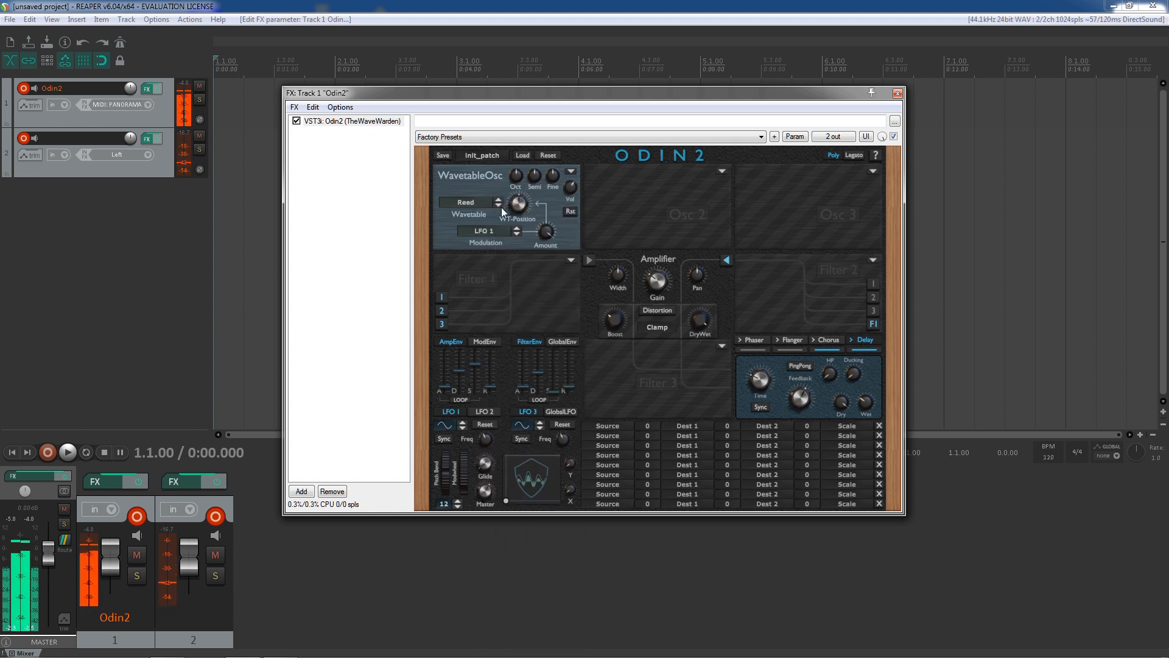
pyautogui.click(499, 206)
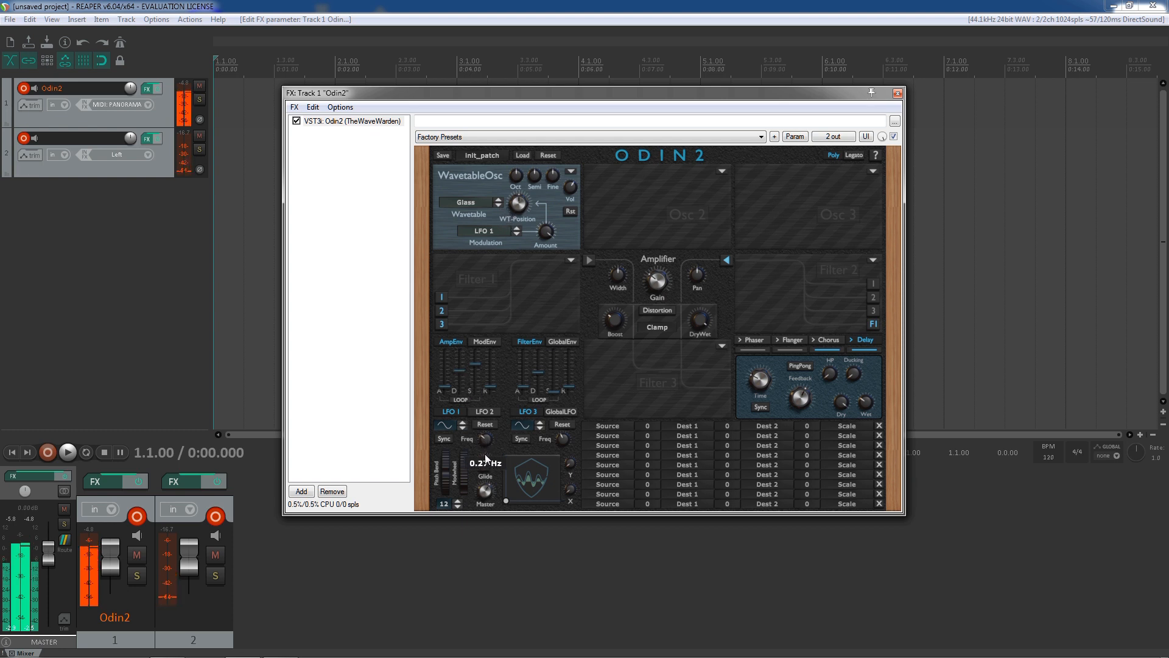
pyautogui.click(498, 205)
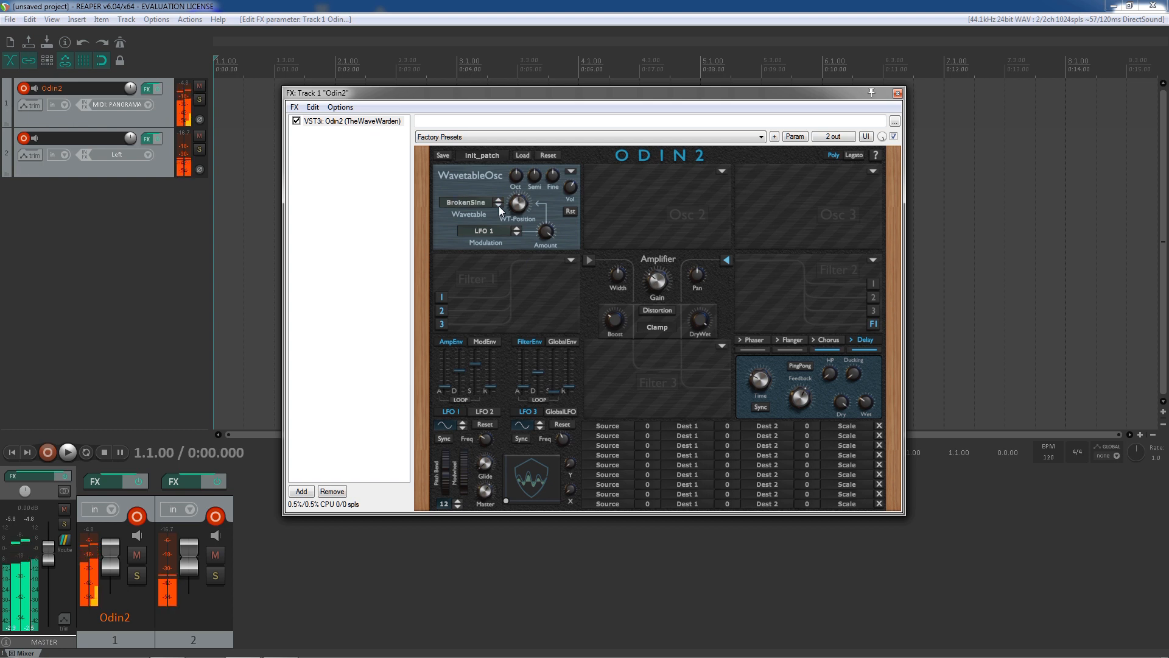
pyautogui.click(499, 205)
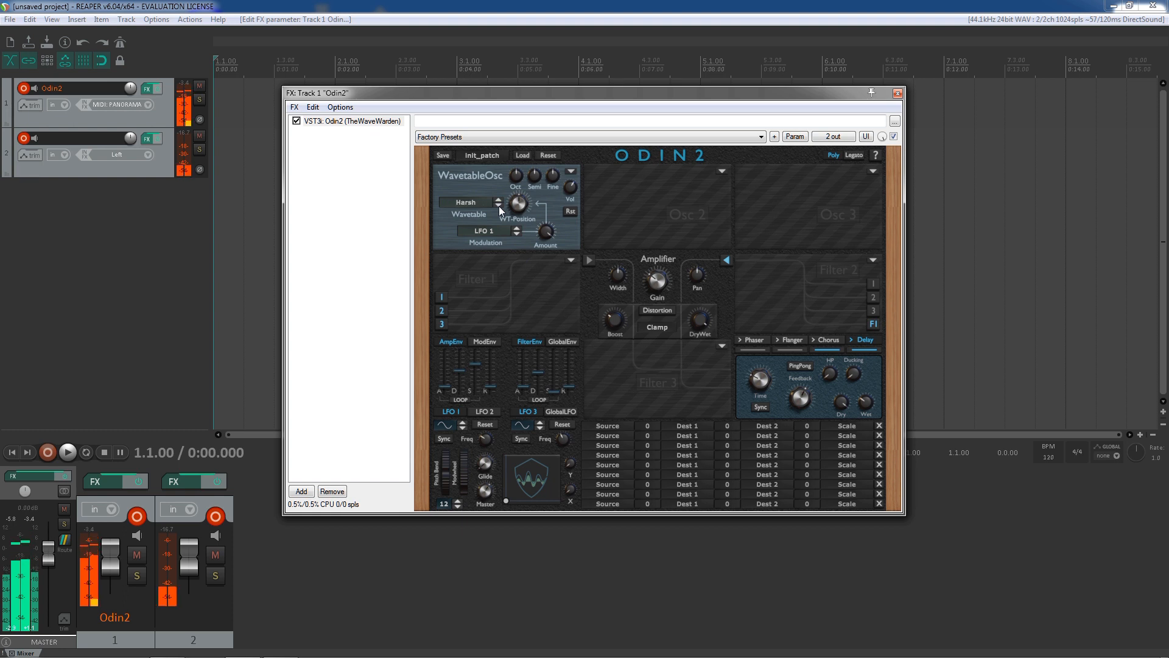
# Try the Piano and MixedWaves A wavetables on the first oscillator and settle on Voice A
pyautogui.click(483, 203)
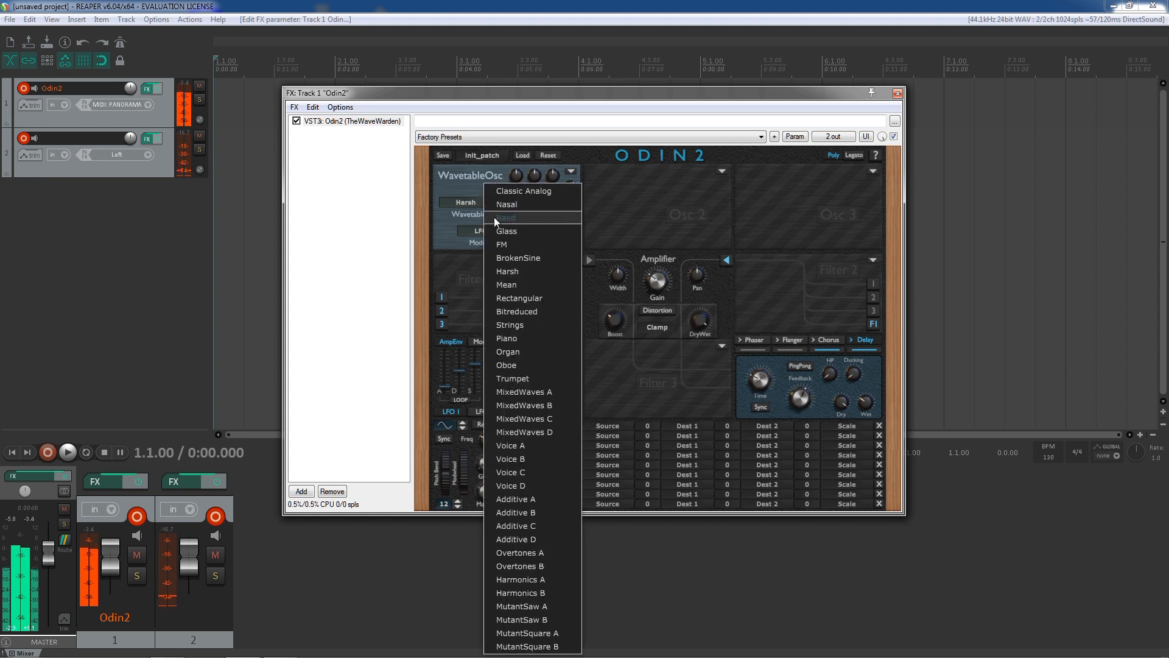
pyautogui.click(521, 336)
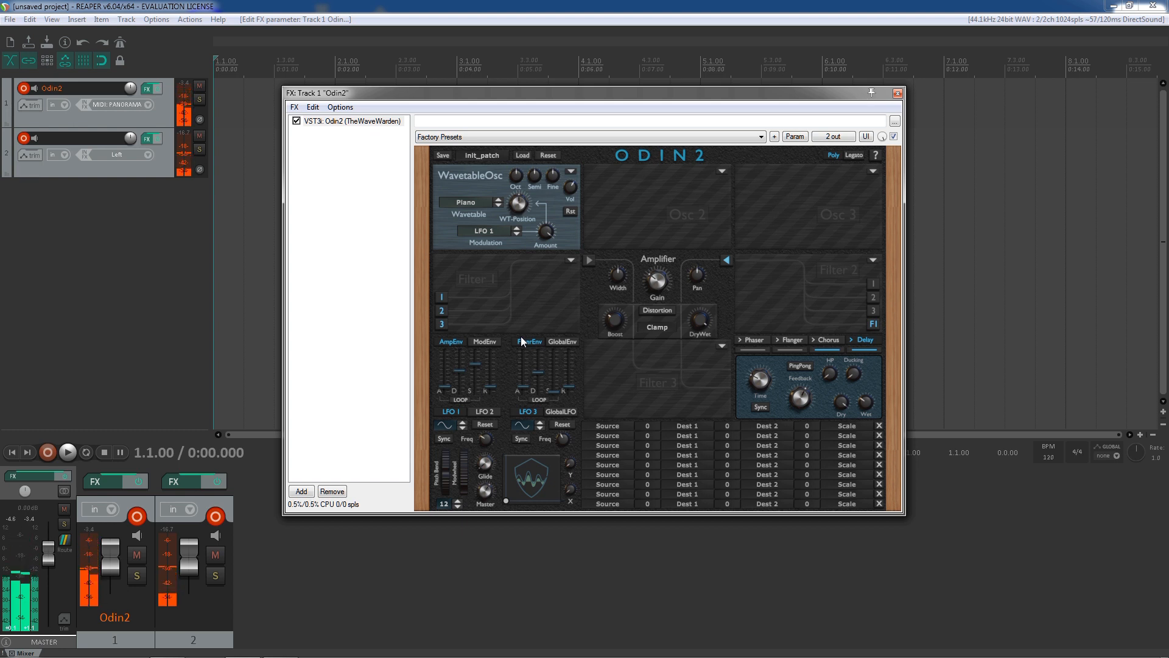
pyautogui.click(473, 202)
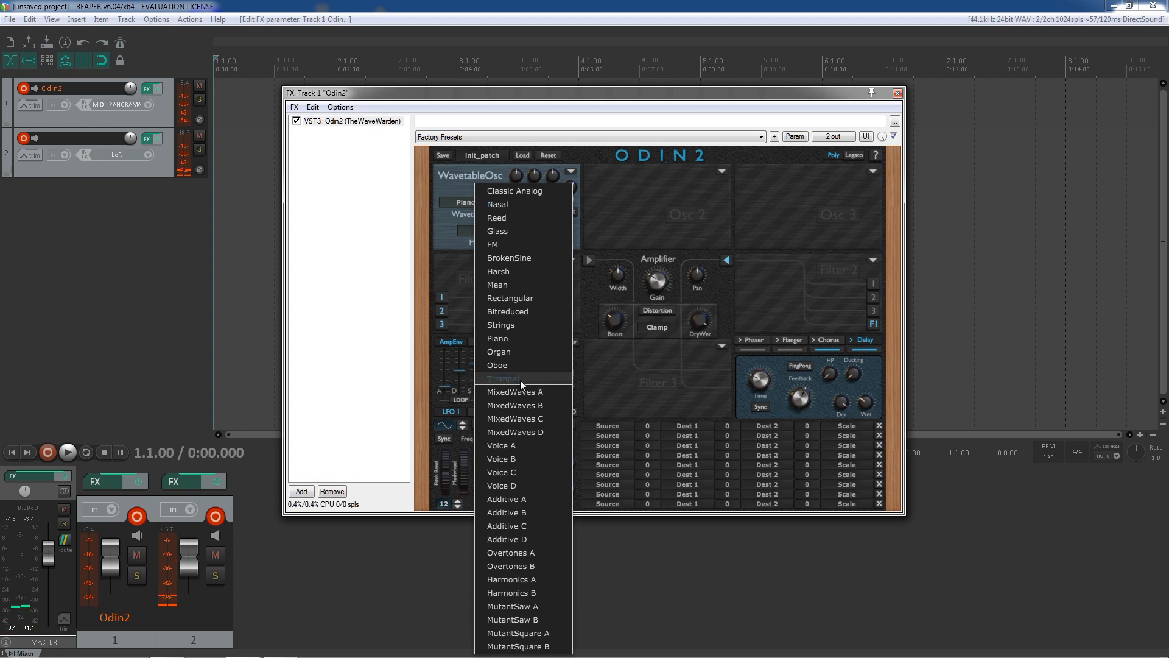
pyautogui.click(536, 391)
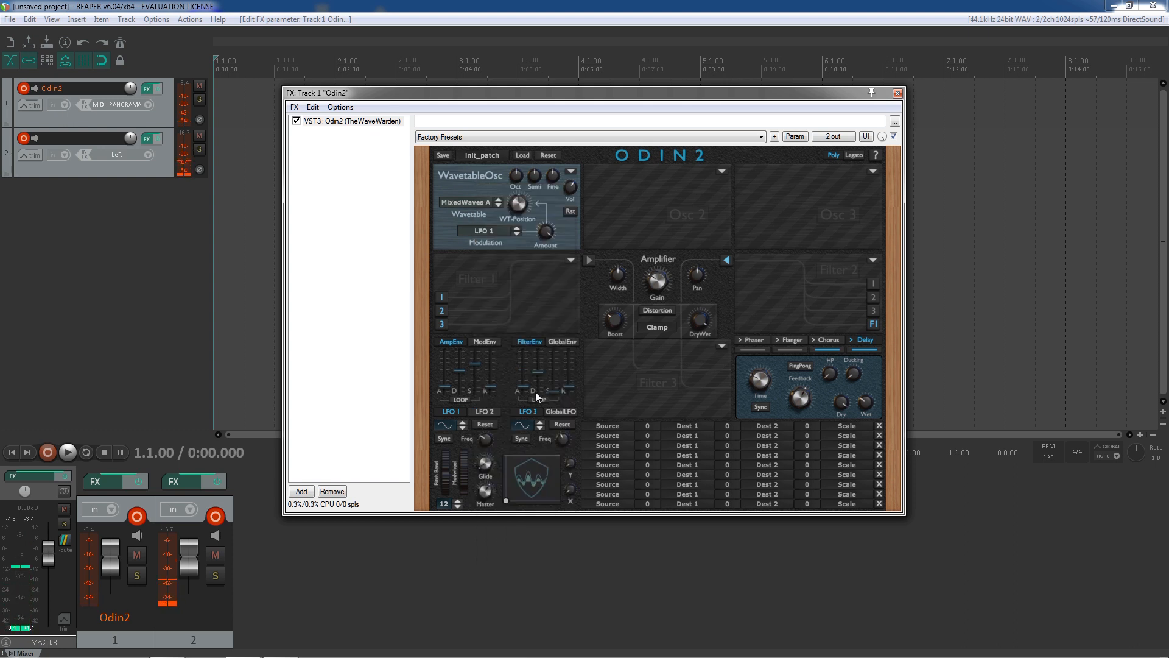
pyautogui.click(471, 201)
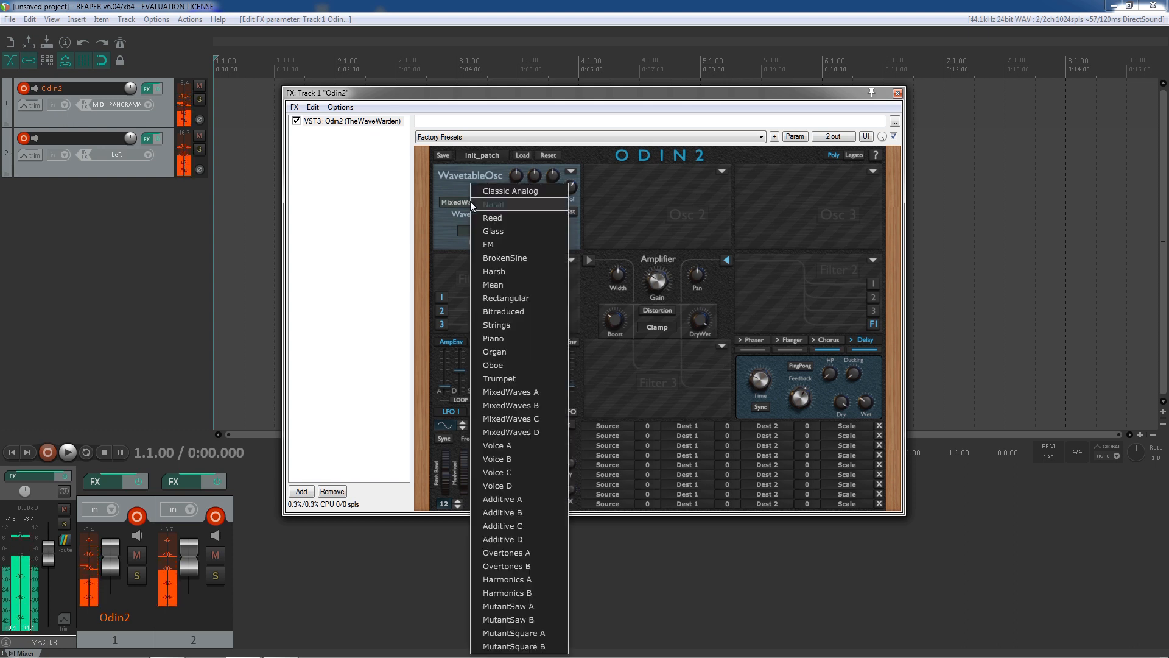
pyautogui.click(518, 443)
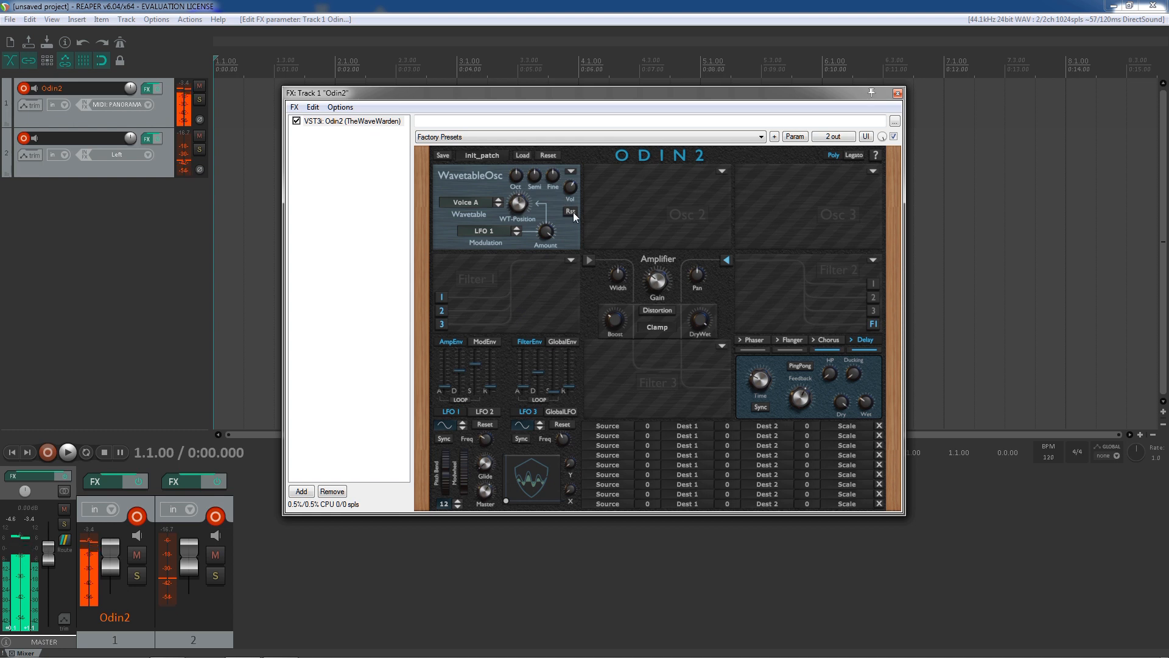
# Load a Wavetable Oscillator in the Osc 2 slot with the Additive C wavetable and LFO 1 as its modulation source
pyautogui.click(723, 171)
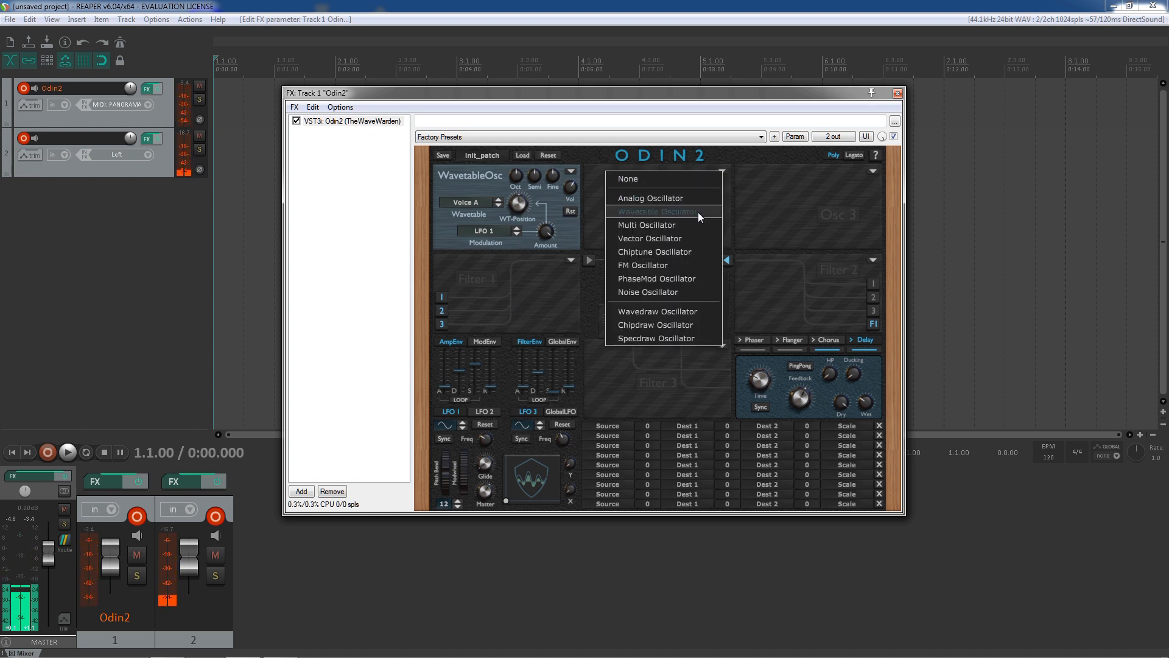
pyautogui.click(698, 212)
pyautogui.click(629, 202)
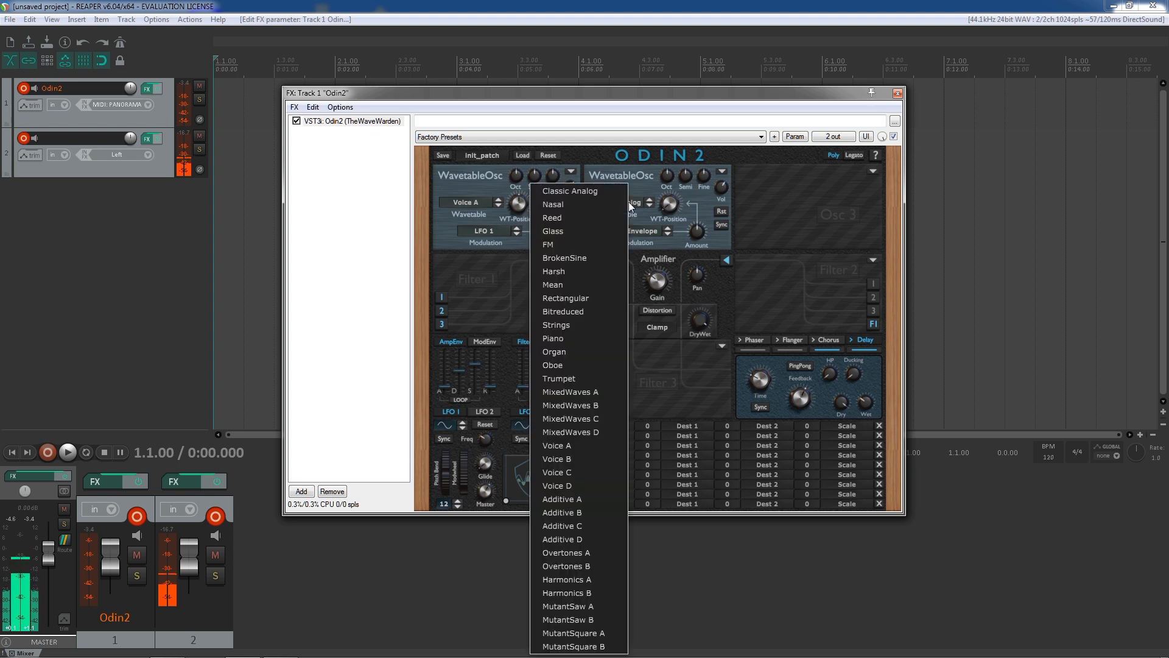
pyautogui.click(600, 527)
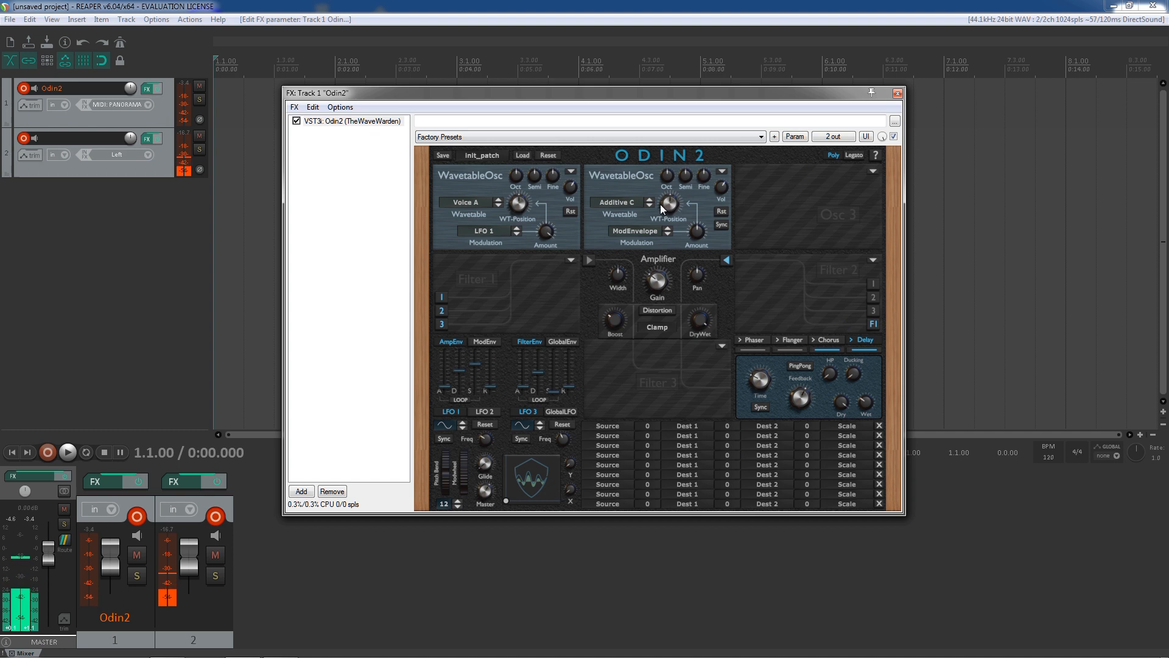
pyautogui.click(643, 232)
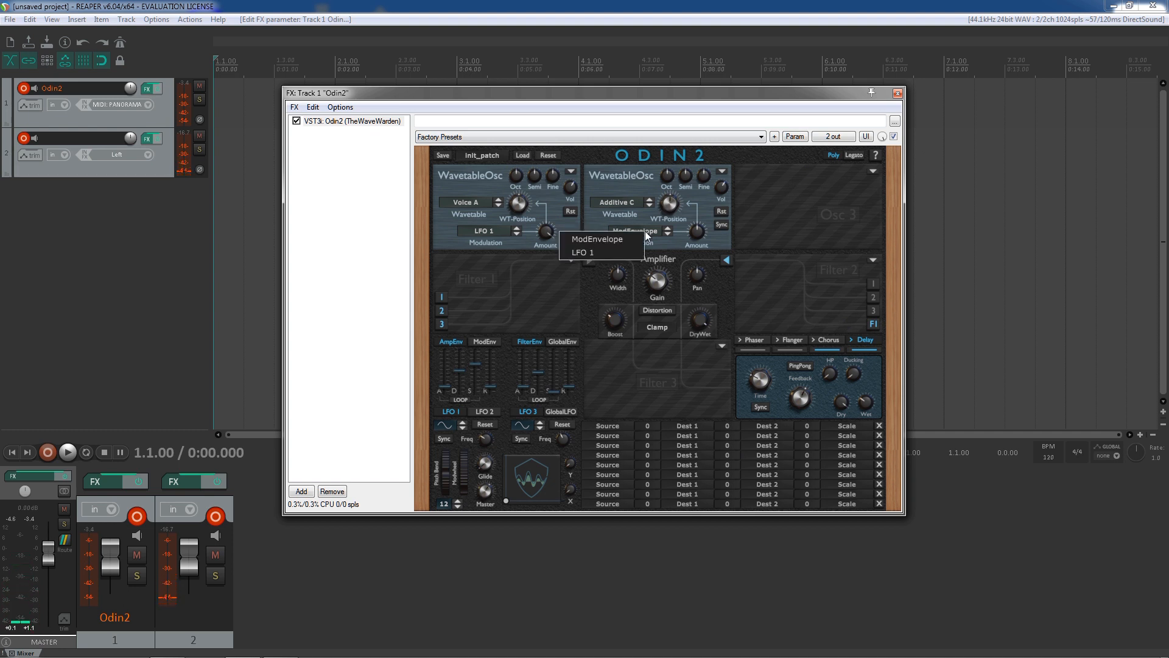
pyautogui.click(623, 252)
pyautogui.click(643, 233)
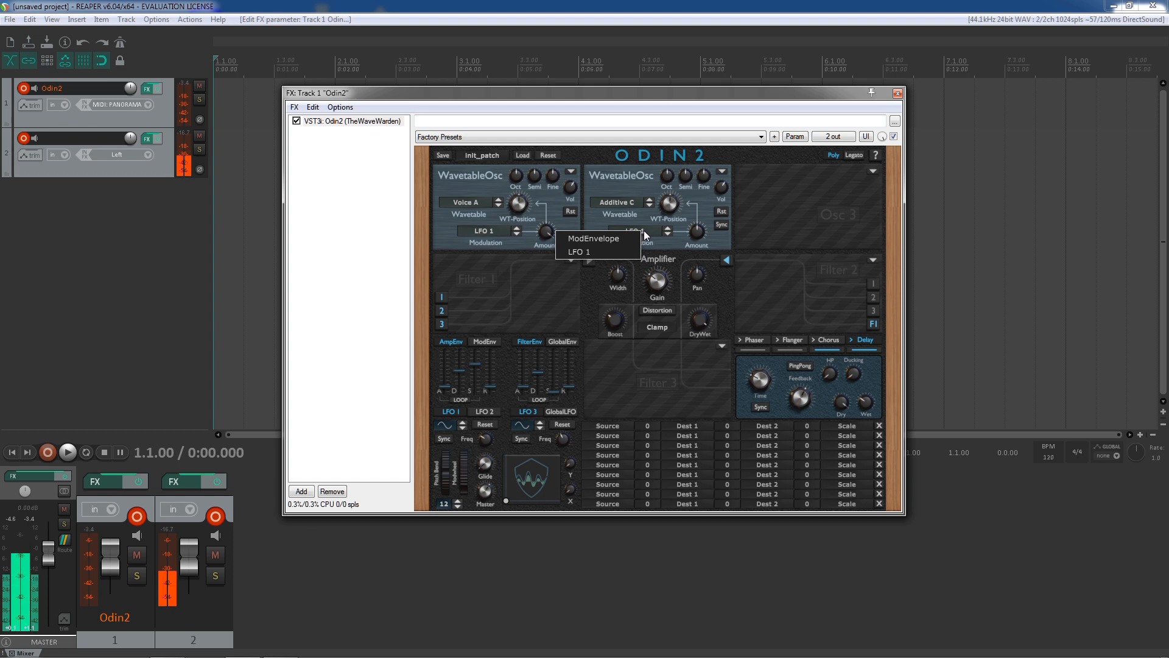
pyautogui.click(627, 252)
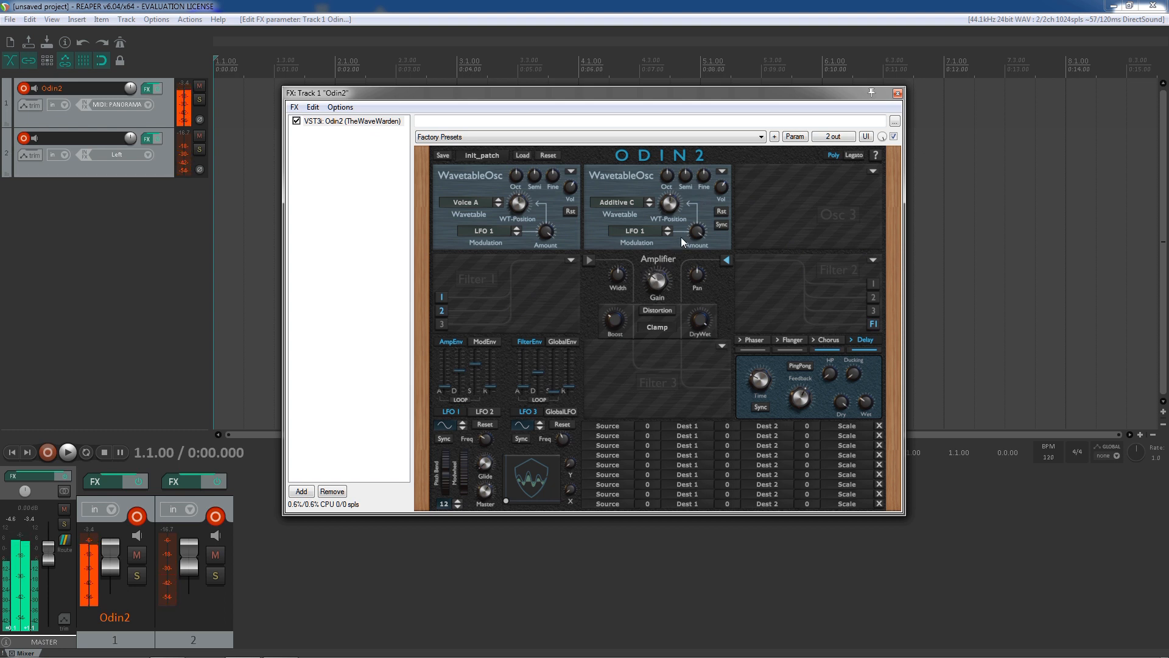
# Empty the Osc 2 slot and switch the first oscillator to a Multi Oscillator
pyautogui.click(722, 172)
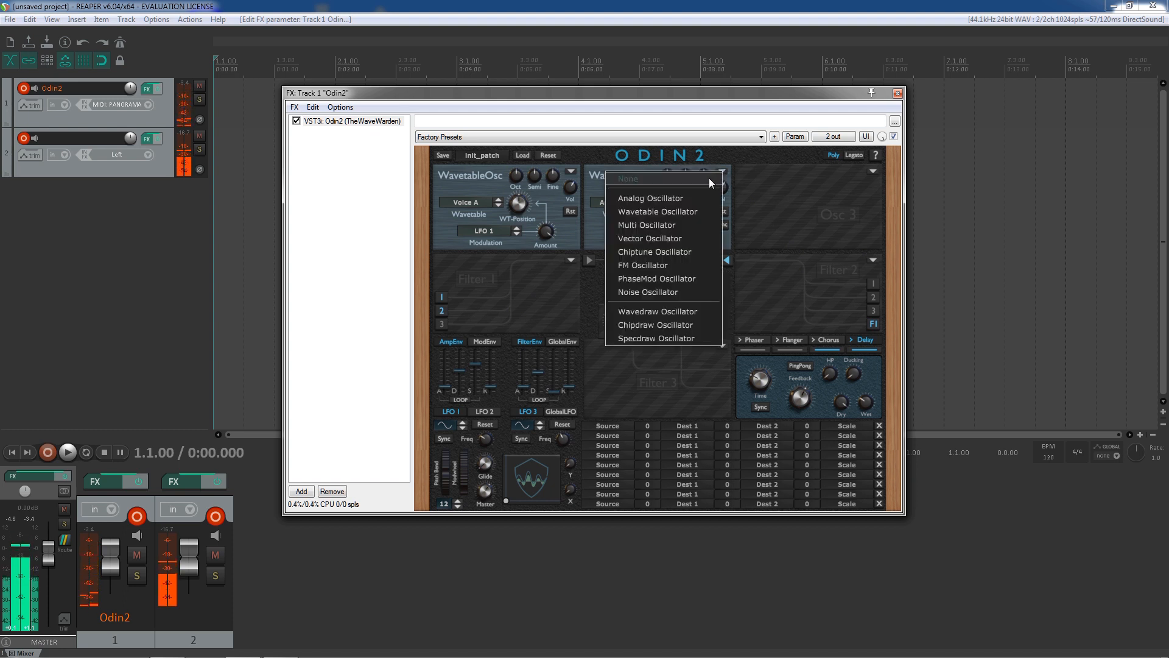
pyautogui.click(709, 178)
pyautogui.click(572, 171)
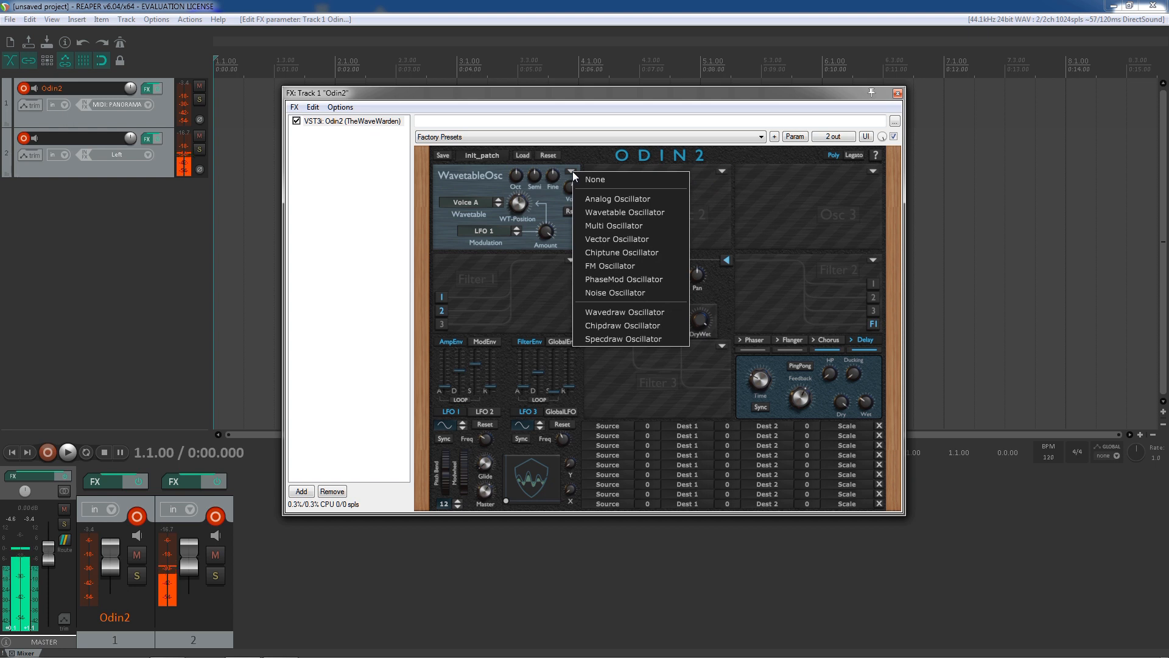
pyautogui.click(620, 226)
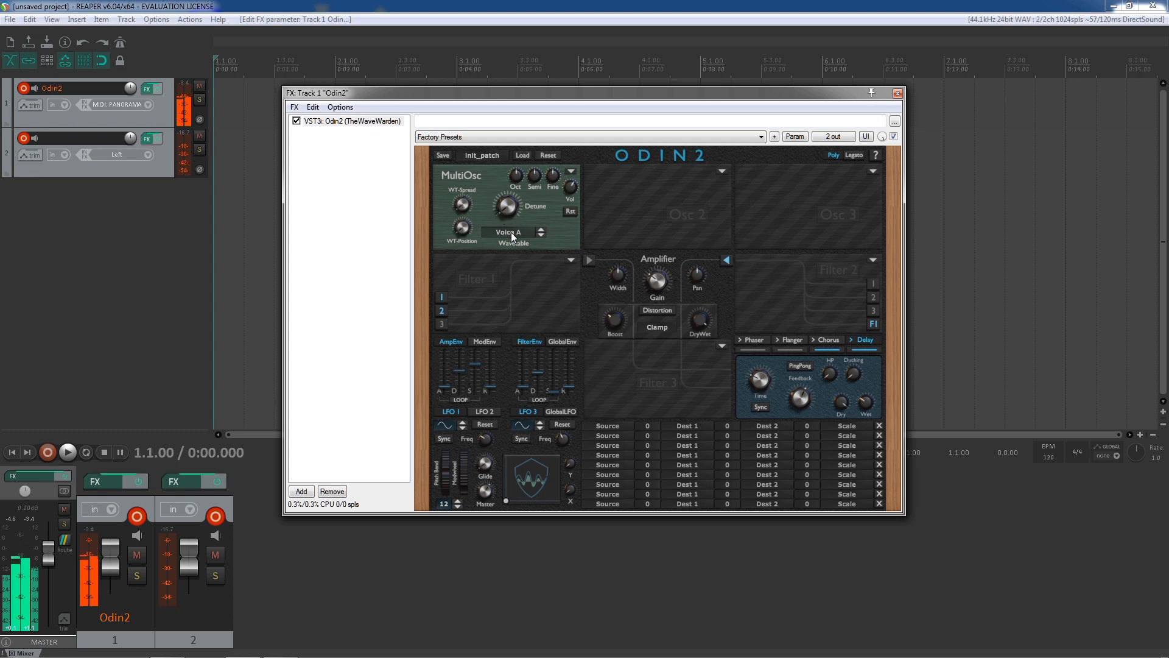
# Set the Multi Oscillator's wavetable to Classic Analog and vary its detune amount
pyautogui.click(510, 232)
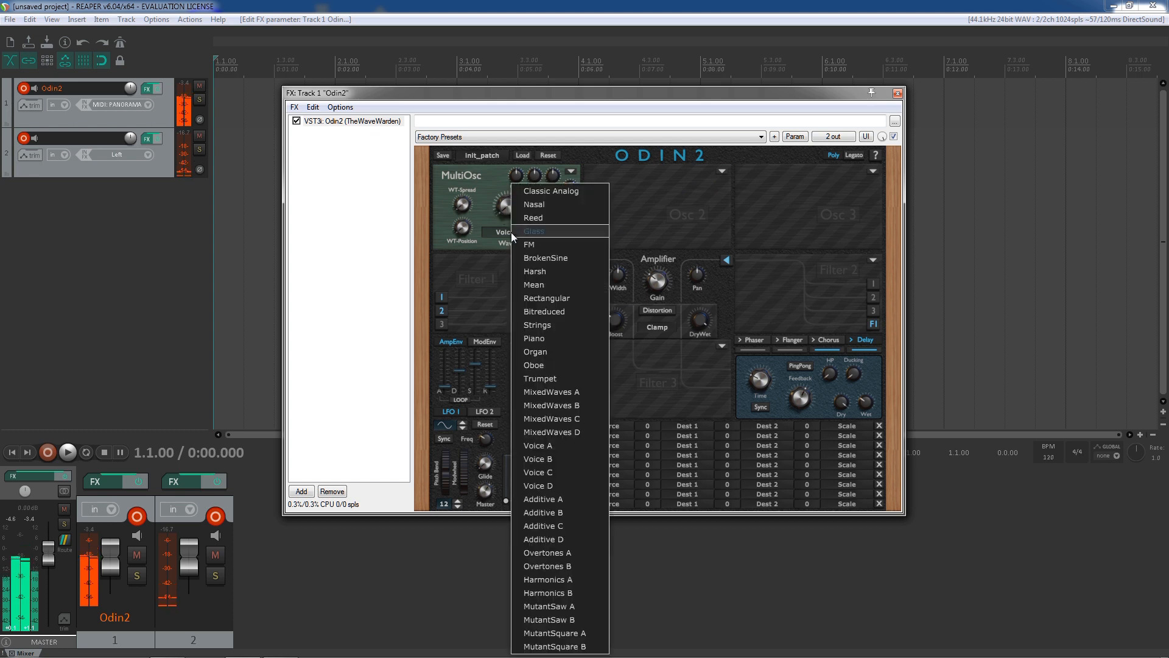
pyautogui.click(573, 194)
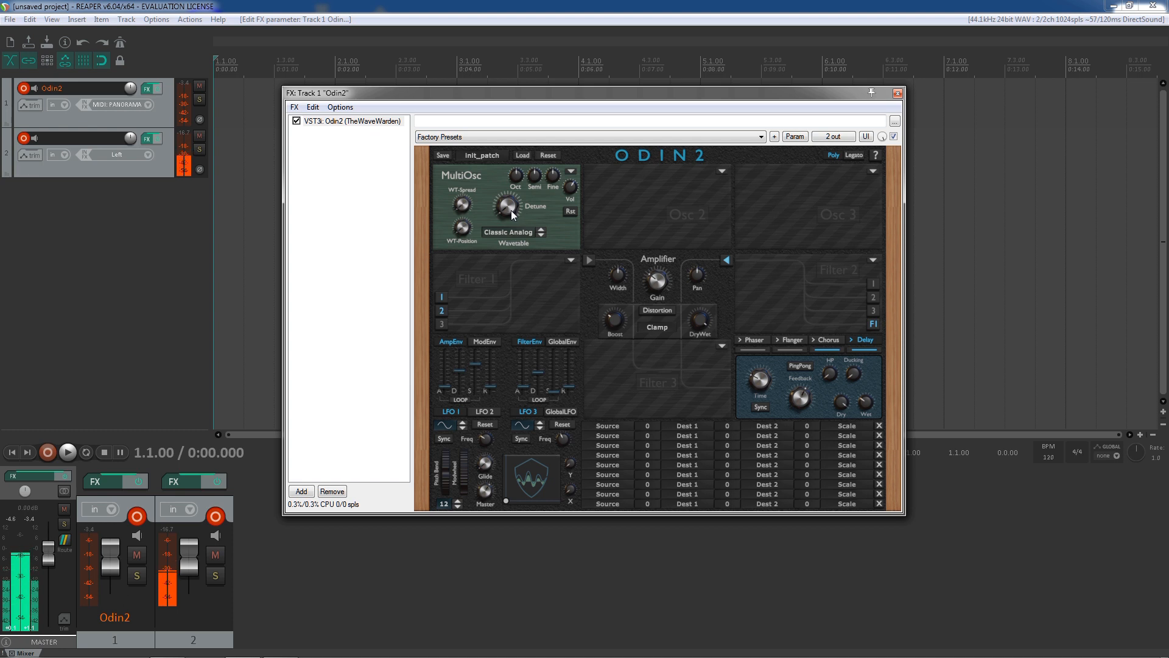
pyautogui.moveTo(510, 210)
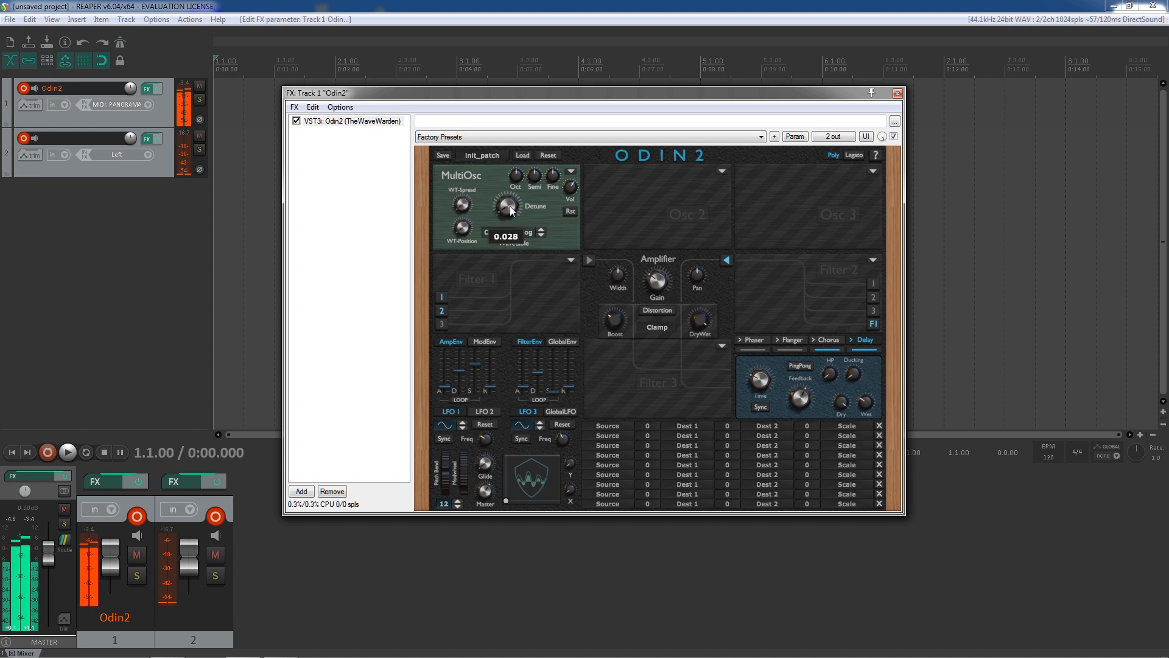
pyautogui.moveTo(509, 206); pyautogui.dragTo(525, 94)
# Adjust the Multi Oscillator's wavetable spread and position, and fine-tune its detune
pyautogui.moveTo(449, 213); pyautogui.dragTo(480, 180)
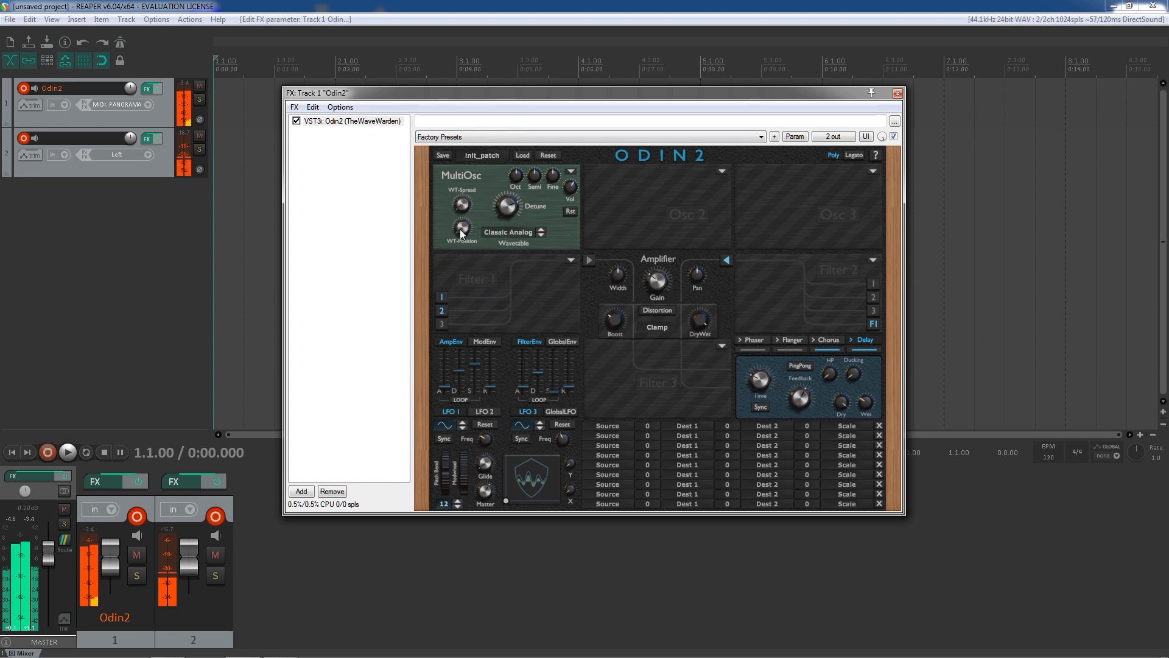
pyautogui.moveTo(461, 231); pyautogui.dragTo(481, 181)
pyautogui.moveTo(463, 228); pyautogui.dragTo(488, 239)
pyautogui.moveTo(481, 319); pyautogui.dragTo(517, 293)
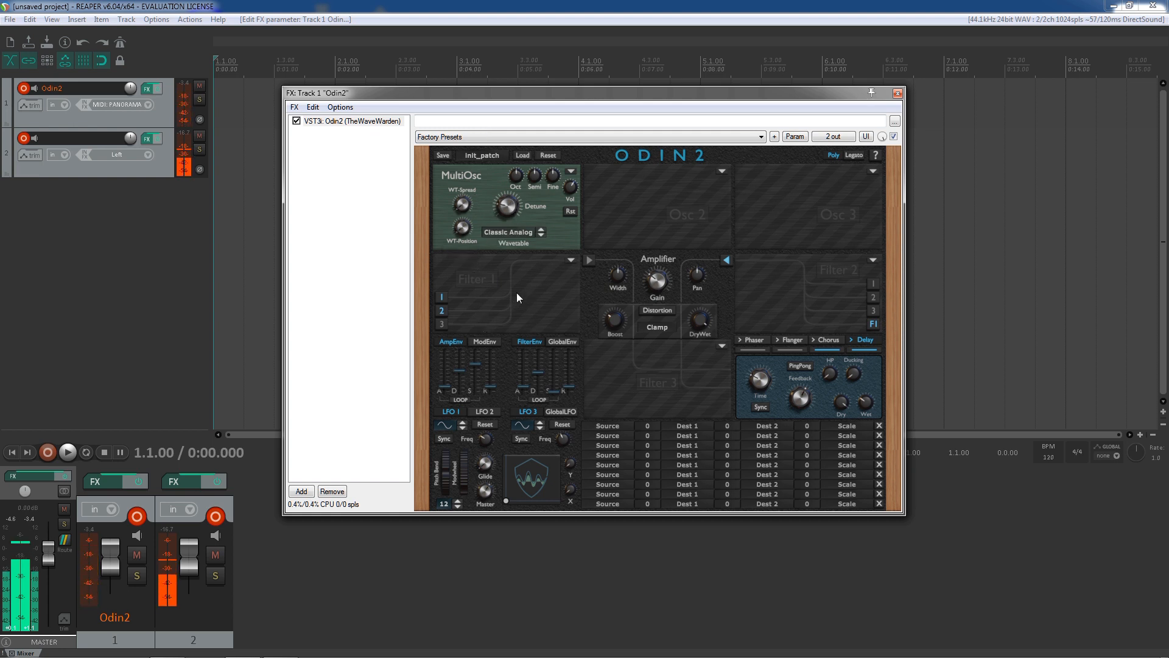
pyautogui.moveTo(507, 205); pyautogui.dragTo(531, 218)
pyautogui.moveTo(520, 204)
pyautogui.mouseDown()
pyautogui.moveTo(518, 185)
pyautogui.moveTo(509, 207)
pyautogui.mouseUp()
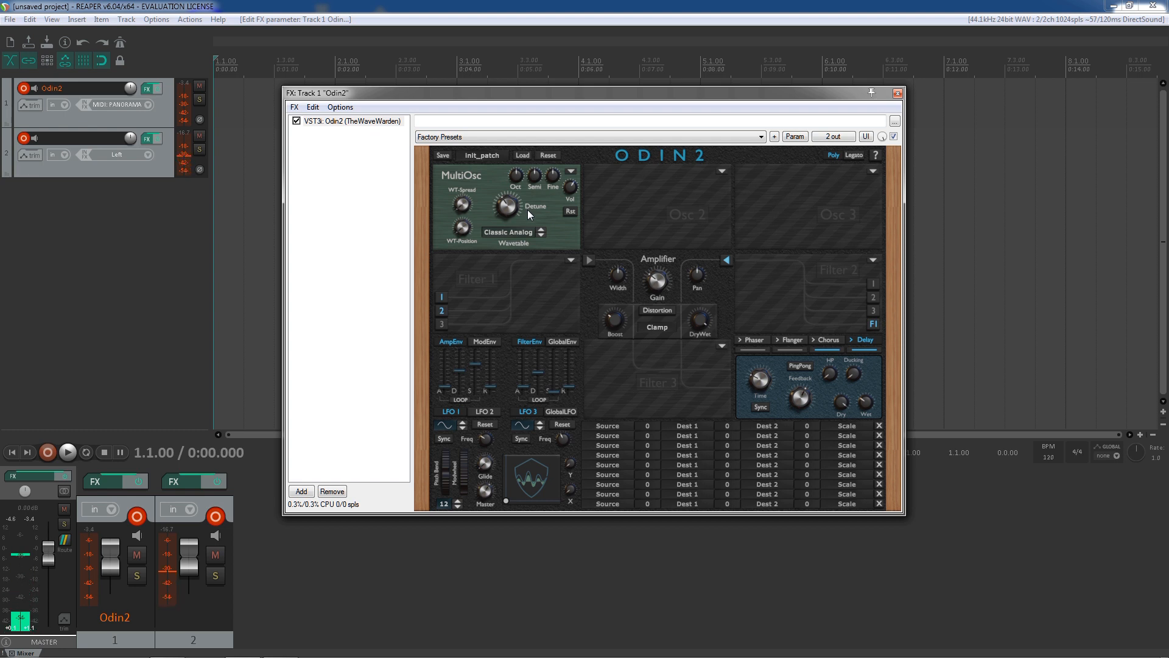
# Switch the first oscillator to a Vector Oscillator and move its X/Y point between the four waveforms
pyautogui.click(572, 173)
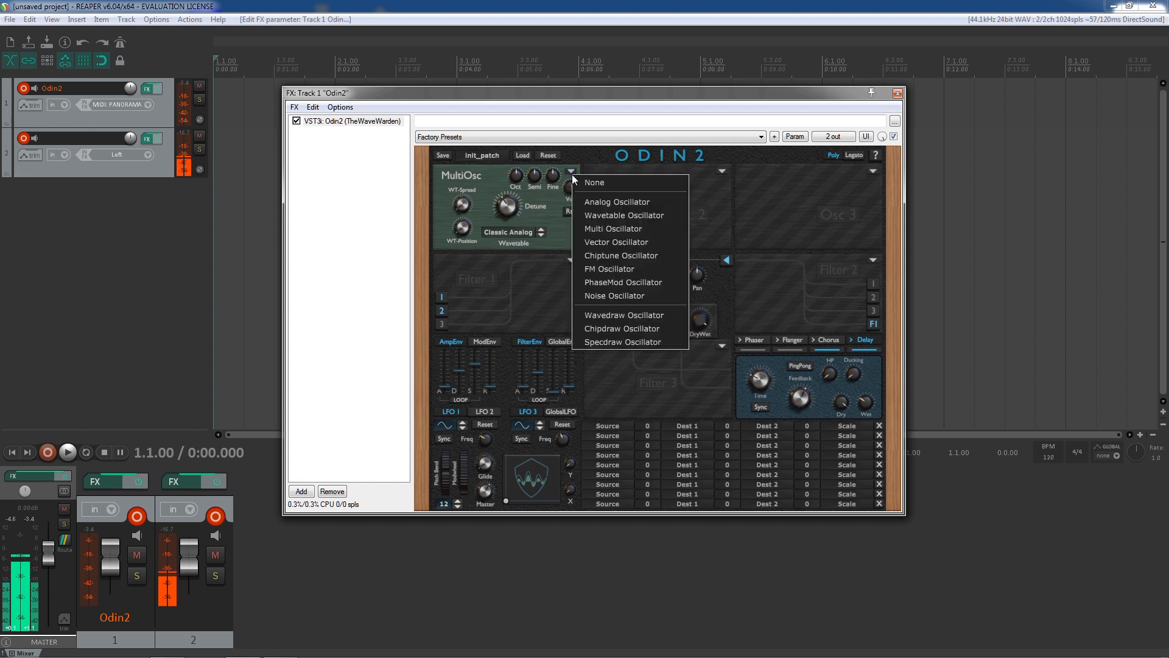
pyautogui.click(608, 243)
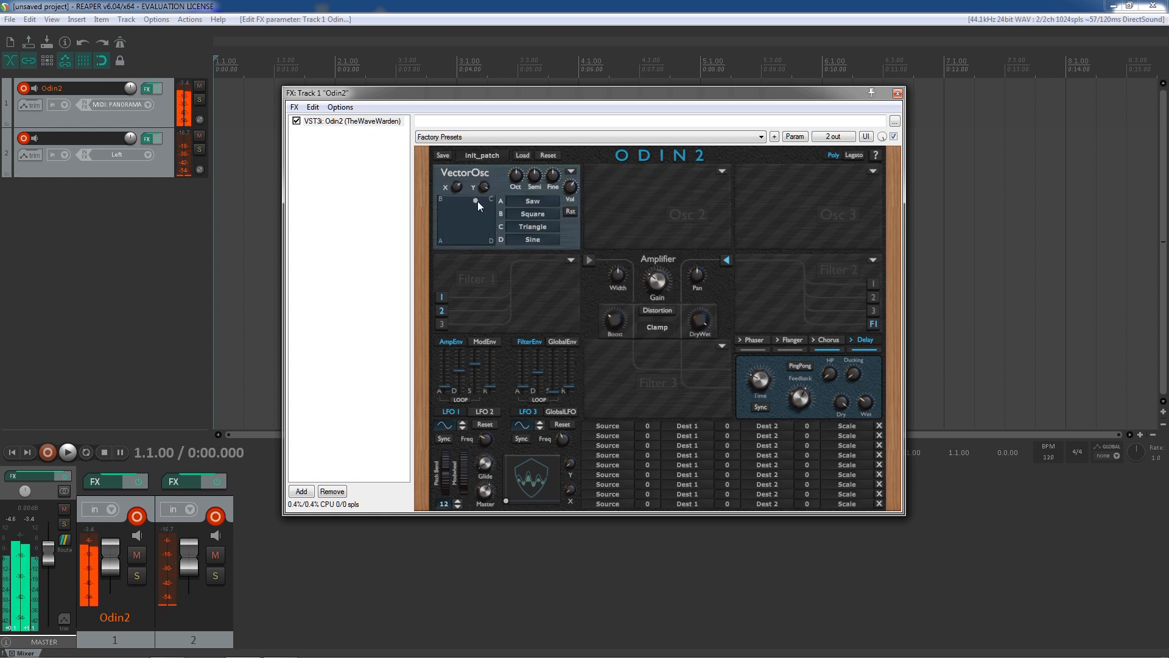
pyautogui.moveTo(490, 245); pyautogui.dragTo(499, 203)
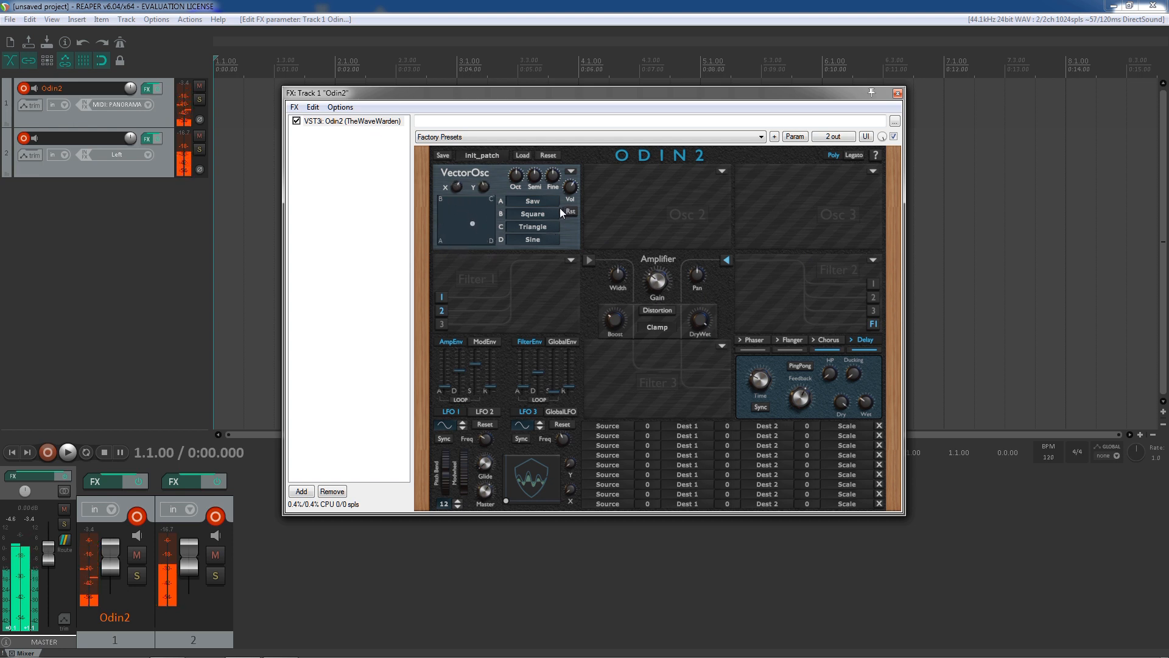
# Set the Vector Oscillator's waveform A to the Nasal 1 wavetable
pyautogui.click(527, 201)
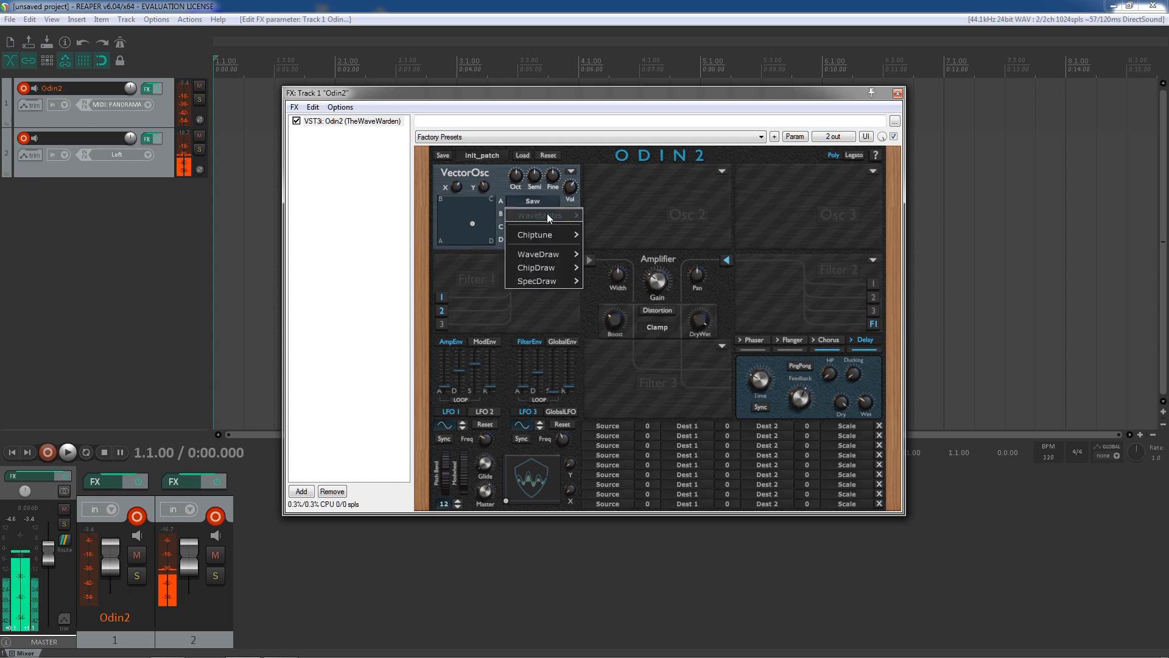
pyautogui.moveTo(547, 213)
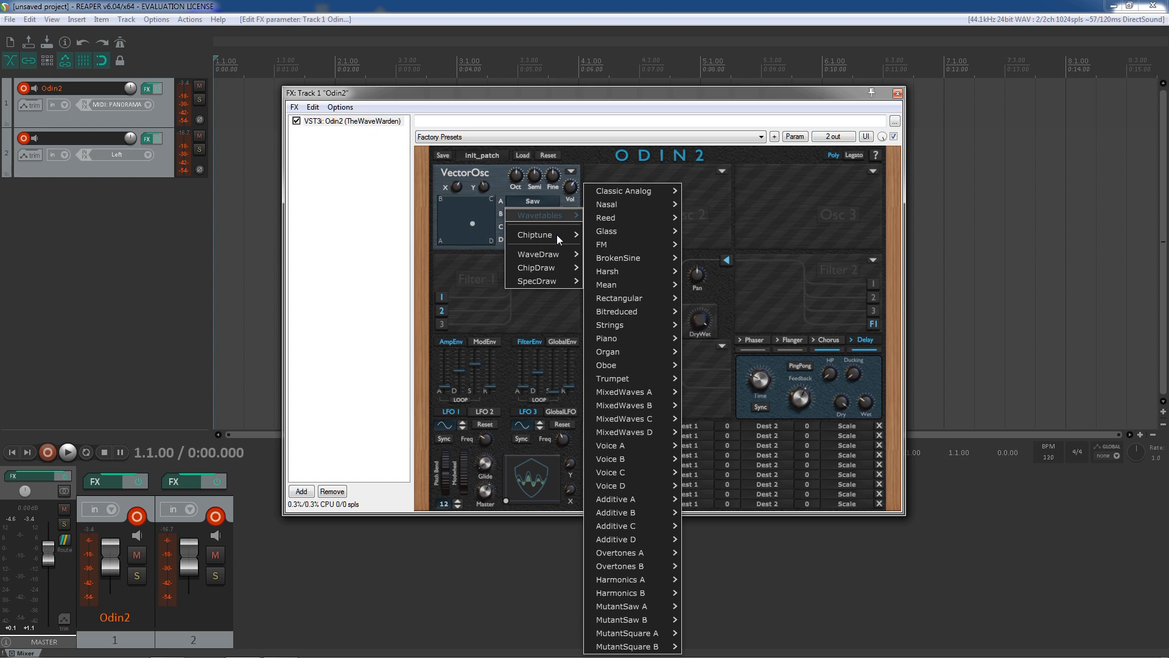
pyautogui.moveTo(536, 236)
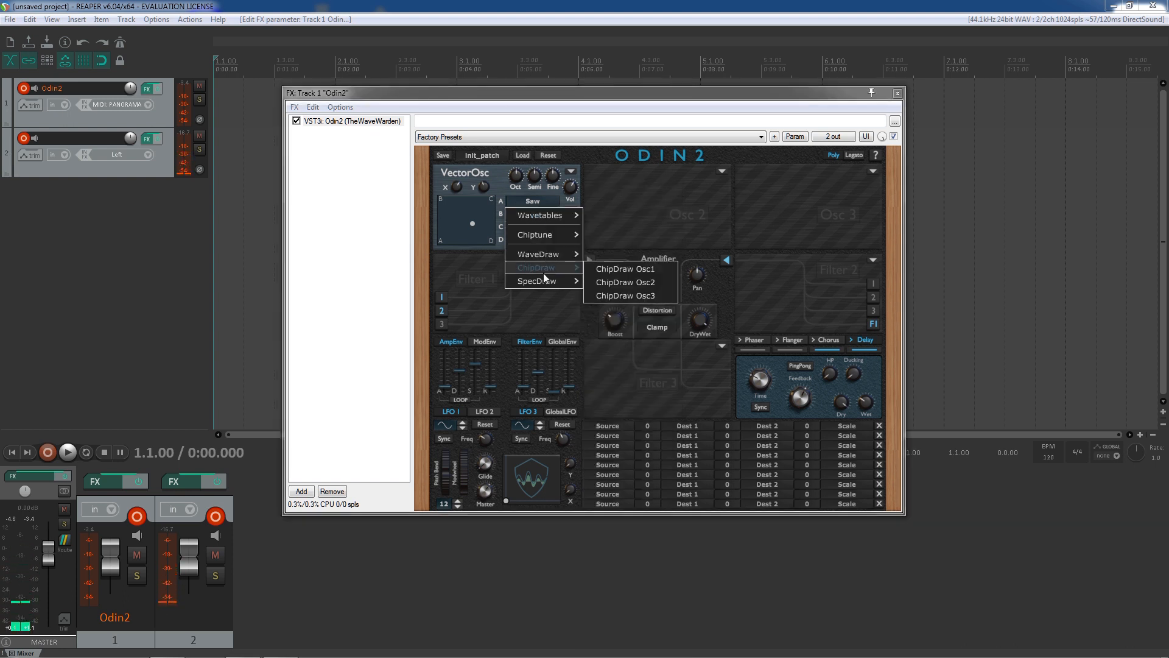
pyautogui.moveTo(548, 285)
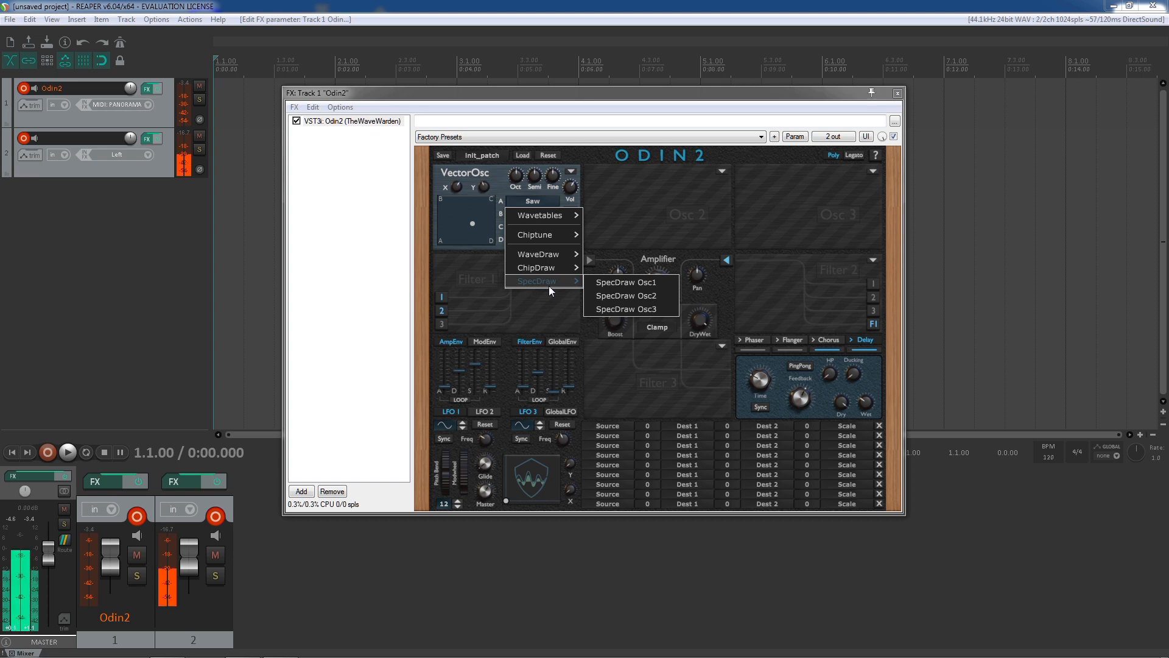
pyautogui.moveTo(550, 253)
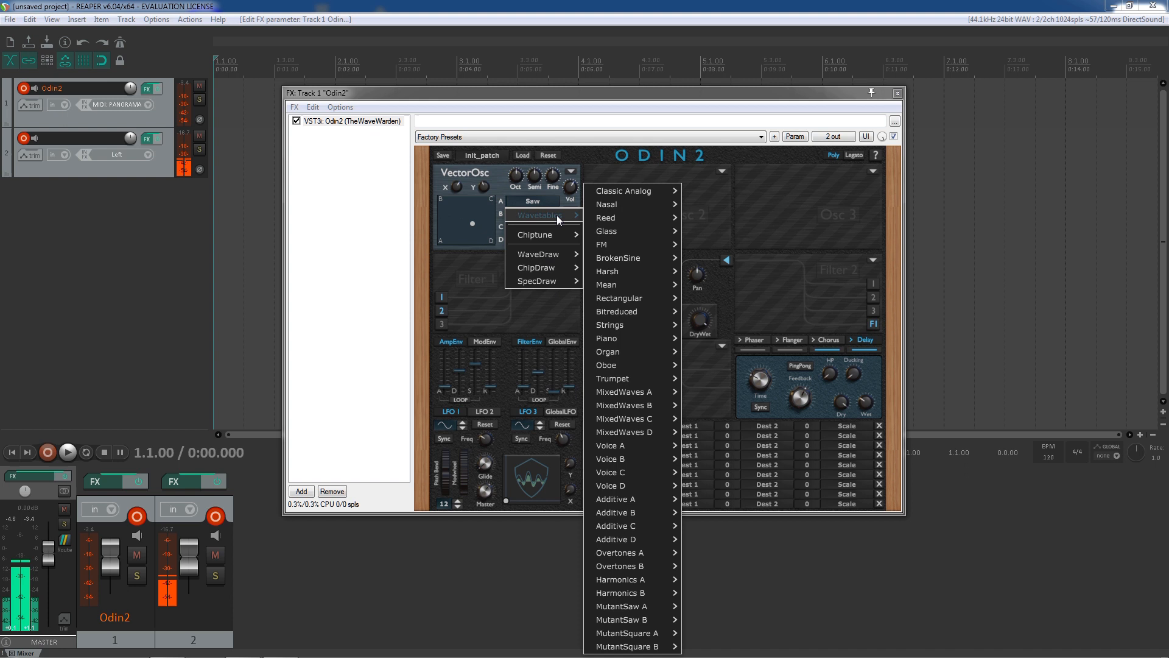
pyautogui.moveTo(627, 185)
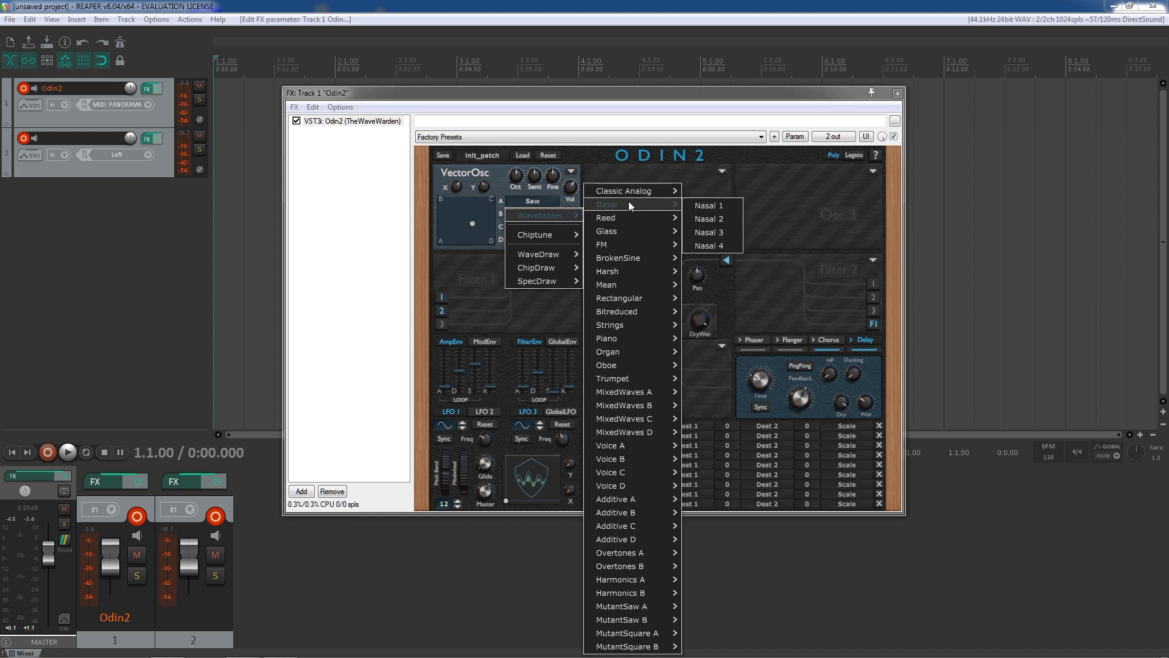
pyautogui.click(708, 206)
# Set the Vector Oscillator's waveform B to the Organ 3 wavetable
pyautogui.click(529, 214)
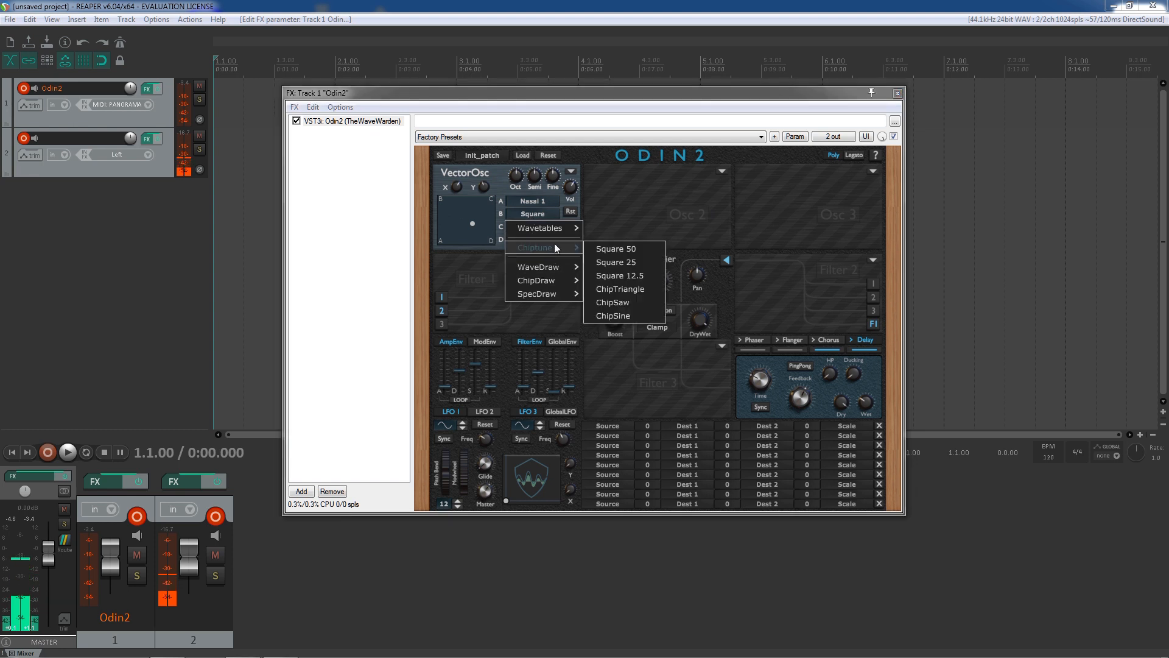
pyautogui.moveTo(561, 227)
pyautogui.moveTo(631, 355)
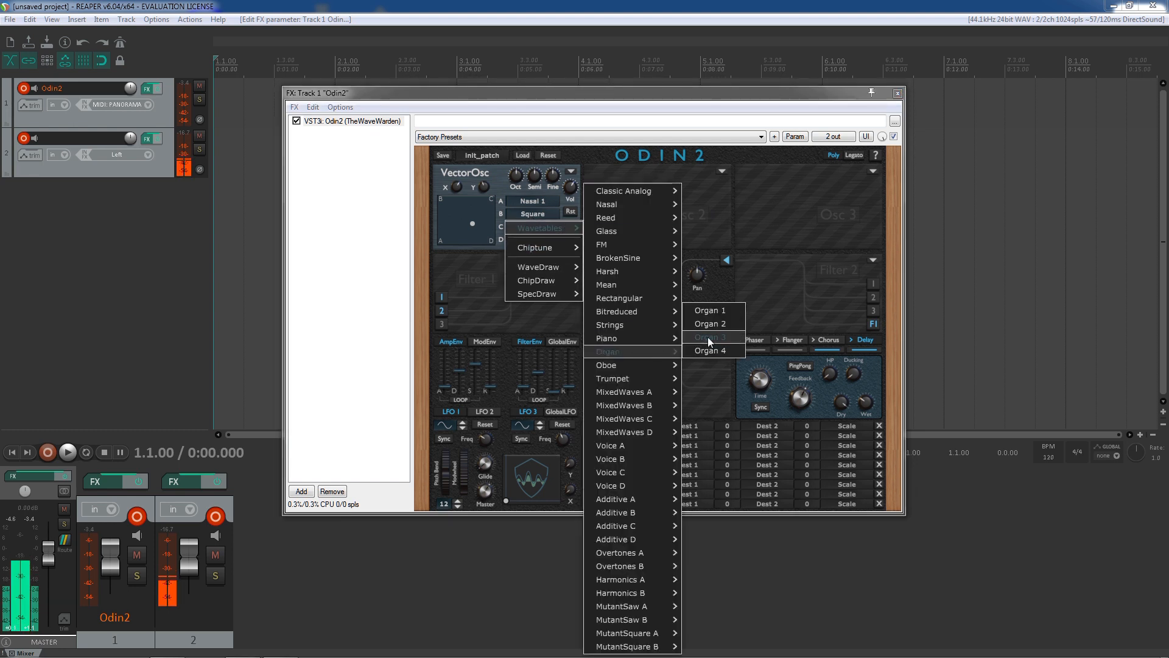
pyautogui.click(708, 338)
# Set the Vector Oscillator's waveform C to Voice A 3 and move the X/Y point to blend the new waveforms
pyautogui.click(534, 226)
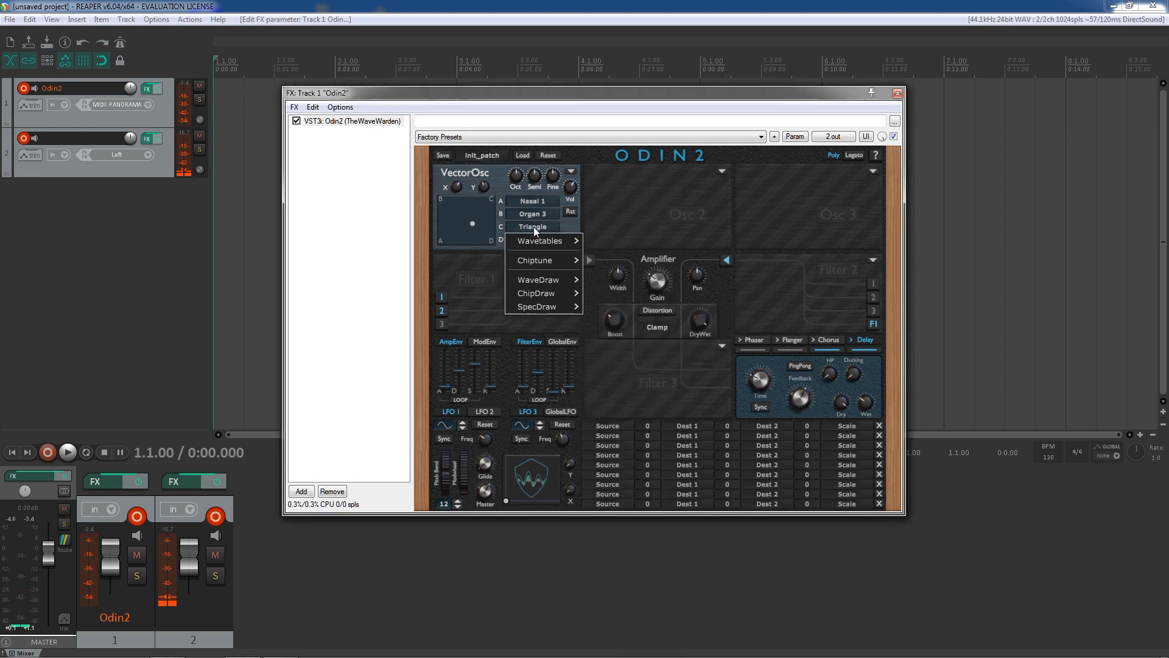
pyautogui.moveTo(554, 244)
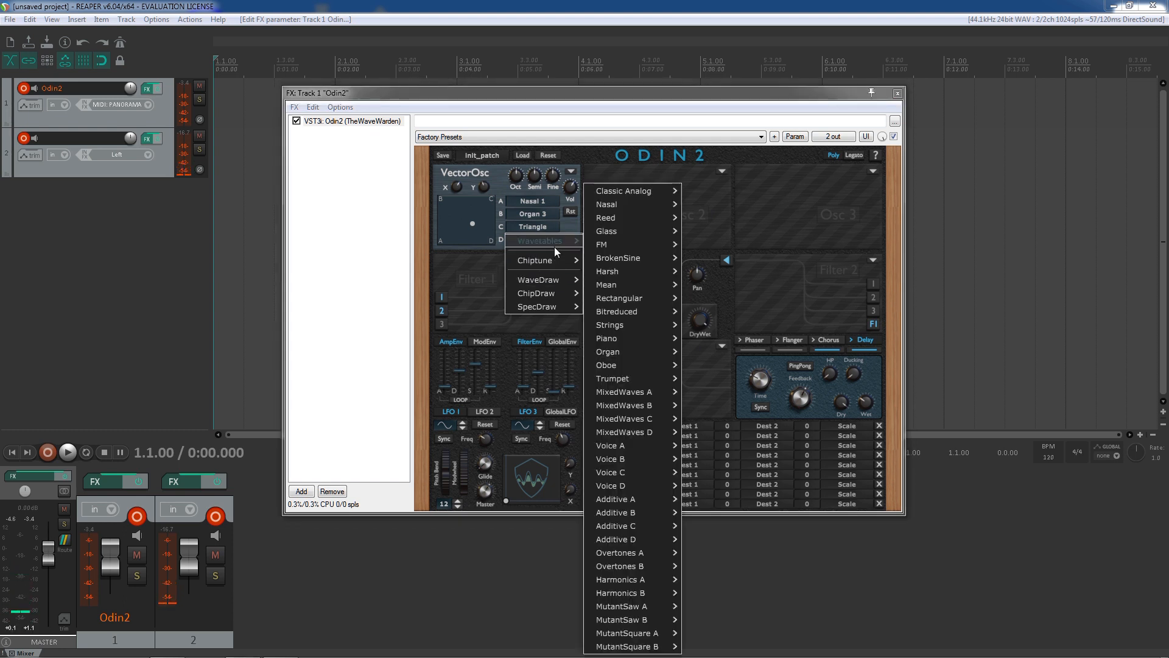
pyautogui.moveTo(621, 280)
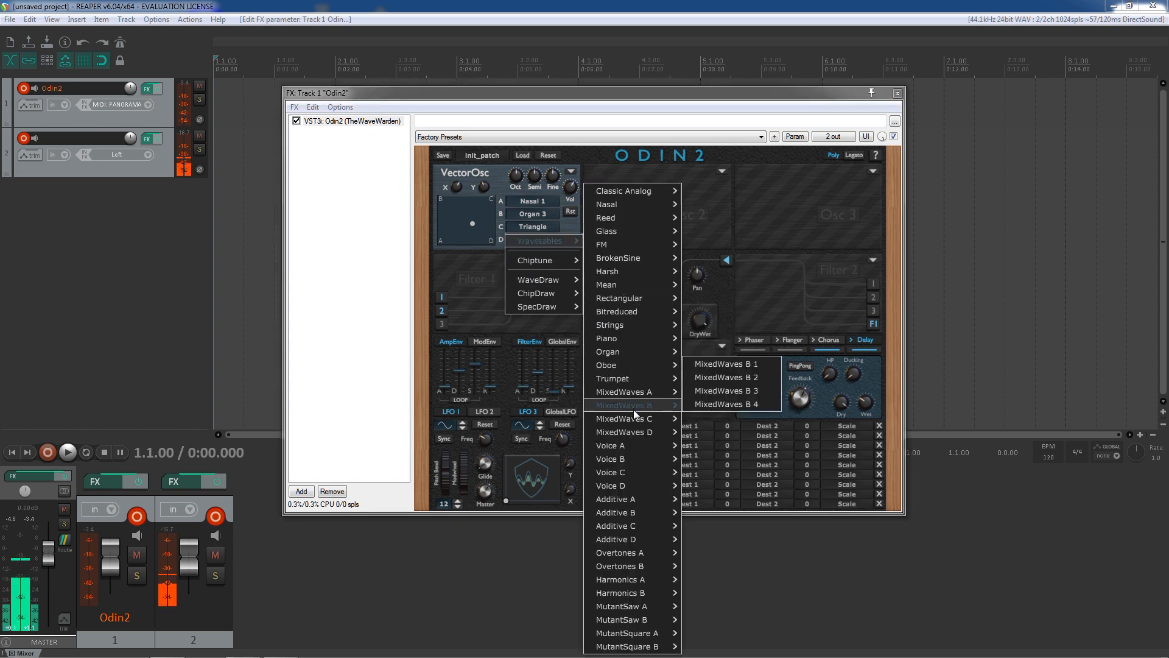
pyautogui.moveTo(637, 446)
pyautogui.click(700, 431)
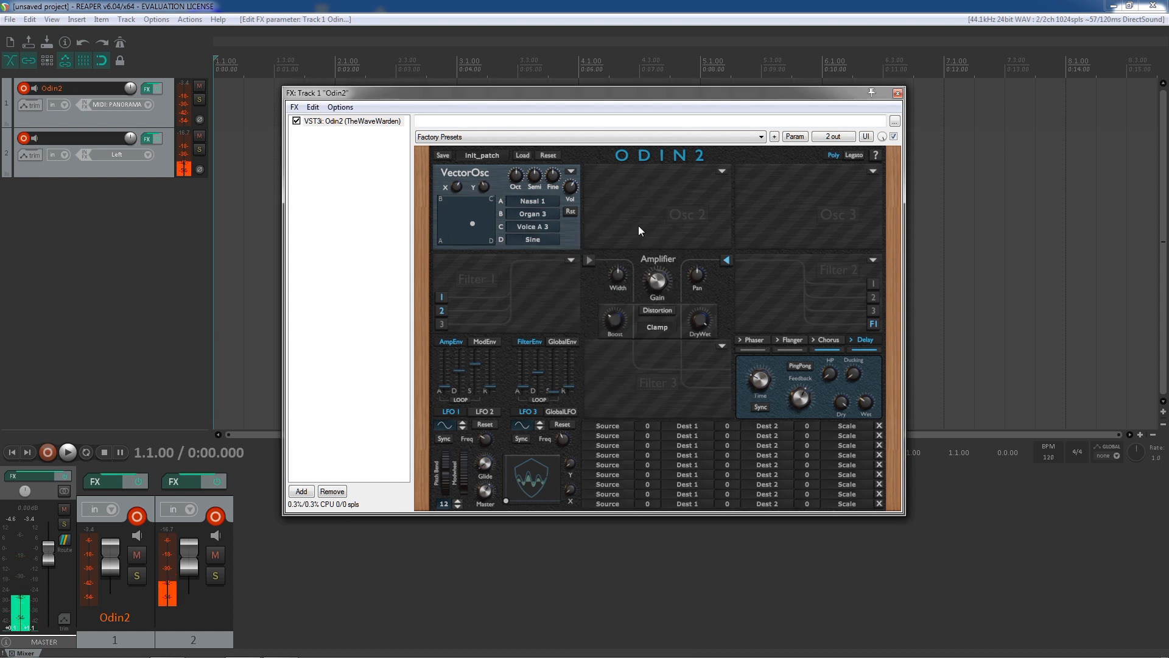
pyautogui.moveTo(483, 221)
pyautogui.mouseDown()
pyautogui.moveTo(491, 206)
pyautogui.moveTo(483, 239)
pyautogui.moveTo(488, 220)
pyautogui.moveTo(462, 206)
pyautogui.moveTo(455, 250)
pyautogui.moveTo(456, 224)
pyautogui.moveTo(487, 217)
pyautogui.moveTo(459, 199)
pyautogui.moveTo(451, 222)
pyautogui.moveTo(488, 241)
pyautogui.moveTo(454, 247)
pyautogui.moveTo(455, 223)
pyautogui.moveTo(483, 220)
pyautogui.moveTo(447, 208)
pyautogui.moveTo(493, 216)
pyautogui.moveTo(474, 242)
pyautogui.moveTo(440, 239)
pyautogui.moveTo(444, 213)
pyautogui.moveTo(492, 207)
pyautogui.moveTo(468, 212)
pyautogui.moveTo(478, 228)
pyautogui.mouseUp()
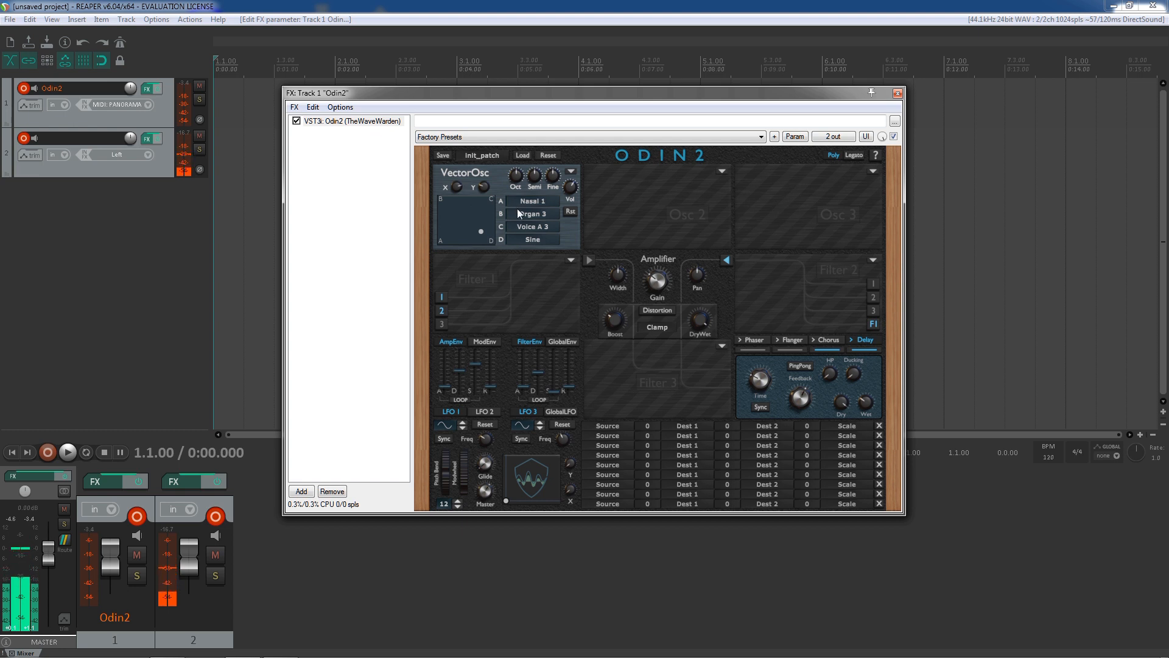
# Switch the first oscillator to a Chiptune Oscillator and adjust its arpeggiator settings with Step 3 enabled, keeping the Pulse 50 waveform
pyautogui.click(572, 170)
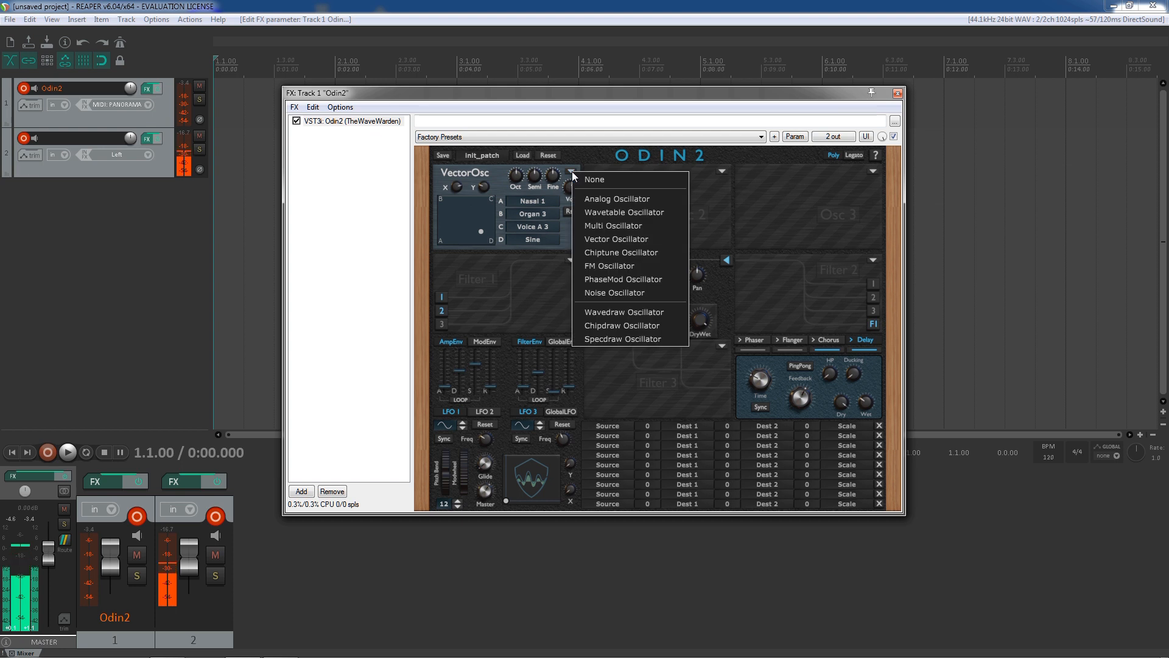
pyautogui.click(648, 251)
pyautogui.click(480, 200)
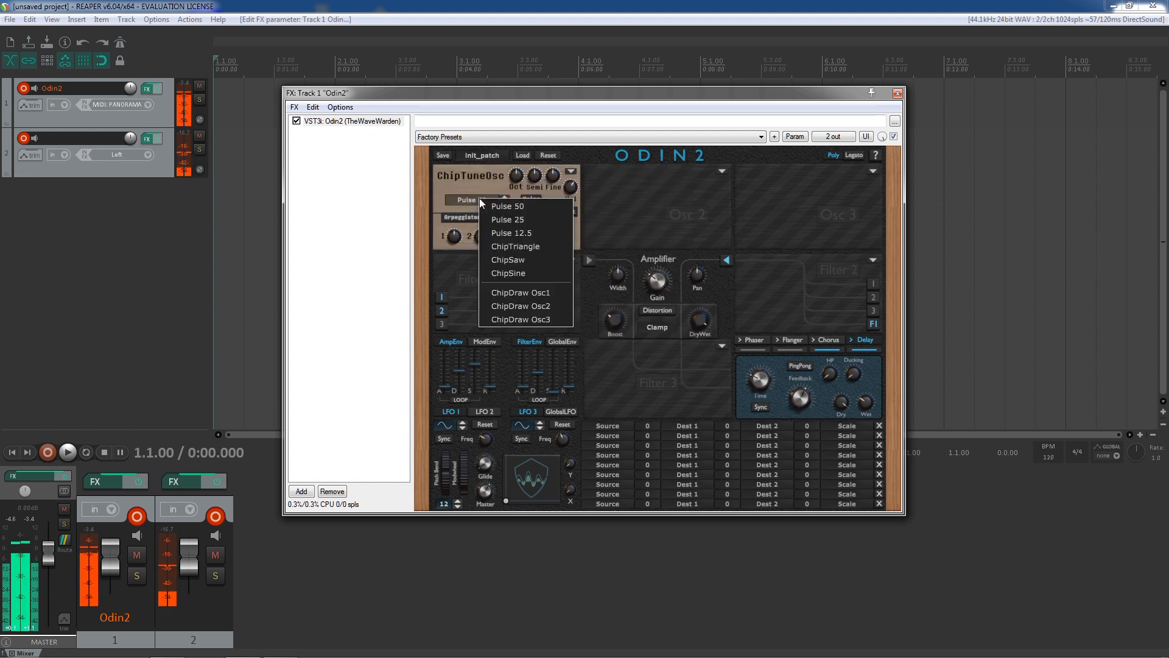
pyautogui.click(609, 204)
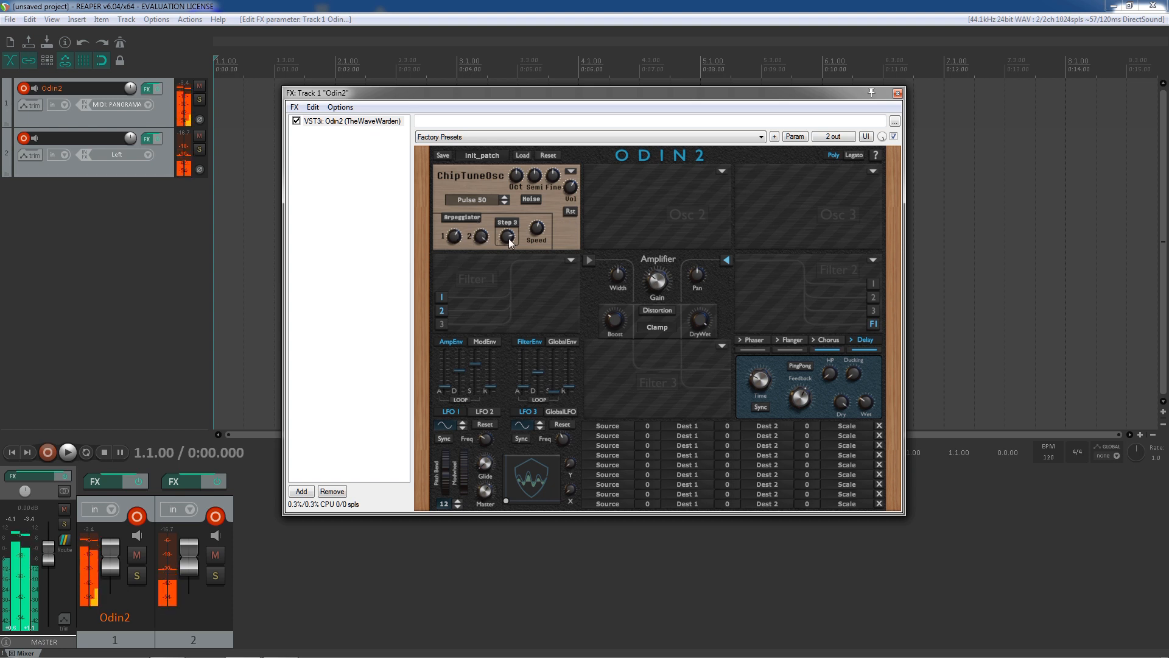
pyautogui.moveTo(527, 234); pyautogui.dragTo(573, 209)
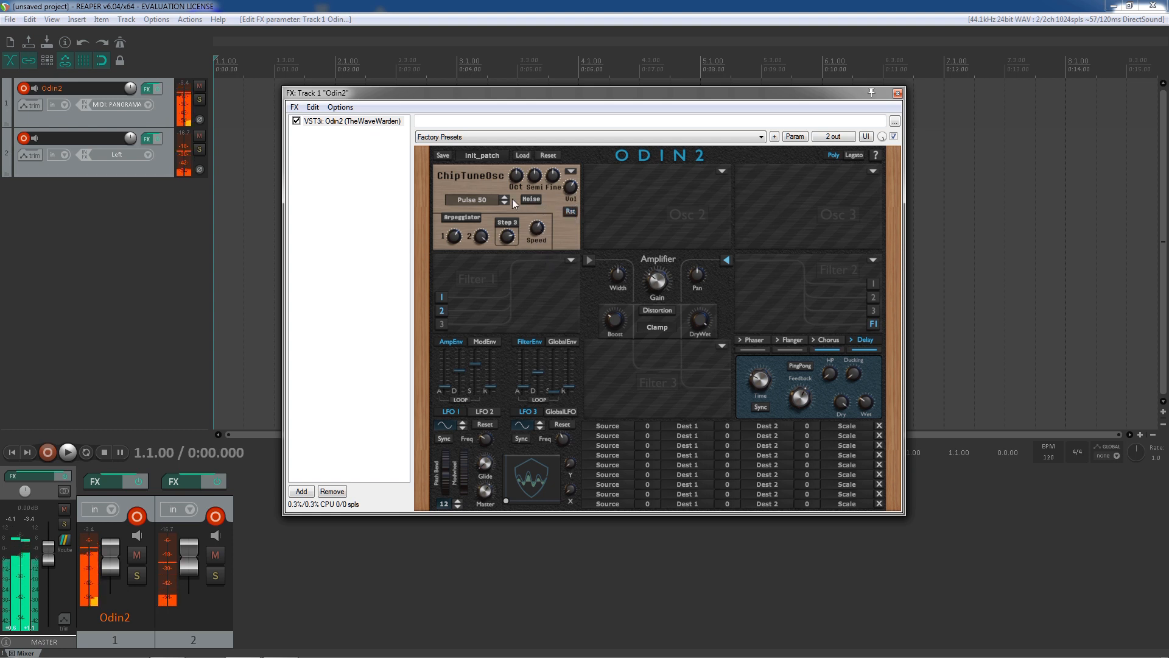
# Switch the first oscillator to an FM Oscillator and sweep its FM amount
pyautogui.click(571, 171)
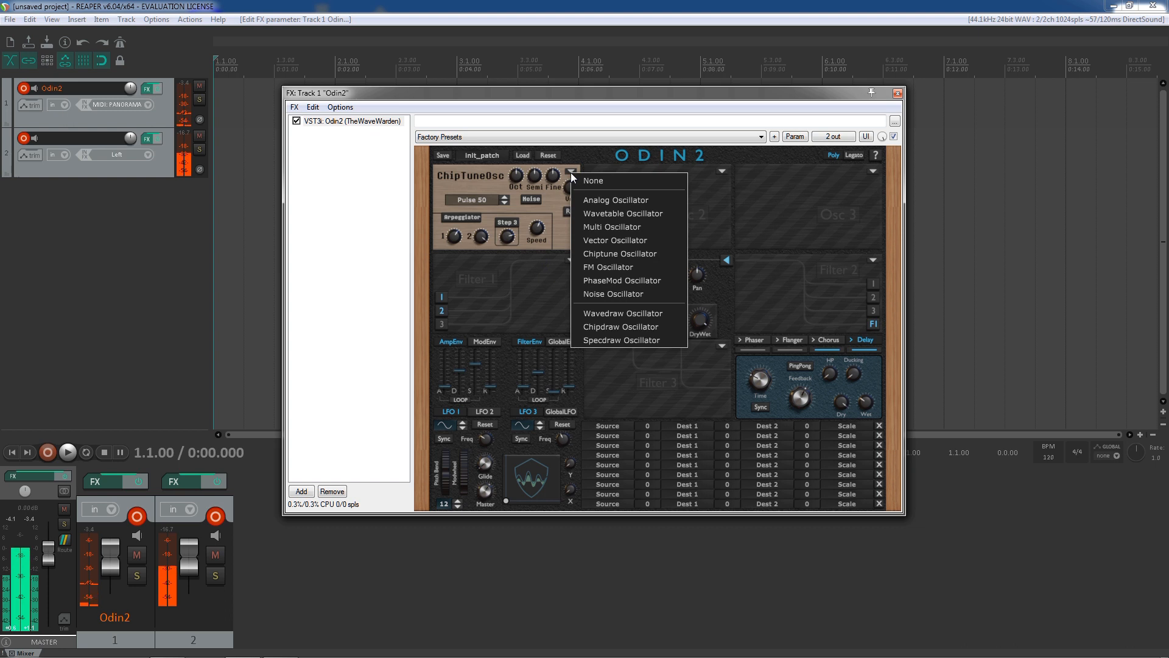
pyautogui.click(610, 266)
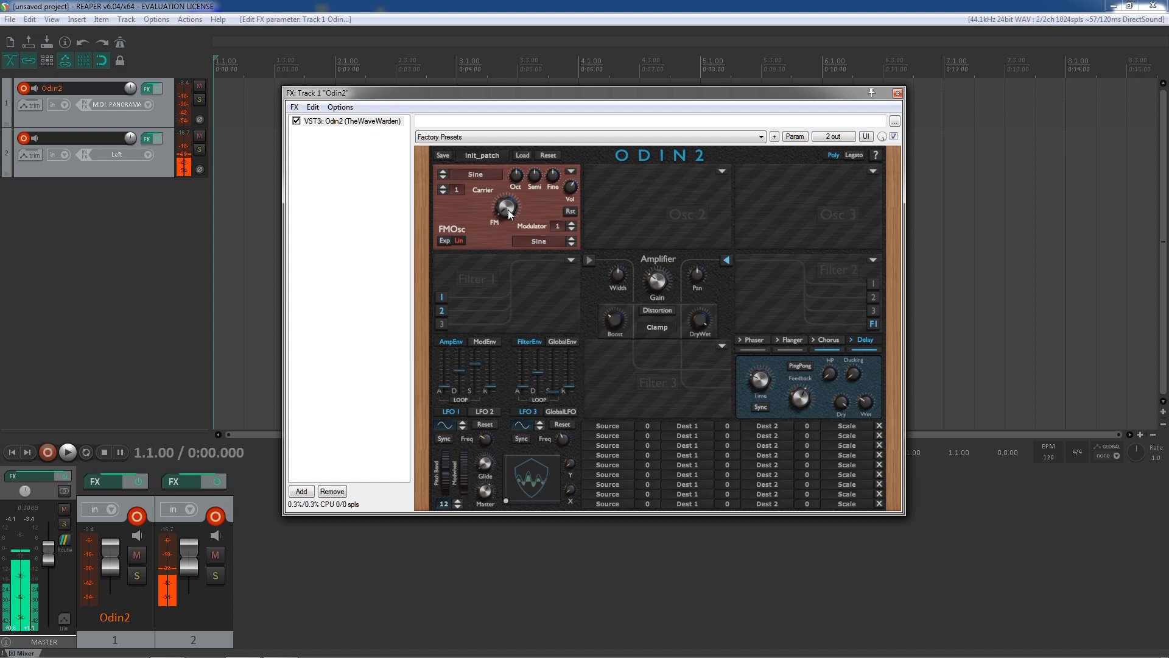
pyautogui.moveTo(506, 206); pyautogui.dragTo(513, 68)
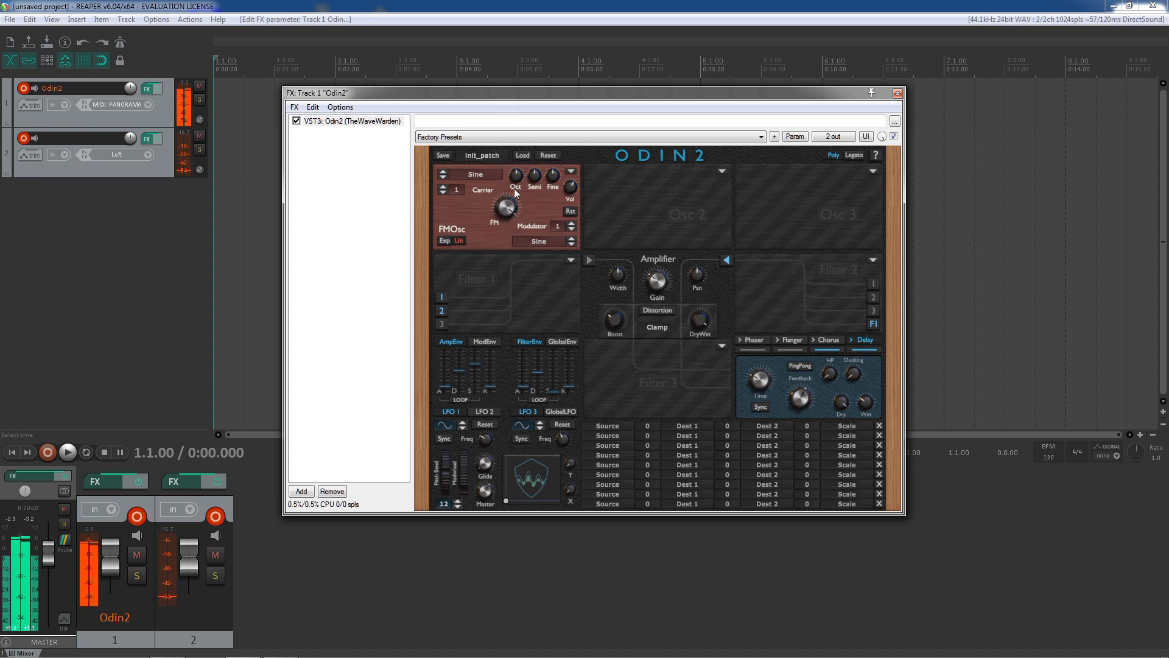
# Audition the FM Oscillator with modulator ratios of 2 and 3, sweeping the FM amount for each
pyautogui.click(572, 223)
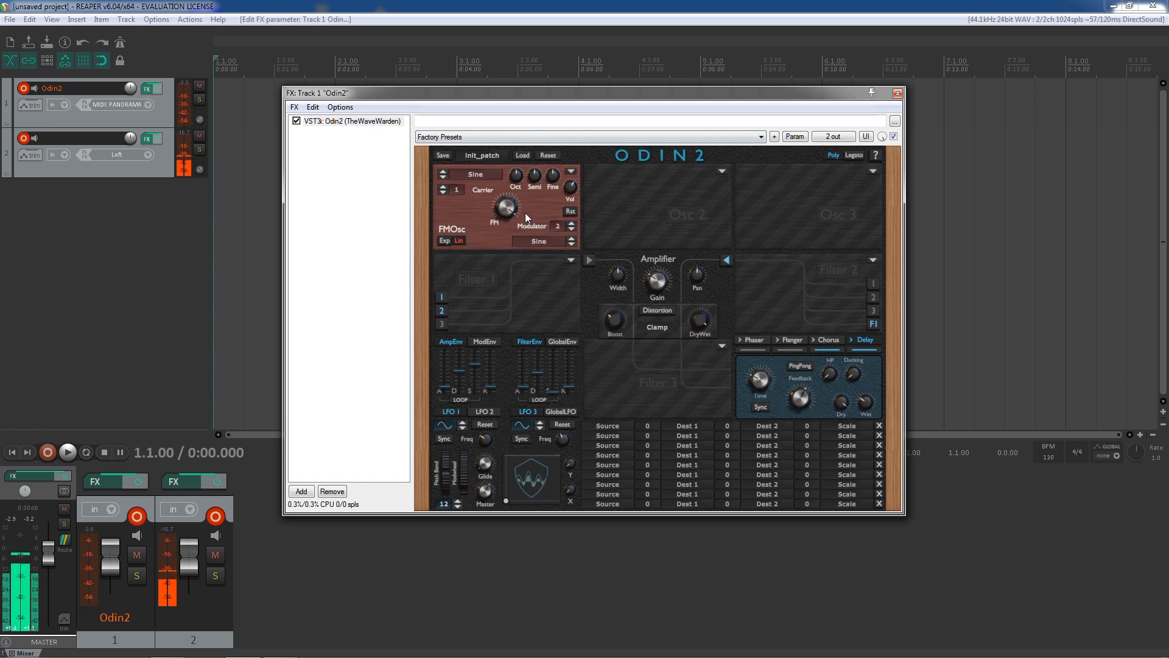
pyautogui.moveTo(513, 207); pyautogui.dragTo(516, 247)
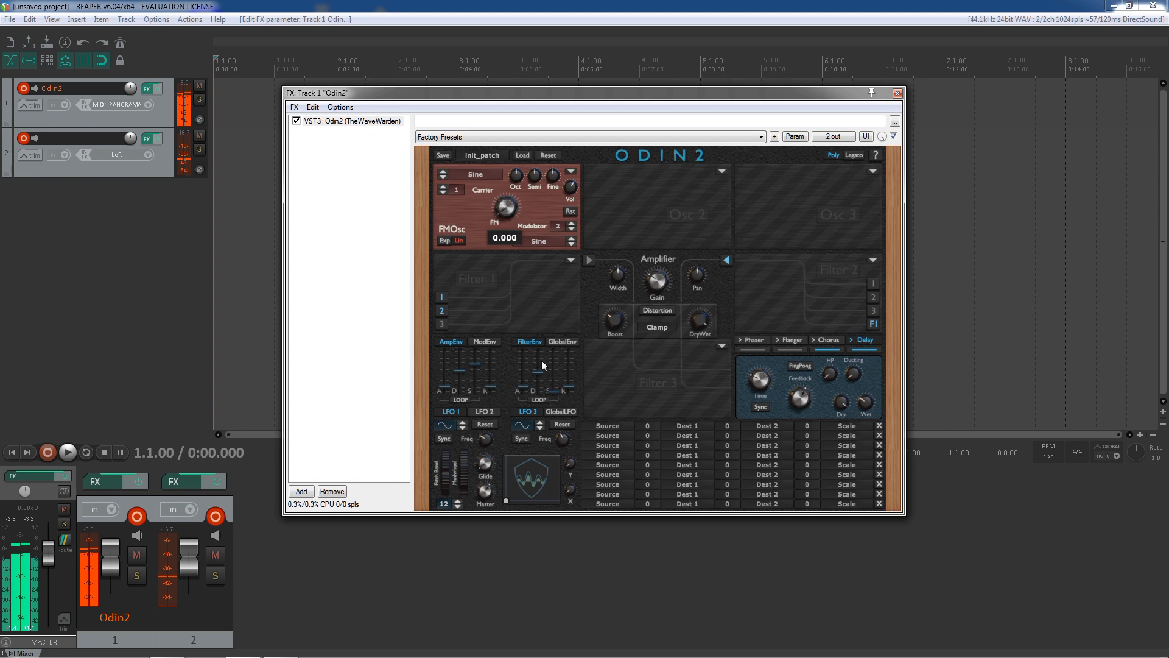
pyautogui.moveTo(518, 204); pyautogui.dragTo(506, 228)
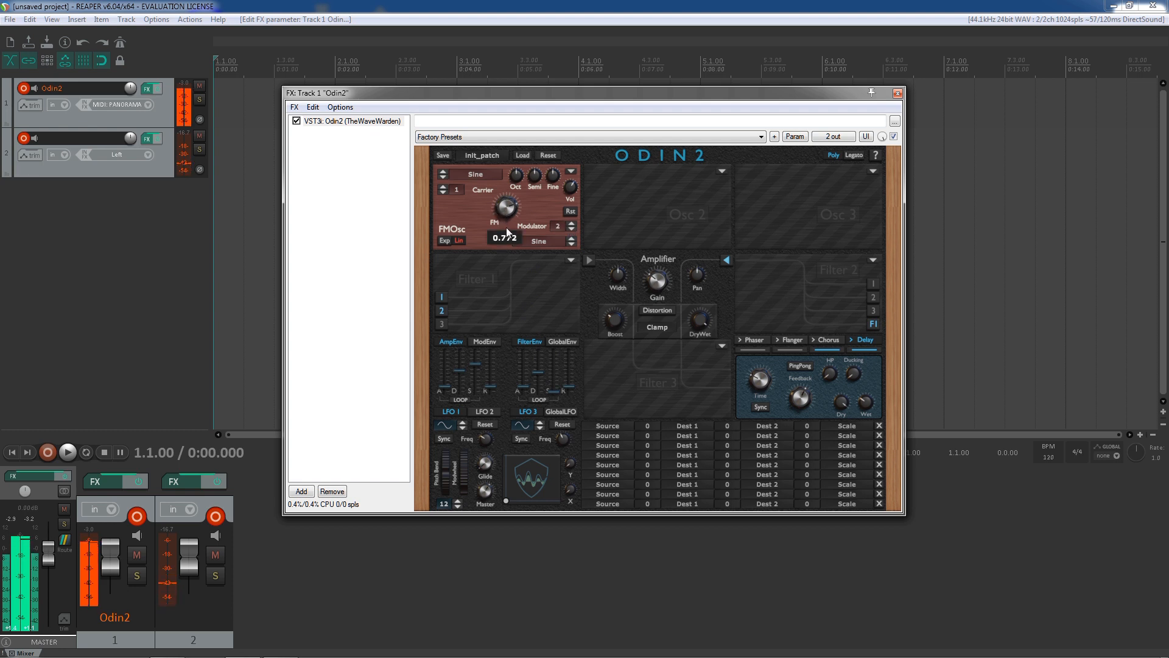
pyautogui.moveTo(519, 291); pyautogui.dragTo(534, 325)
pyautogui.moveTo(521, 240); pyautogui.dragTo(523, 238)
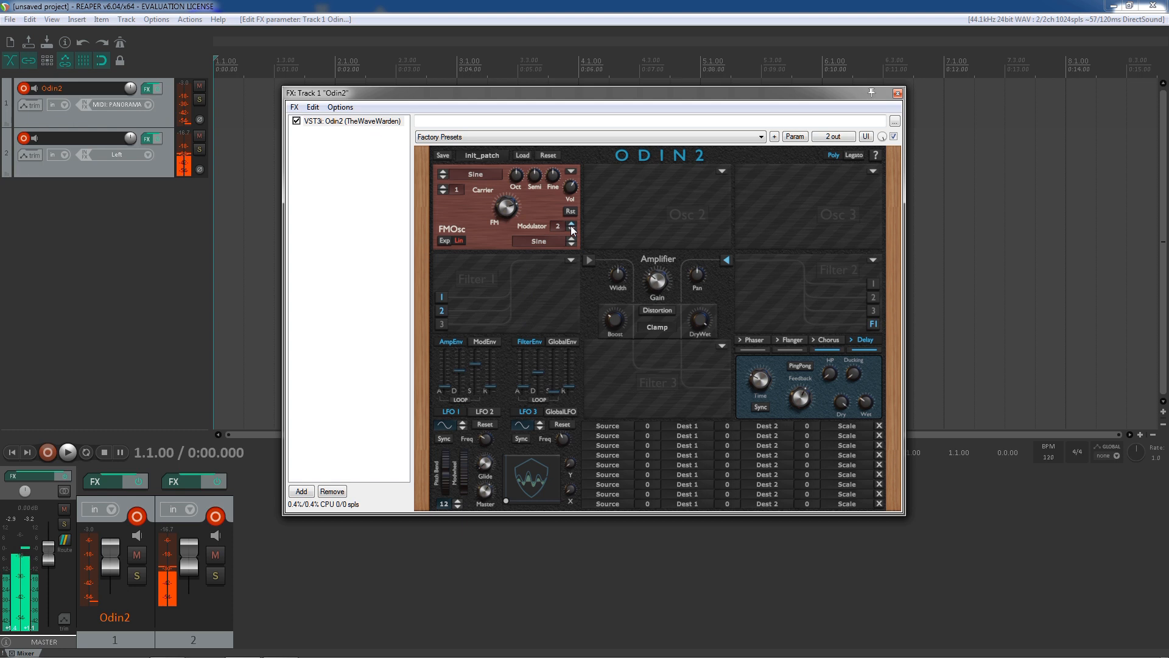
pyautogui.moveTo(512, 231)
pyautogui.mouseDown()
pyautogui.moveTo(519, 338)
pyautogui.moveTo(513, 251)
pyautogui.mouseUp()
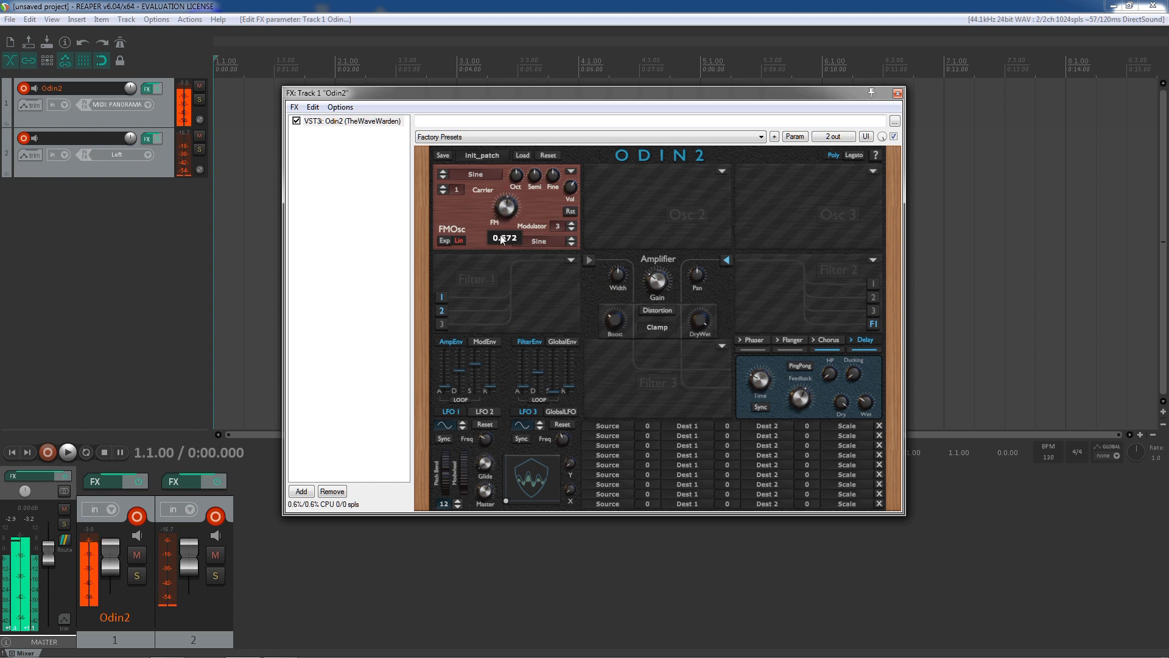
# Set the FM Oscillator's carrier waveform to the Strings 1 wavetable
pyautogui.click(475, 175)
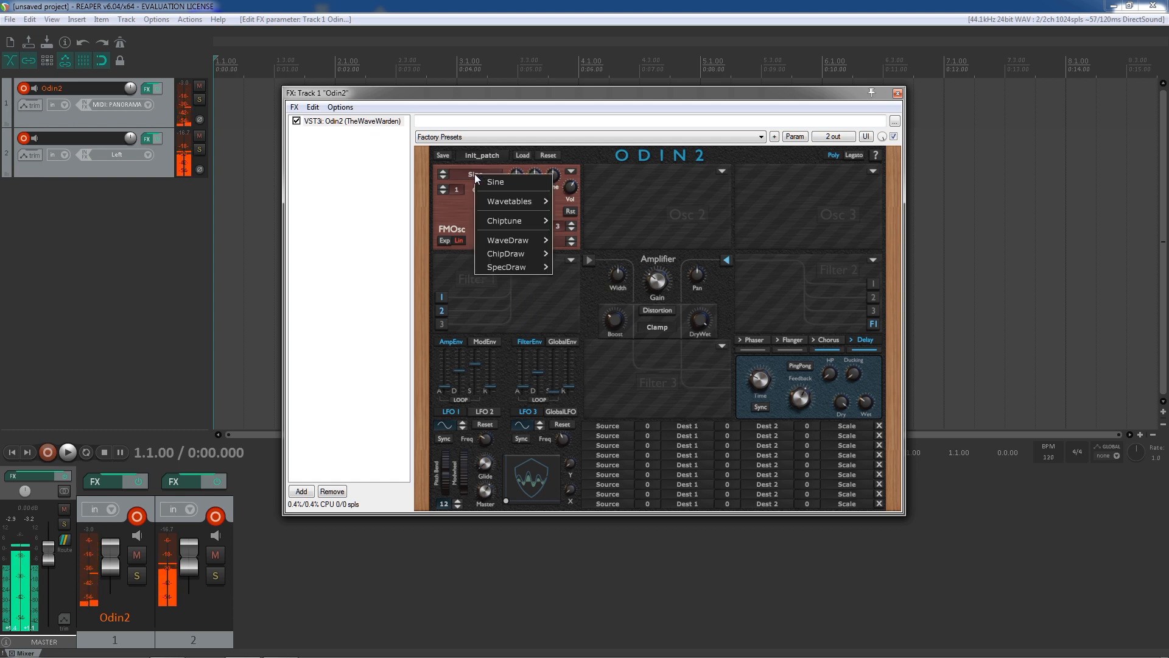
pyautogui.moveTo(500, 200)
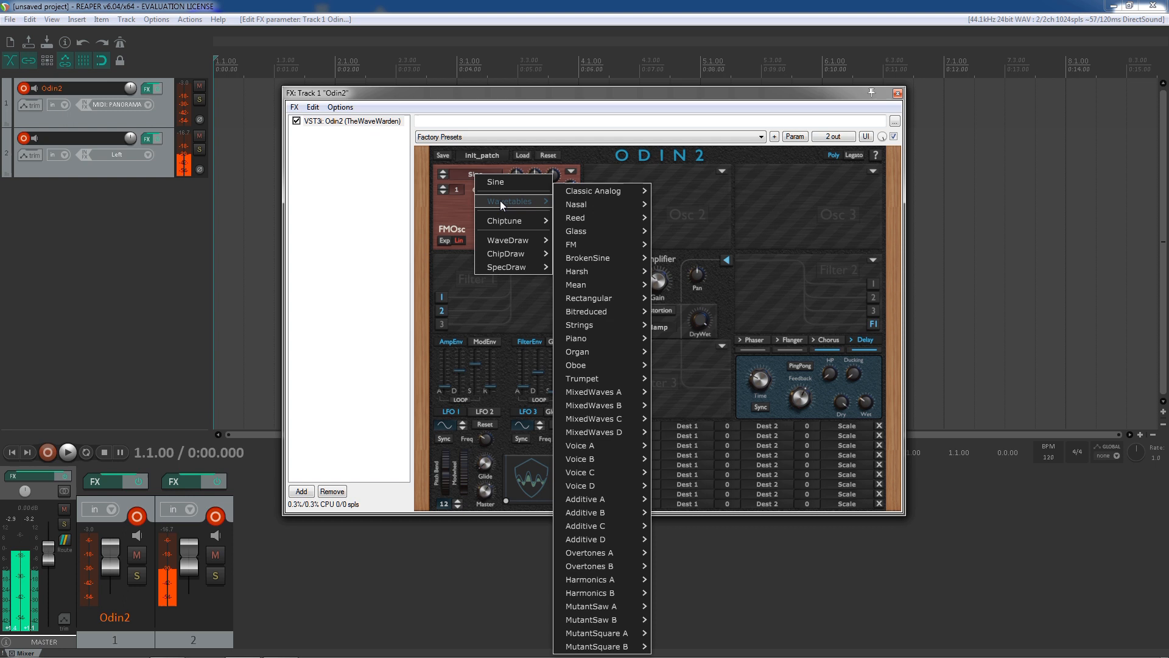
pyautogui.moveTo(580, 190)
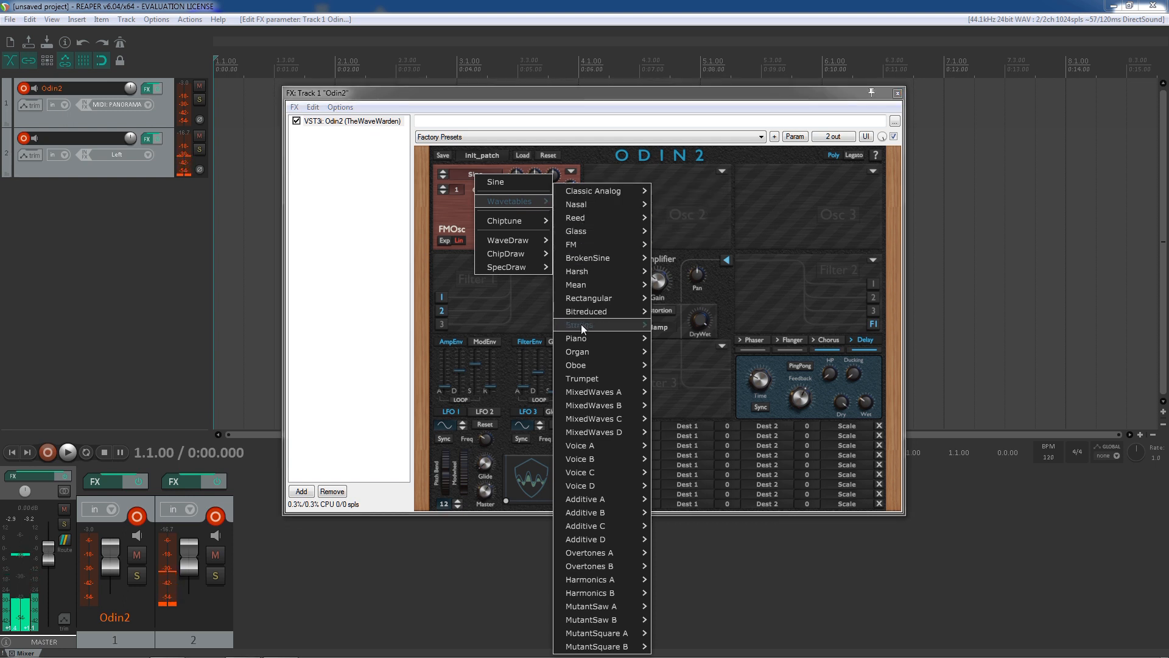
pyautogui.moveTo(594, 324)
pyautogui.click(688, 327)
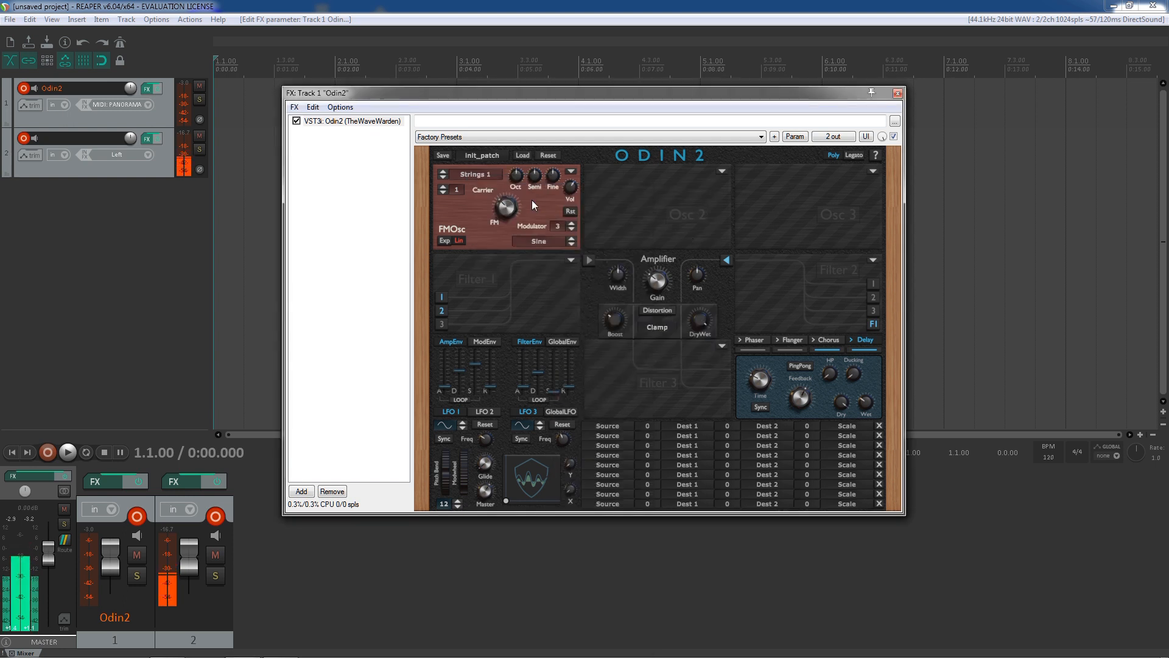
# Set the FM Oscillator's modulator waveform to ChipDraw Osc1 and vary the FM amount
pyautogui.click(531, 240)
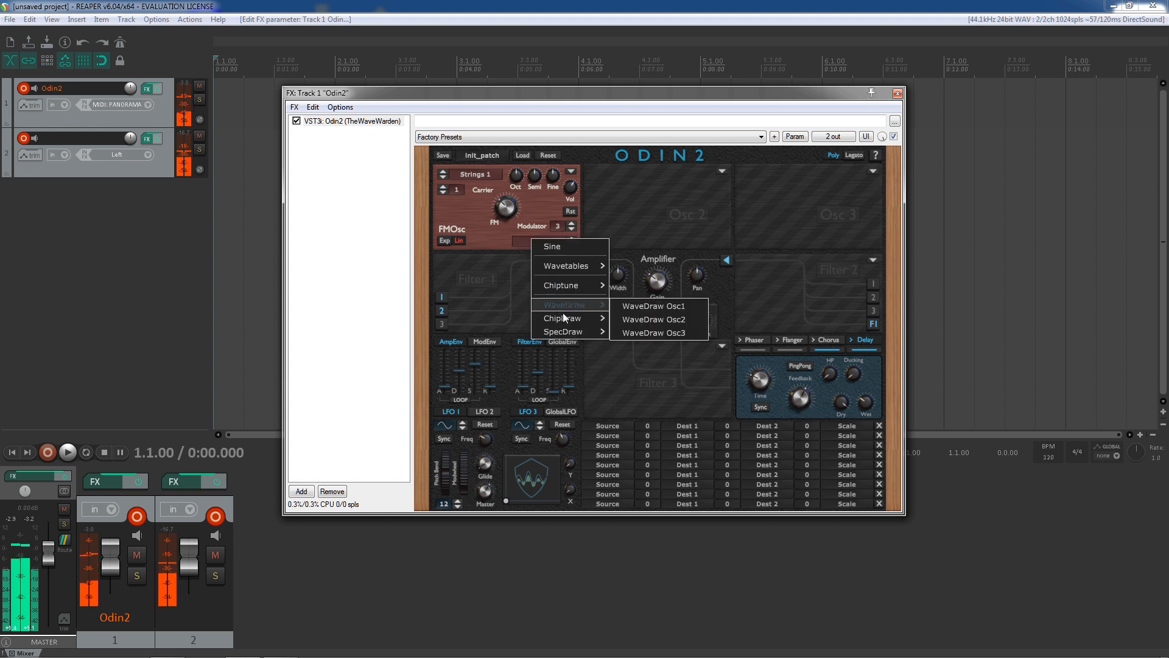
pyautogui.moveTo(571, 317)
pyautogui.click(632, 319)
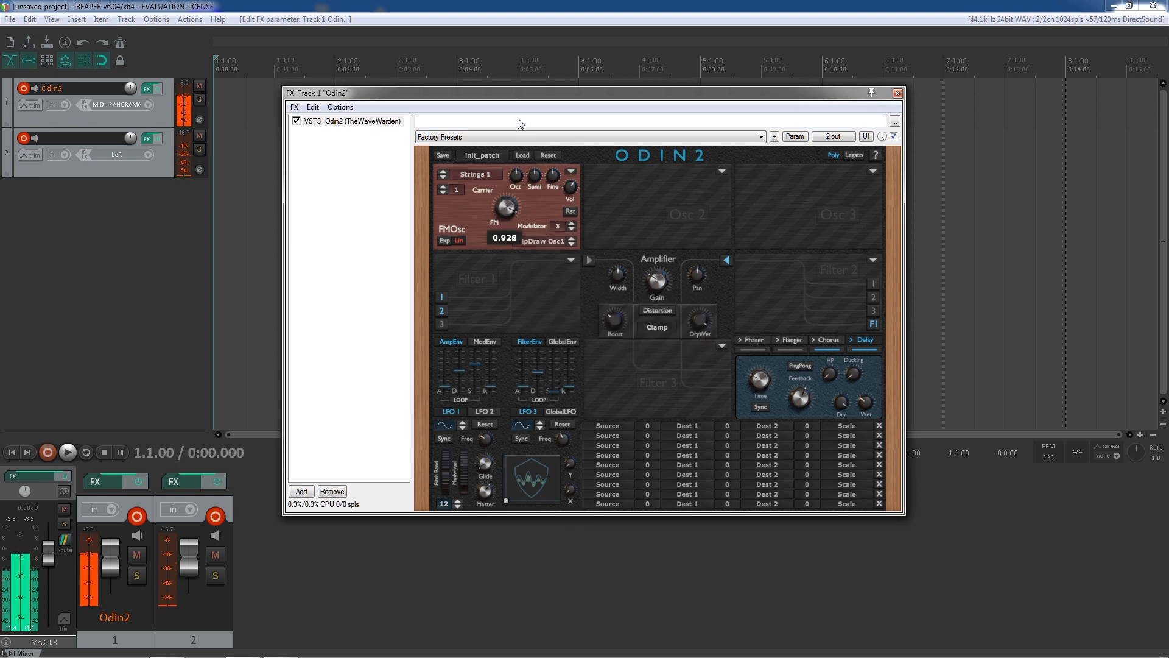
pyautogui.moveTo(510, 233); pyautogui.dragTo(520, 223)
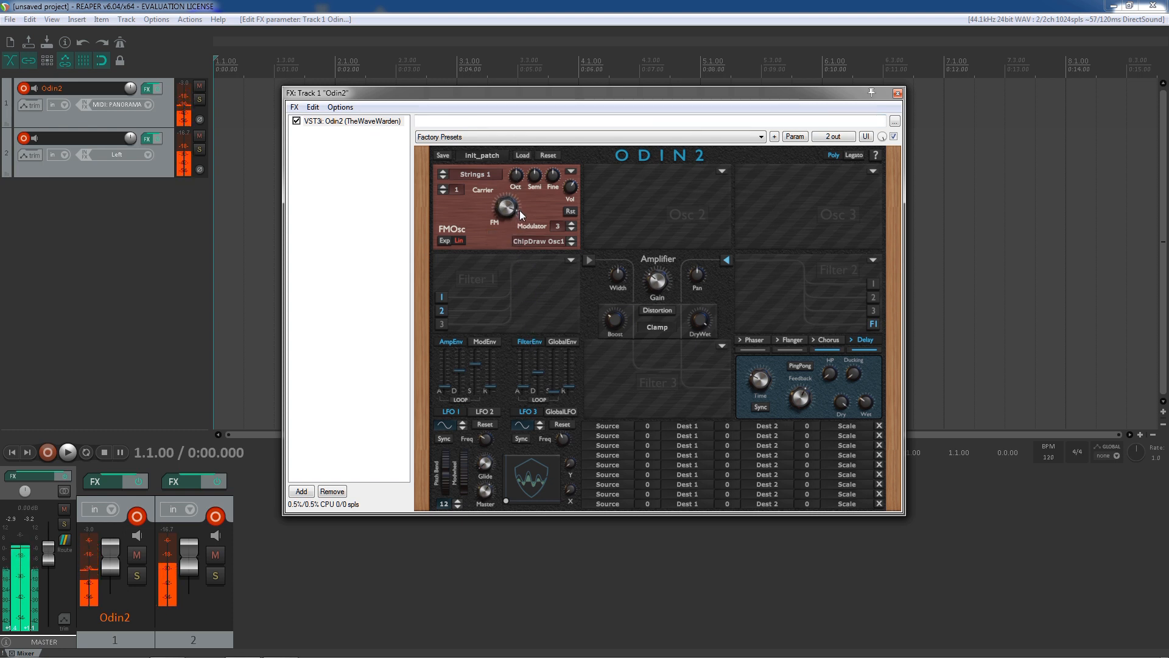
# Set both the carrier and modulator waveforms of the FM Oscillator back to Sine
pyautogui.click(486, 176)
pyautogui.click(494, 184)
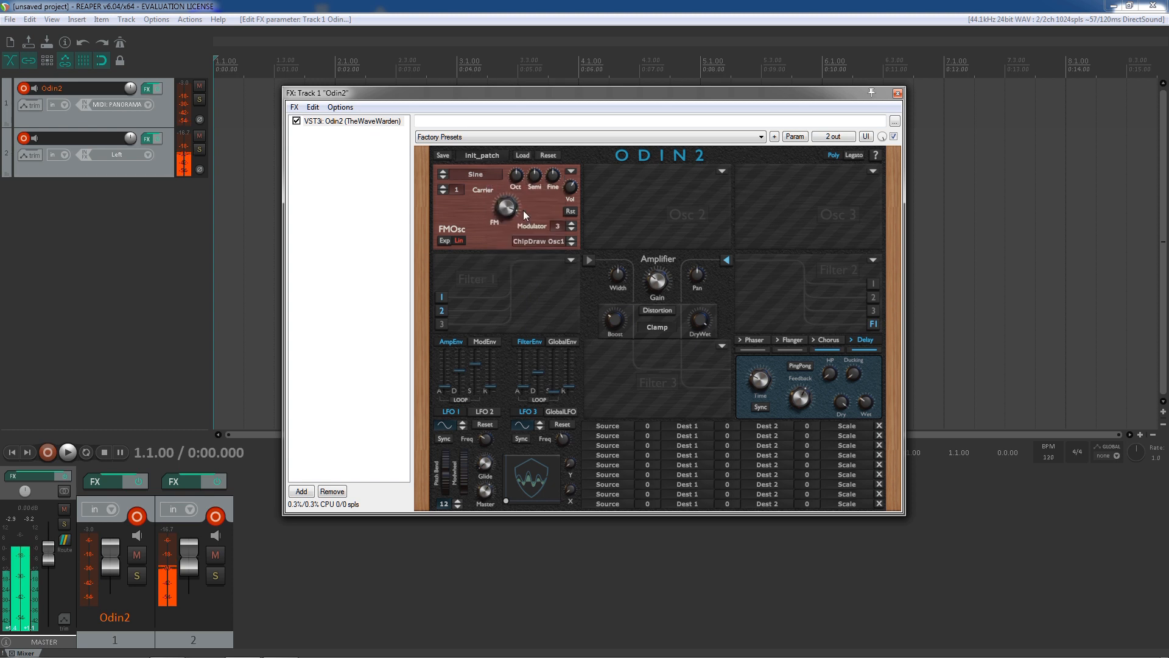
pyautogui.click(536, 241)
pyautogui.click(543, 250)
# Sweep the FM amount with a modulator ratio of 6, first in linear mode and again after switching to exponential FM
pyautogui.moveTo(506, 208); pyautogui.dragTo(528, 327)
pyautogui.click(445, 241)
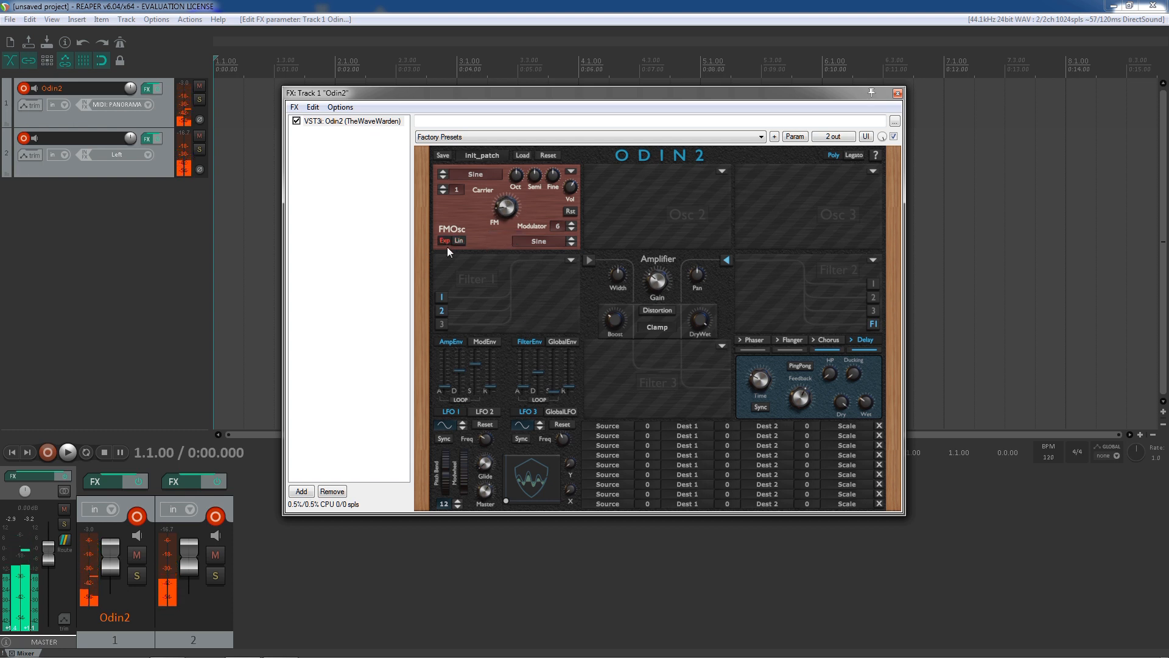
pyautogui.moveTo(505, 202)
pyautogui.moveTo(506, 202); pyautogui.dragTo(496, 57)
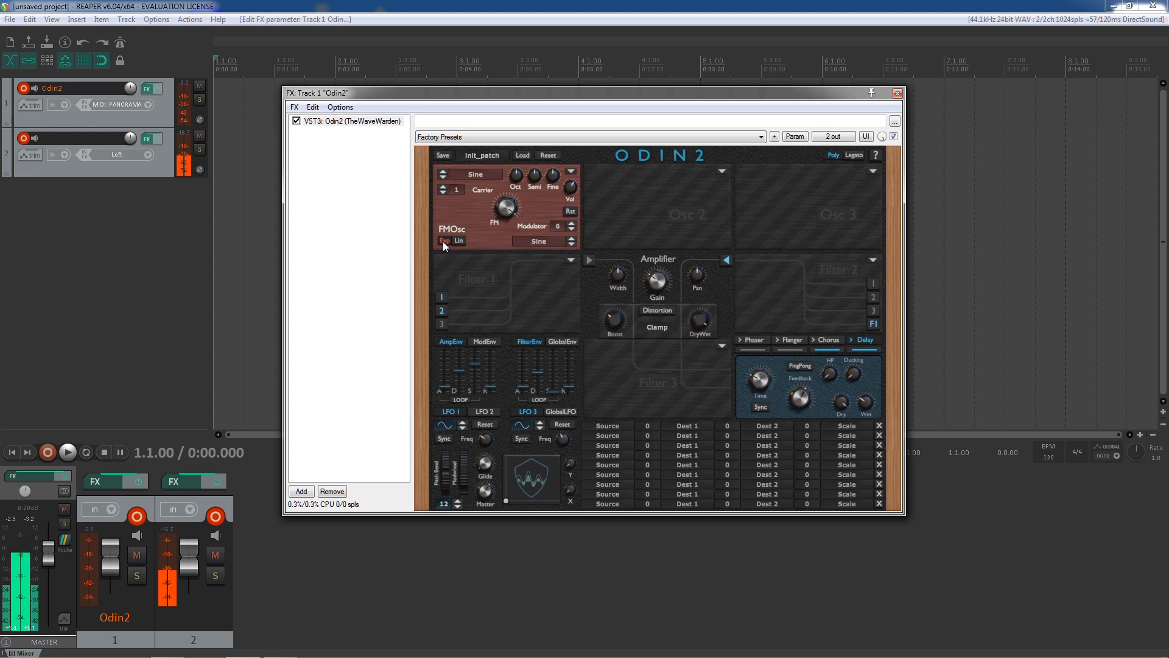
# Sweep the FM amount while switching between exponential and linear FM for comparison, finishing in linear mode
pyautogui.moveTo(505, 206); pyautogui.dragTo(511, 258)
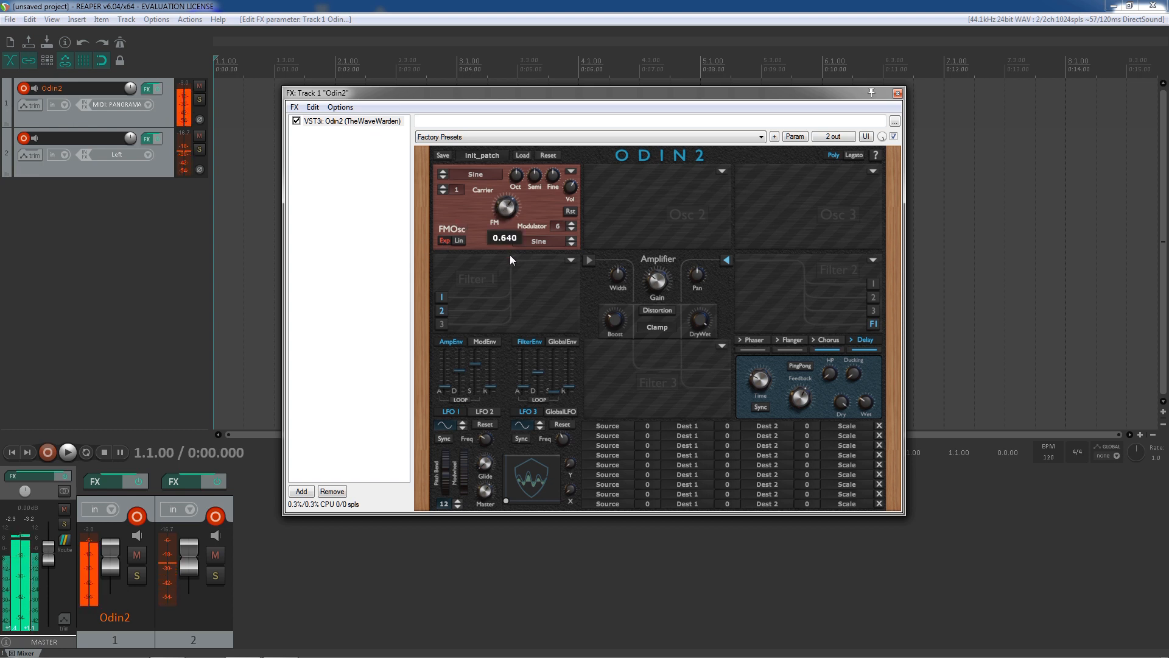
pyautogui.moveTo(539, 367); pyautogui.dragTo(497, 183)
pyautogui.click(459, 241)
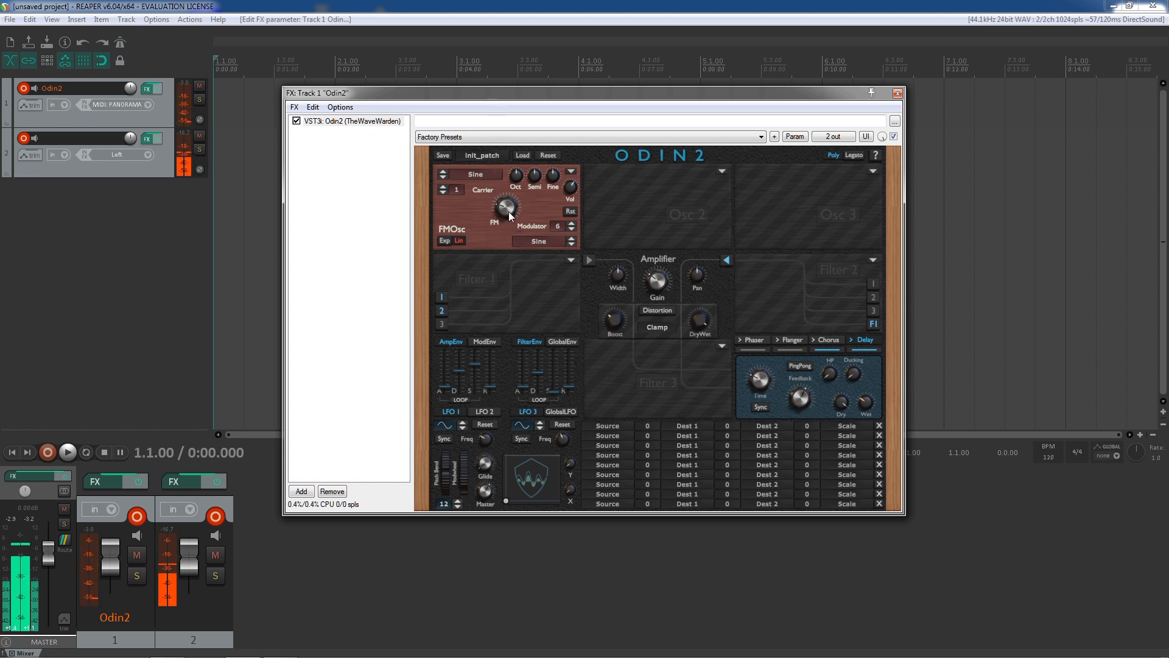
pyautogui.click(441, 240)
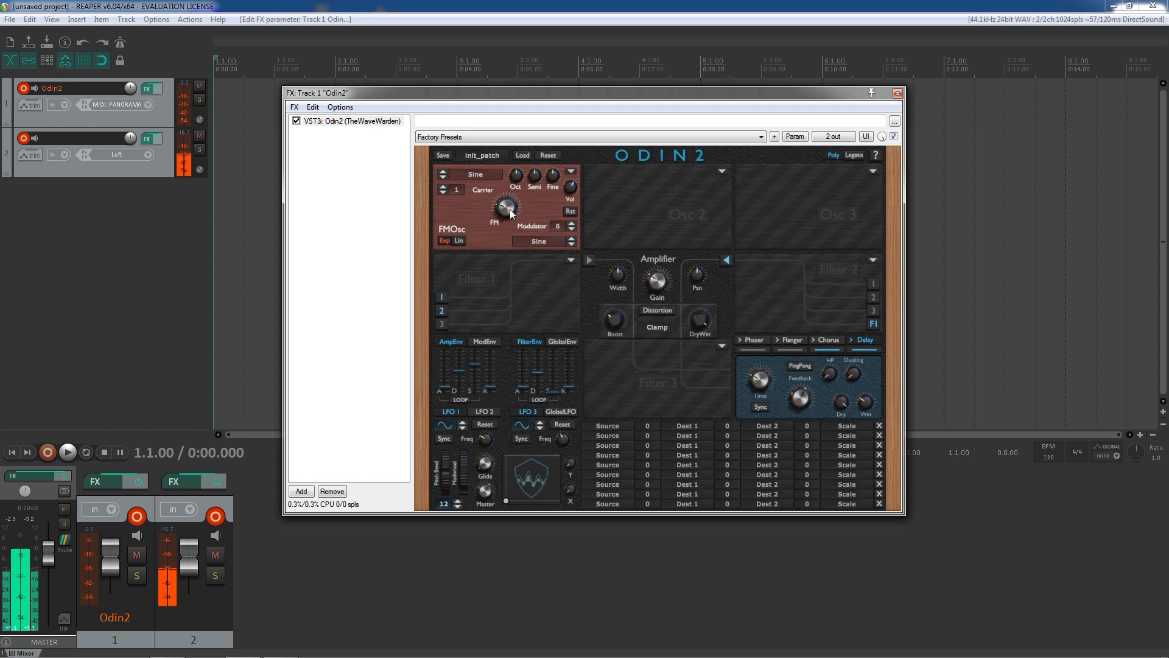
pyautogui.moveTo(514, 213); pyautogui.dragTo(519, 220)
pyautogui.moveTo(503, 169); pyautogui.dragTo(507, 213)
pyautogui.click(458, 241)
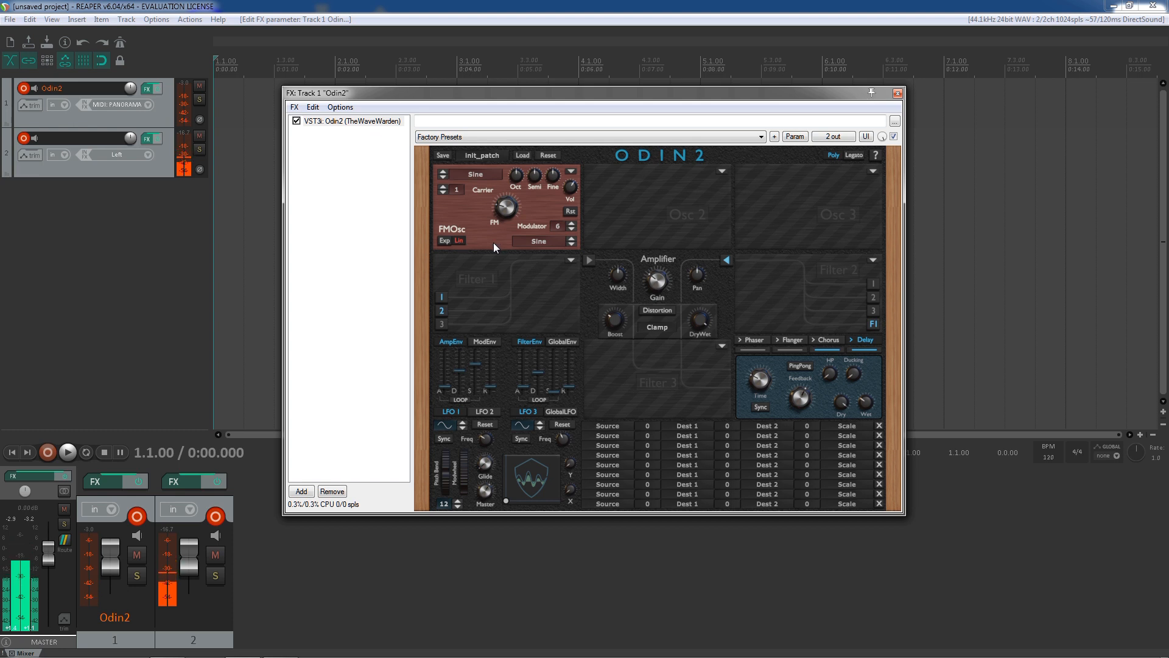
# Load an FM Oscillator into Osc 2 and route Oscillator 2 to Osc1 Pitch Lin at amount 100 in the first modulation row
pyautogui.click(722, 172)
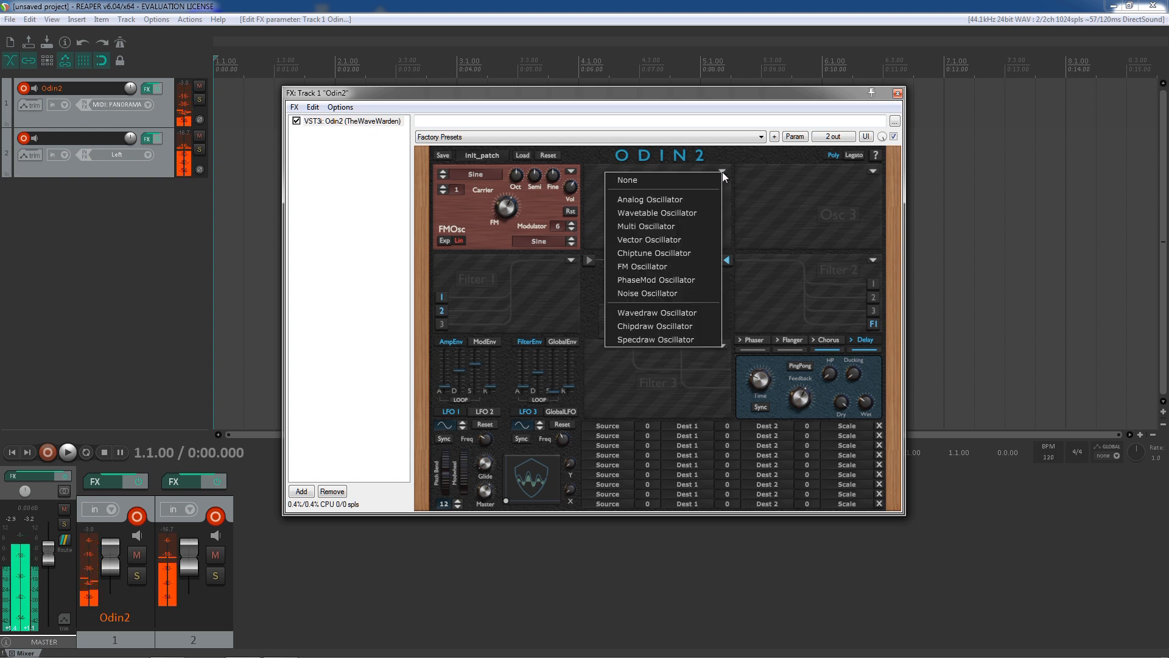
pyautogui.click(661, 266)
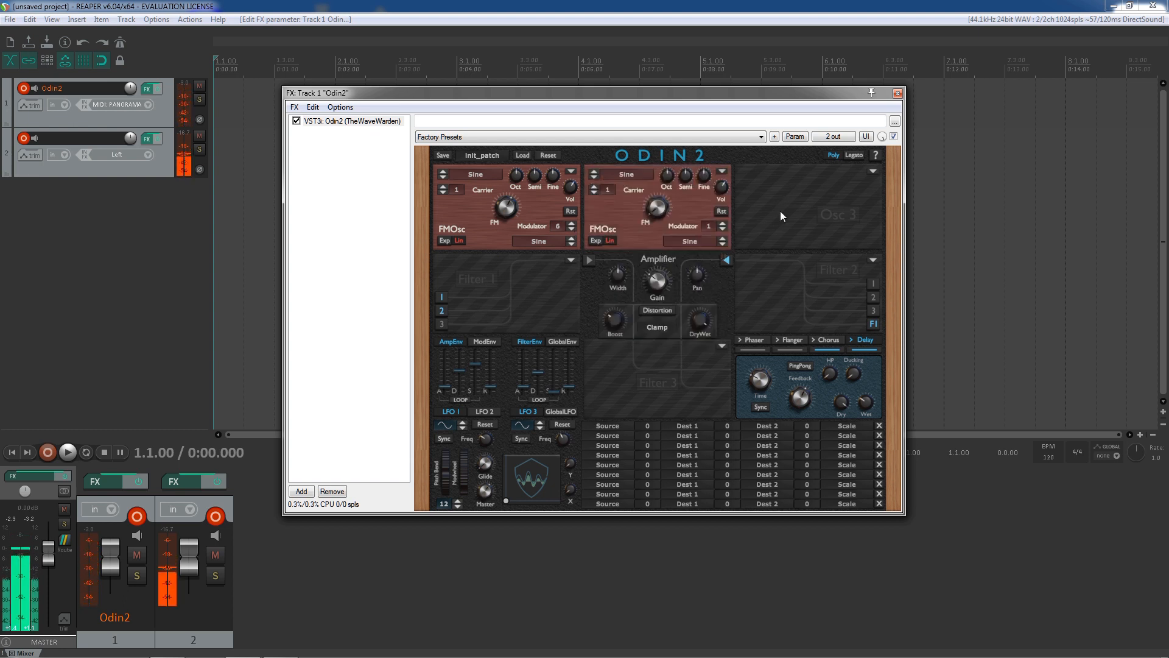
pyautogui.click(602, 426)
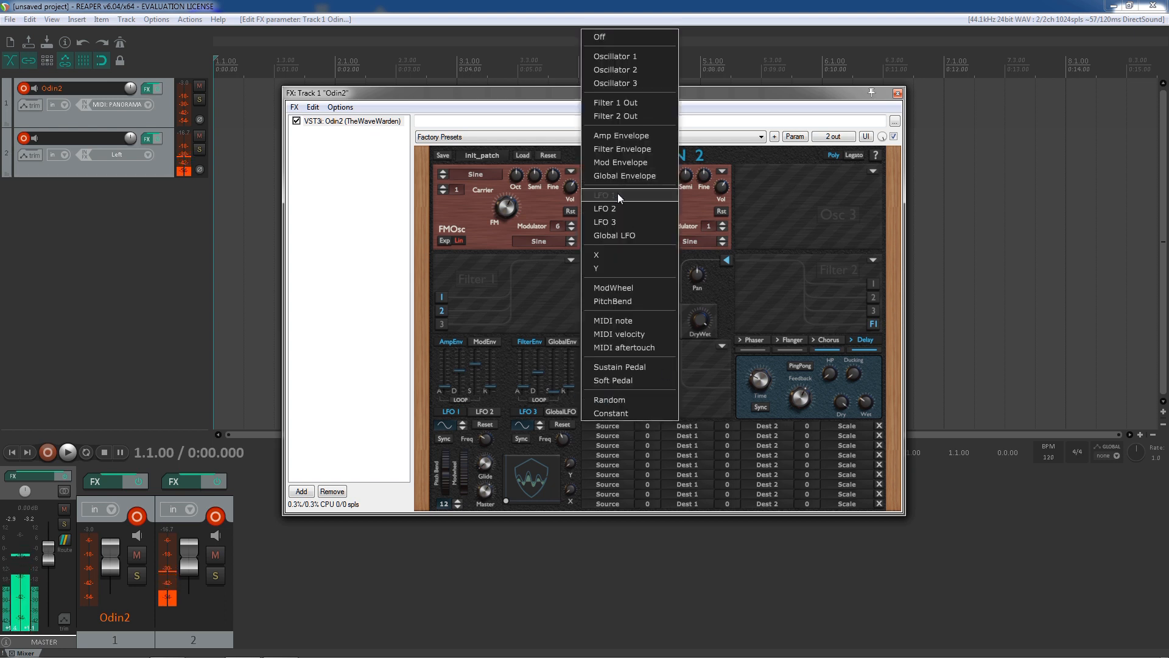
pyautogui.click(623, 69)
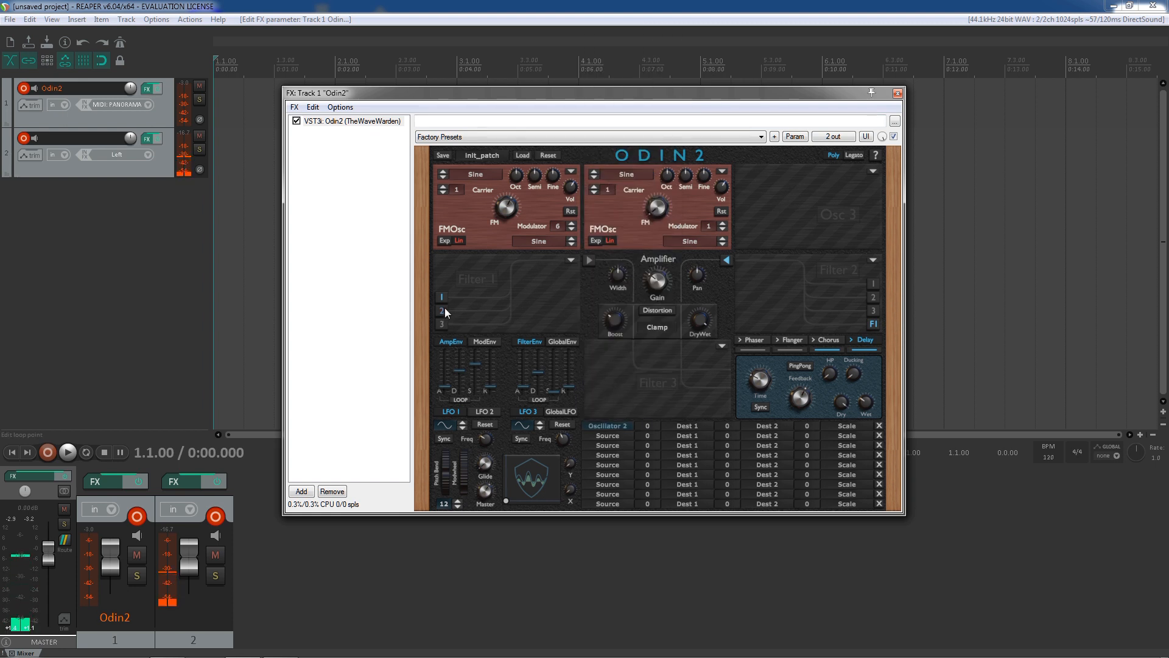
pyautogui.click(684, 425)
pyautogui.moveTo(682, 95)
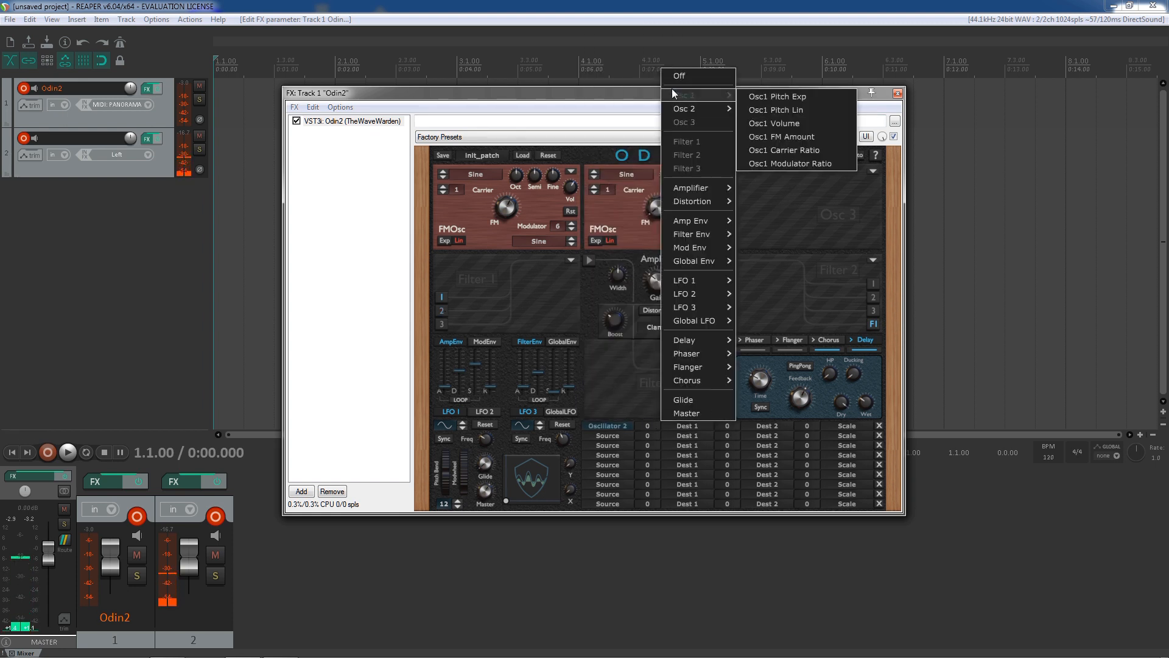
pyautogui.click(766, 110)
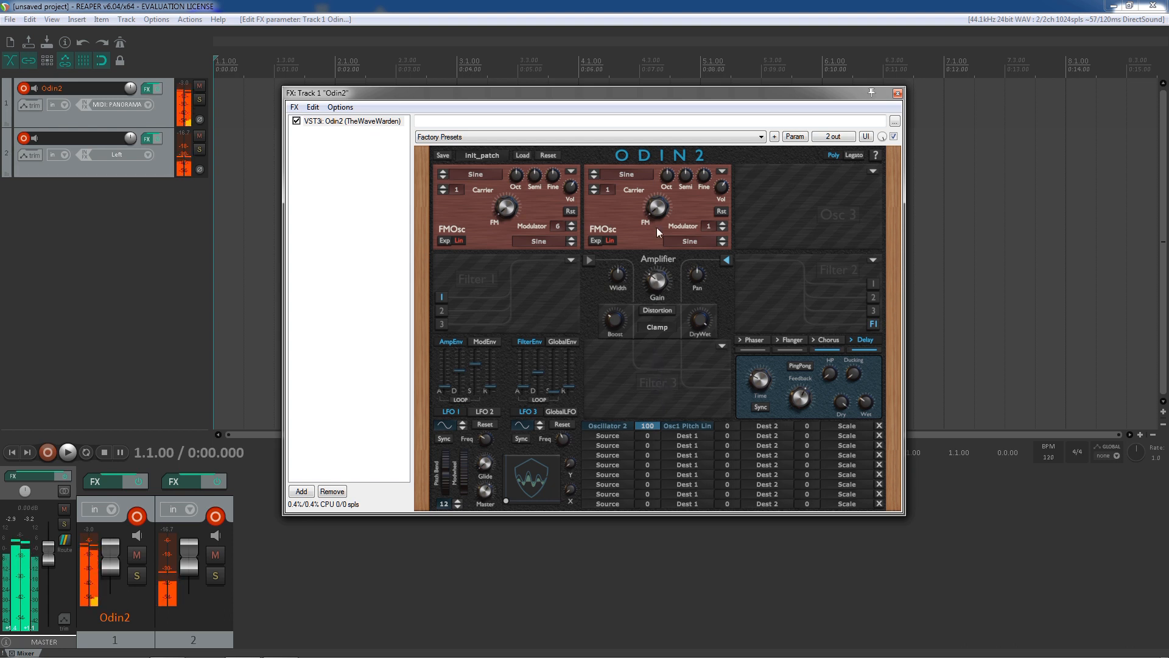
# Set the Osc 2 FM Oscillator's carrier ratio to 10 and its modulator ratio to 8
pyautogui.click(593, 186)
pyautogui.click(594, 187)
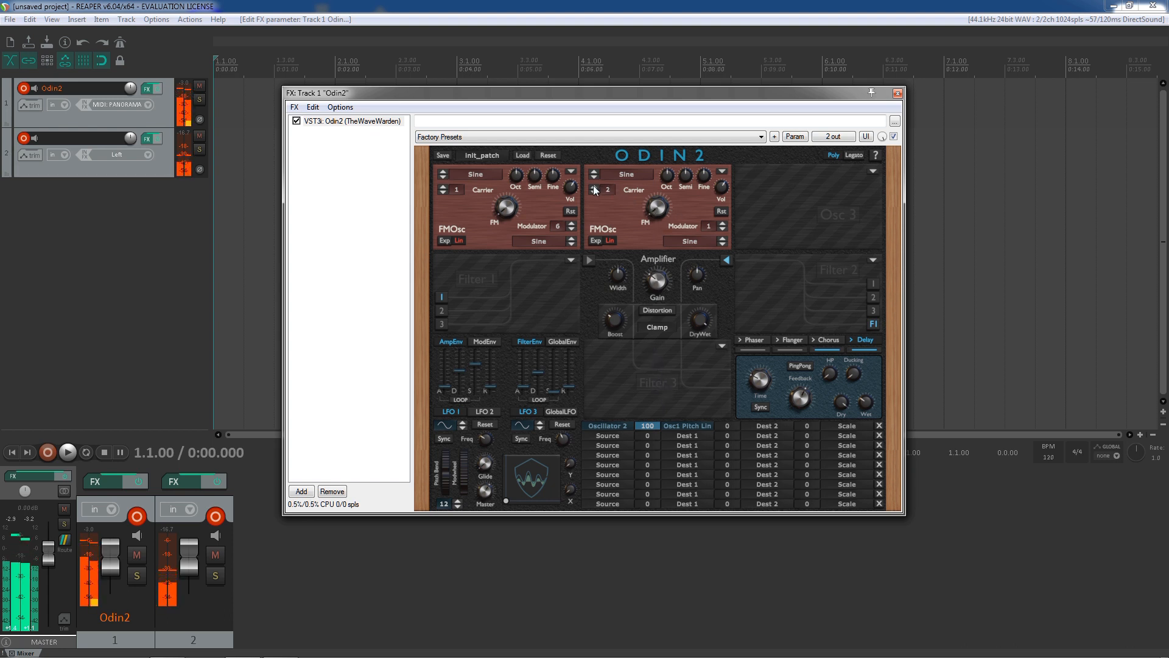
pyautogui.click(594, 188)
pyautogui.click(594, 187)
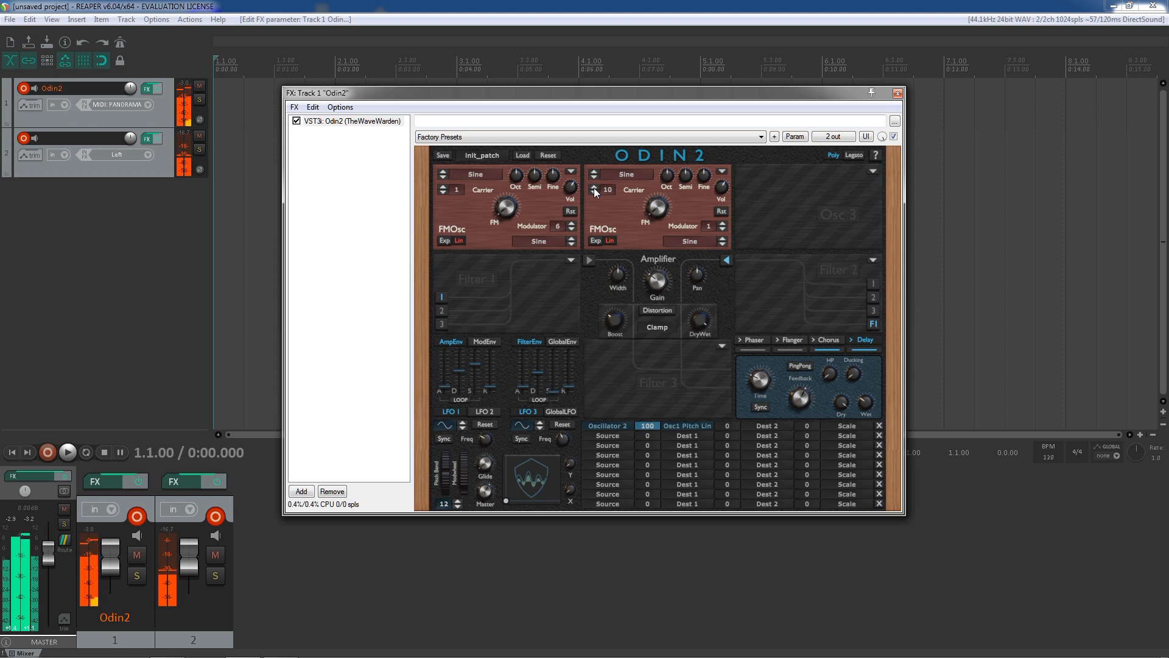
pyautogui.click(568, 210)
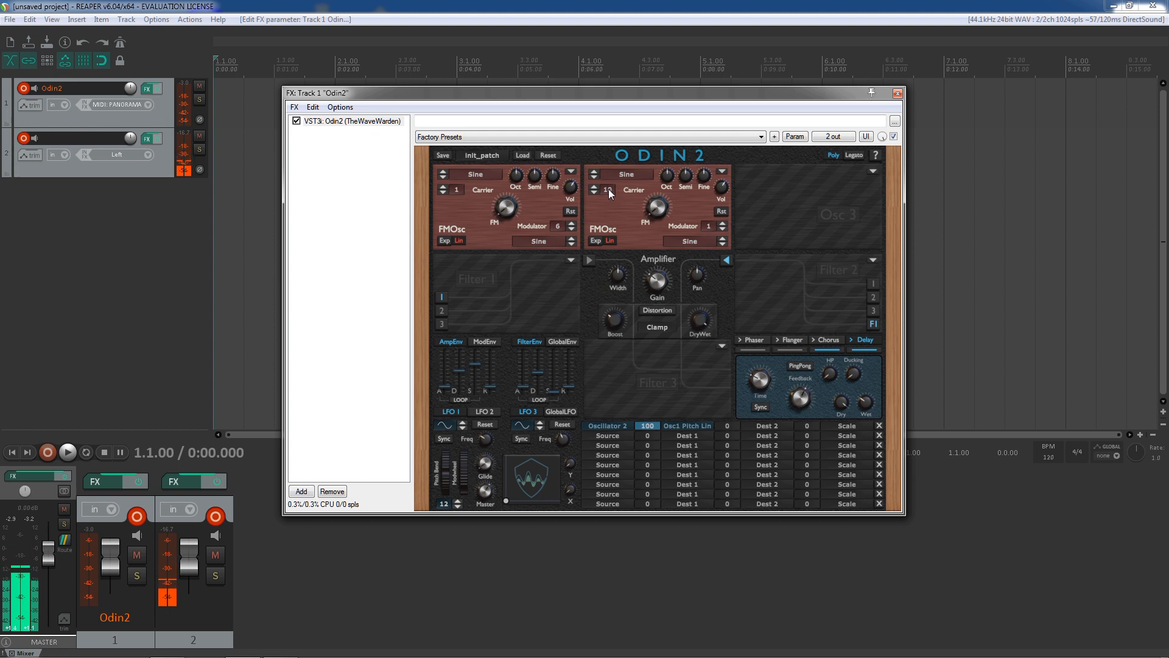
pyautogui.click(722, 223)
pyautogui.moveTo(709, 226); pyautogui.dragTo(712, 172)
# Vary the Oscillator 2 modulation amount along with Osc 2's octave and FM amount to audition the pitch modulation
pyautogui.moveTo(648, 425); pyautogui.dragTo(577, 393)
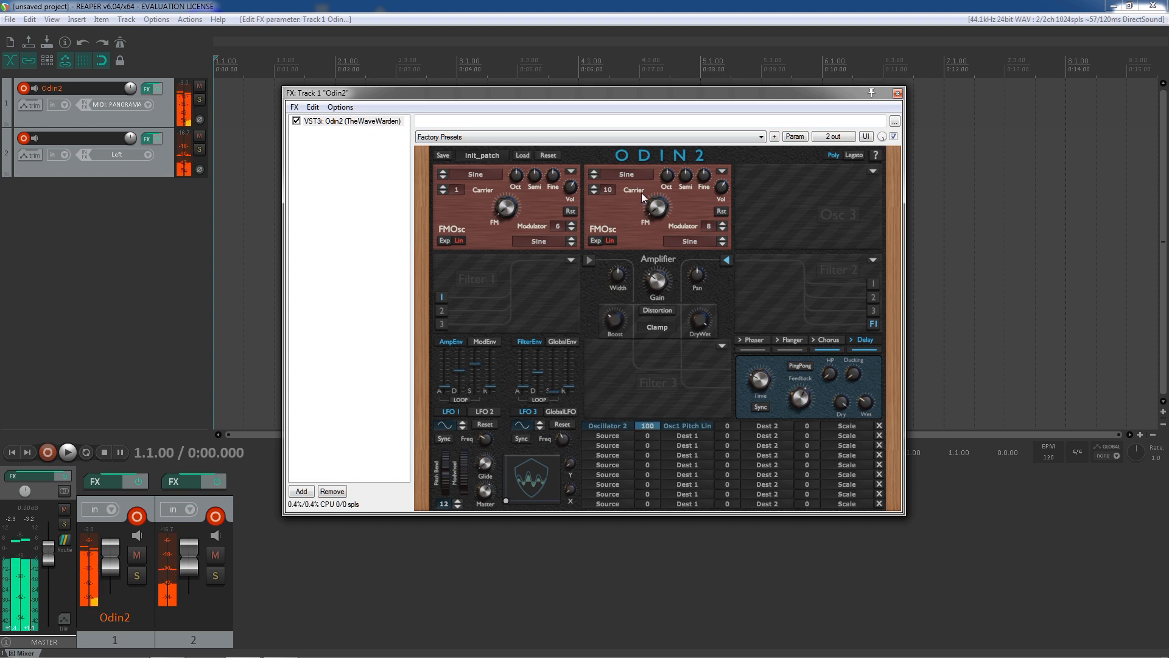
pyautogui.moveTo(675, 177)
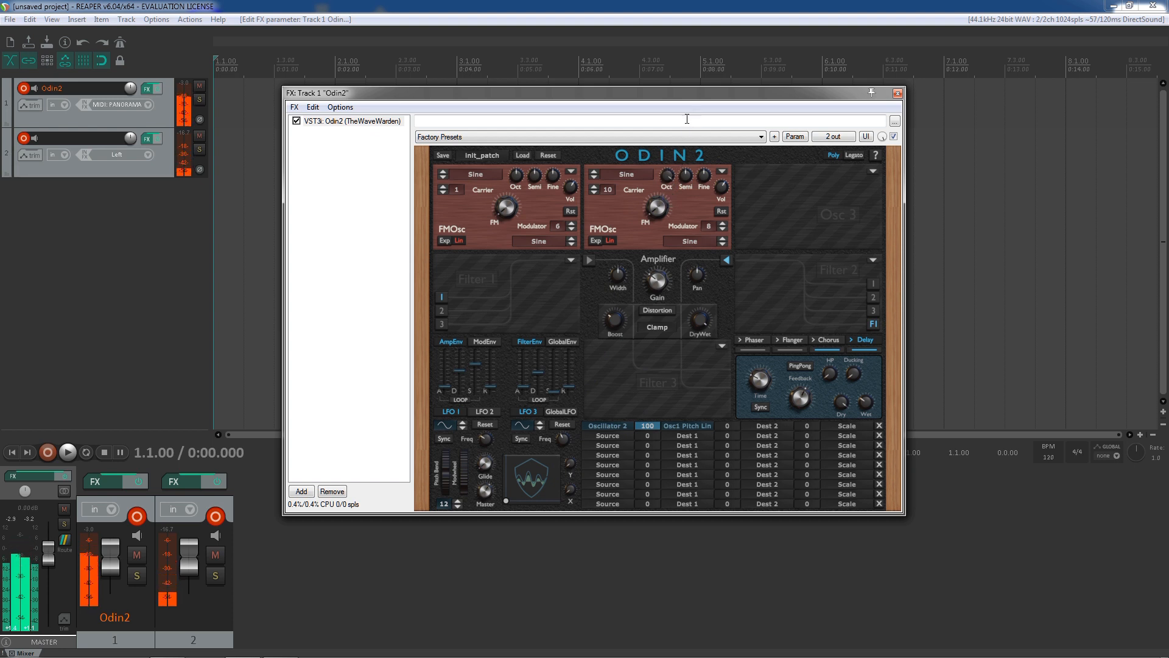
pyautogui.moveTo(652, 425); pyautogui.dragTo(667, 461)
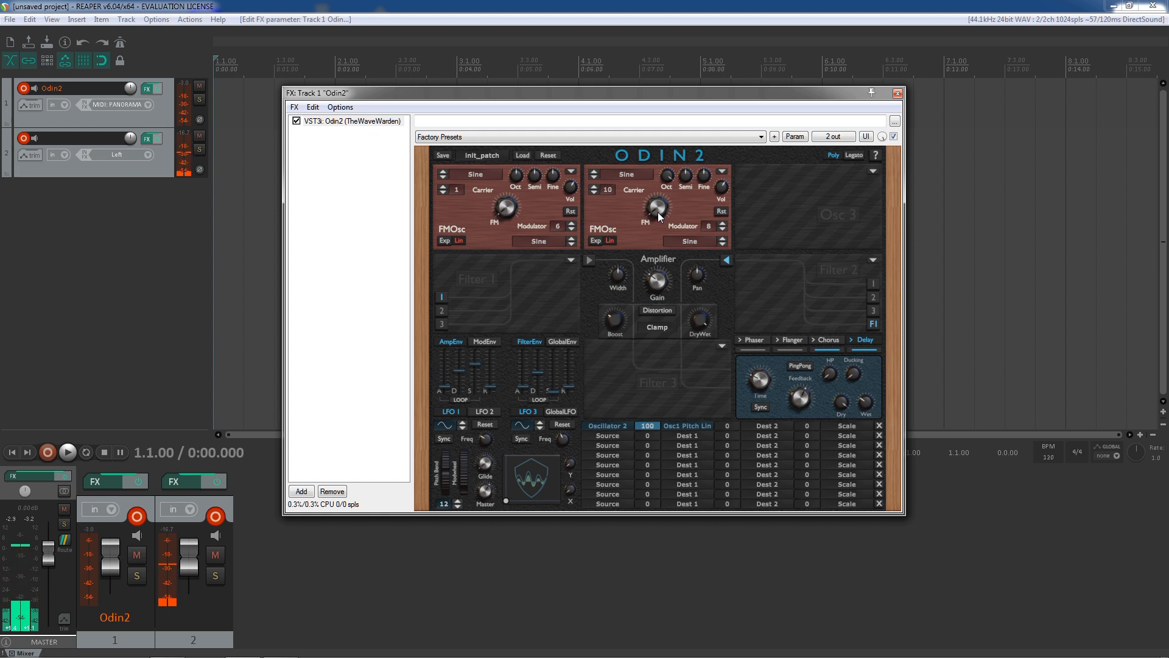
pyautogui.moveTo(658, 212); pyautogui.dragTo(665, 110)
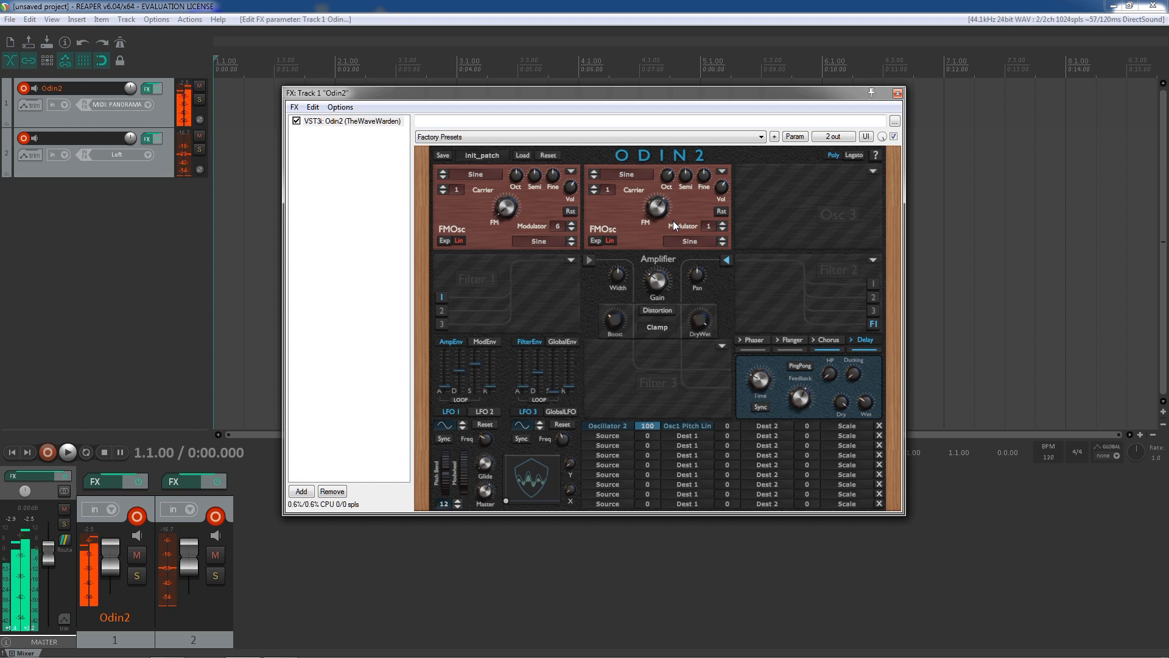
# Set Osc 2 to None and replace the FM Oscillator in Osc 1 with a PhaseMod Oscillator
pyautogui.click(722, 172)
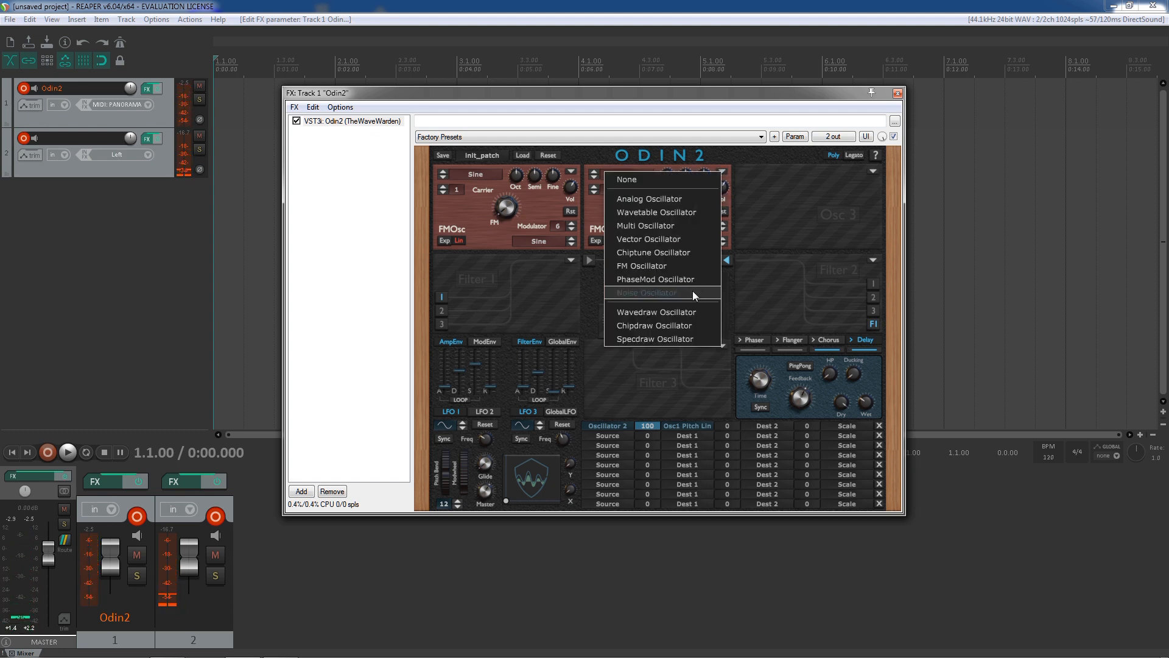
pyautogui.click(676, 181)
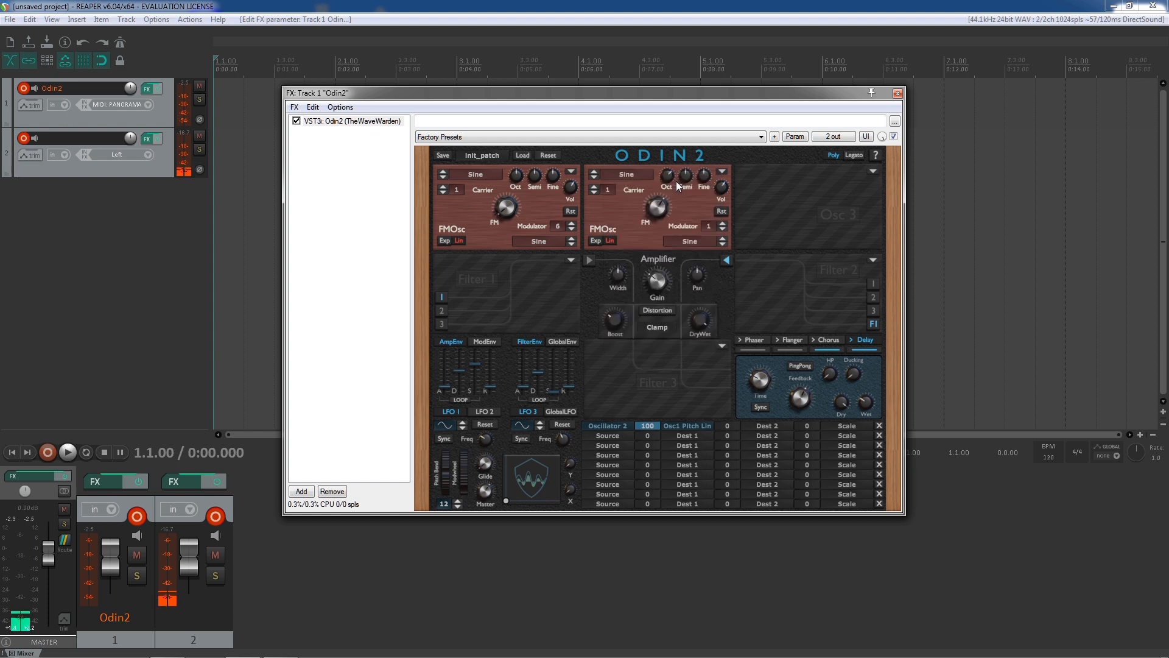
pyautogui.click(572, 173)
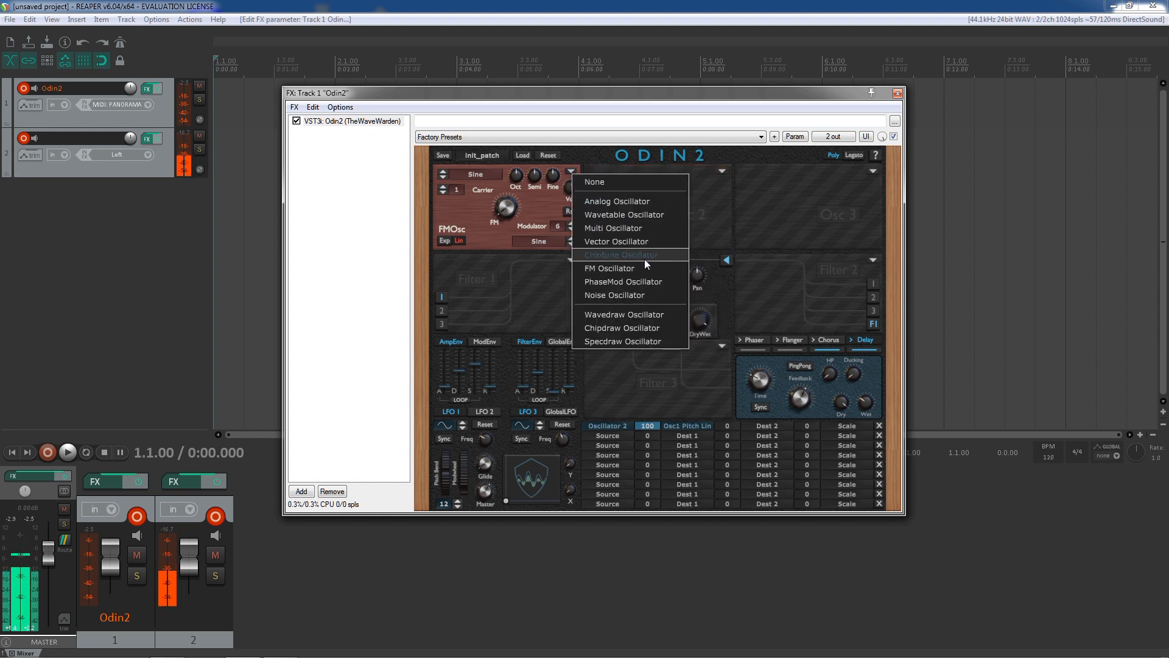
pyautogui.click(646, 282)
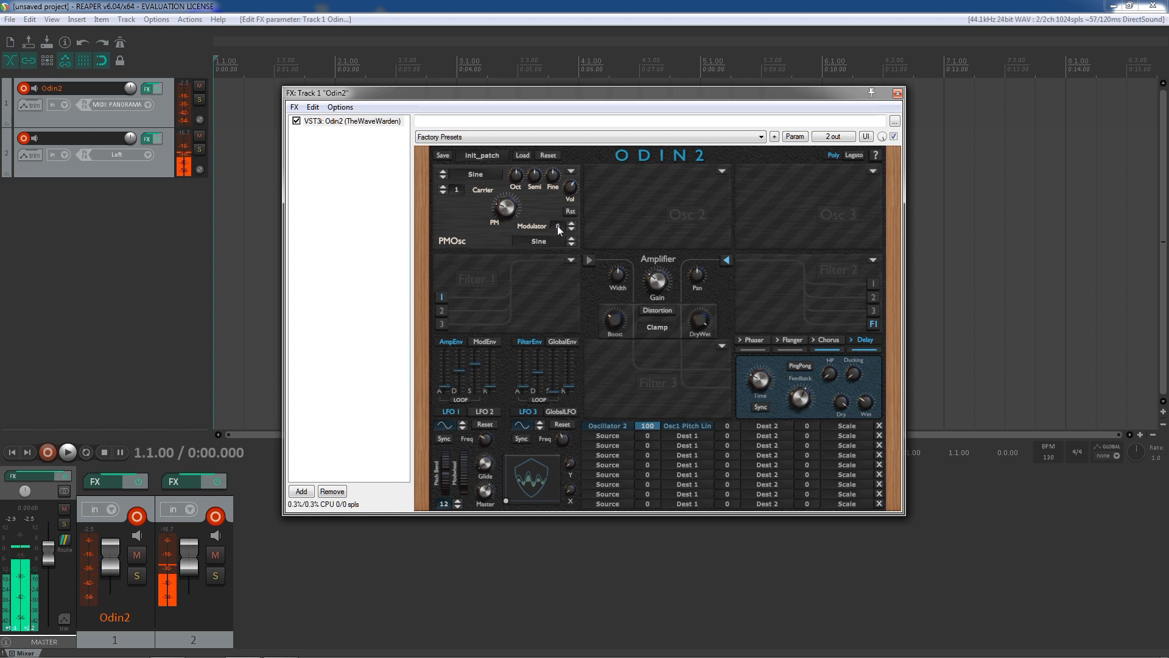
# Set the PhaseMod Oscillator's modulator ratio to 1 and sweep its PM amount
pyautogui.scroll(-4, 560, 225)
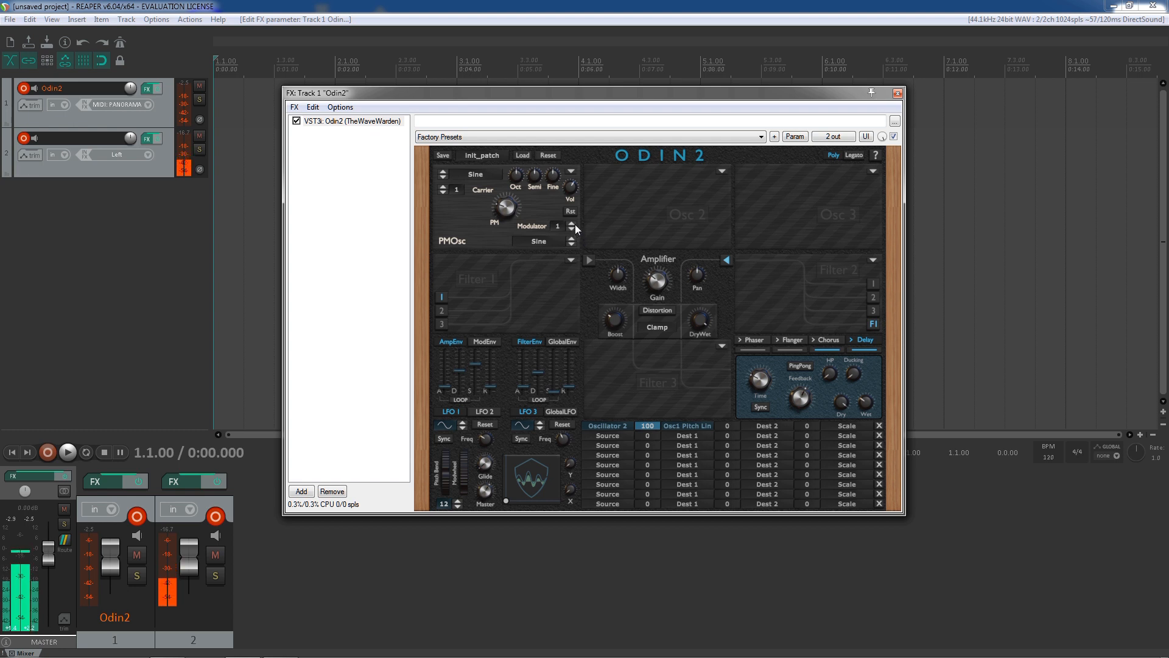
pyautogui.doubleClick(513, 229)
pyautogui.moveTo(506, 208); pyautogui.dragTo(507, 144)
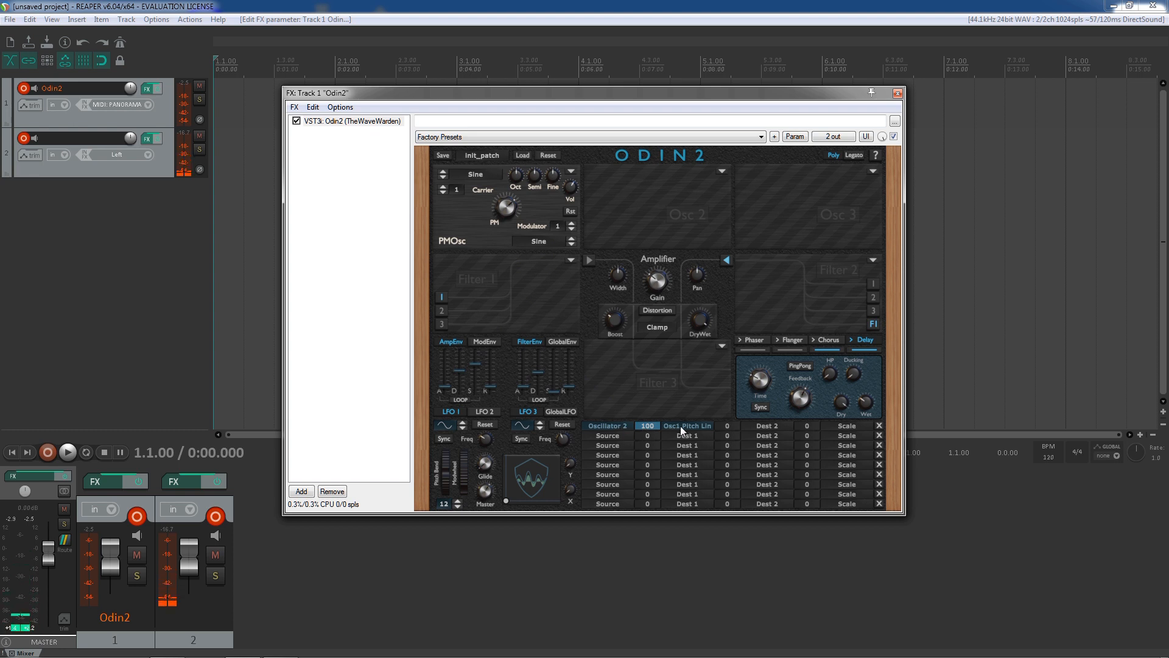
# Route LFO 1 to Osc1 PM Amount in the first modulation row and vary the LFO frequency
pyautogui.click(622, 426)
pyautogui.click(626, 197)
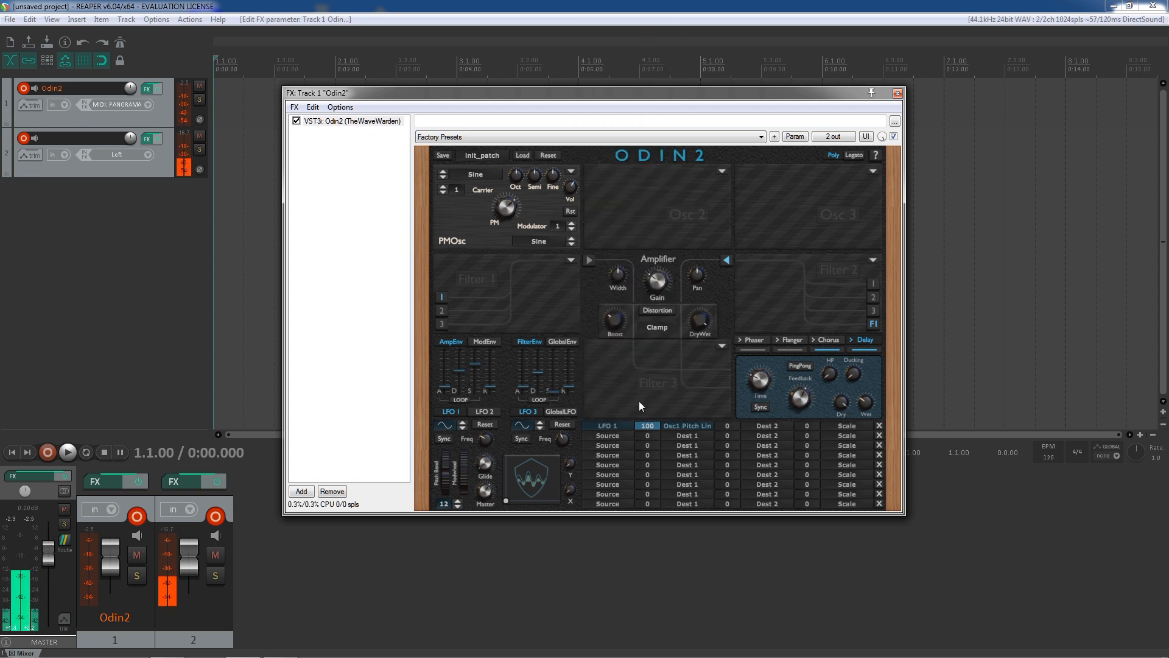
pyautogui.click(675, 425)
pyautogui.moveTo(705, 95)
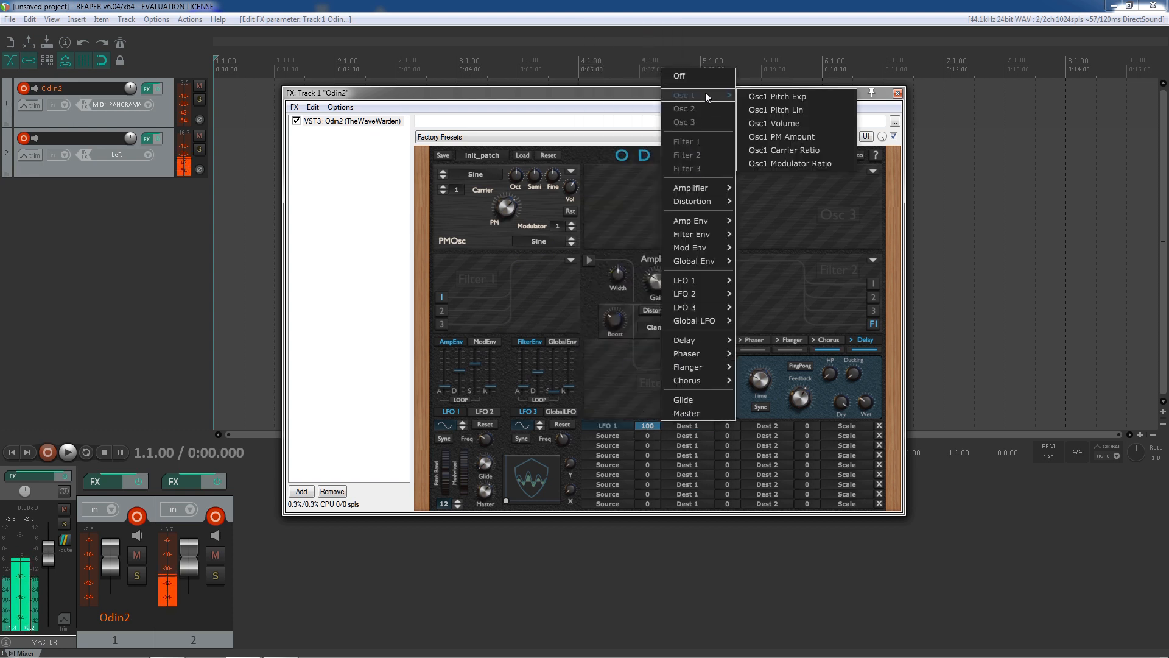
pyautogui.click(780, 136)
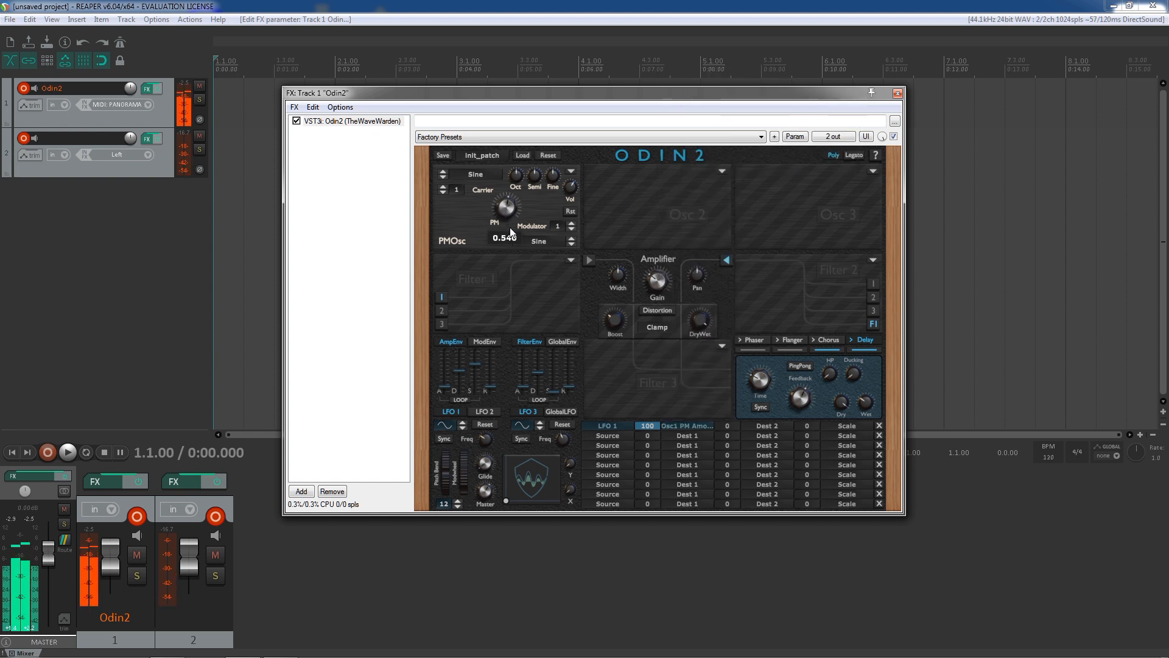
pyautogui.moveTo(485, 440)
pyautogui.moveTo(499, 406)
pyautogui.mouseDown()
pyautogui.moveTo(492, 328)
pyautogui.moveTo(493, 425)
pyautogui.mouseUp()
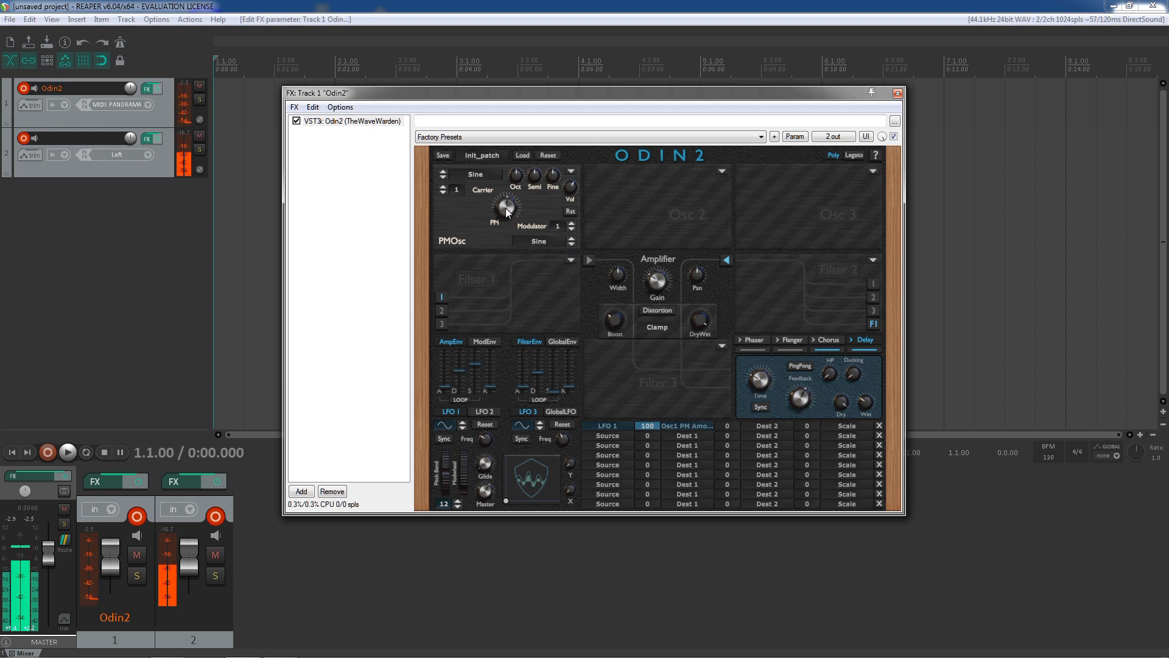
# Reassign the LFO 1 modulation row to Osc1 Pitch Exp and set its amount to 78
pyautogui.doubleClick(647, 426)
pyautogui.click(686, 427)
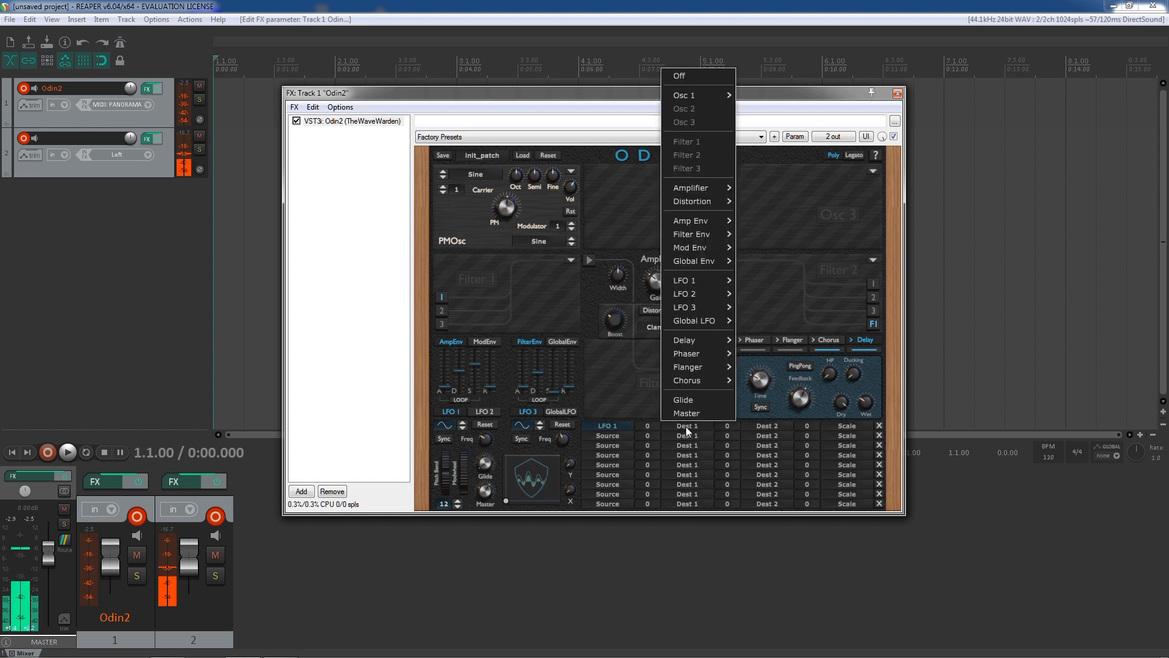
pyautogui.click(693, 425)
pyautogui.click(692, 424)
pyautogui.click(735, 98)
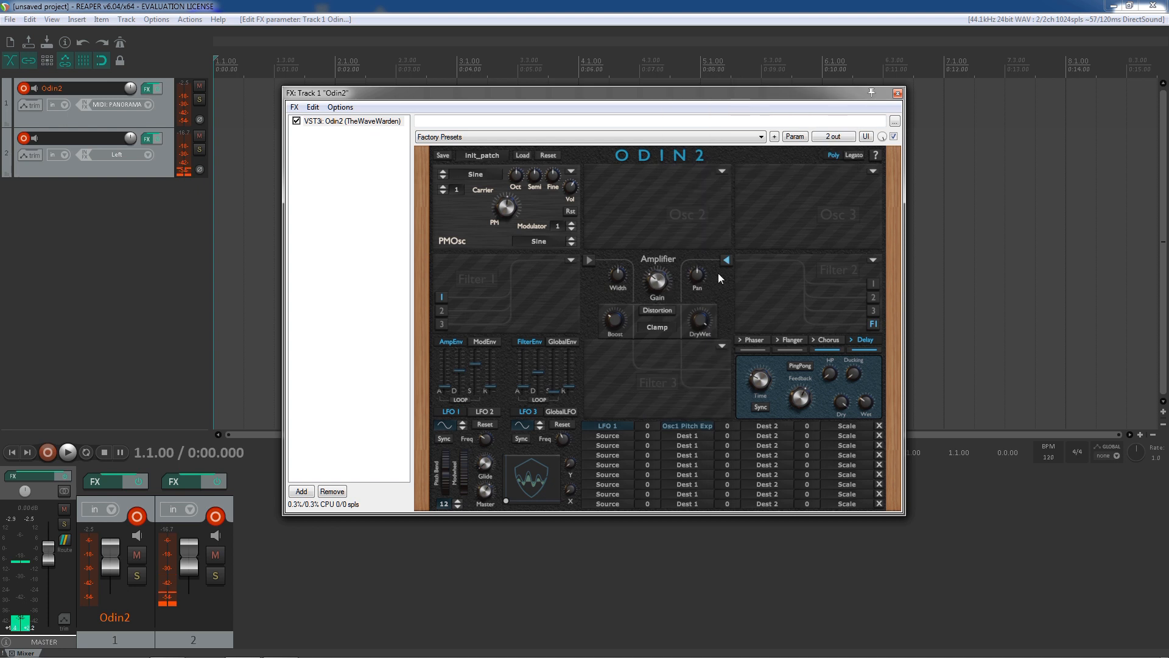
pyautogui.click(685, 425)
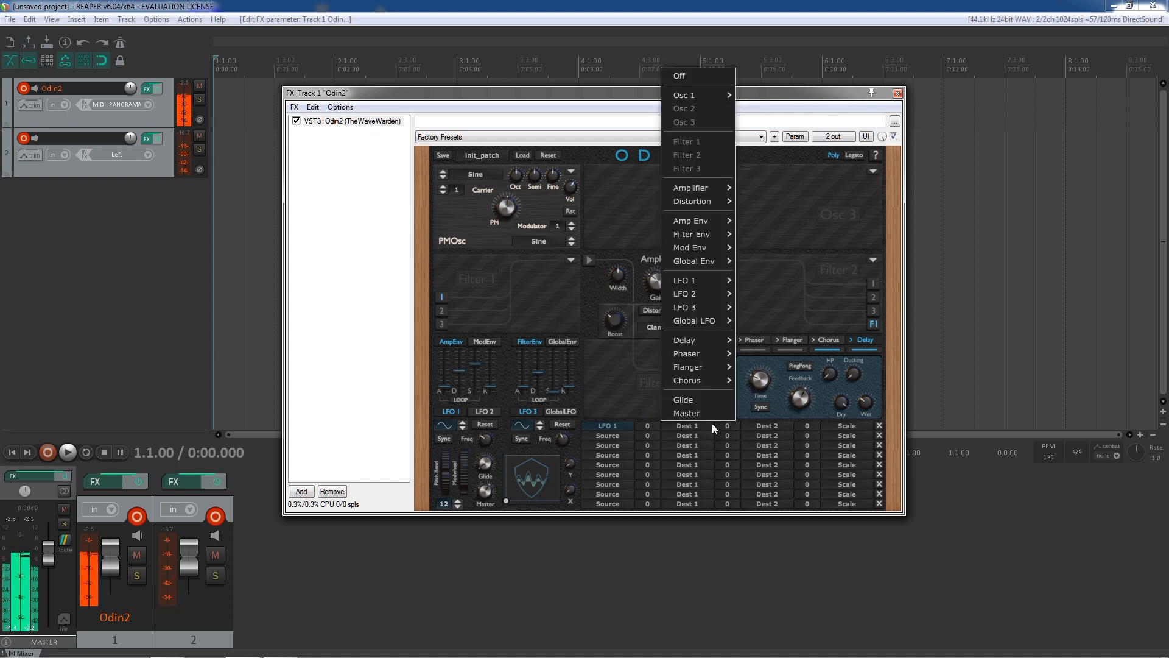
pyautogui.click(648, 426)
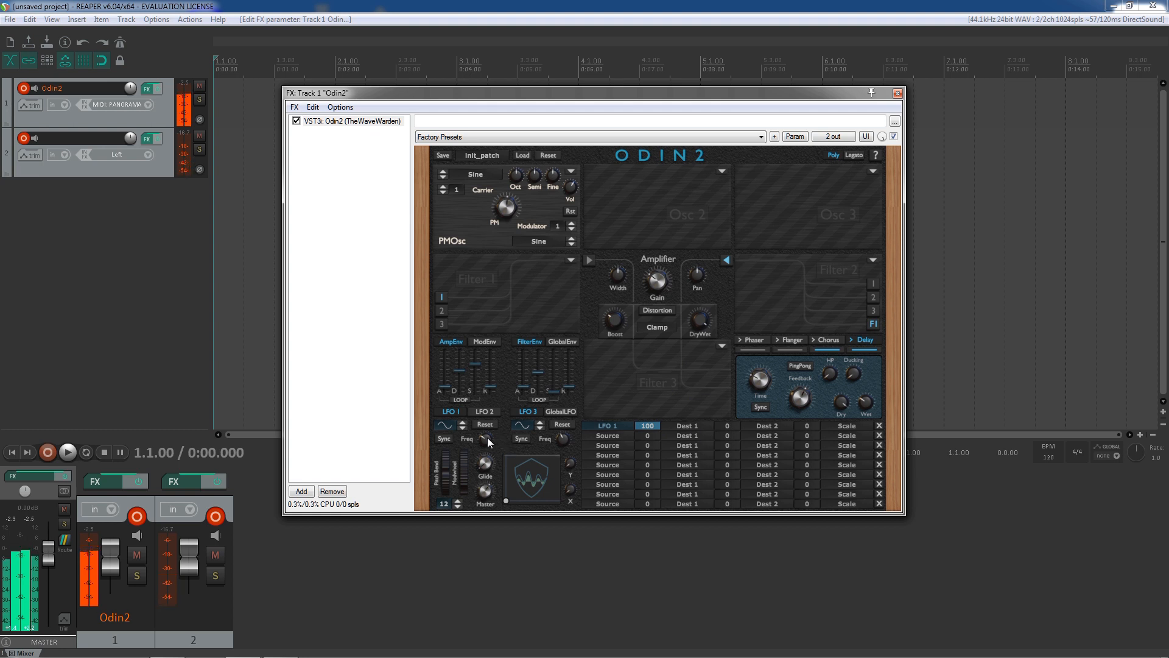
pyautogui.click(689, 426)
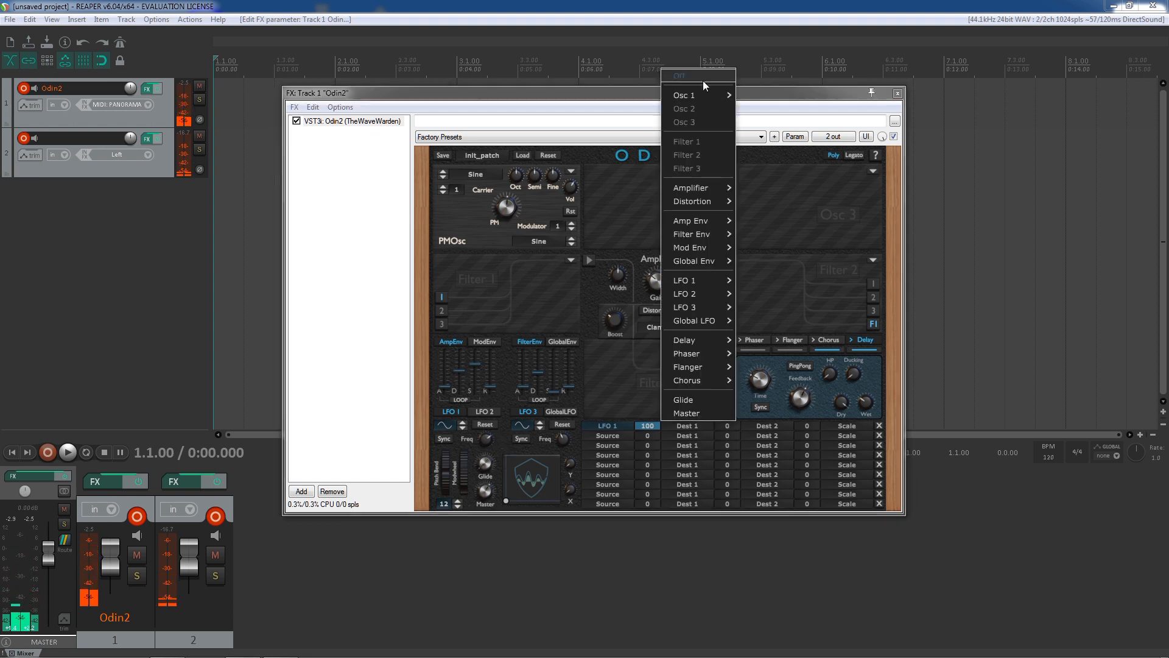
pyautogui.moveTo(708, 93)
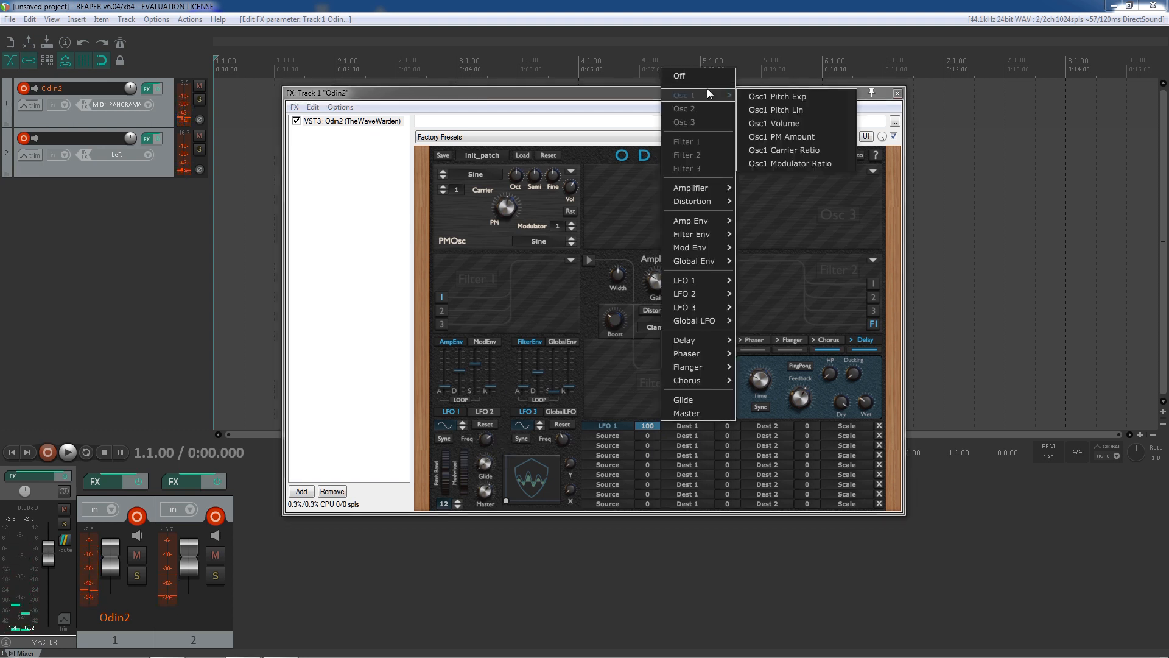
pyautogui.click(762, 96)
pyautogui.scroll(-7, 651, 429)
pyautogui.moveTo(651, 428); pyautogui.dragTo(651, 438)
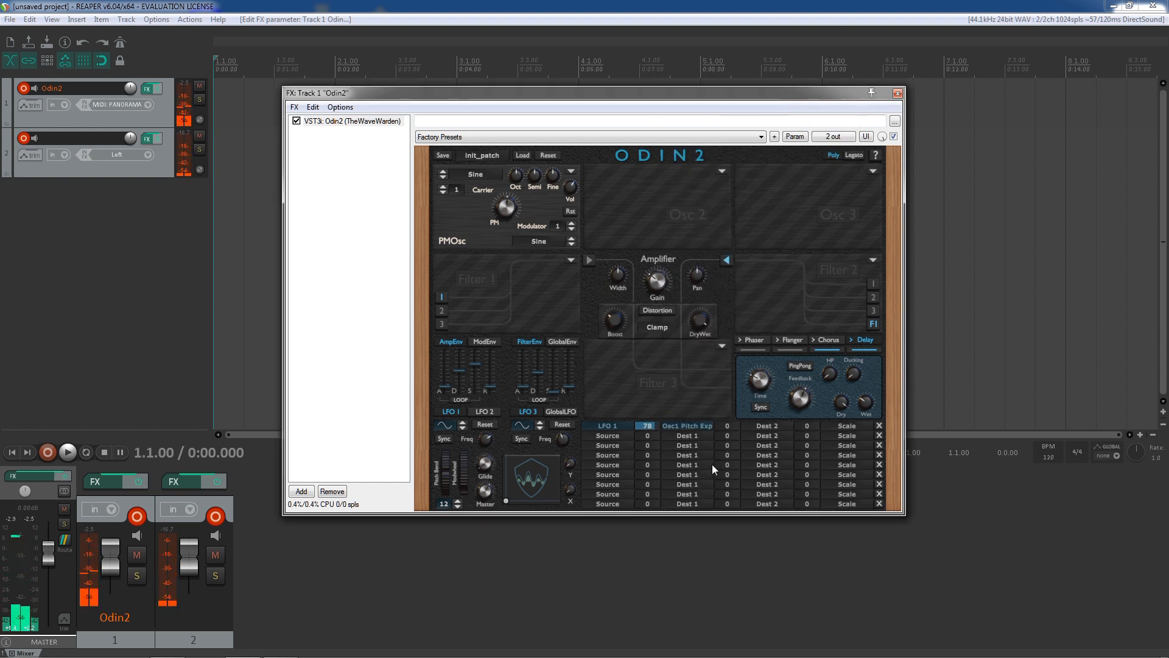
# Clear the LFO 1 modulation row's destination and review the destinations offered for Osc 1
pyautogui.click(700, 427)
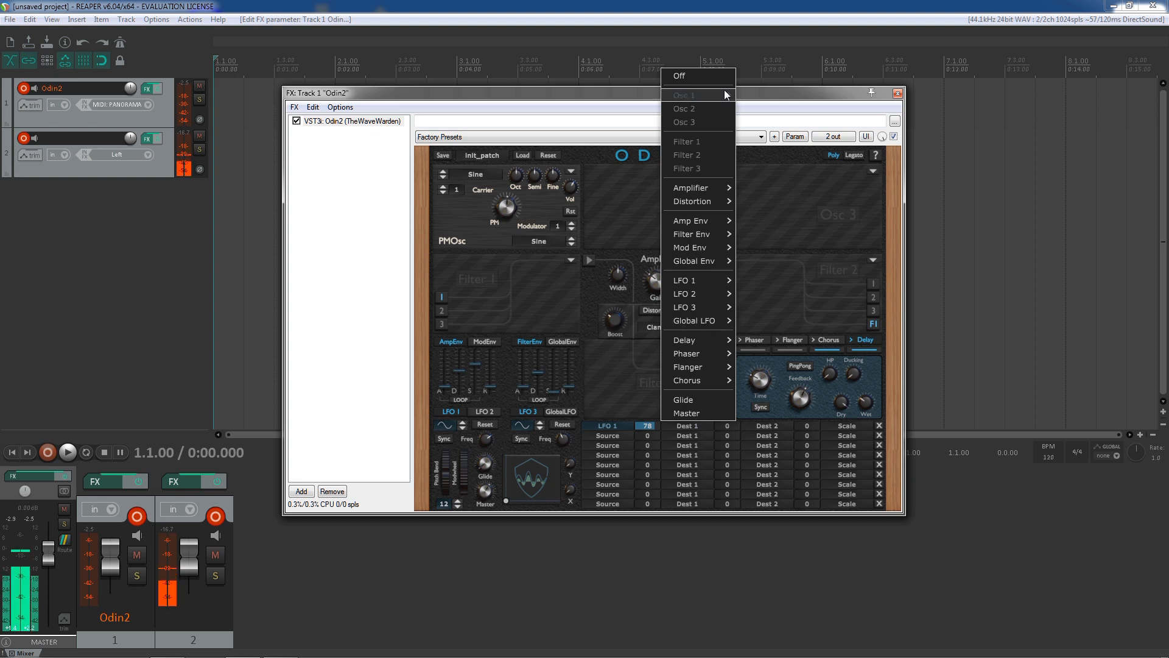
pyautogui.moveTo(724, 95)
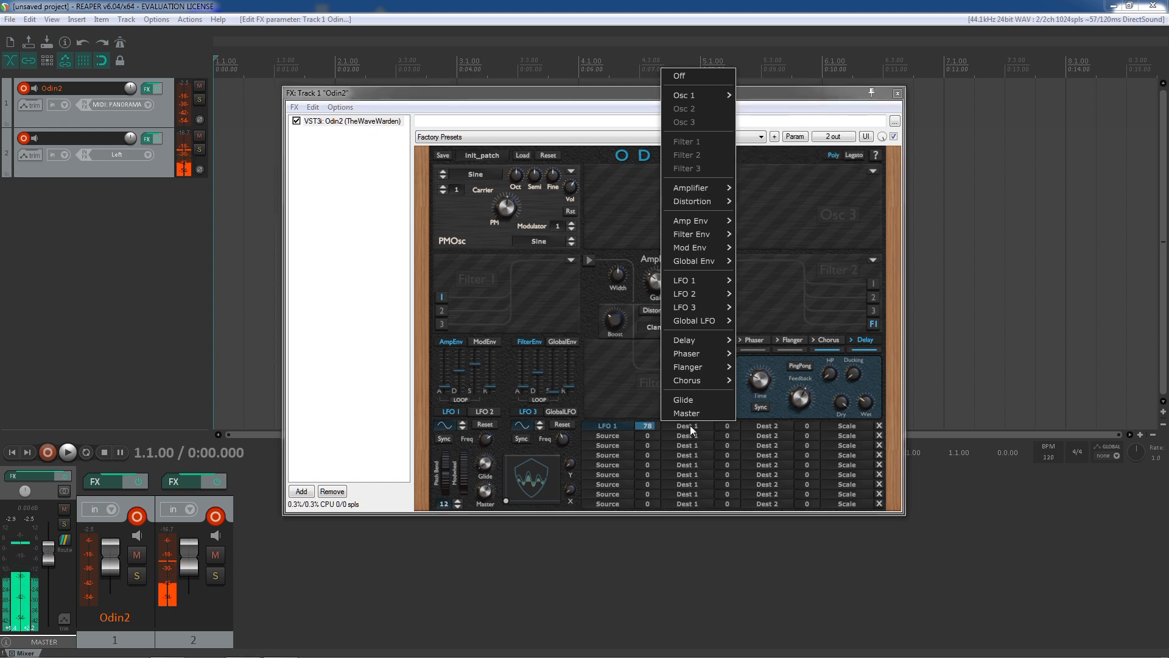
pyautogui.moveTo(724, 93)
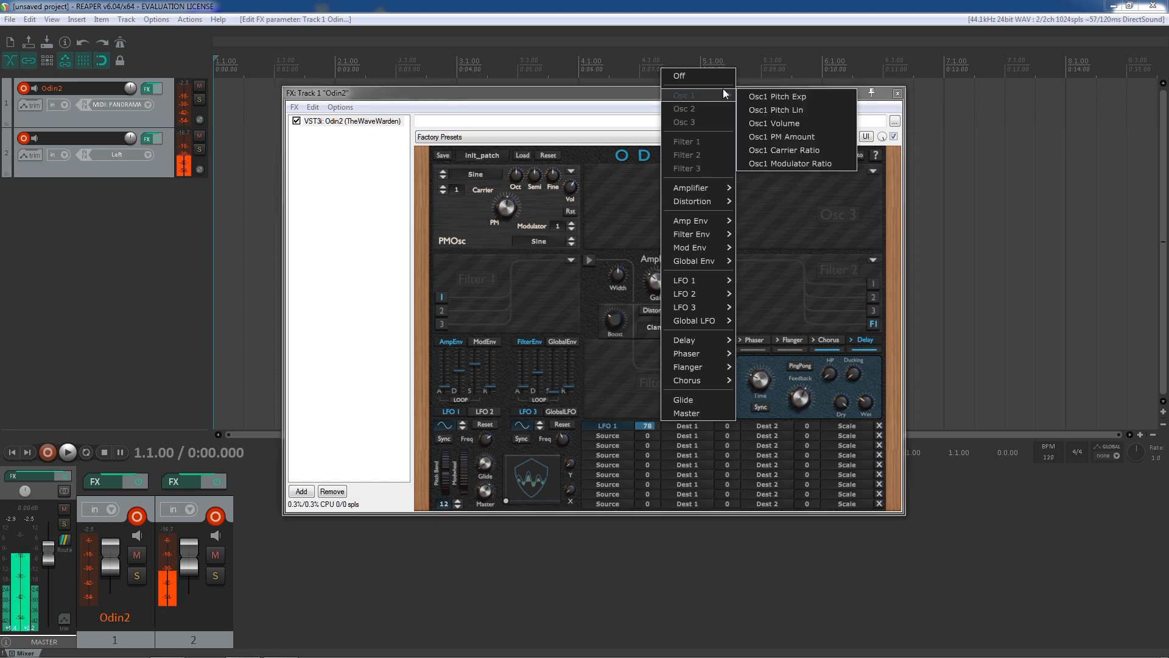
pyautogui.moveTo(710, 188)
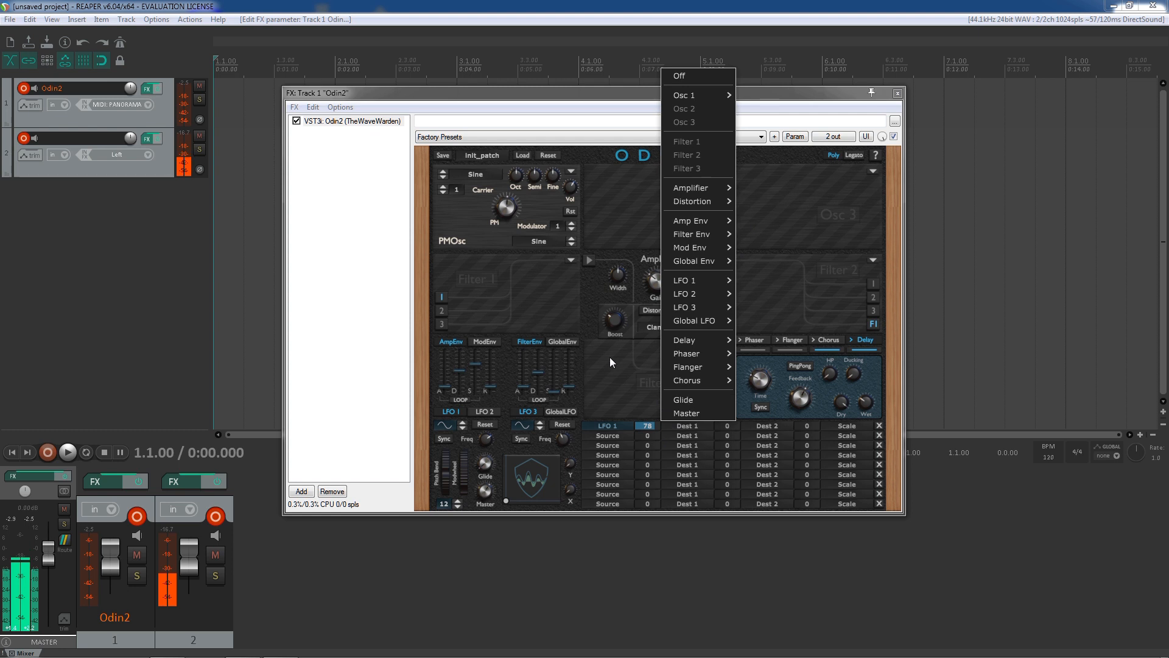
pyautogui.click(624, 368)
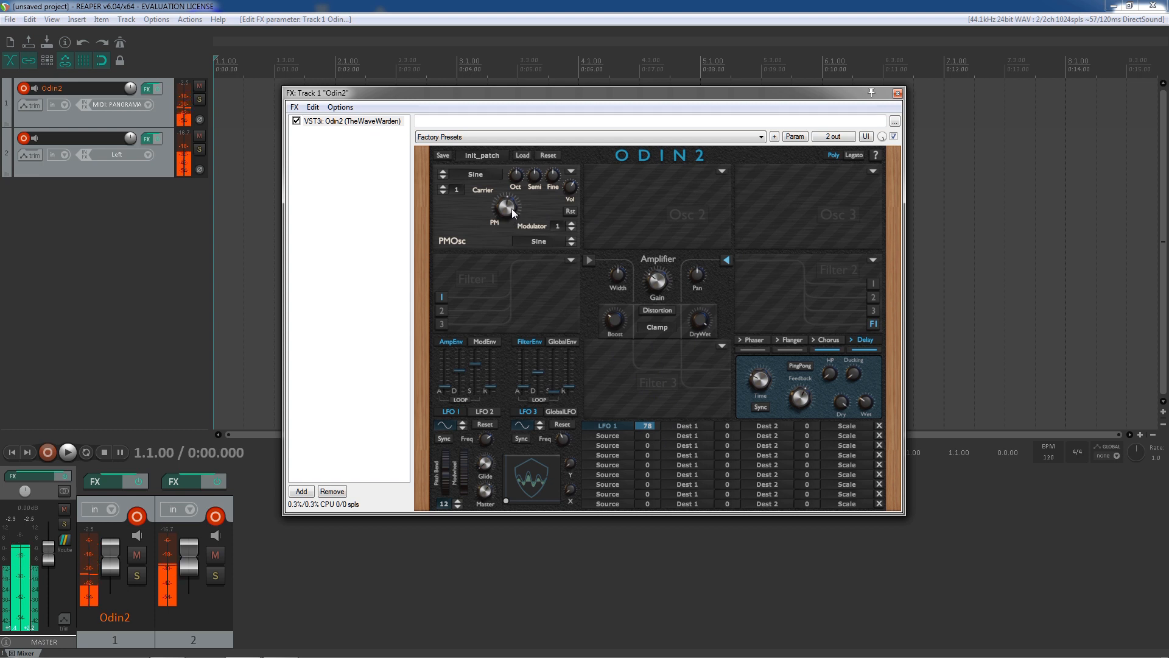
# Show the Mod Envelope and route it to Osc1 Pitch Lin in the first modulation row, replacing LFO 1 as source
pyautogui.click(484, 339)
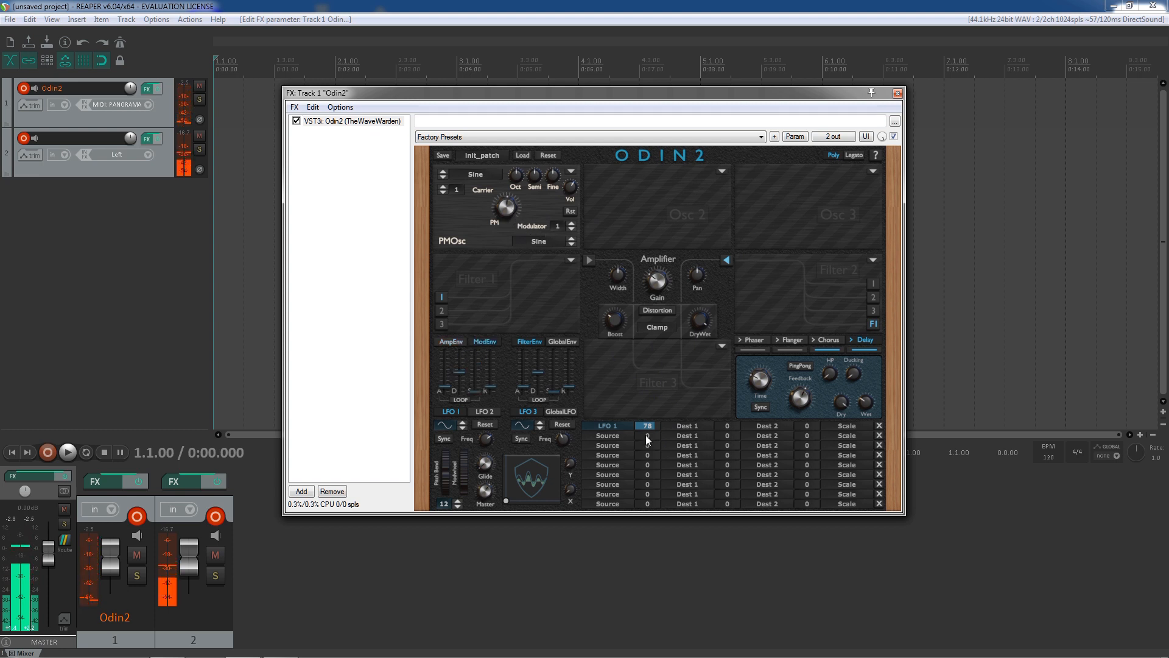
pyautogui.click(615, 426)
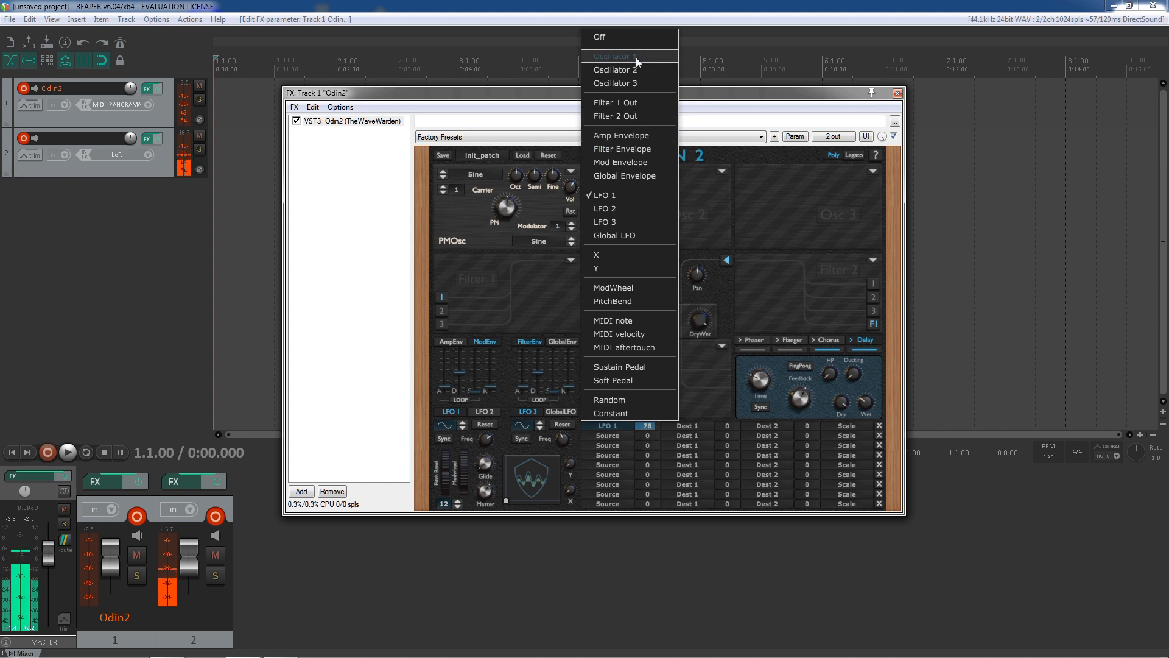
pyautogui.click(635, 162)
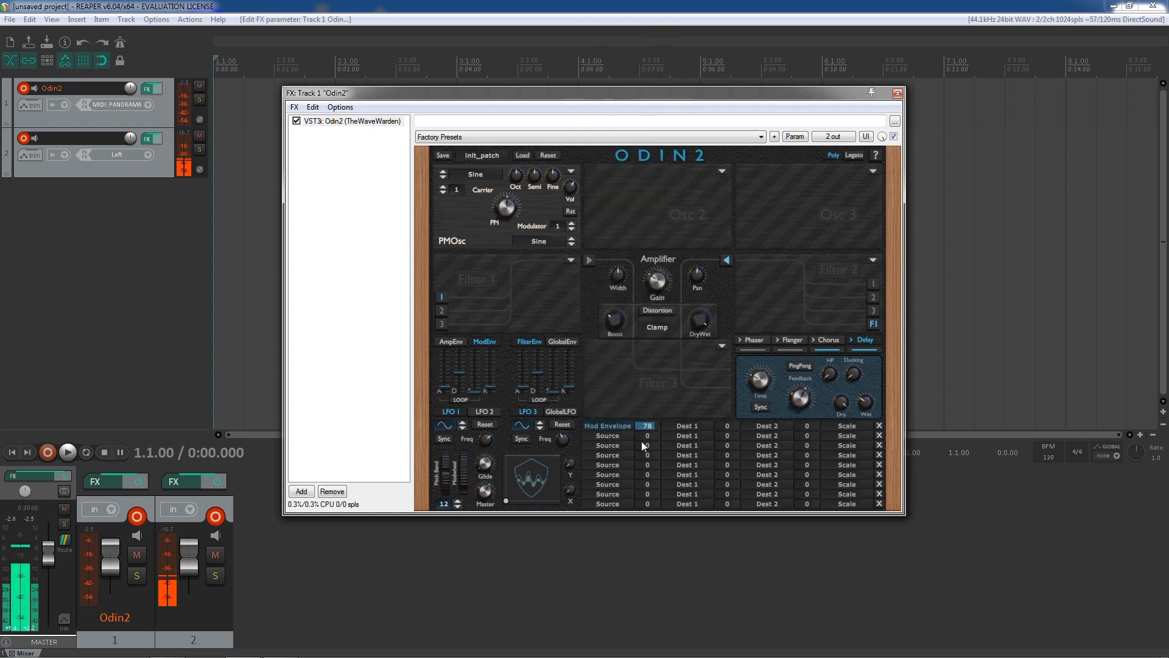
pyautogui.click(689, 427)
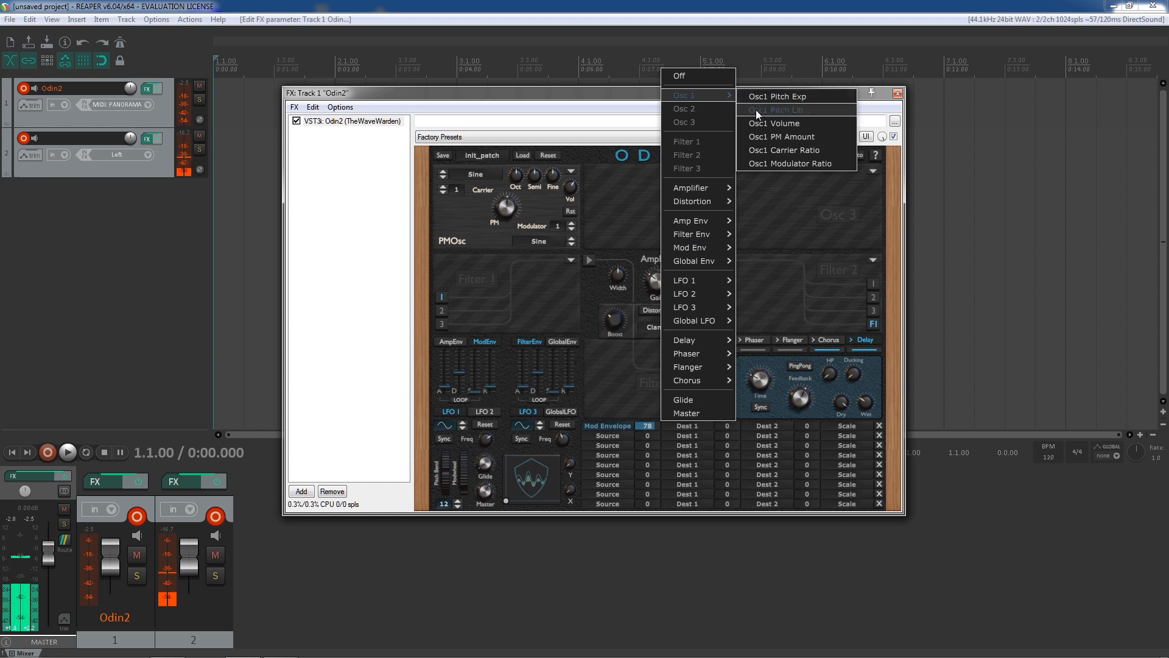
pyautogui.click(755, 110)
# Raise the Mod Envelope's attack and reassign its modulation row to Osc1 PM Amount
pyautogui.moveTo(516, 210); pyautogui.dragTo(514, 245)
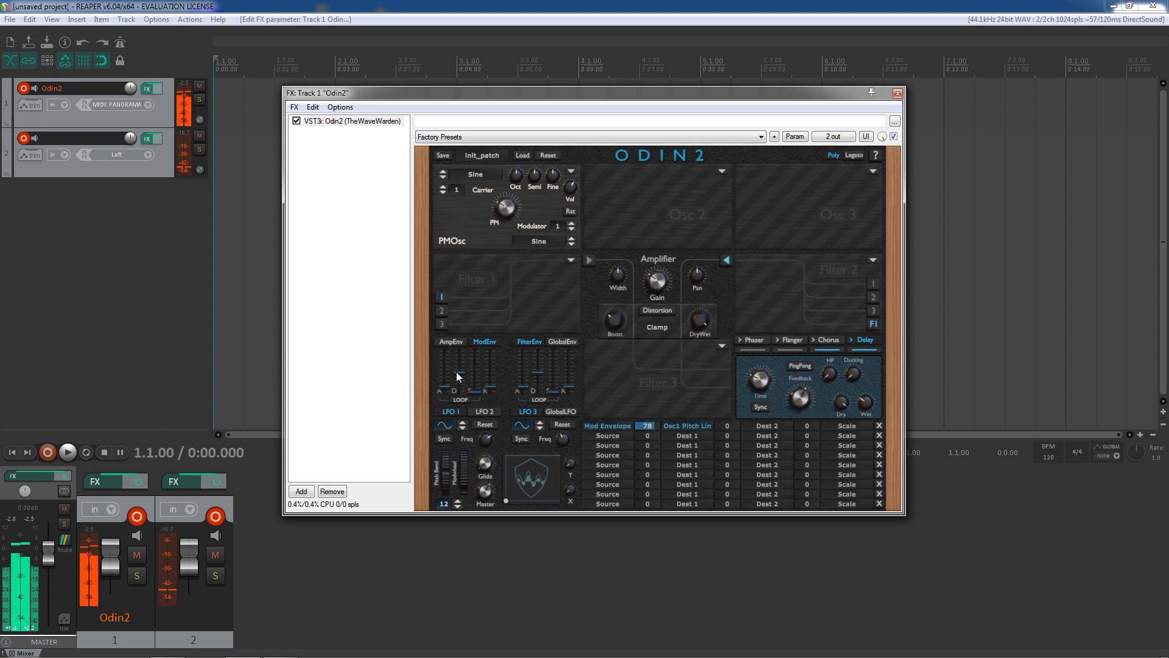
pyautogui.moveTo(447, 376); pyautogui.dragTo(455, 378)
pyautogui.click(677, 425)
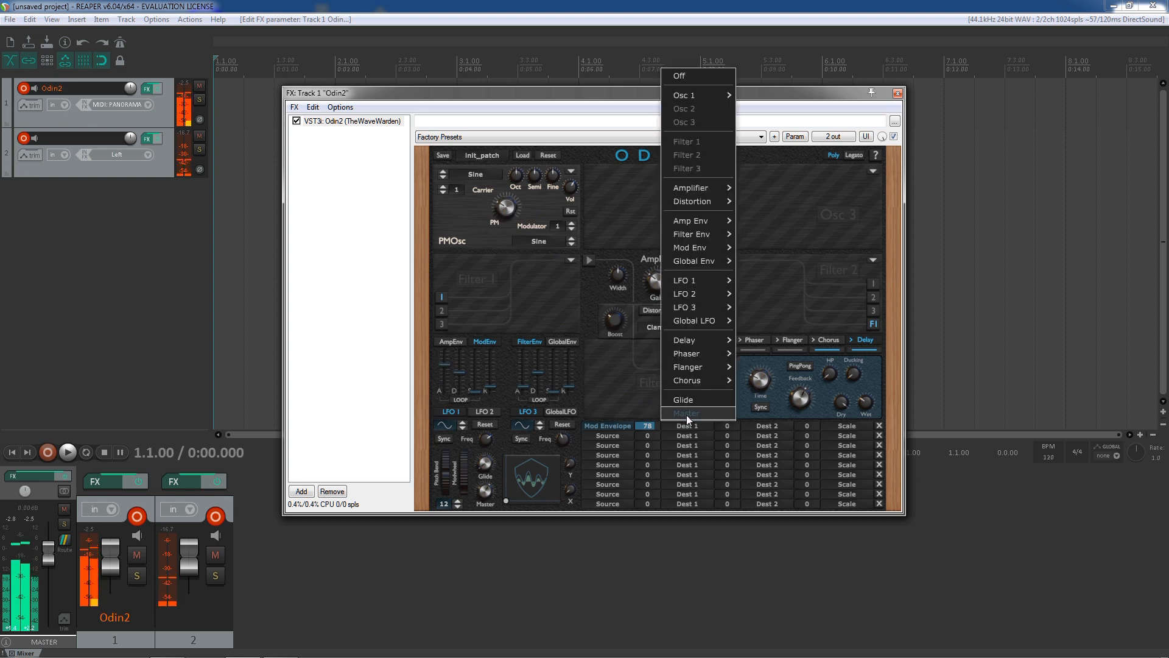
pyautogui.moveTo(733, 103)
pyautogui.click(792, 133)
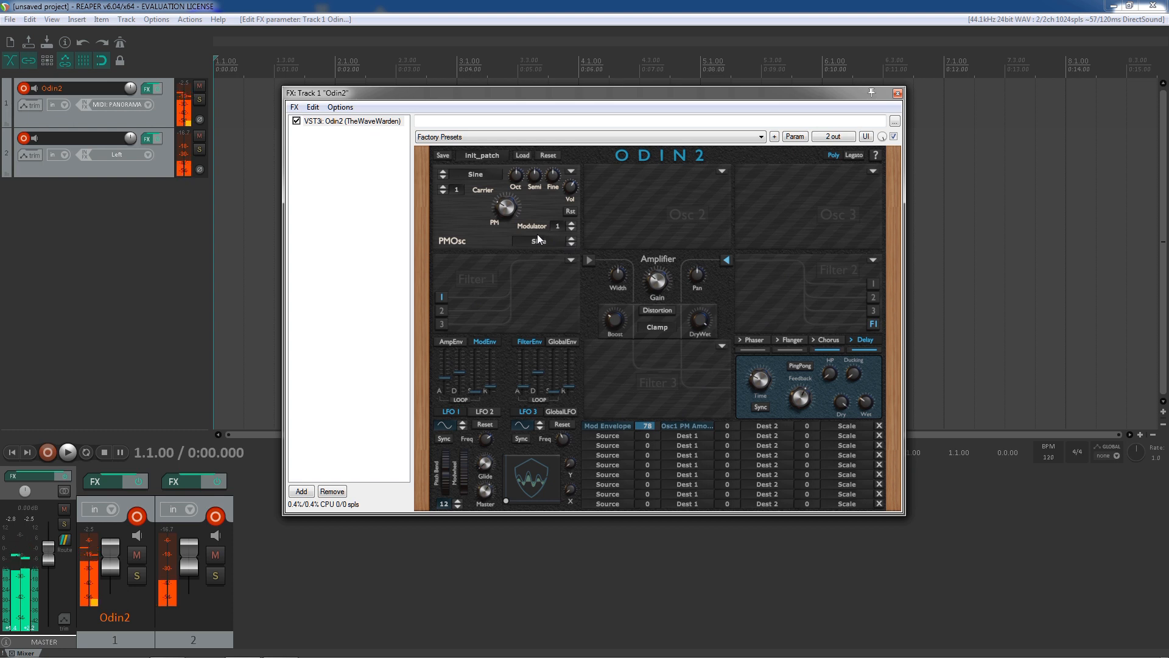
# Set the PhaseMod Oscillator's modulator waveform to the Classic Analog Saw wavetable and sweep its PM amount
pyautogui.click(480, 173)
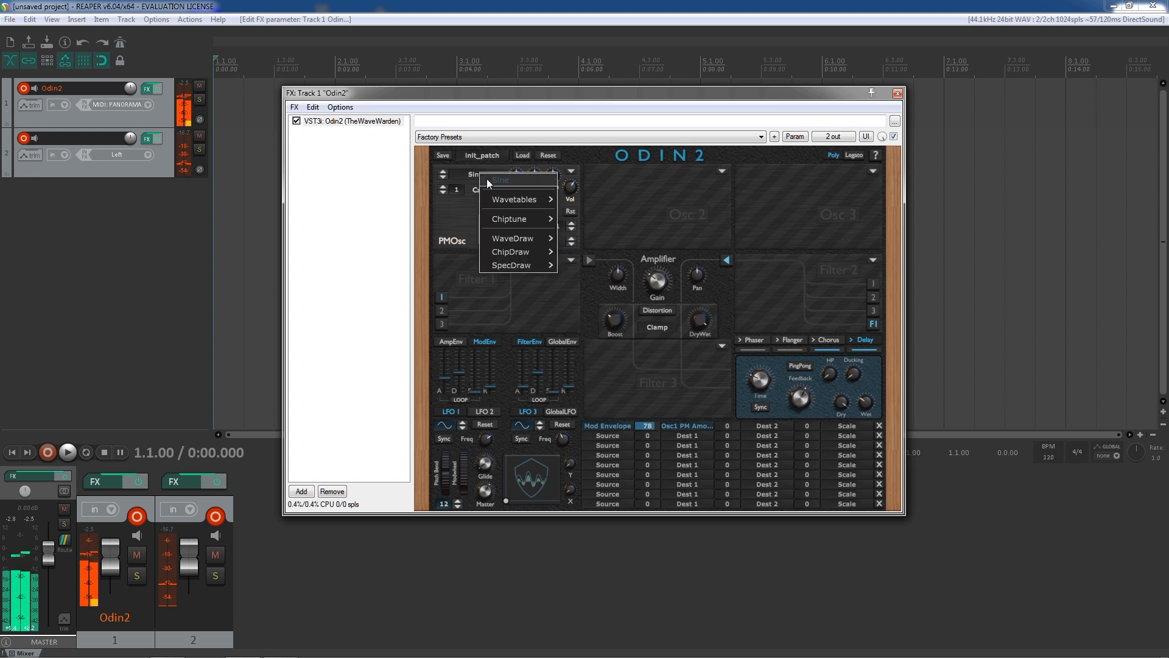
pyautogui.click(470, 223)
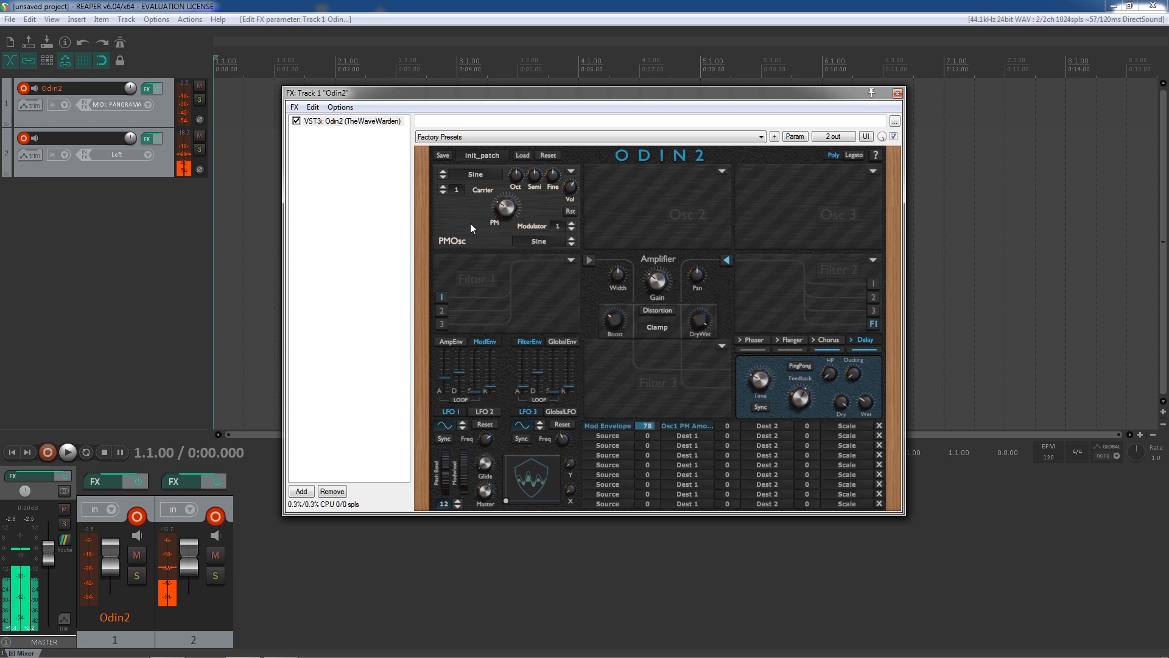
pyautogui.click(546, 241)
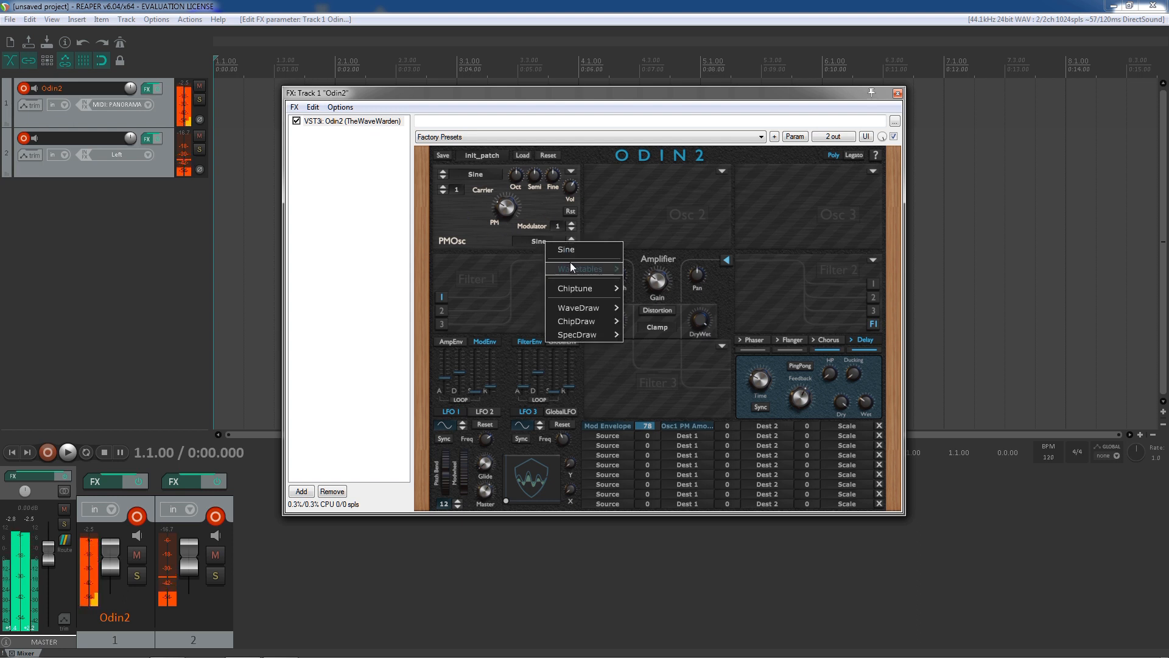
pyautogui.moveTo(591, 268)
pyautogui.moveTo(674, 192)
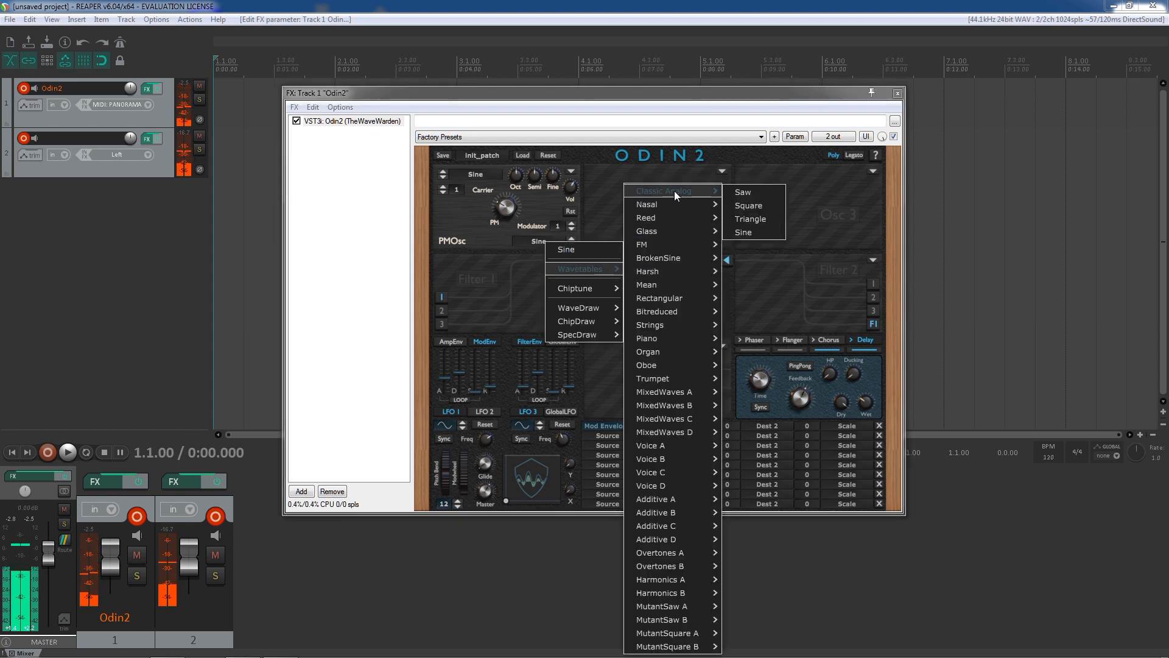
pyautogui.click(752, 192)
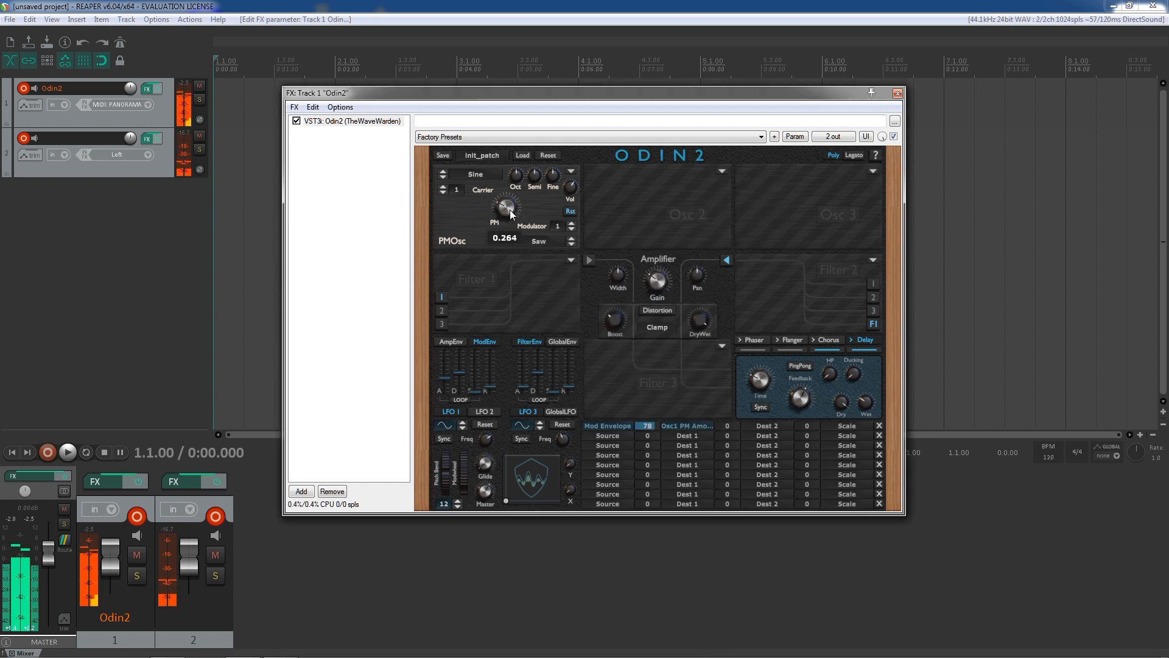
pyautogui.moveTo(510, 223); pyautogui.dragTo(515, 187)
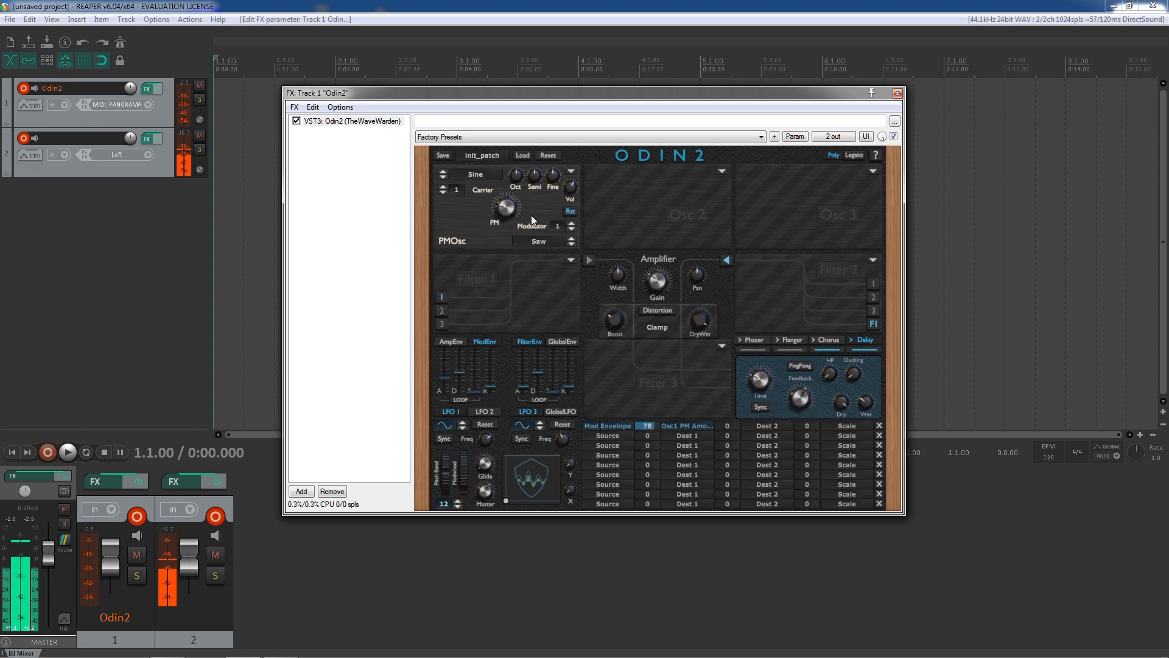
# Replace the PhaseMod Oscillator in Osc 1 with a Noise Oscillator and vary its LowPass and HiPass cutoffs
pyautogui.click(571, 173)
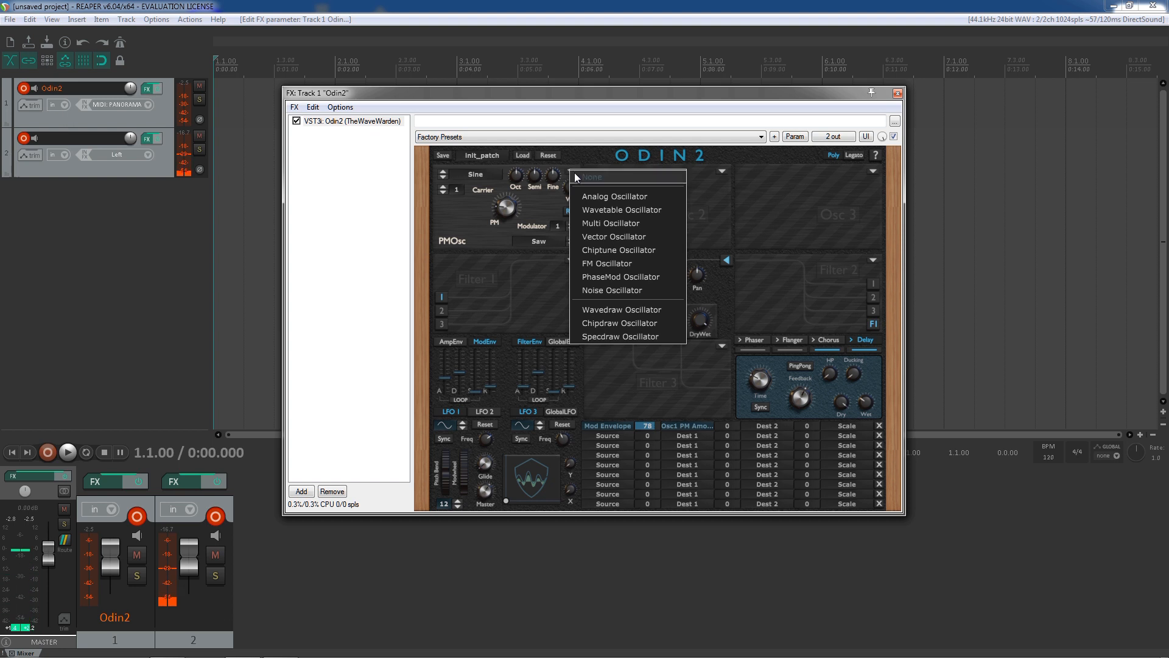
pyautogui.click(612, 293)
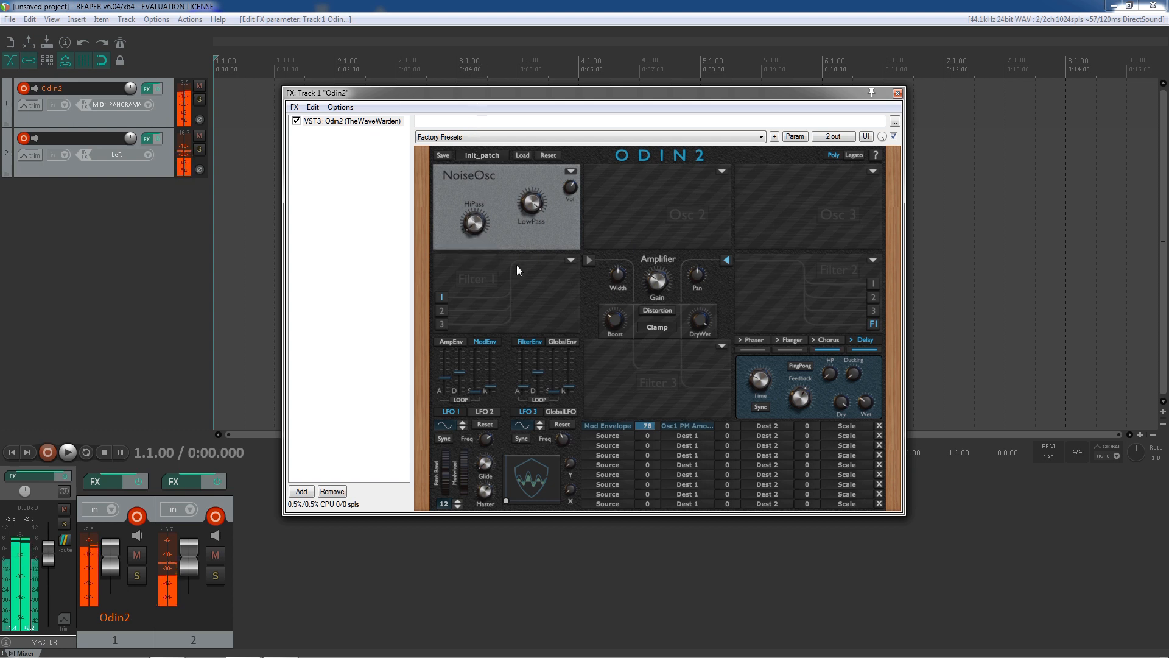
pyautogui.moveTo(536, 207); pyautogui.dragTo(545, 262)
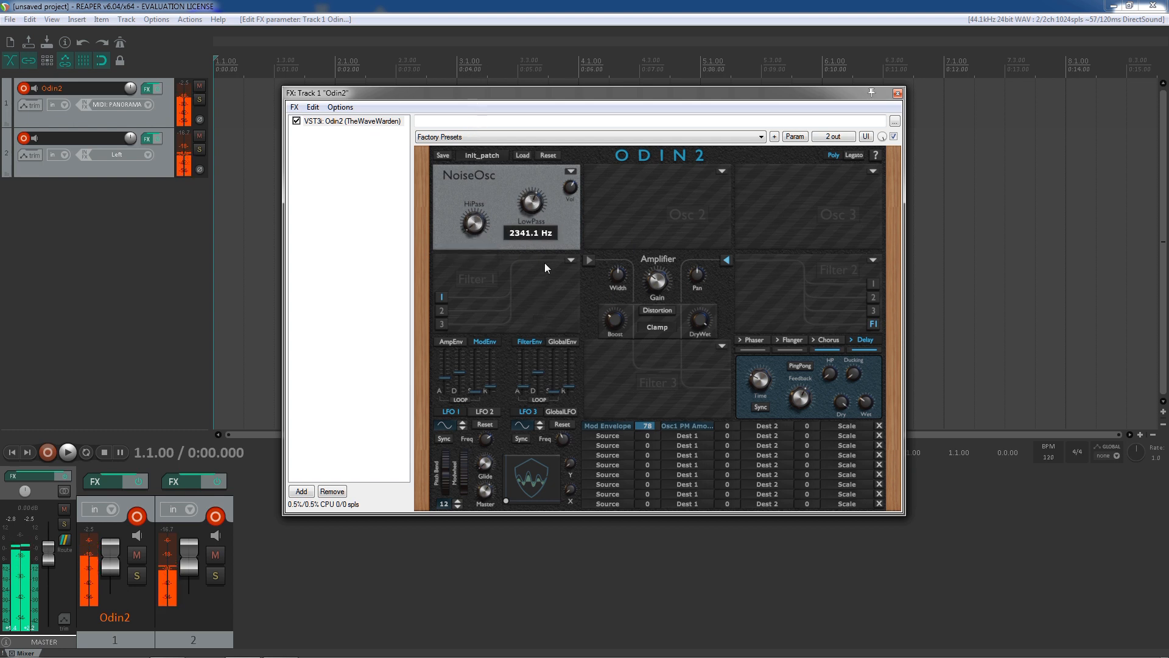
pyautogui.moveTo(479, 223); pyautogui.dragTo(483, 171)
pyautogui.moveTo(543, 191); pyautogui.dragTo(539, 235)
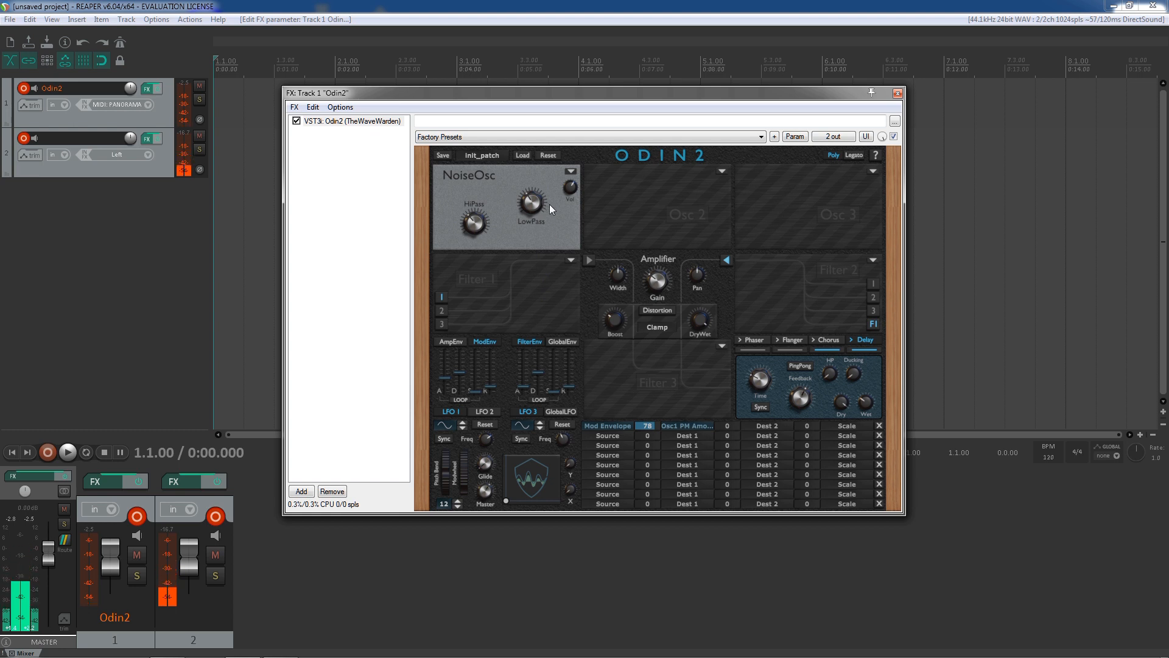
pyautogui.moveTo(478, 224); pyautogui.dragTo(481, 239)
pyautogui.moveTo(534, 207); pyautogui.dragTo(536, 234)
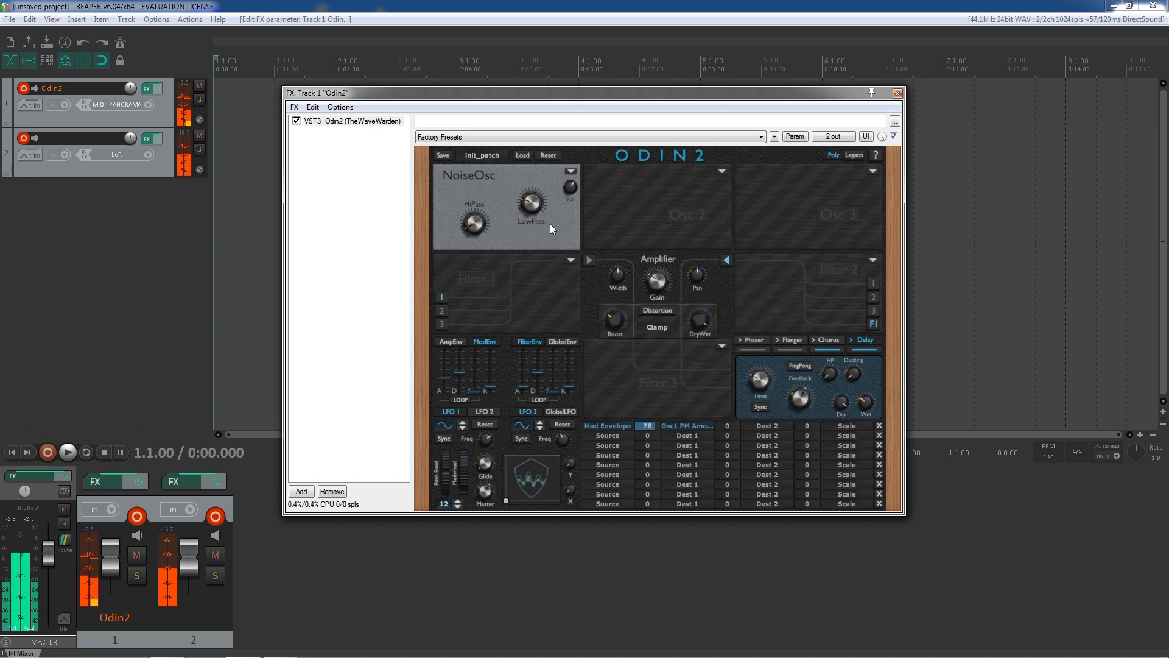
# Load a Wavedraw Oscillator into Osc 1, draw a waveform falling from an early peak, and apply it
pyautogui.click(572, 170)
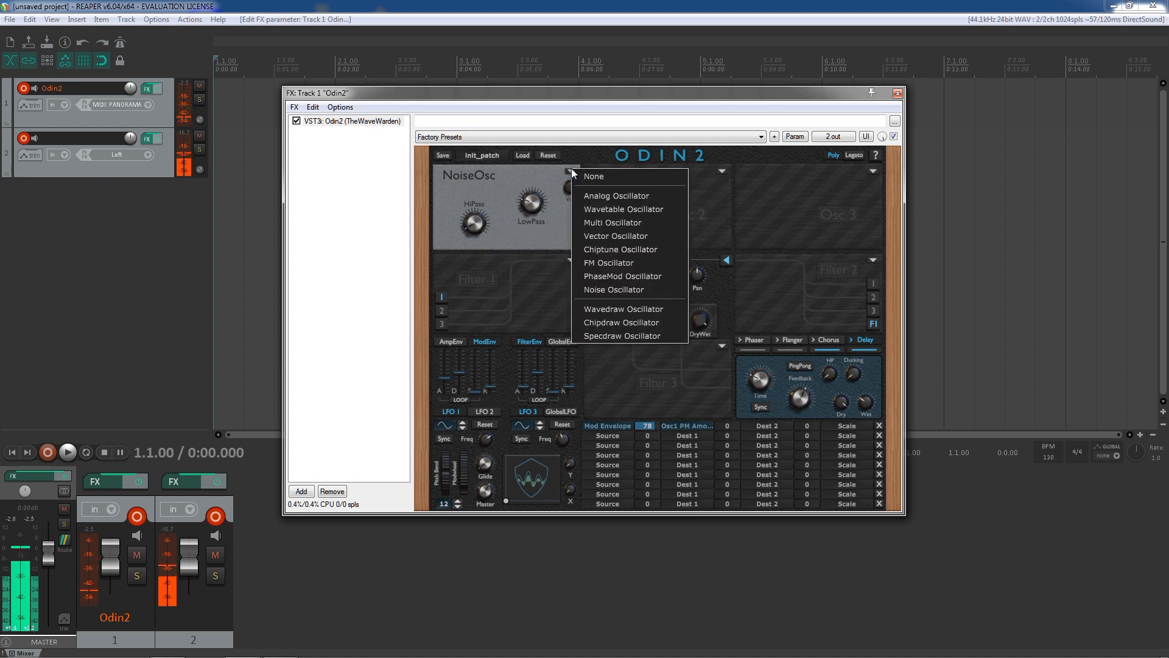
pyautogui.click(638, 308)
pyautogui.moveTo(465, 223)
pyautogui.mouseDown()
pyautogui.moveTo(484, 226)
pyautogui.moveTo(527, 198)
pyautogui.moveTo(544, 227)
pyautogui.mouseUp()
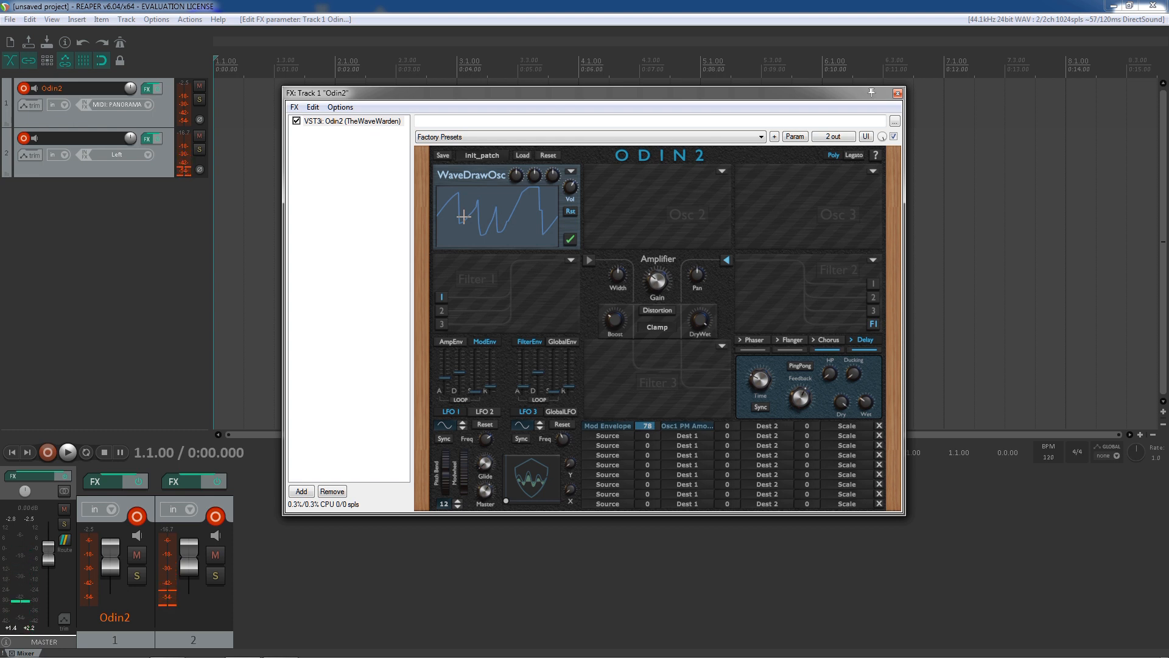
pyautogui.moveTo(443, 193)
pyautogui.mouseDown()
pyautogui.moveTo(472, 216)
pyautogui.moveTo(560, 243)
pyautogui.mouseUp()
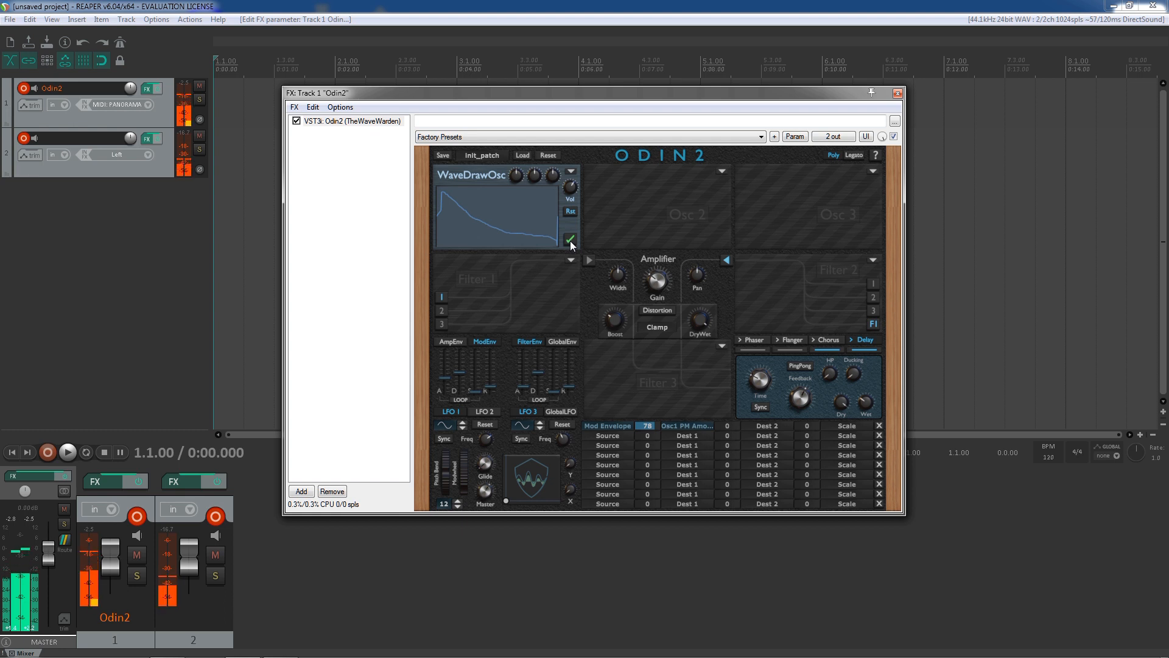
pyautogui.click(570, 240)
# Redraw the WaveDraw waveform with extra peaks through the middle and a steep dip near its start, applying the changes
pyautogui.moveTo(462, 200); pyautogui.dragTo(573, 246)
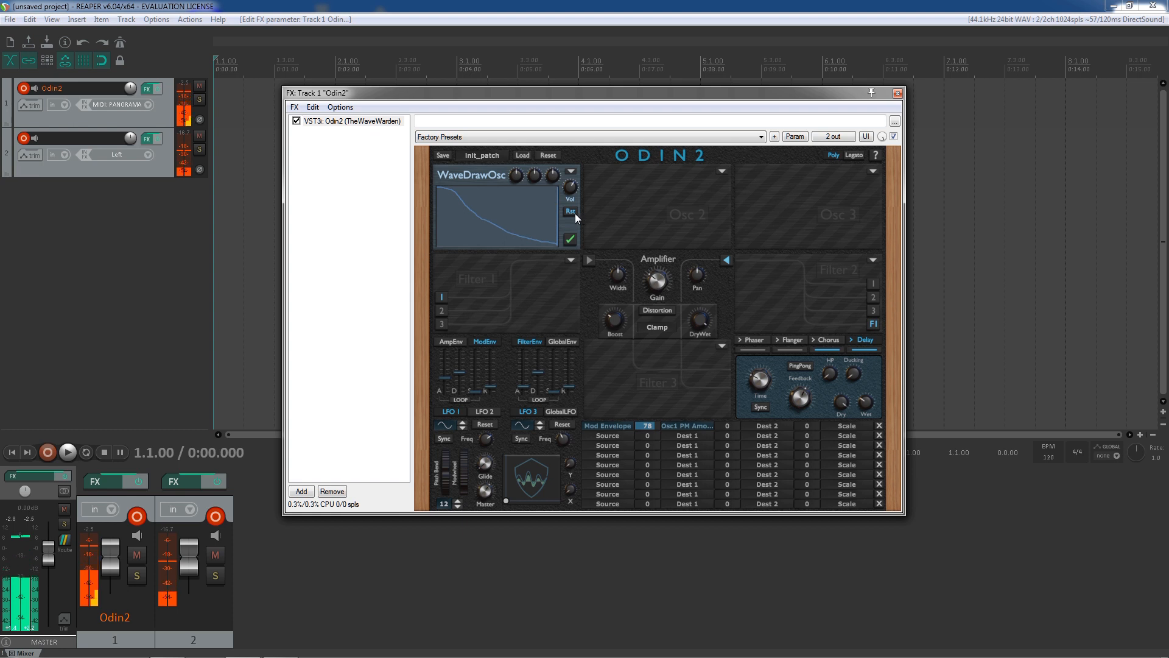
pyautogui.moveTo(465, 204)
pyautogui.mouseDown()
pyautogui.moveTo(470, 246)
pyautogui.moveTo(497, 203)
pyautogui.moveTo(527, 229)
pyautogui.mouseUp()
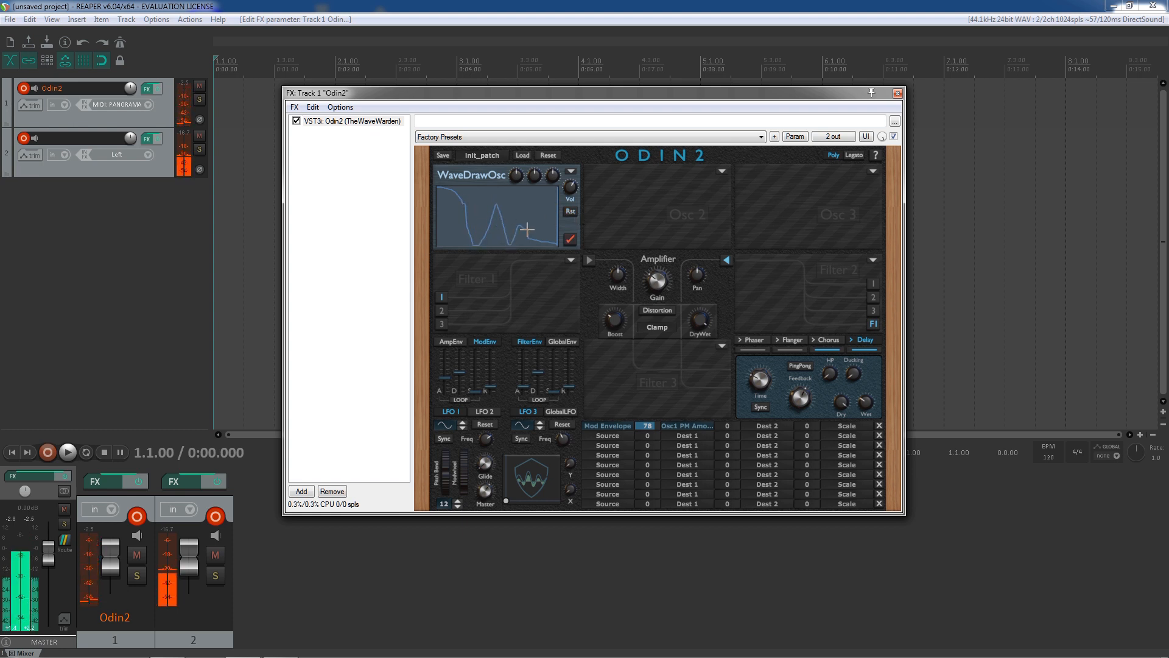
pyautogui.click(569, 239)
pyautogui.moveTo(466, 198)
pyautogui.mouseDown()
pyautogui.moveTo(450, 188)
pyautogui.moveTo(452, 241)
pyautogui.mouseUp()
pyautogui.click(568, 240)
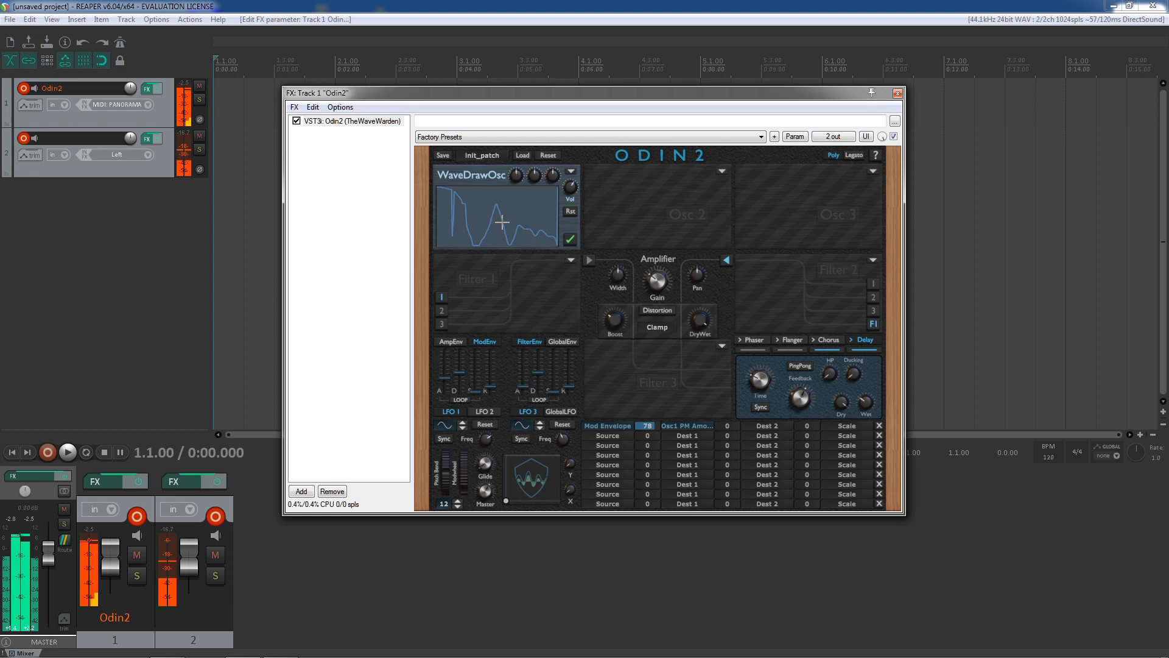
# Switch Osc 1 to a Chipdraw Oscillator, draw a multi-step waveform across its display, and apply it
pyautogui.click(571, 172)
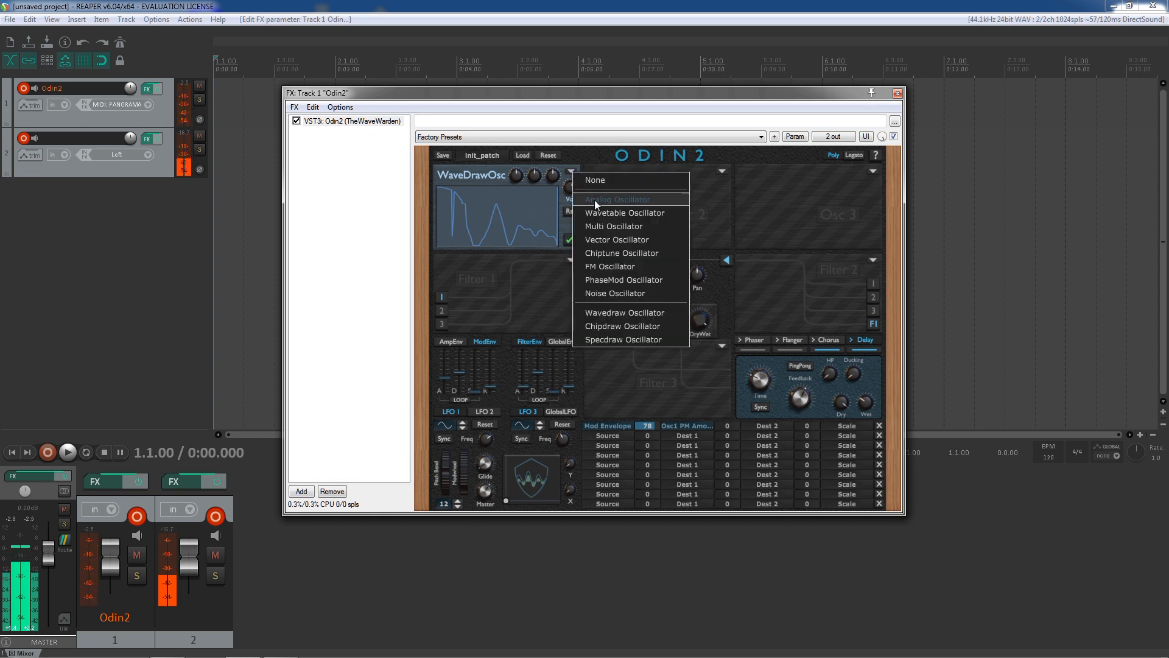
pyautogui.click(640, 326)
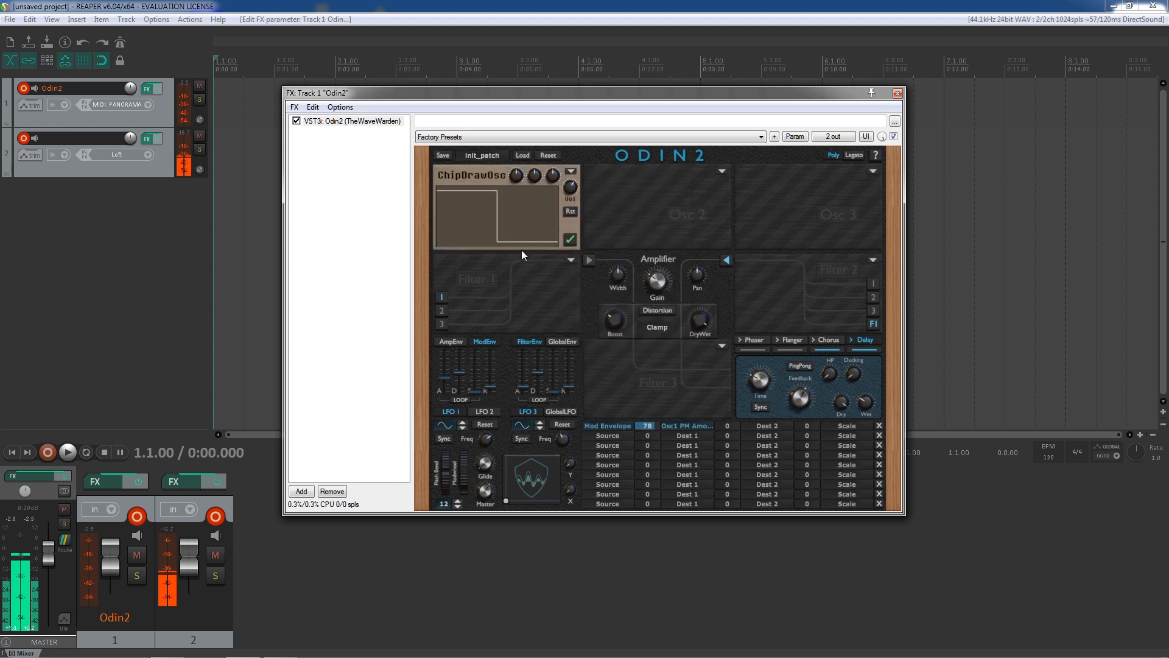
pyautogui.moveTo(499, 198)
pyautogui.mouseDown()
pyautogui.moveTo(483, 200)
pyautogui.moveTo(475, 232)
pyautogui.moveTo(454, 225)
pyautogui.moveTo(447, 200)
pyautogui.moveTo(468, 221)
pyautogui.moveTo(544, 216)
pyautogui.mouseUp()
pyautogui.click(570, 240)
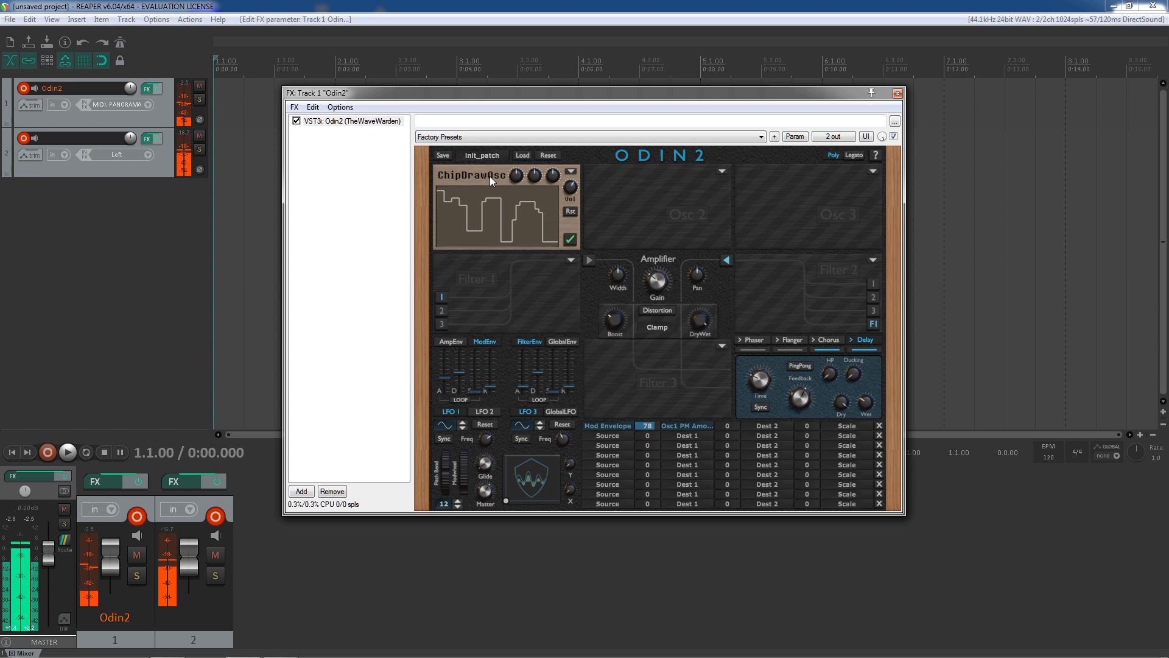
# Switch Osc 1 to a Specdraw Oscillator and add harmonics in the middle and upper part of its spectrum
pyautogui.click(573, 171)
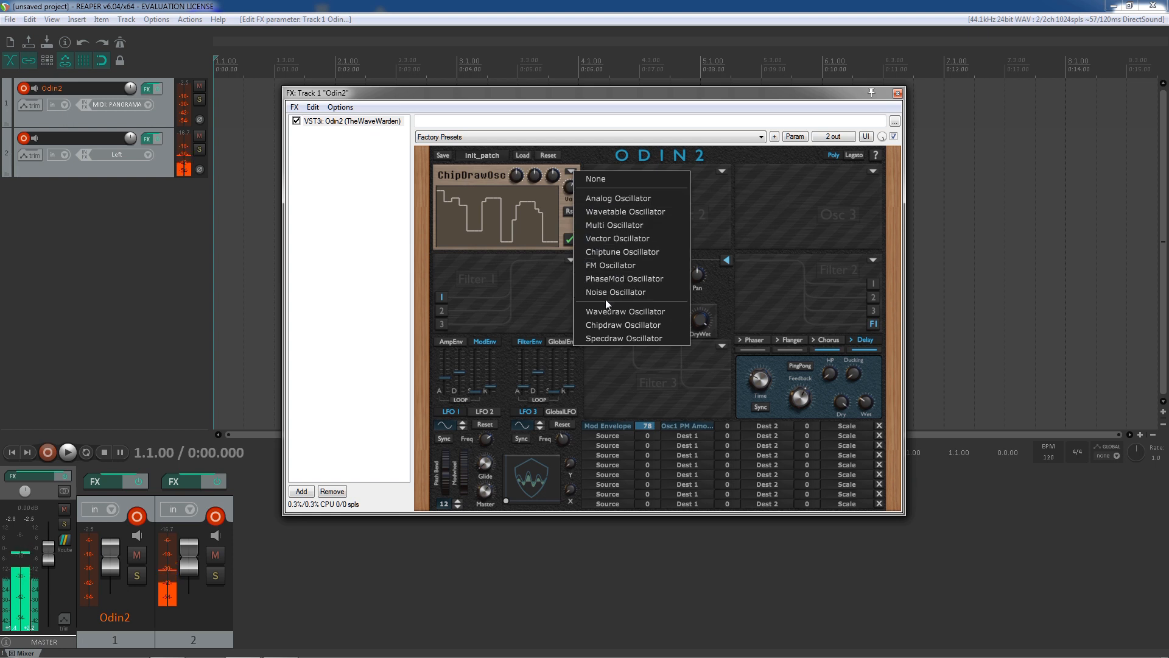
pyautogui.click(623, 338)
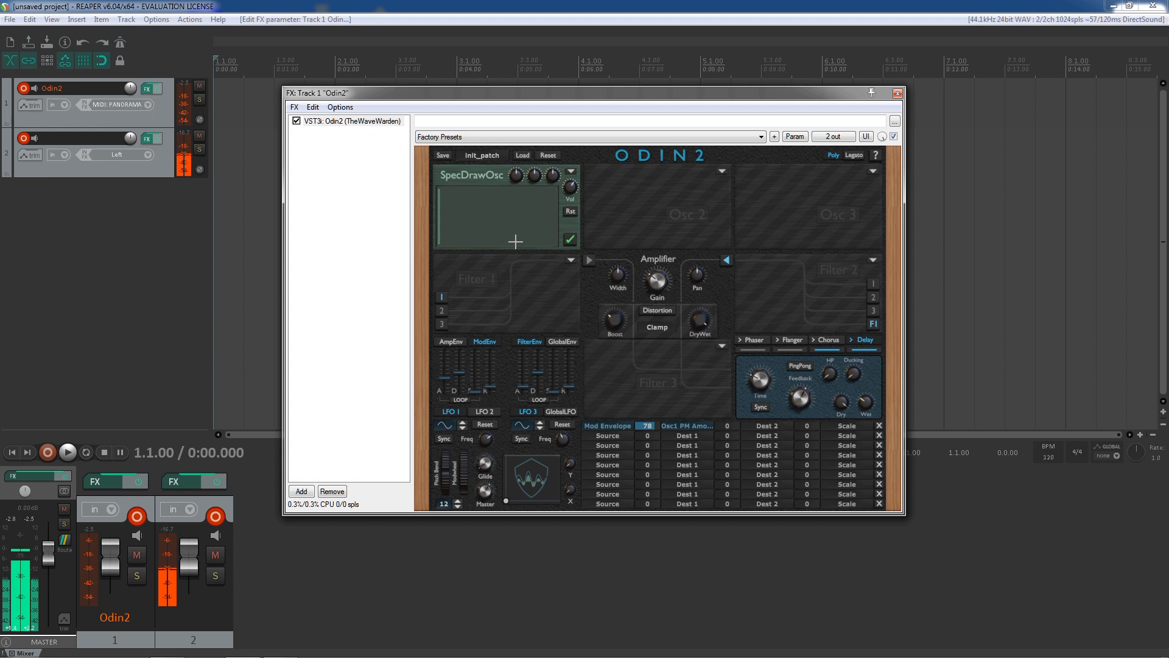
pyautogui.click(490, 222)
pyautogui.click(524, 204)
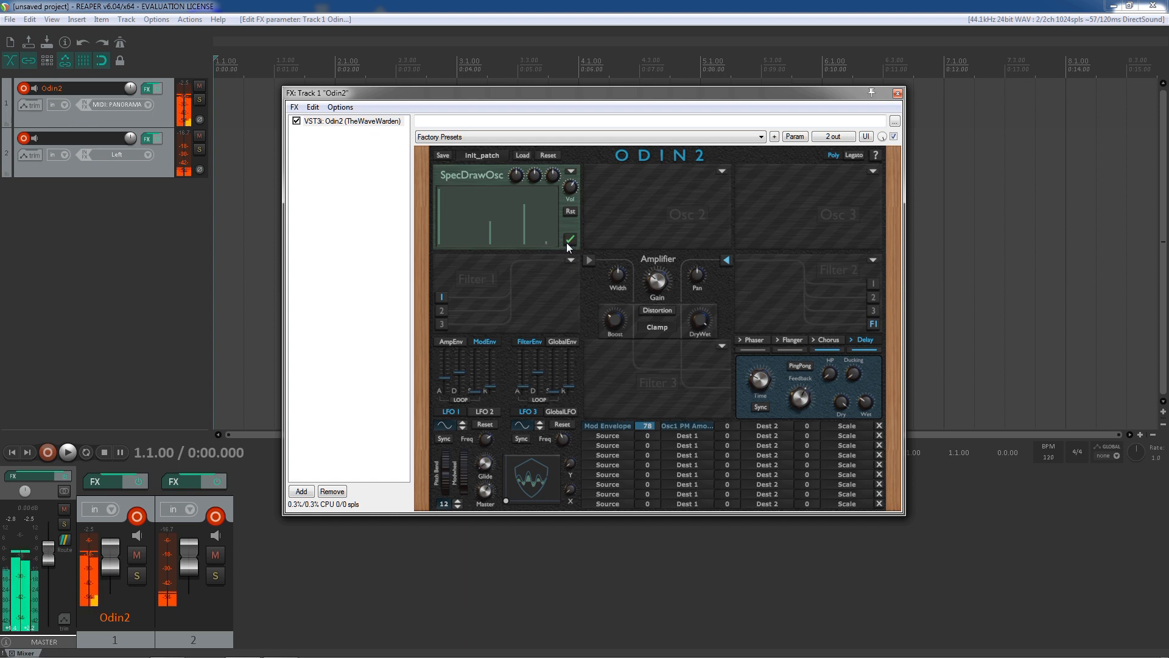
# Redraw the SpecDraw spectrum as closely spaced harmonics with a low-end peak and a gentle hump in the middle, and apply it
pyautogui.moveTo(456, 223)
pyautogui.mouseDown()
pyautogui.moveTo(511, 216)
pyautogui.moveTo(556, 233)
pyautogui.mouseUp()
pyautogui.moveTo(448, 232); pyautogui.dragTo(438, 210)
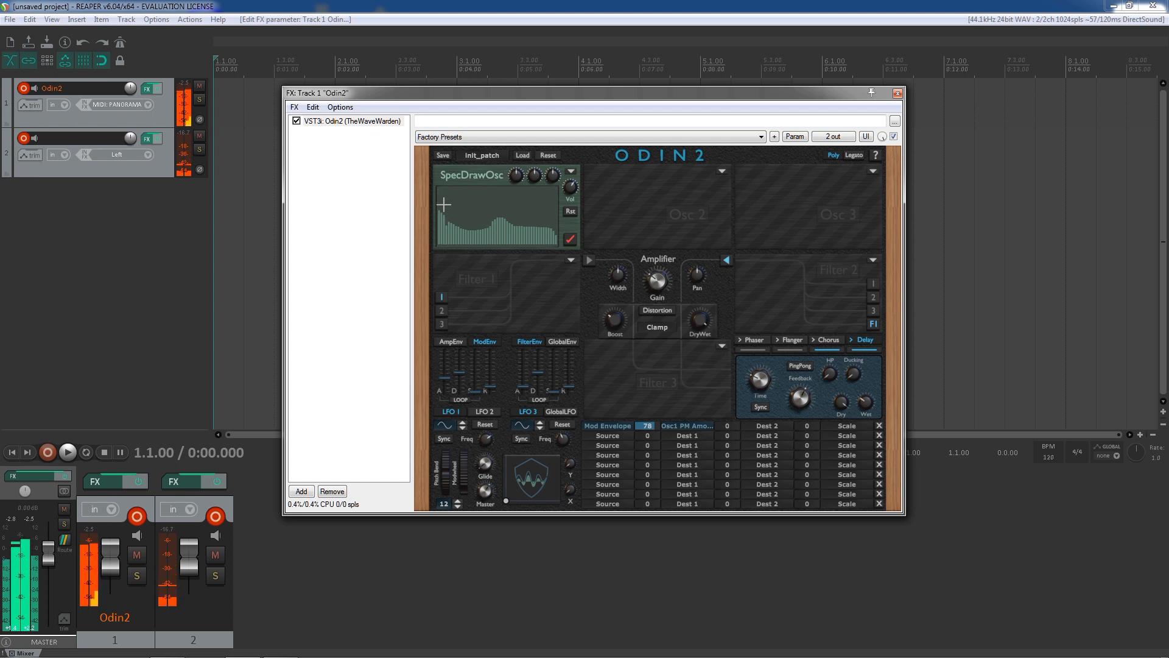
pyautogui.click(565, 240)
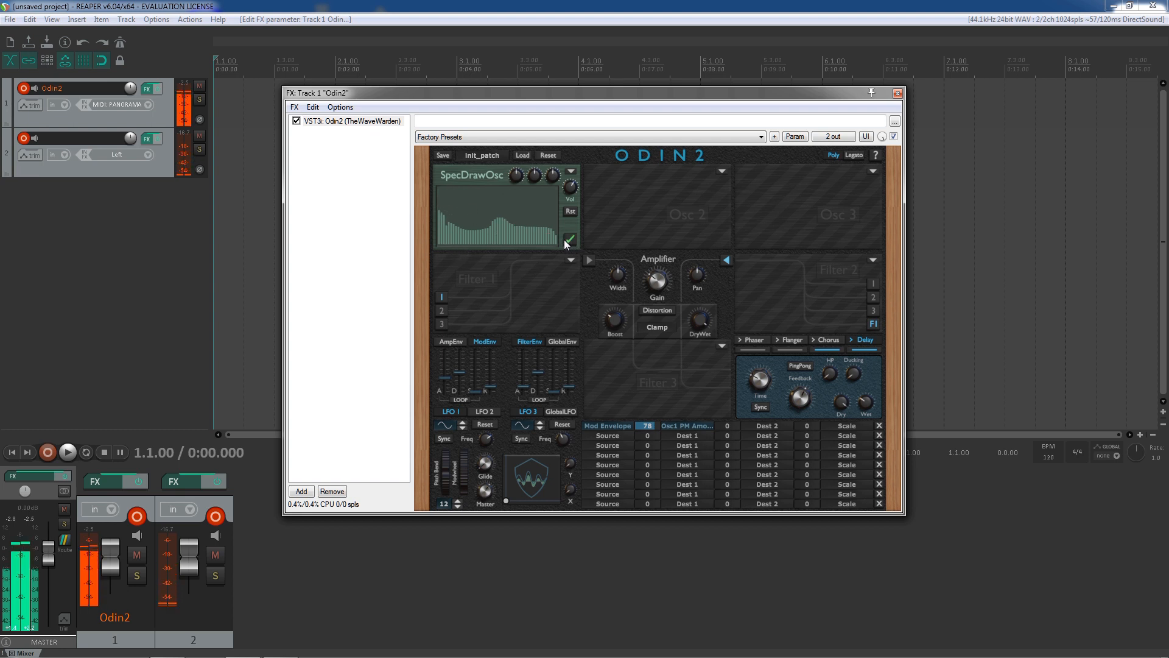
# Reshape the upper half of the SpecDraw spectrum into several separate small peaks with gaps between them, and apply it
pyautogui.click(532, 215)
pyautogui.click(541, 208)
pyautogui.moveTo(483, 242); pyautogui.dragTo(557, 239)
pyautogui.click(570, 239)
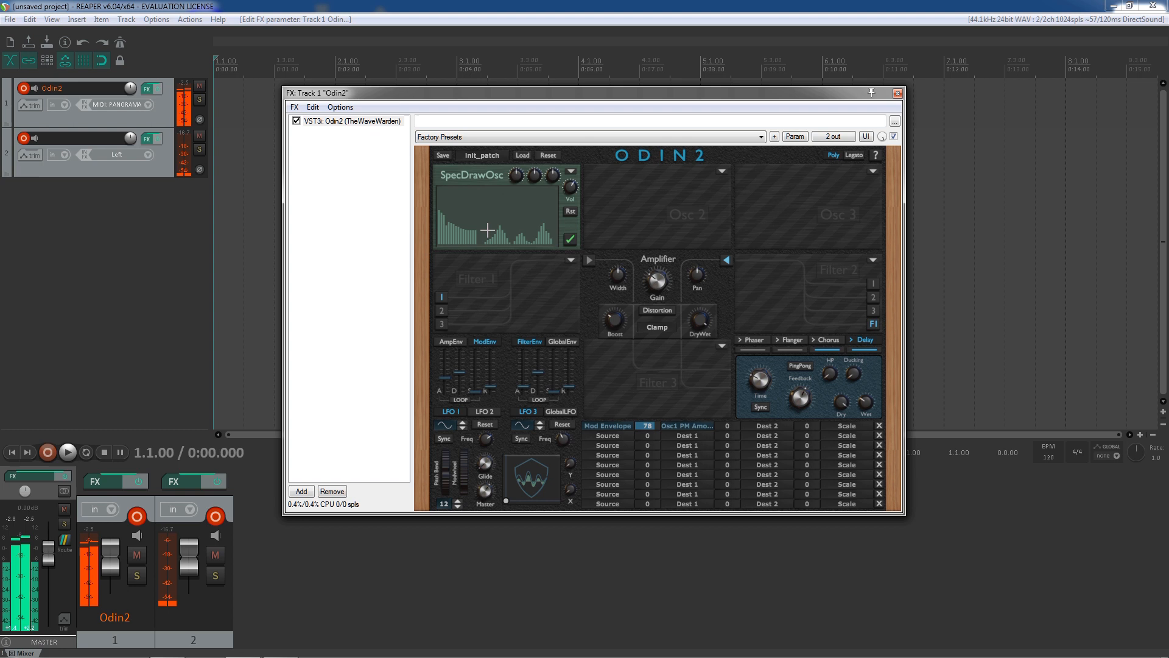
# Add peaks through the lower middle of the SpecDraw spectrum, raise its lowest harmonics to full height, and apply the changes
pyautogui.moveTo(460, 216)
pyautogui.mouseDown()
pyautogui.moveTo(436, 207)
pyautogui.moveTo(510, 238)
pyautogui.mouseUp()
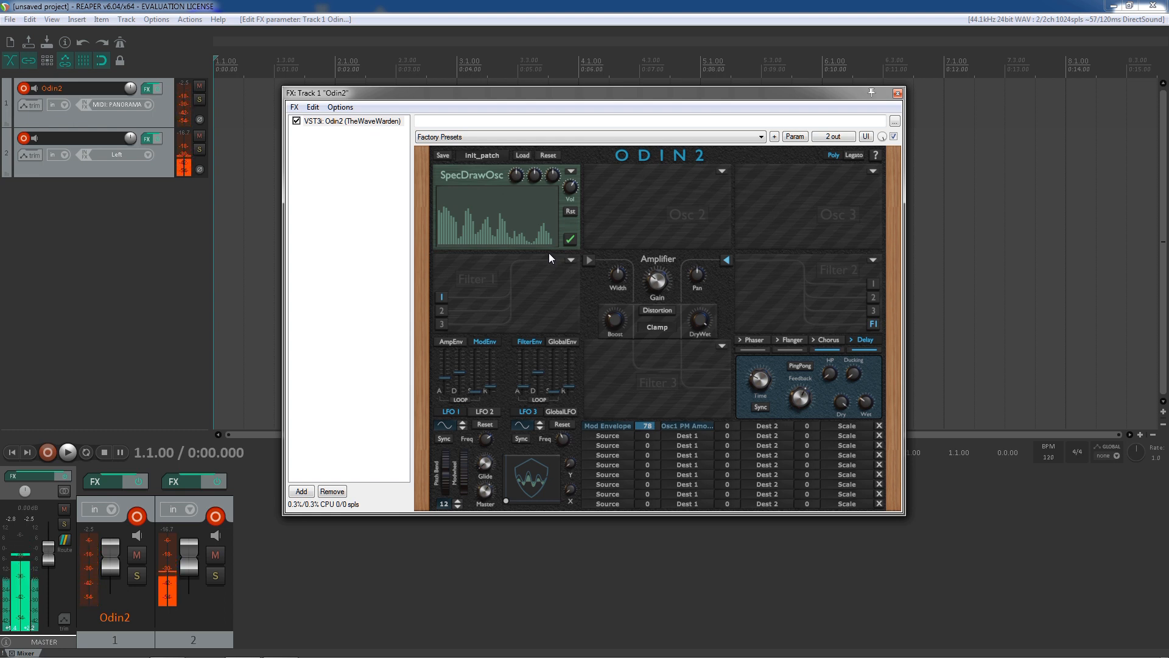
pyautogui.click(544, 236)
pyautogui.click(572, 239)
pyautogui.moveTo(455, 204); pyautogui.dragTo(435, 190)
pyautogui.click(574, 242)
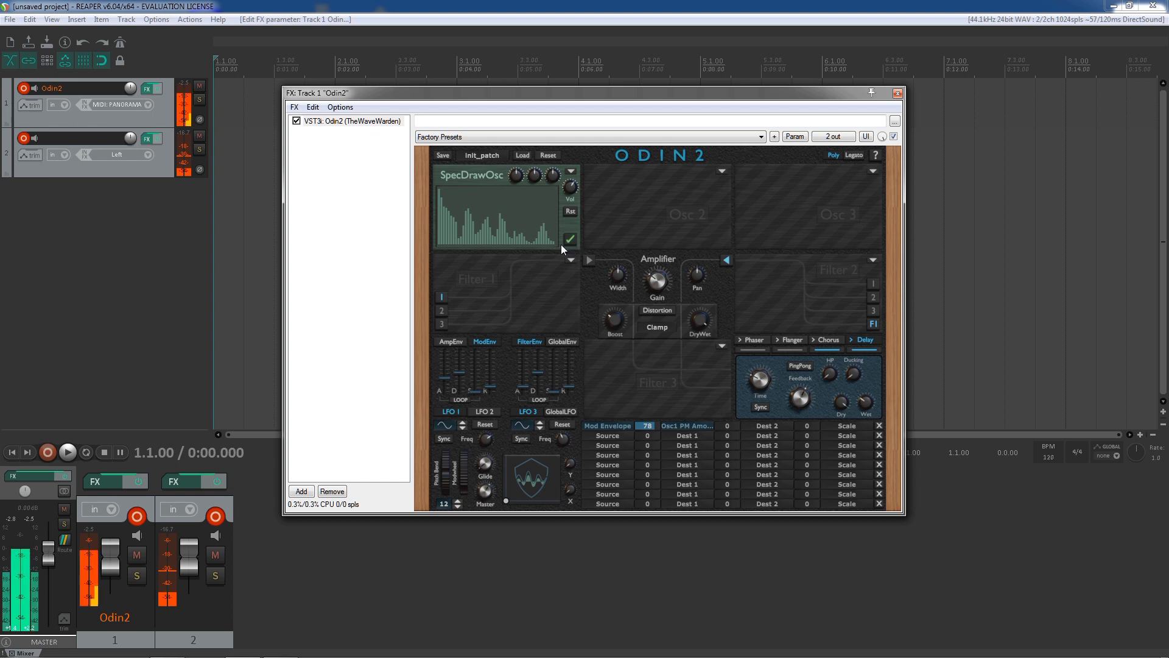
# Redraw the SpecDraw spectrum with a low rising cluster at its start and a tiny cluster further up, and apply it
pyautogui.moveTo(449, 230)
pyautogui.mouseDown()
pyautogui.moveTo(465, 262)
pyautogui.moveTo(506, 249)
pyautogui.moveTo(581, 260)
pyautogui.mouseUp()
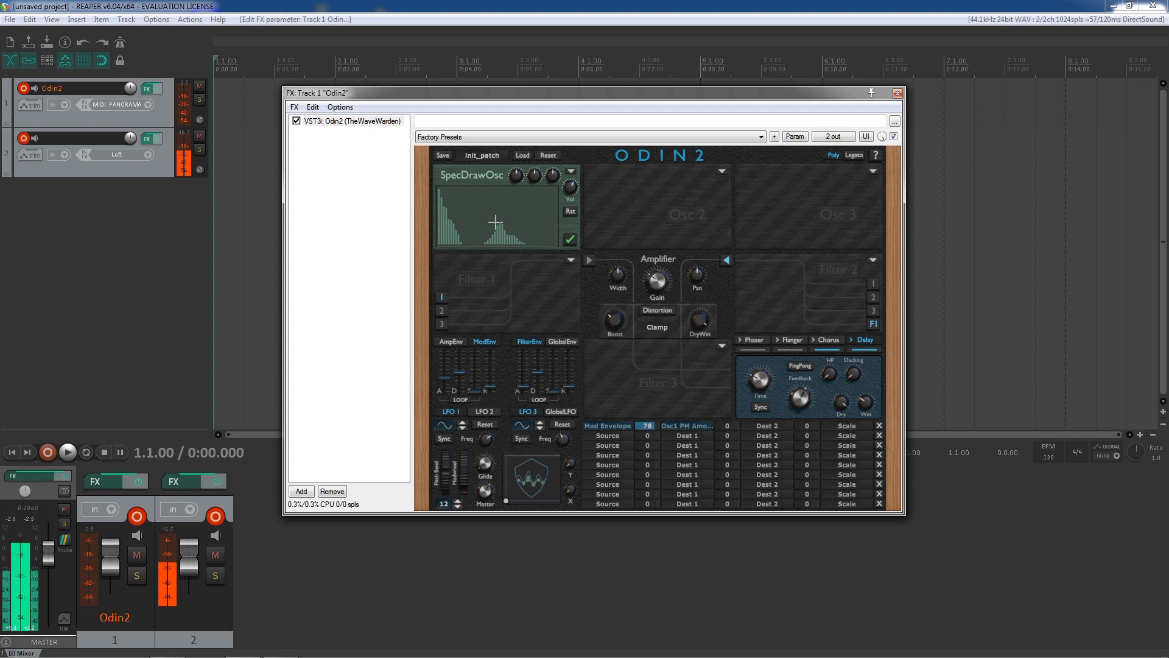
pyautogui.moveTo(449, 216)
pyautogui.mouseDown()
pyautogui.moveTo(464, 234)
pyautogui.moveTo(518, 244)
pyautogui.moveTo(433, 245)
pyautogui.moveTo(430, 230)
pyautogui.mouseUp()
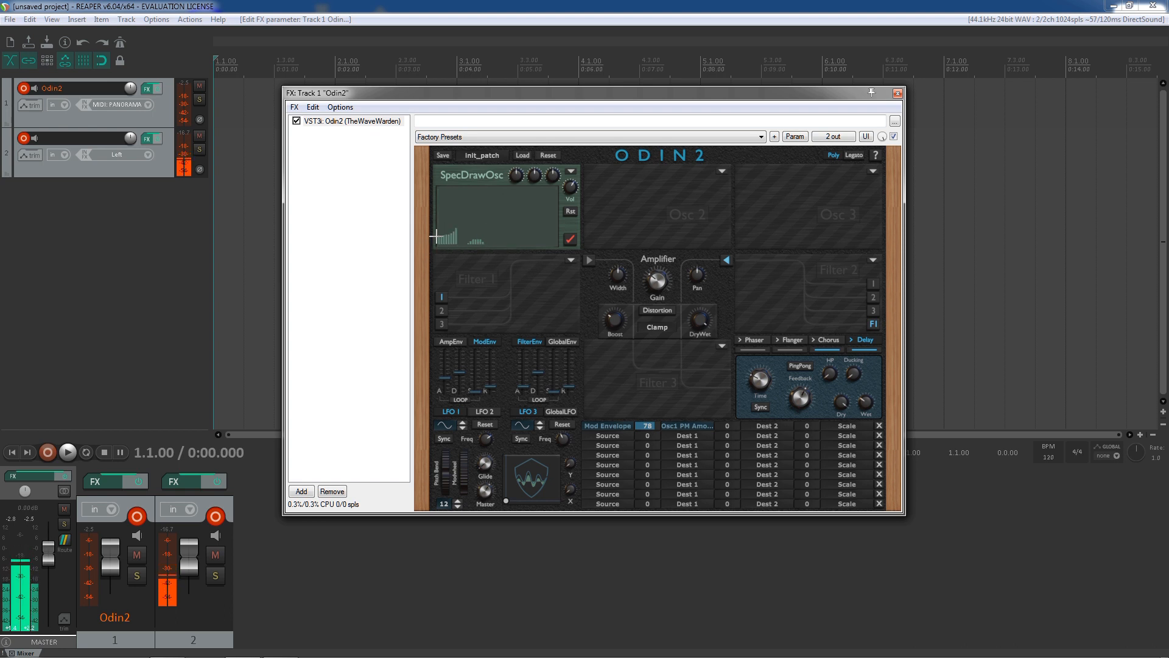
pyautogui.click(571, 239)
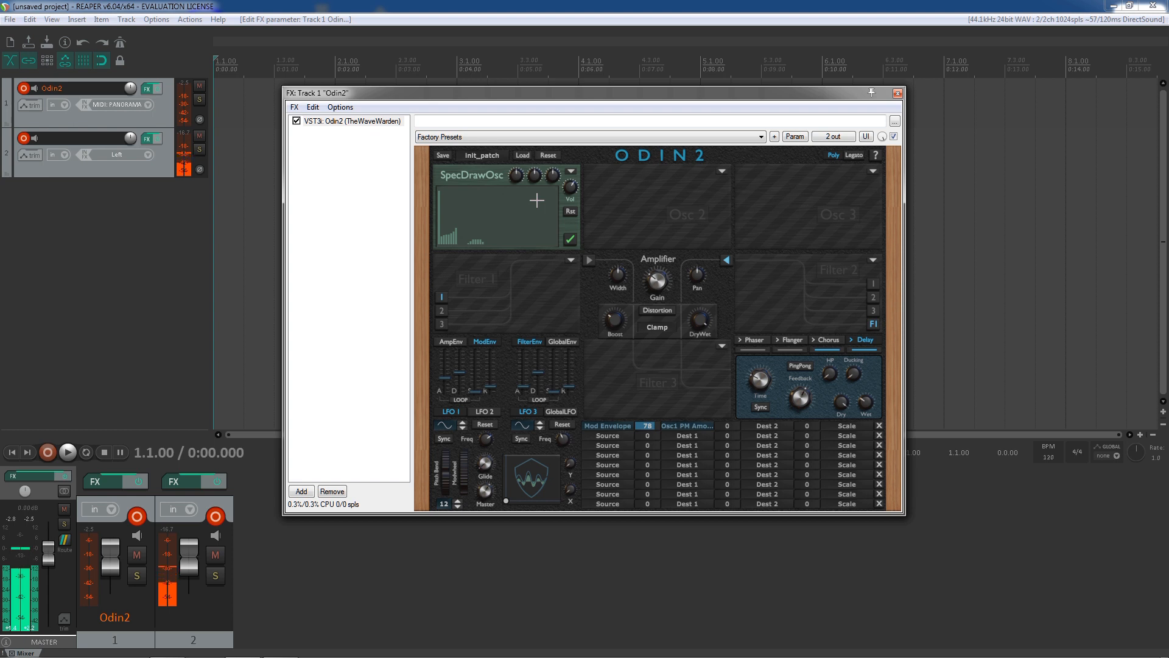
# Switch Osc 1 to an Analog Oscillator and select its sawtooth waveform
pyautogui.click(572, 172)
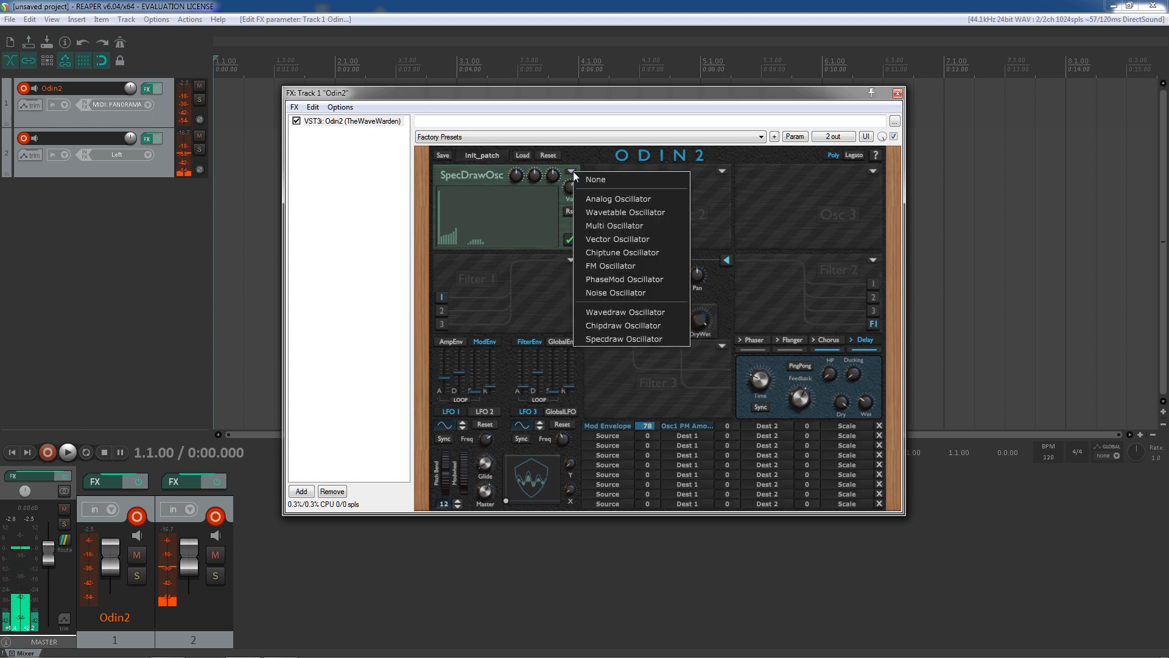
pyautogui.click(605, 198)
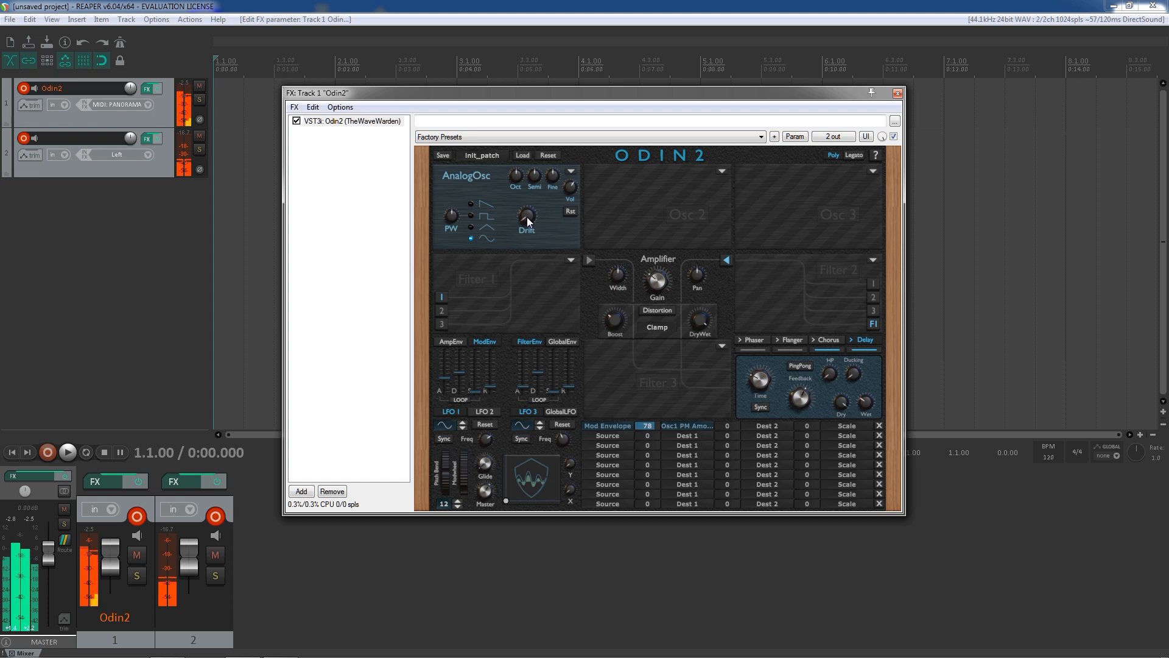
pyautogui.click(472, 203)
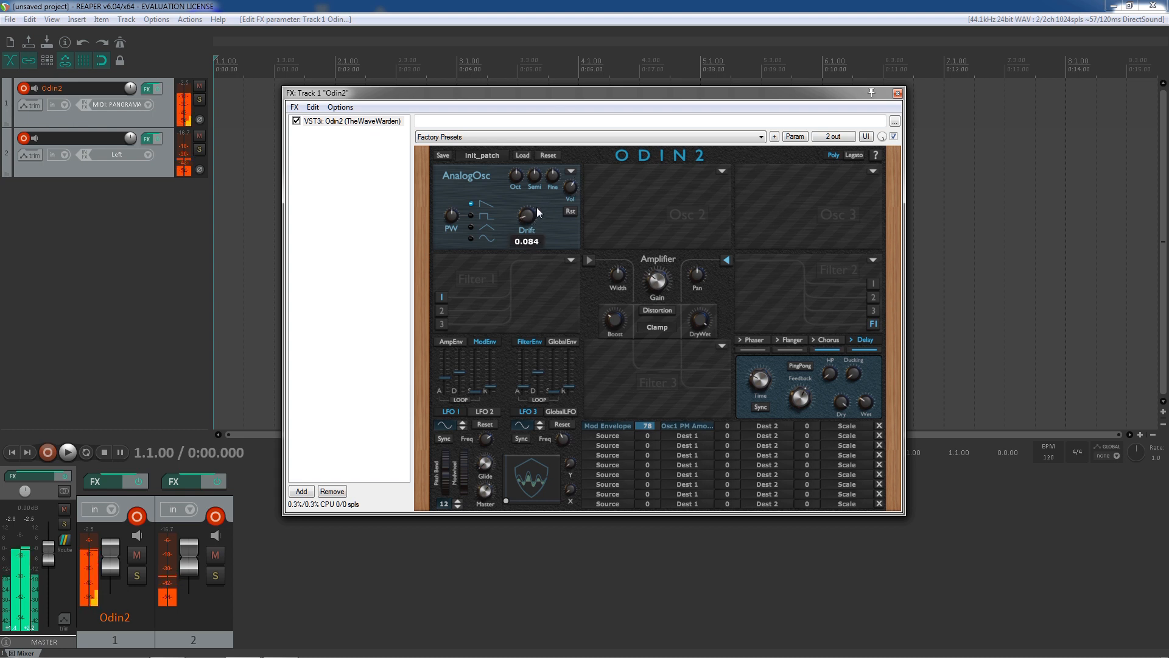
# Keep Filter 1 bypassed with oscillators 1, 2 and 3 routed into it, and try the amplifier's gain
pyautogui.click(571, 260)
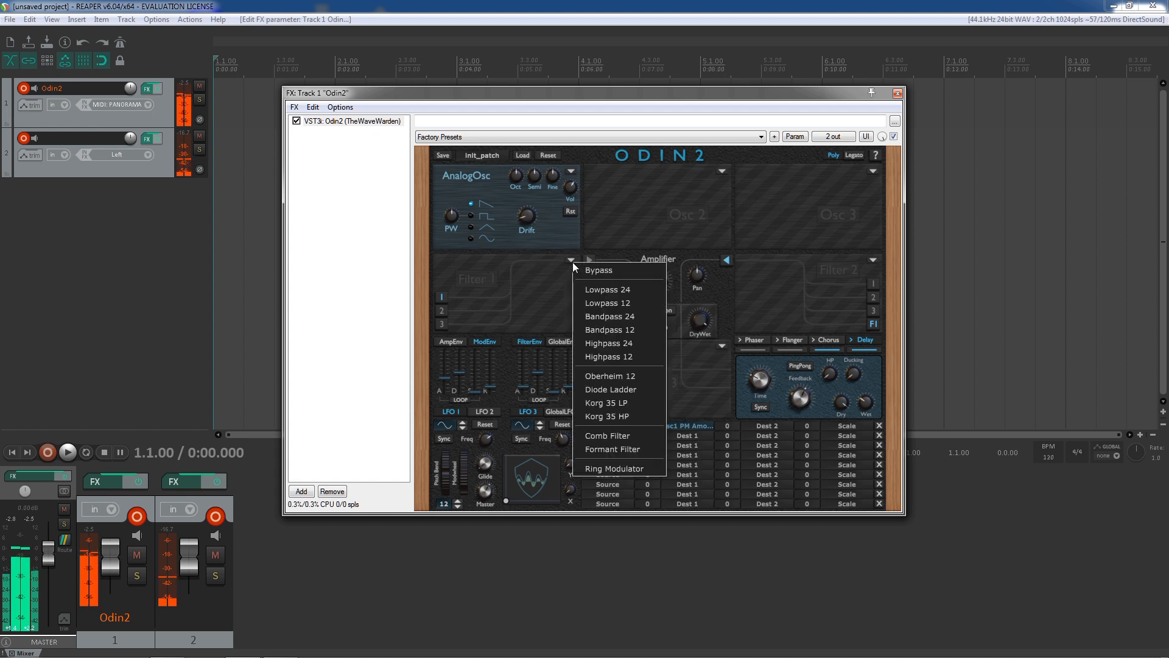
pyautogui.click(598, 271)
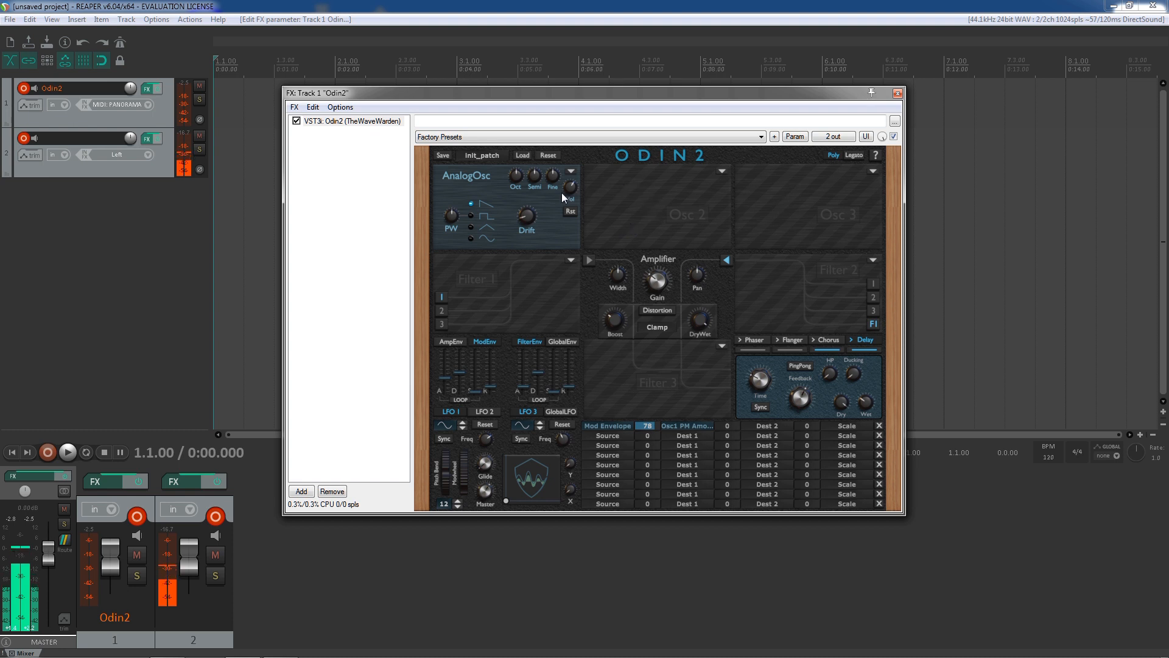
pyautogui.click(441, 298)
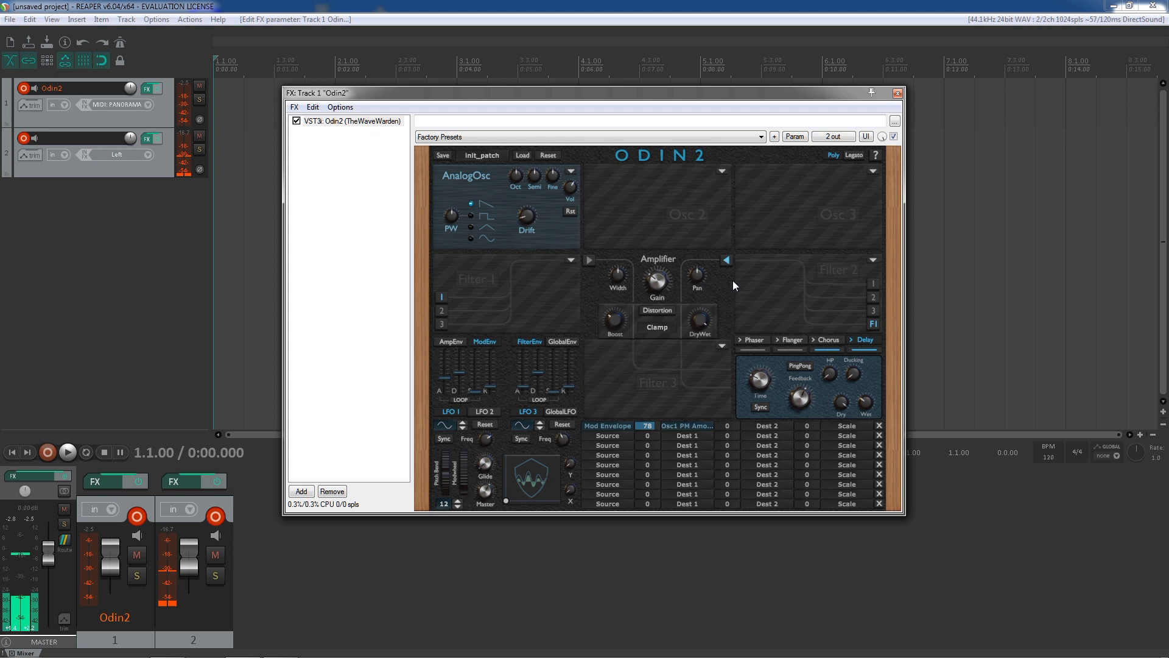
pyautogui.click(442, 312)
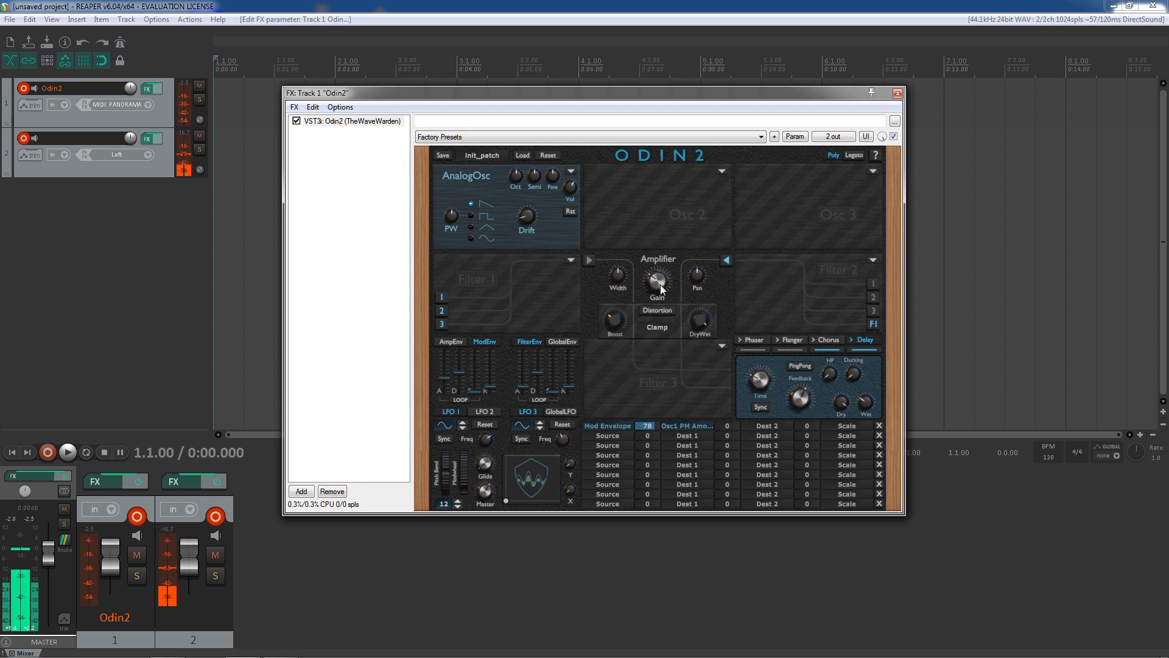
pyautogui.moveTo(658, 288)
pyautogui.moveTo(658, 288); pyautogui.dragTo(656, 291)
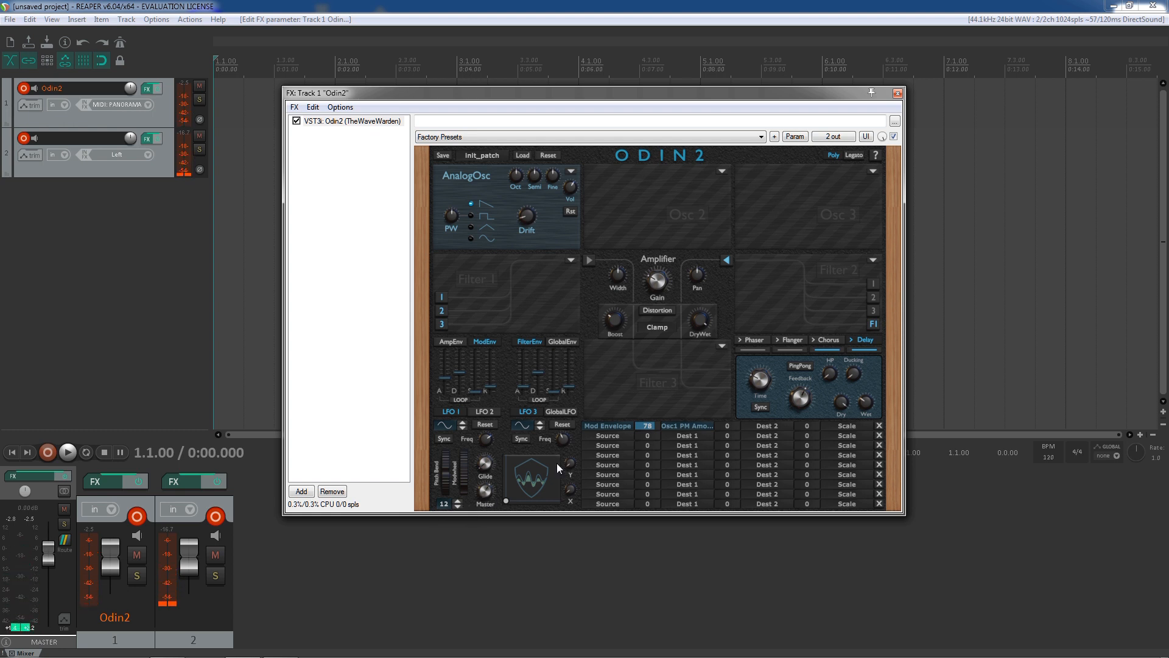
# Audition the amplifier's distortion with the Fold and Clamp algorithms, leaving it set to Clamp and switched off
pyautogui.click(658, 309)
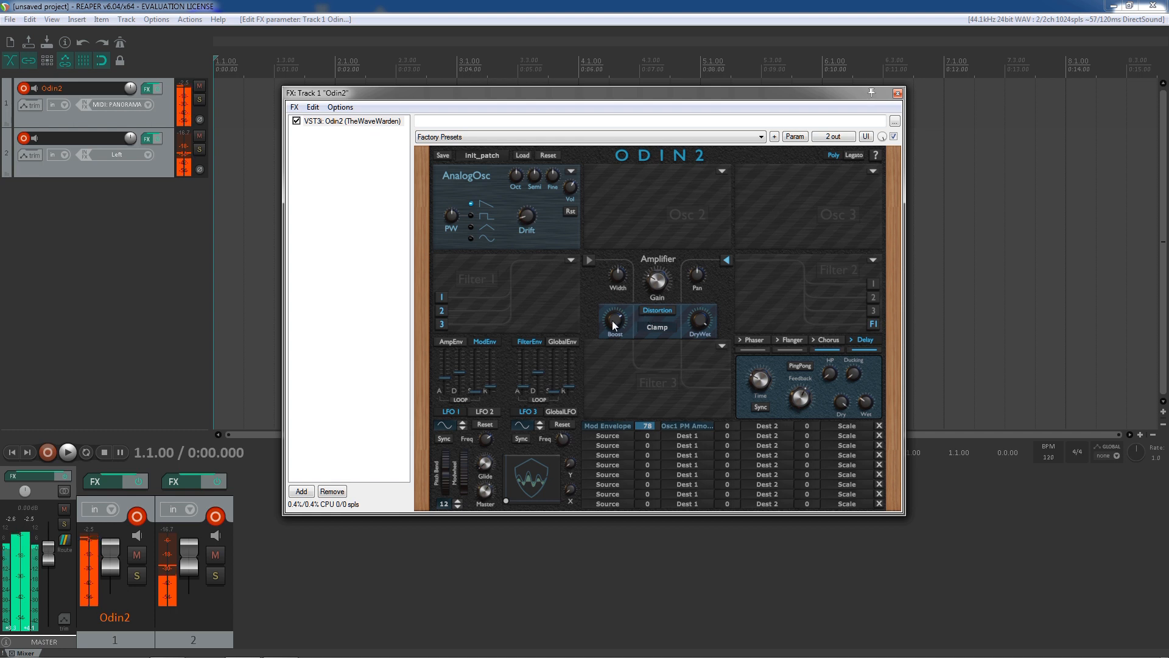
pyautogui.click(661, 331)
pyautogui.click(663, 353)
pyautogui.click(659, 329)
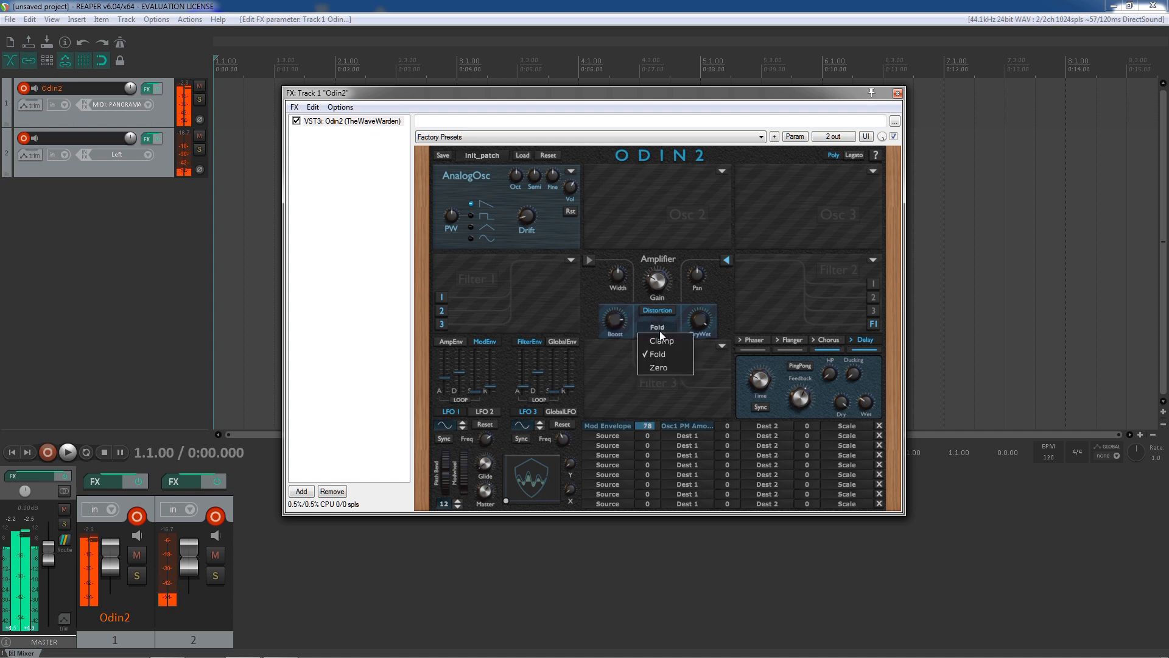
pyautogui.click(659, 326)
pyautogui.click(667, 342)
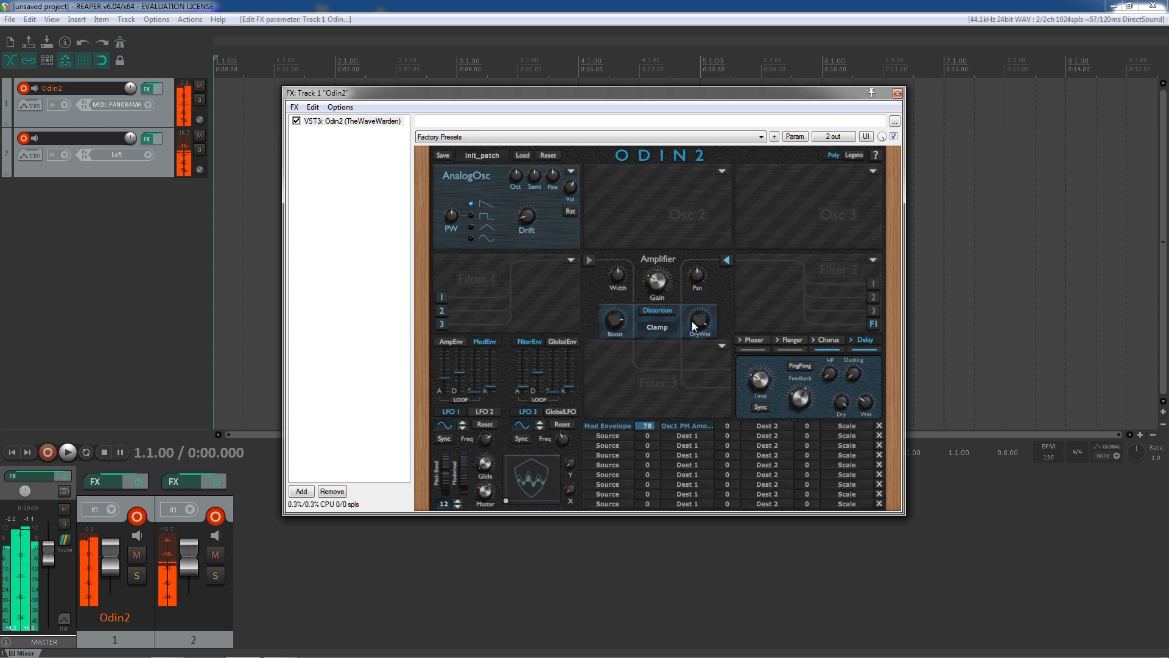
pyautogui.click(660, 311)
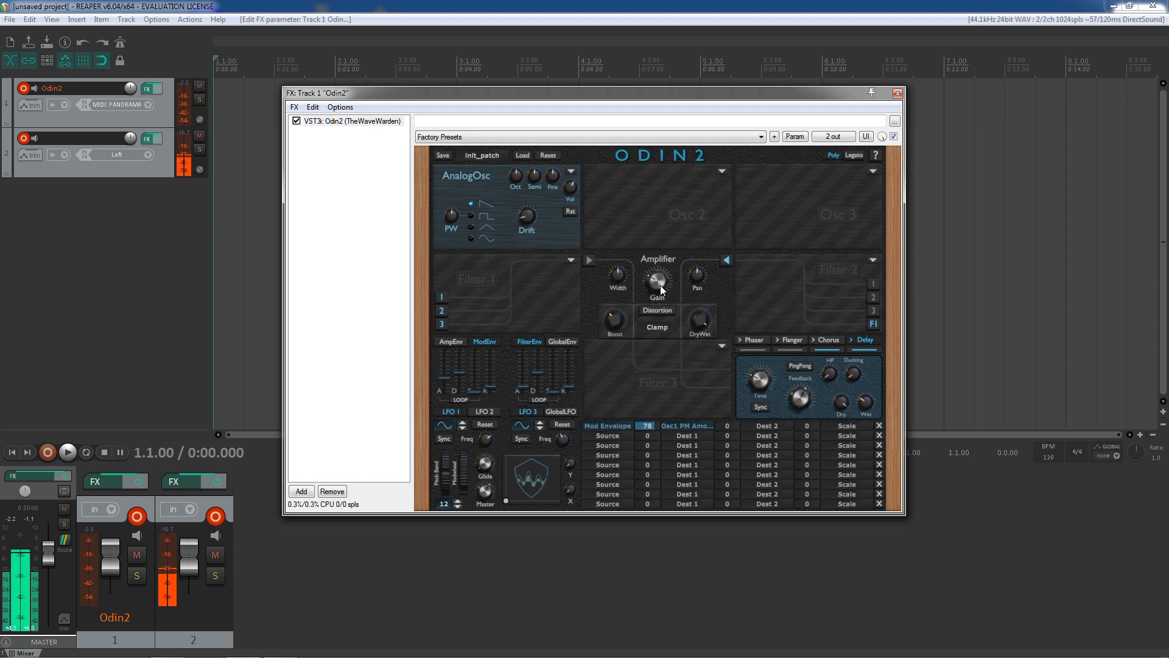
# Load a Lowpass 24 filter into Filter 1 and sweep its cutoff frequency down and back up
pyautogui.click(572, 260)
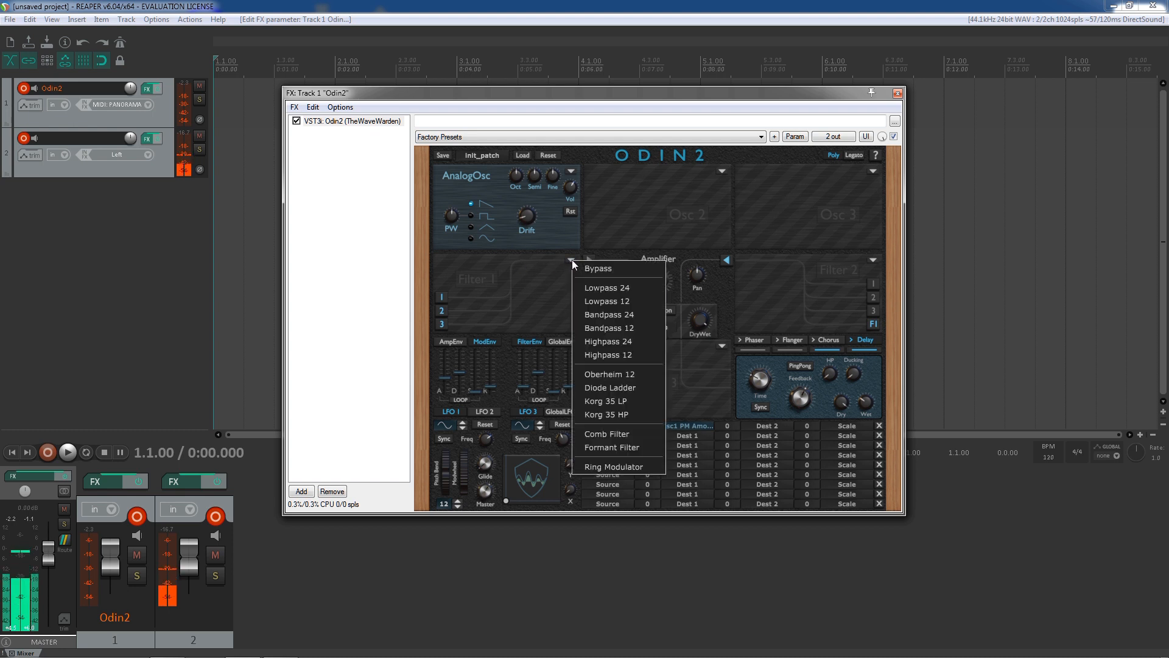
pyautogui.click(604, 287)
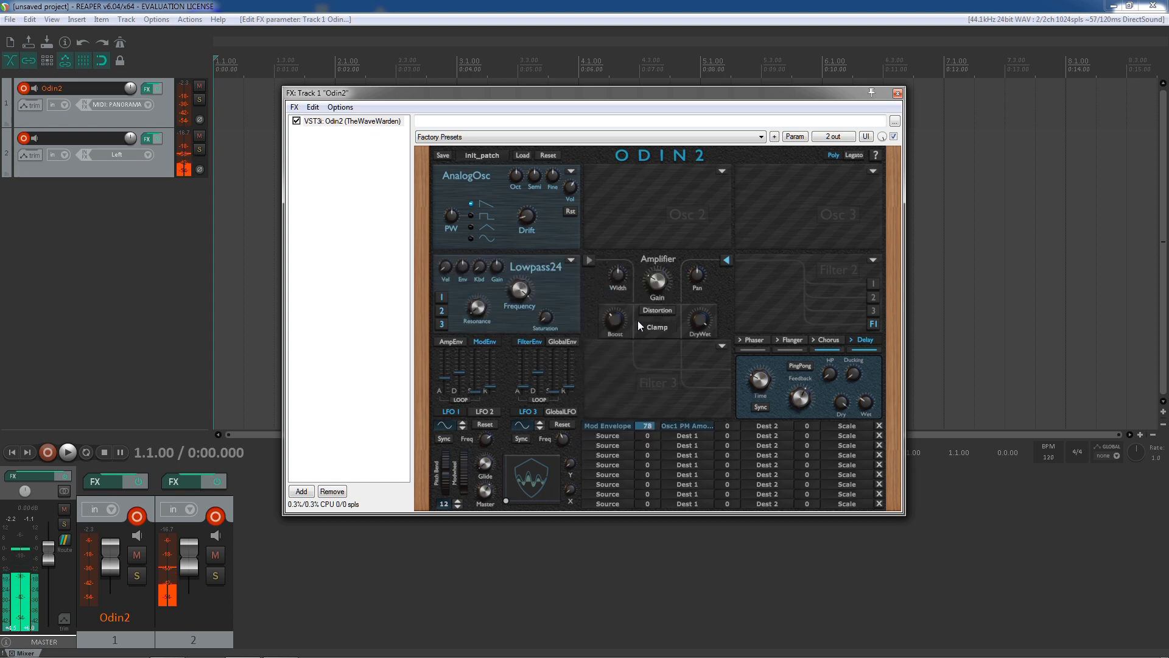
pyautogui.moveTo(521, 290); pyautogui.dragTo(542, 383)
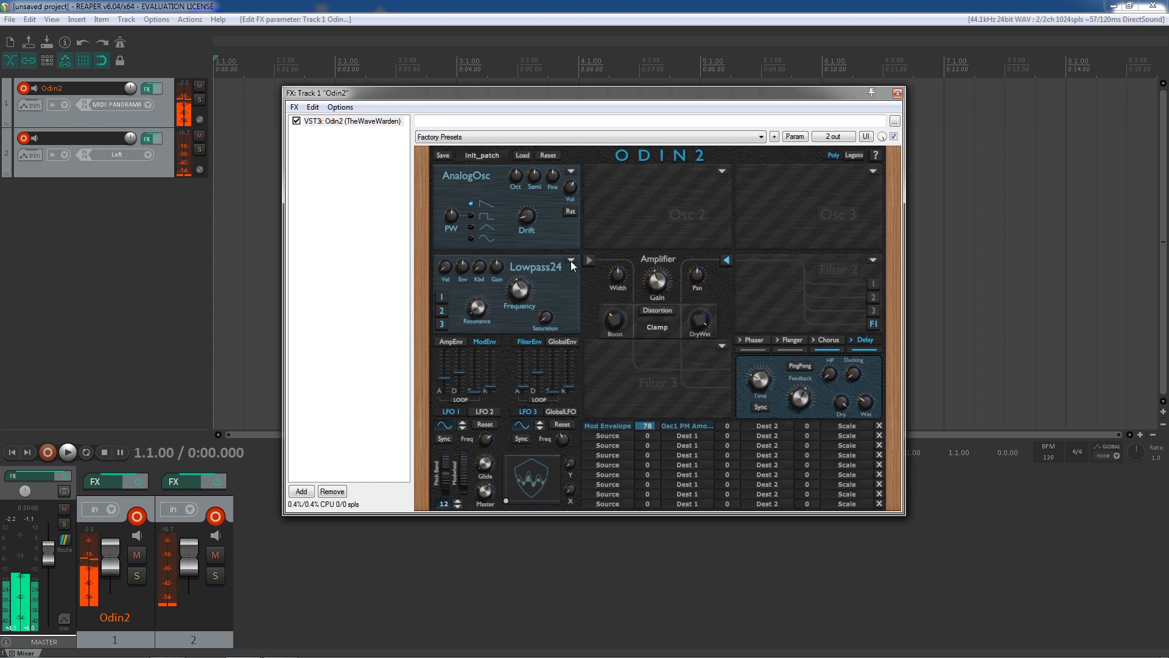
pyautogui.moveTo(531, 289); pyautogui.dragTo(527, 332)
pyautogui.moveTo(529, 276)
pyautogui.mouseDown()
pyautogui.moveTo(528, 246)
pyautogui.moveTo(528, 311)
pyautogui.moveTo(529, 236)
pyautogui.moveTo(528, 329)
pyautogui.moveTo(525, 222)
pyautogui.moveTo(530, 287)
pyautogui.mouseUp()
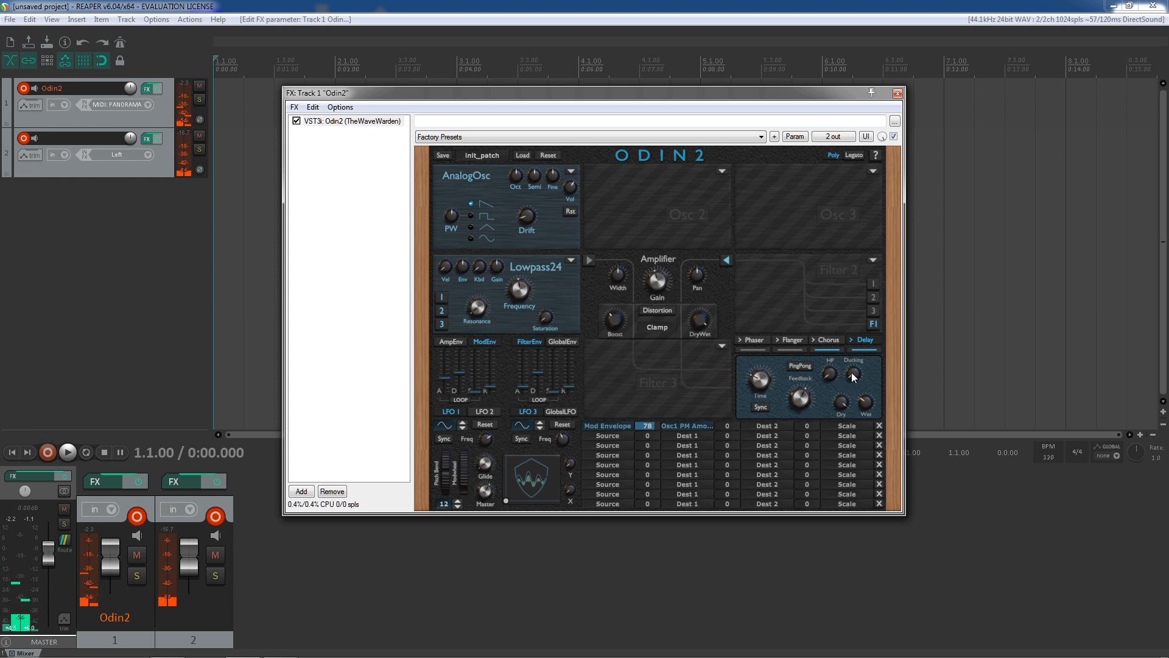
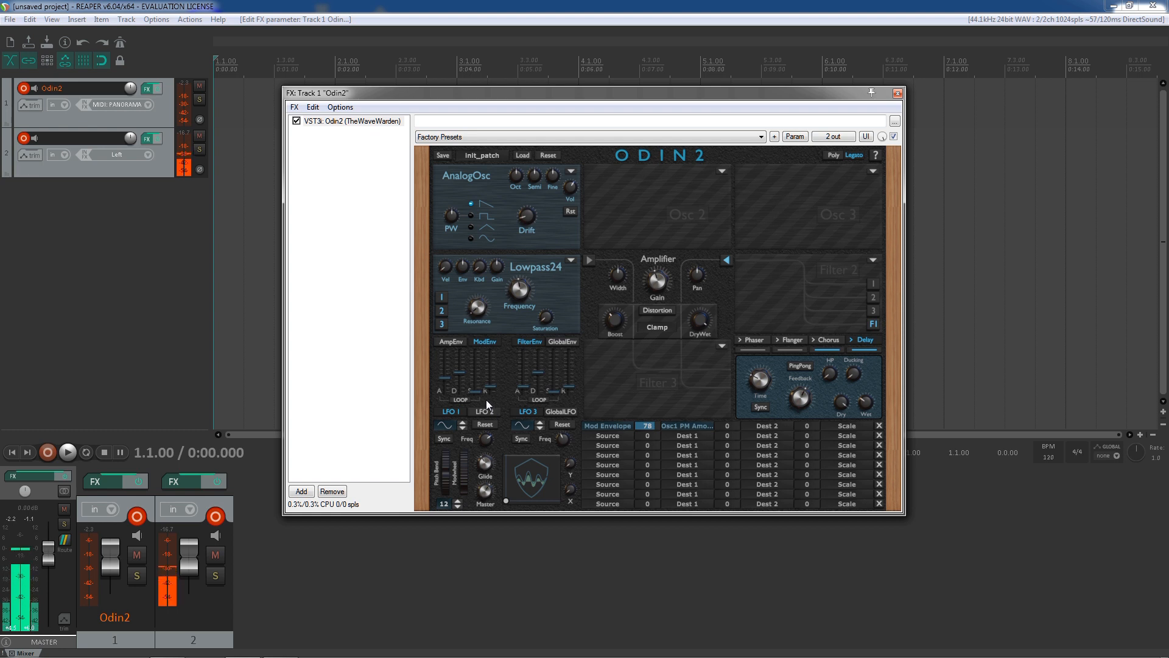
# Set the voice mode to Poly and audition the Lowpass 24 filter by varying its resonance and sweeping its cutoff frequency
pyautogui.click(833, 156)
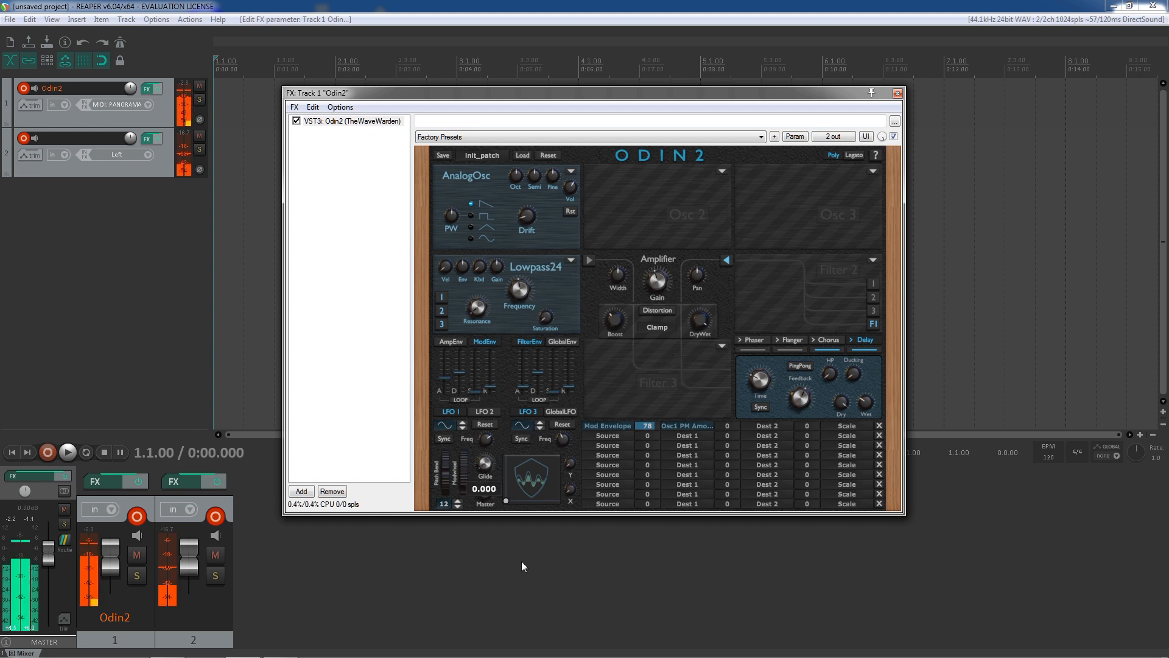
pyautogui.moveTo(480, 313); pyautogui.dragTo(469, 165)
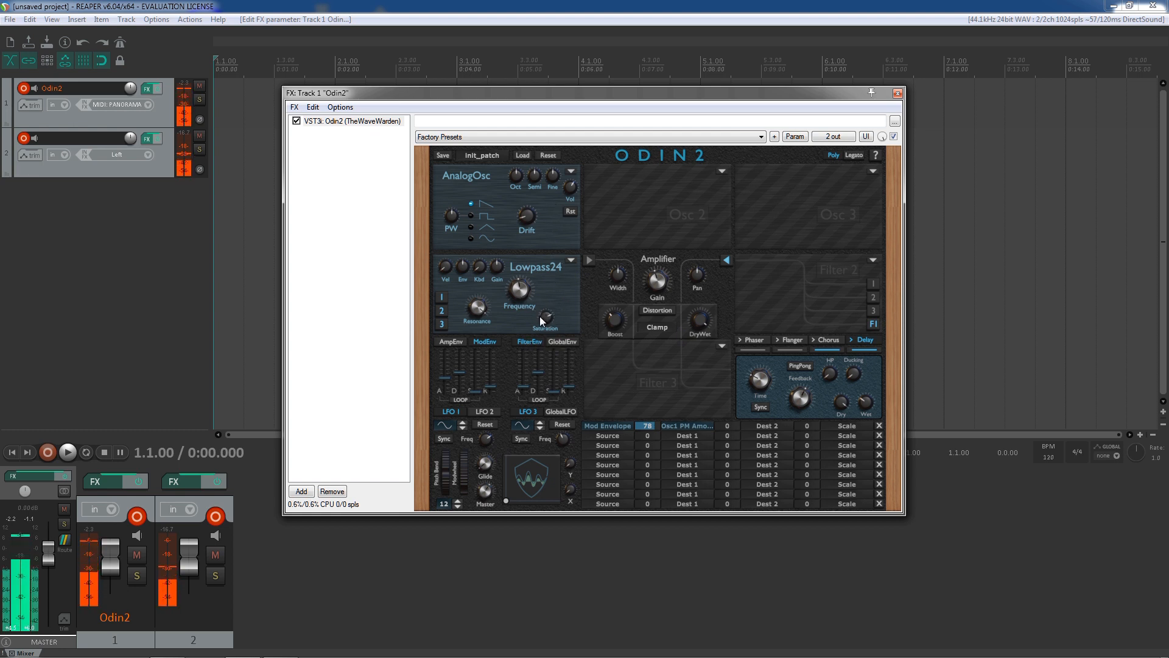
pyautogui.moveTo(524, 286); pyautogui.dragTo(522, 232)
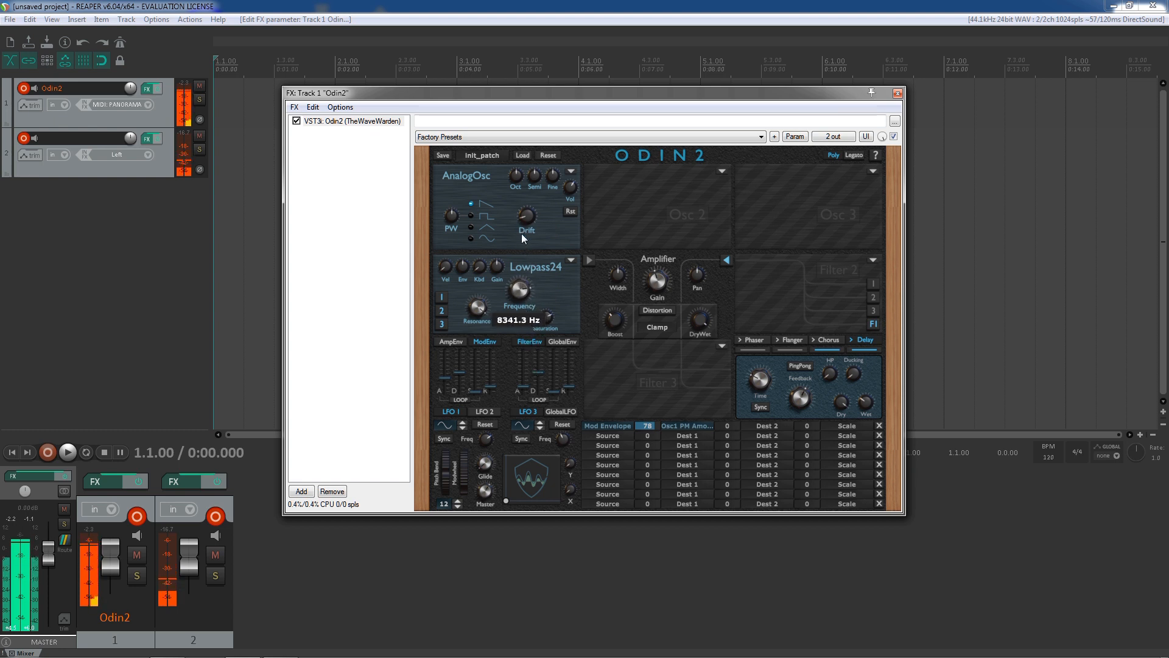
pyautogui.moveTo(522, 279); pyautogui.dragTo(544, 499)
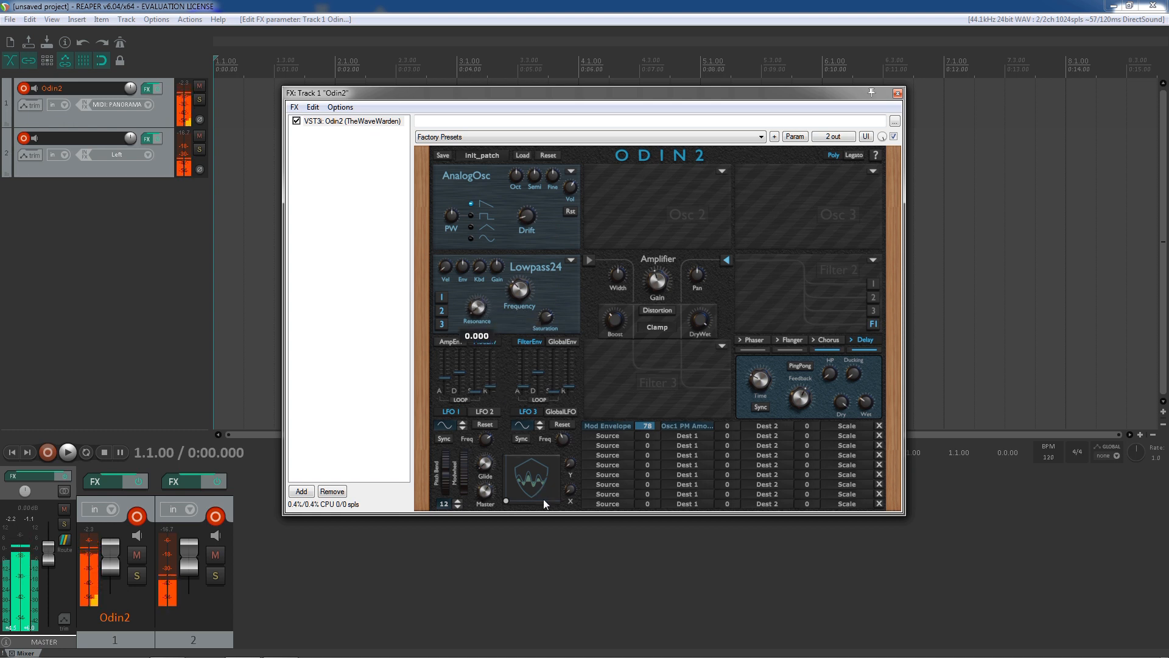
pyautogui.moveTo(519, 289)
pyautogui.mouseDown()
pyautogui.moveTo(528, 239)
pyautogui.moveTo(527, 278)
pyautogui.mouseUp()
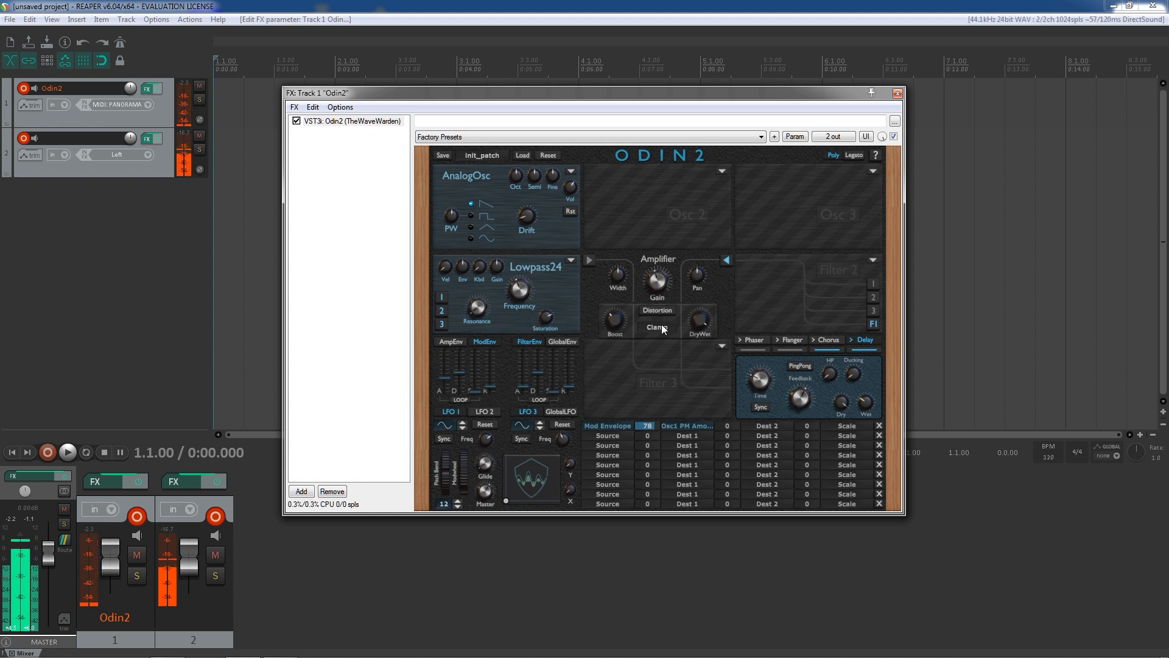
# Turn down the Lowpass24 filter's saturation, readjust its gain and try out different amplifier Width settings
pyautogui.moveTo(539, 322); pyautogui.dragTo(562, 389)
pyautogui.moveTo(500, 271)
pyautogui.mouseDown()
pyautogui.moveTo(509, 184)
pyautogui.moveTo(525, 382)
pyautogui.moveTo(499, 272)
pyautogui.mouseUp()
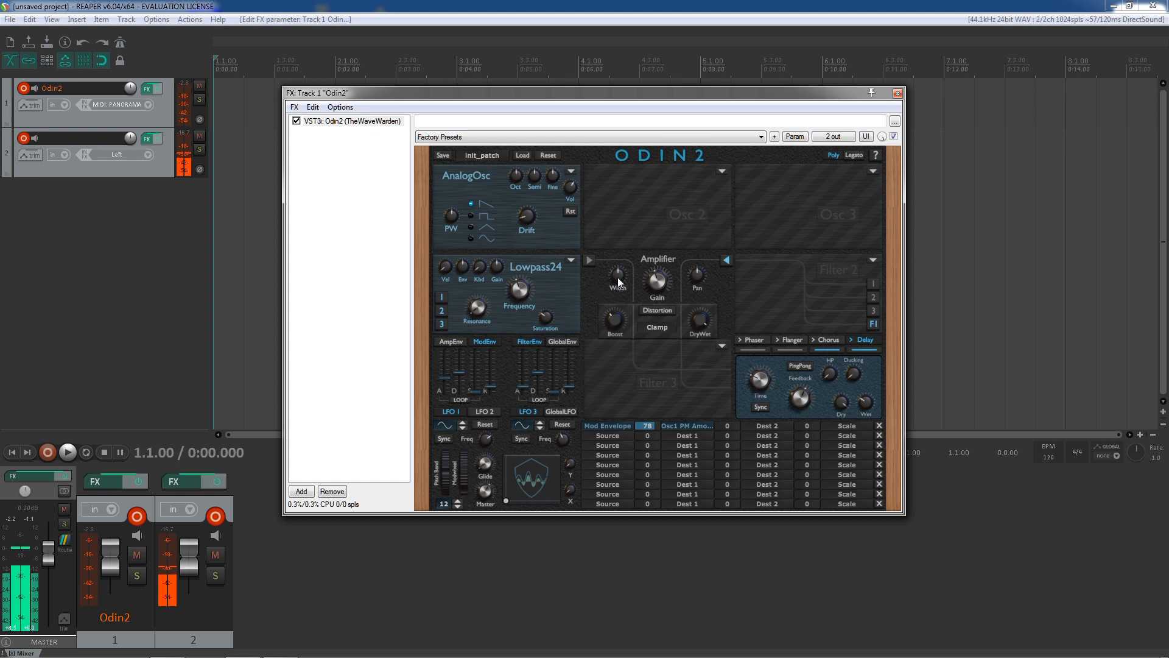
pyautogui.moveTo(619, 282); pyautogui.dragTo(628, 265)
pyautogui.moveTo(620, 279); pyautogui.dragTo(630, 179)
# Adjust the Lowpass24 filter's frequency and velocity amount, and set its envelope amount to about 0.359
pyautogui.moveTo(523, 291); pyautogui.dragTo(522, 291)
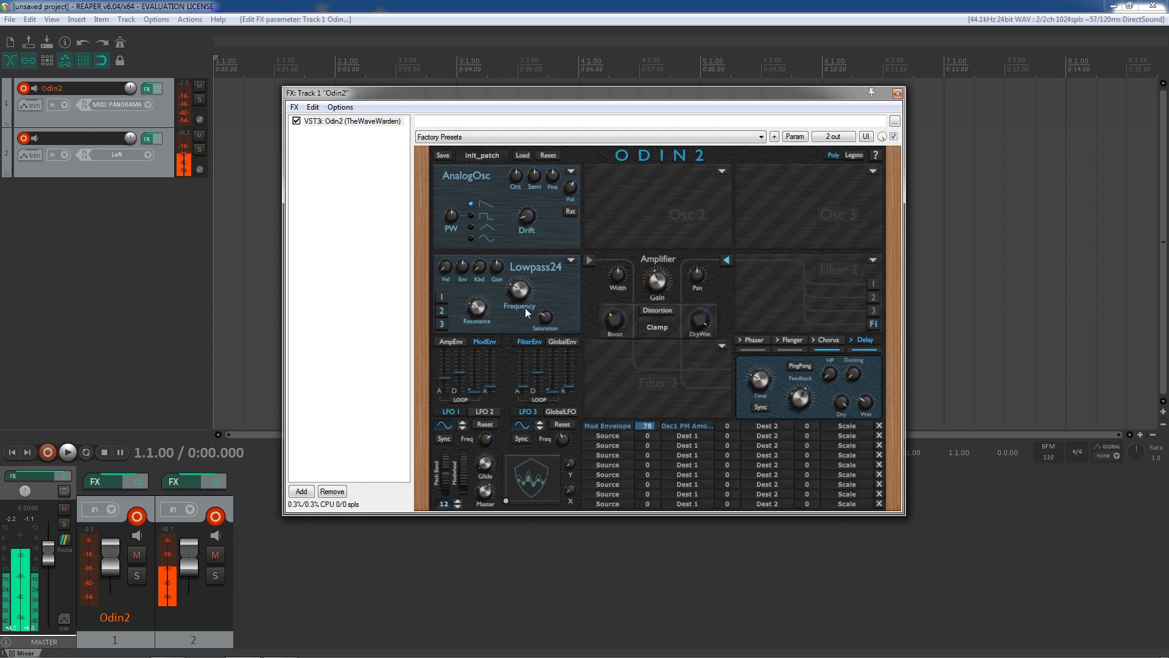
pyautogui.moveTo(527, 294)
pyautogui.moveTo(444, 268); pyautogui.dragTo(447, 389)
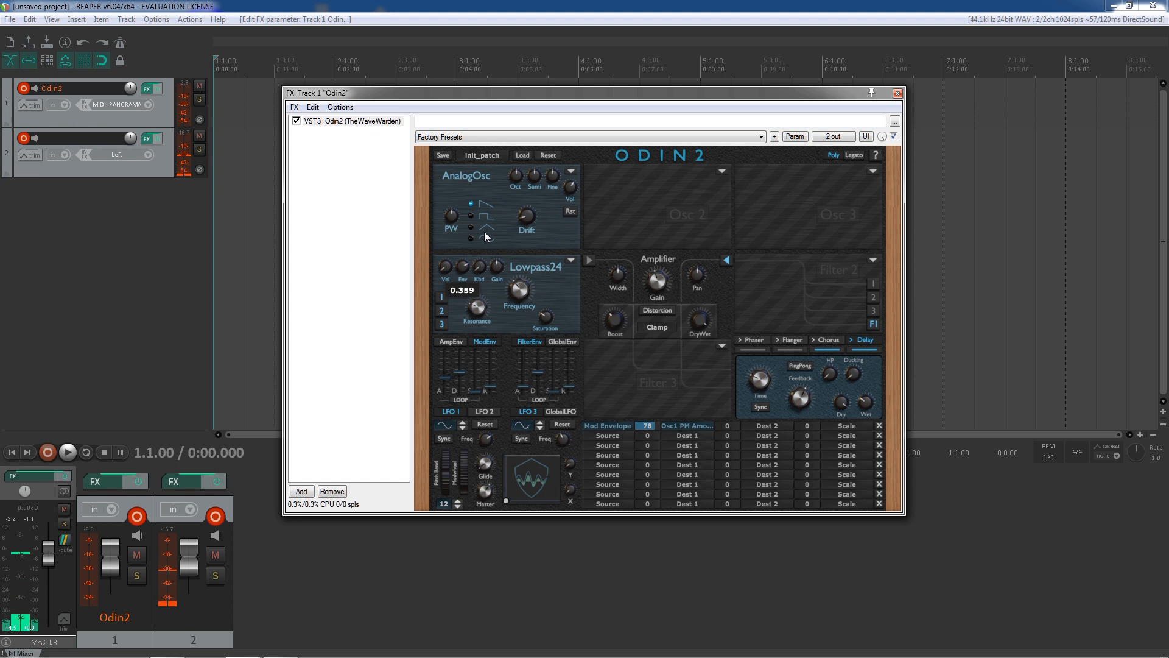
pyautogui.moveTo(463, 267)
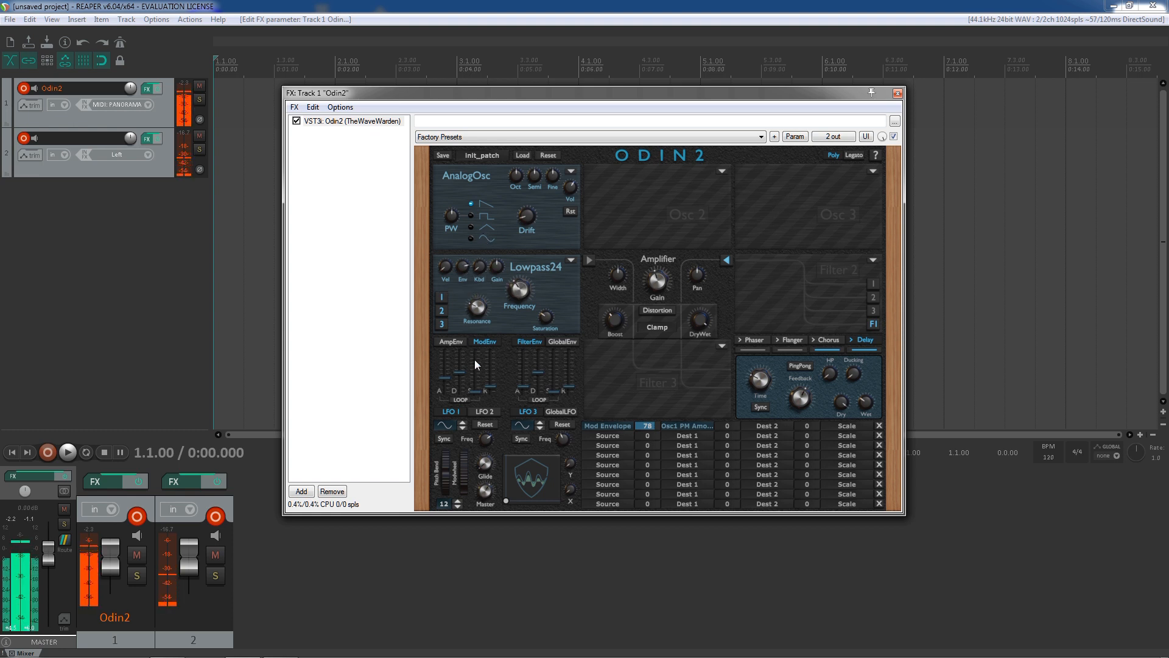
# Show the amp envelope and raise its sustain close to maximum
pyautogui.click(457, 341)
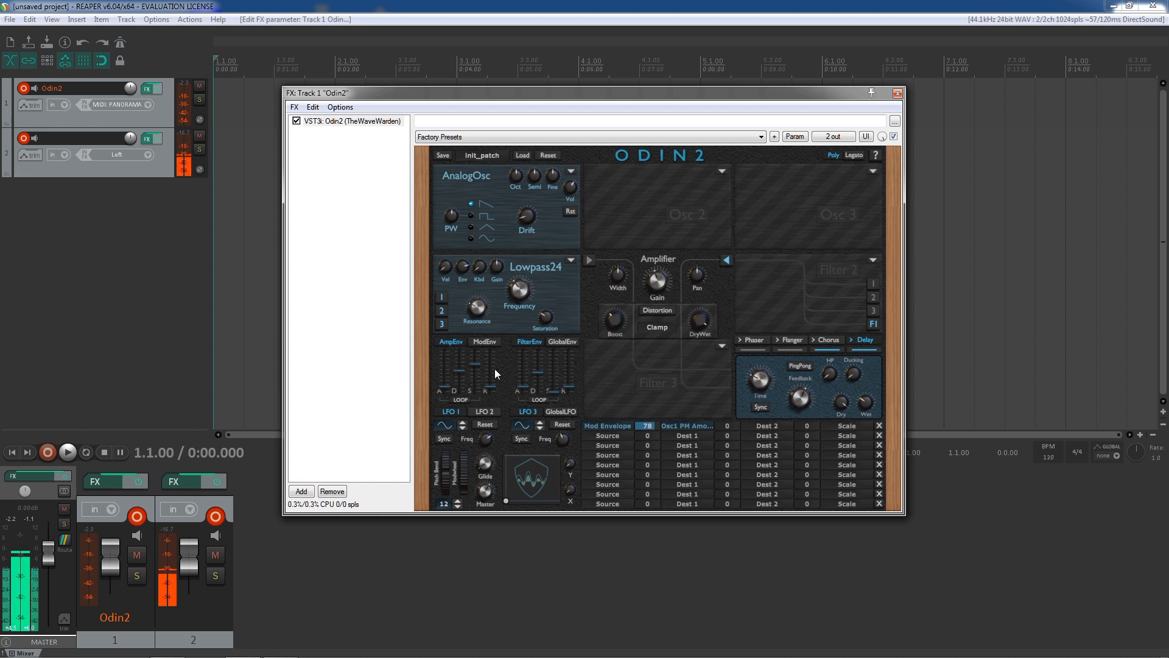
pyautogui.moveTo(481, 361); pyautogui.dragTo(481, 349)
# Try a 10 s attack on the filter envelope, settle on a much shorter one and fine-tune the Lowpass24 frequency
pyautogui.moveTo(523, 388); pyautogui.dragTo(538, 340)
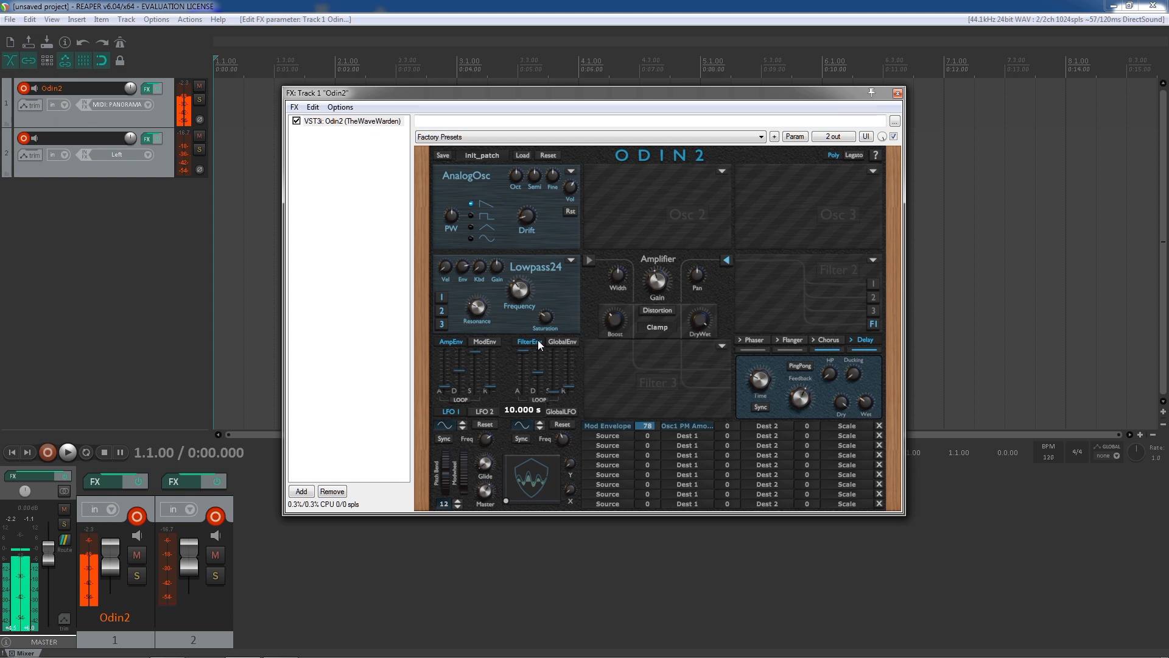
pyautogui.moveTo(538, 340); pyautogui.dragTo(544, 377)
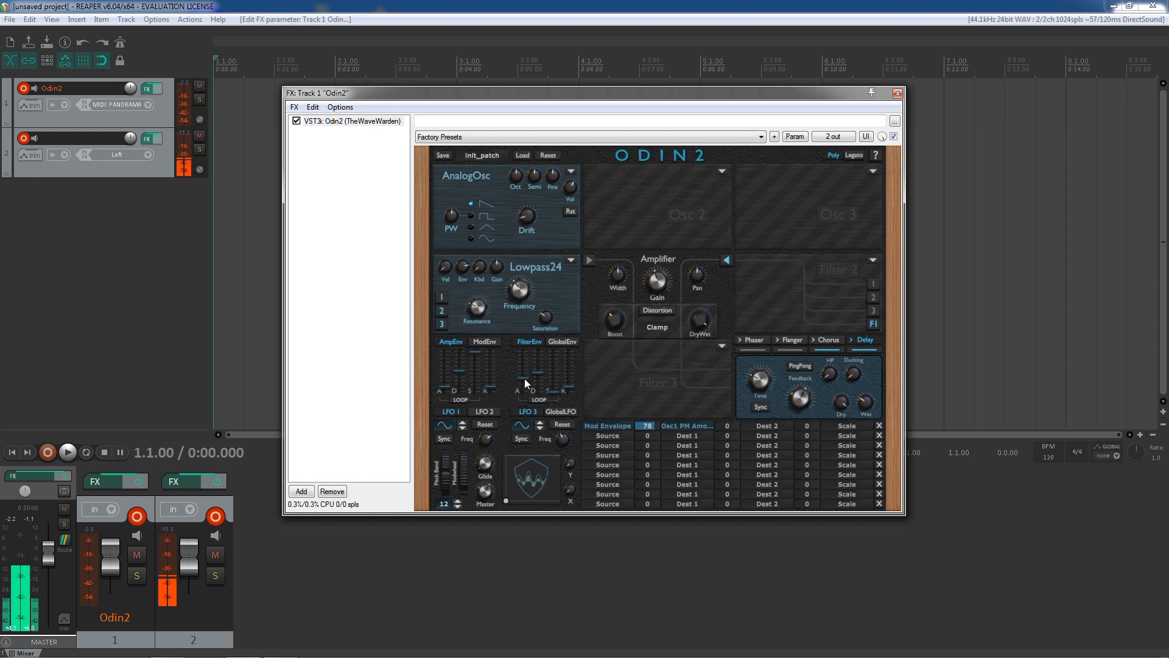
pyautogui.moveTo(526, 379)
pyautogui.moveTo(527, 379); pyautogui.dragTo(542, 375)
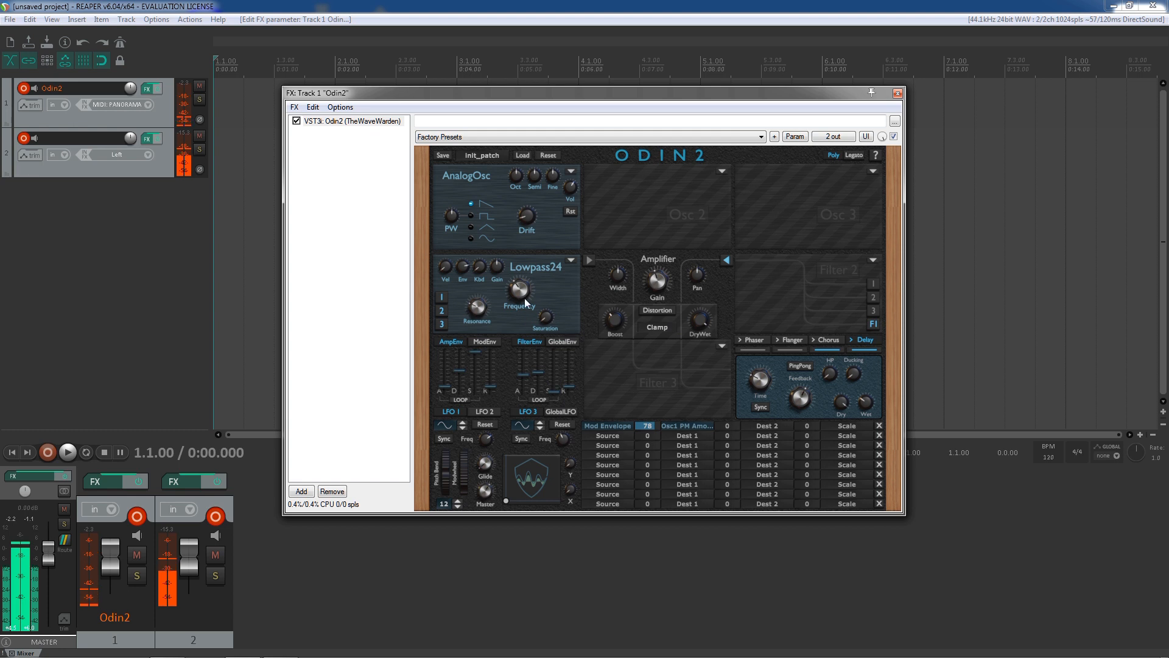
pyautogui.moveTo(522, 294); pyautogui.dragTo(527, 291)
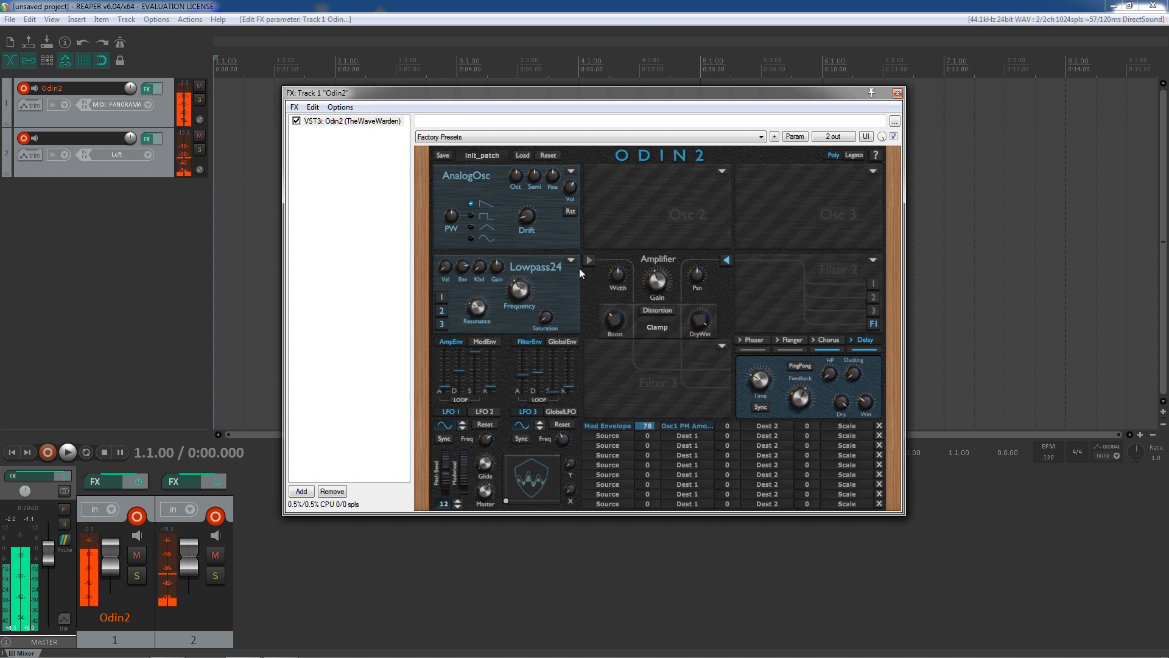
# Load an Analog Oscillator into the empty Osc 2 slot
pyautogui.click(724, 171)
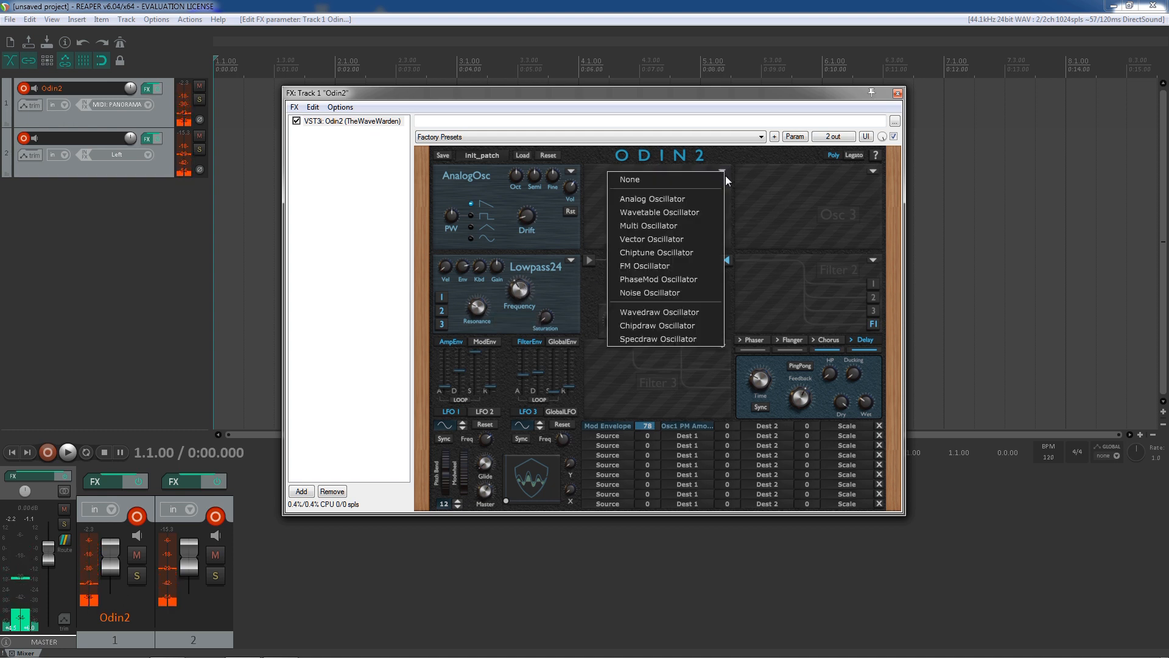
pyautogui.click(635, 195)
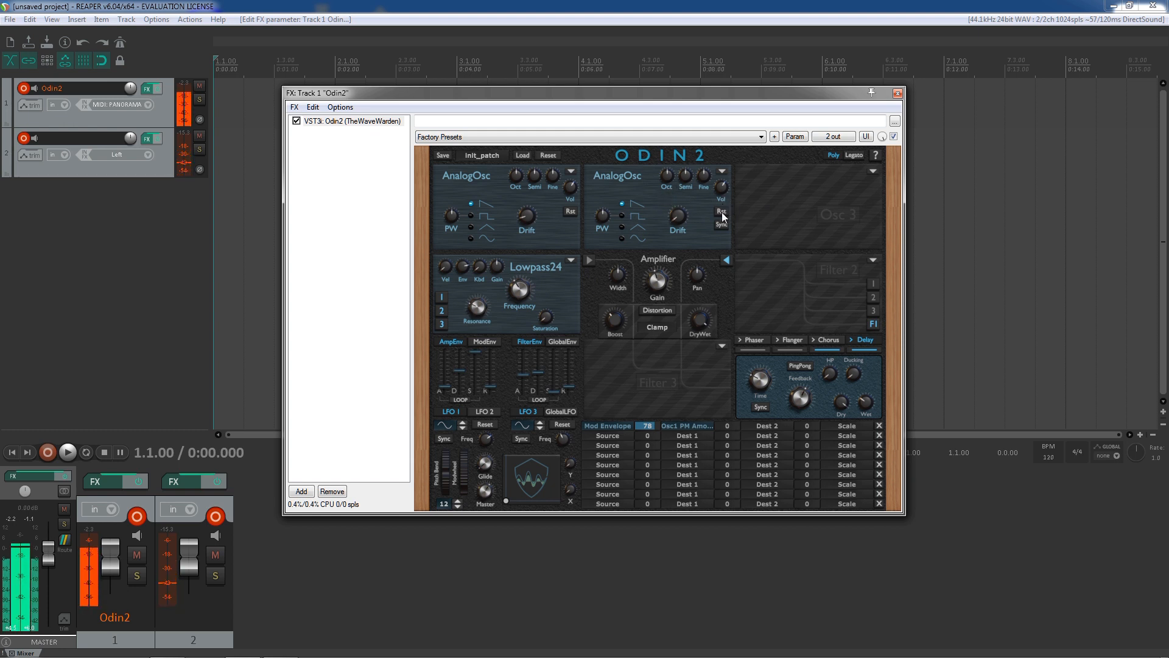
pyautogui.moveTo(681, 220)
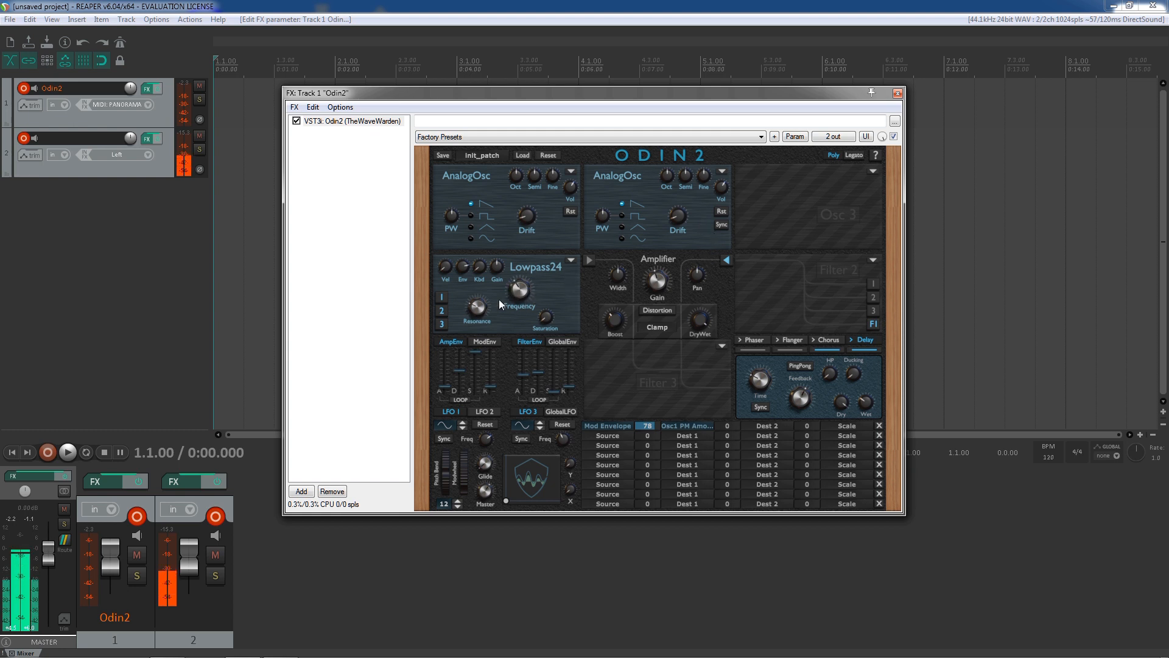
# Change the first modulation matrix row to Random modulating Filter1 Frequency with an amount of 11
pyautogui.click(612, 428)
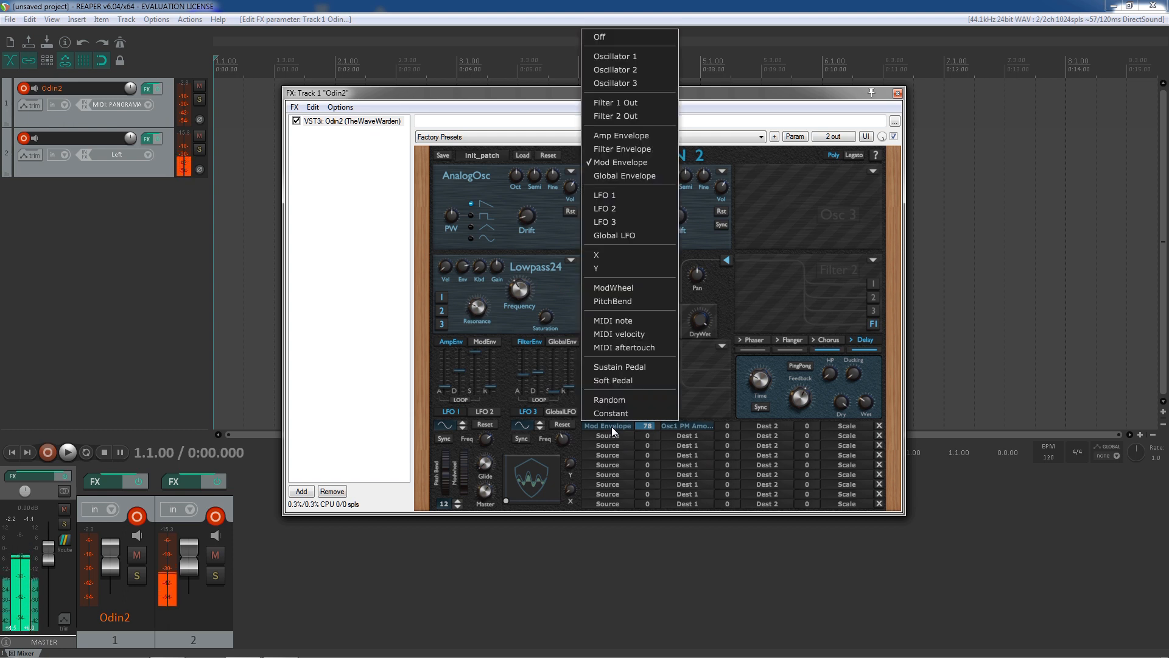
pyautogui.click(616, 402)
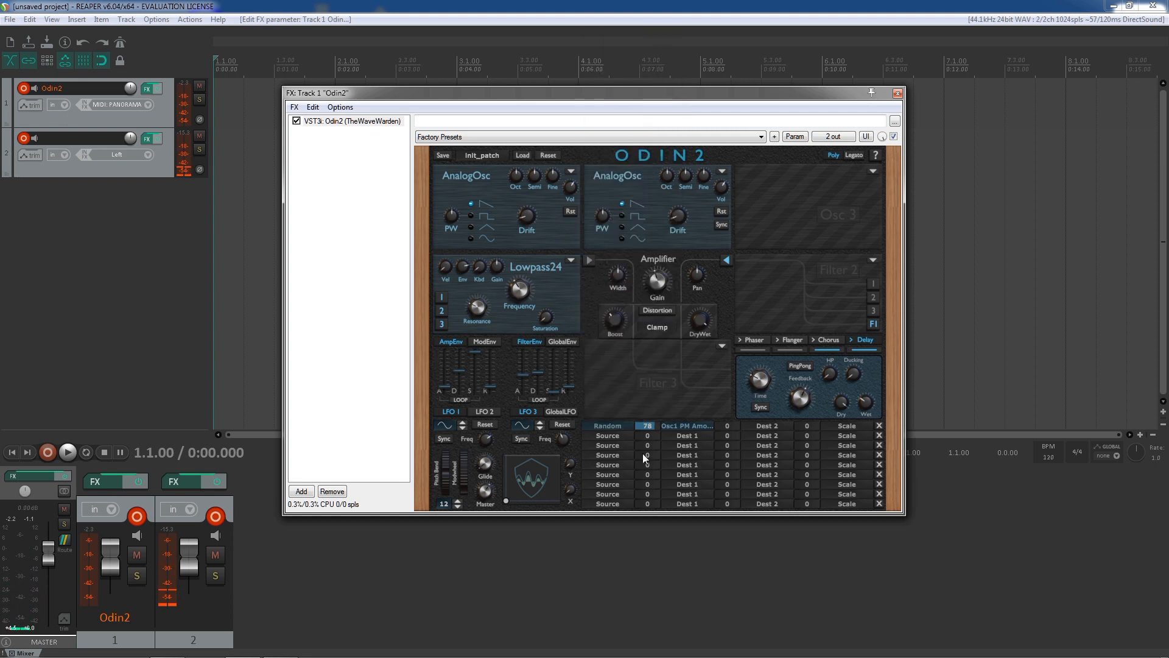
pyautogui.click(678, 425)
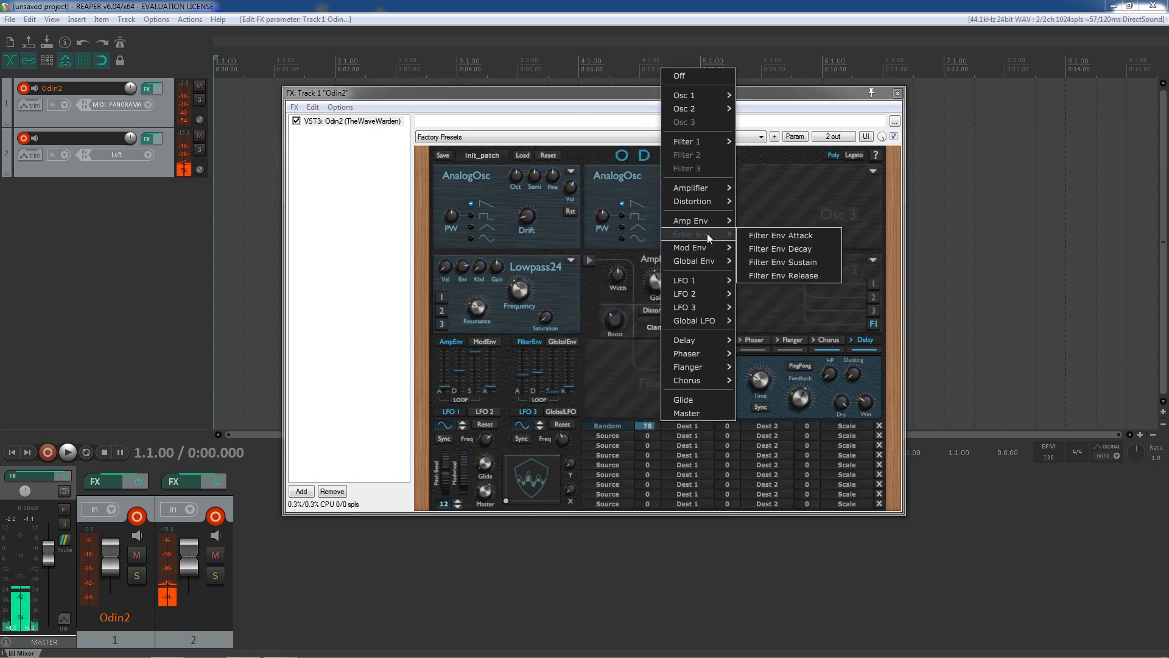
pyautogui.moveTo(710, 142)
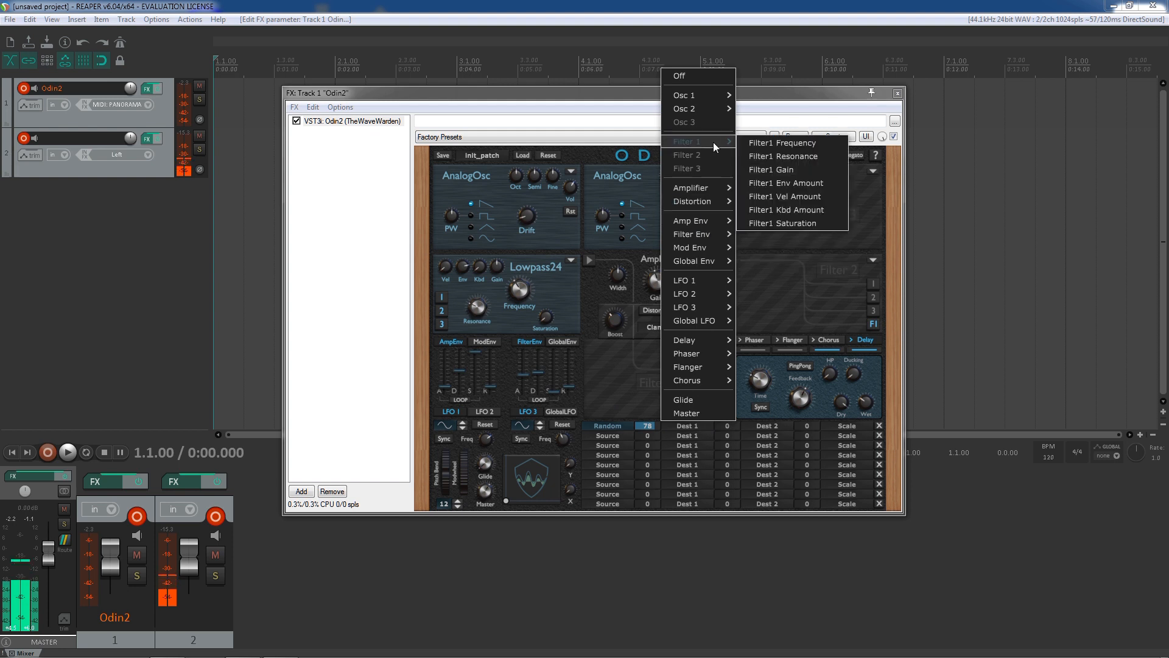
pyautogui.click(757, 143)
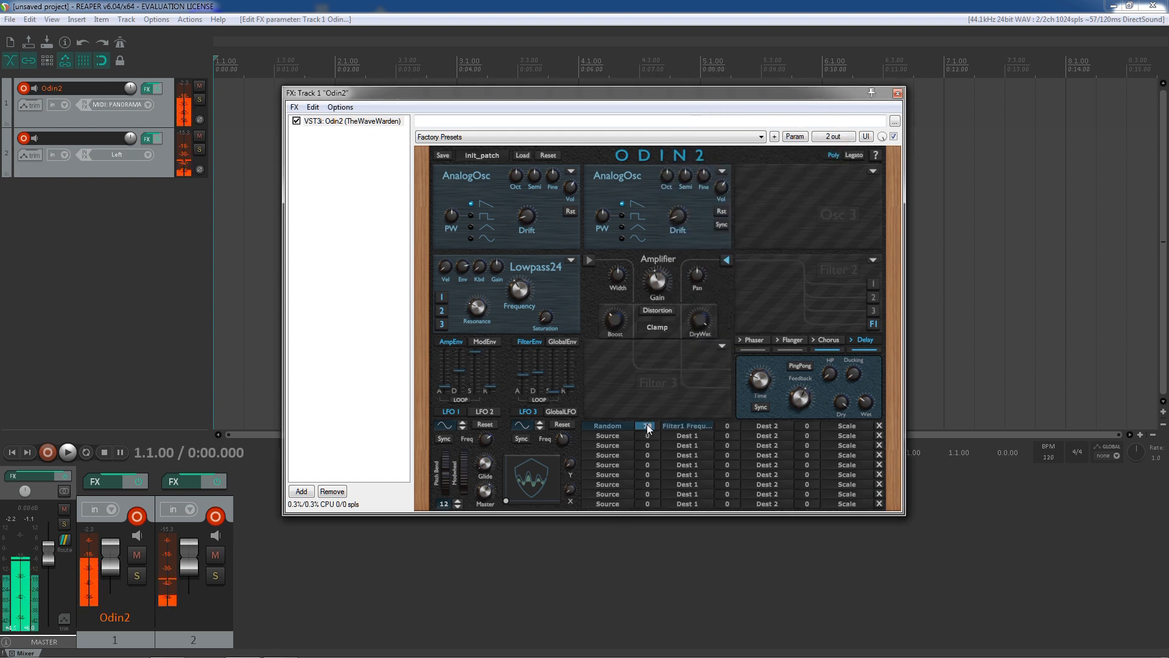
pyautogui.moveTo(647, 433); pyautogui.dragTo(645, 469)
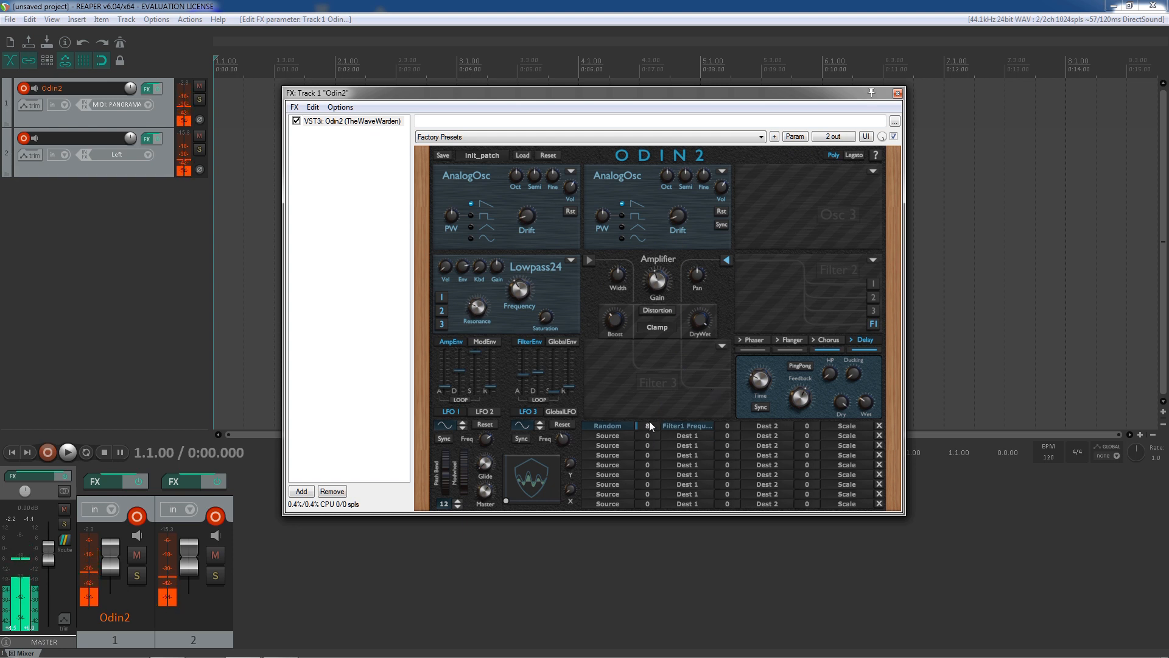
pyautogui.moveTo(653, 419); pyautogui.dragTo(653, 422)
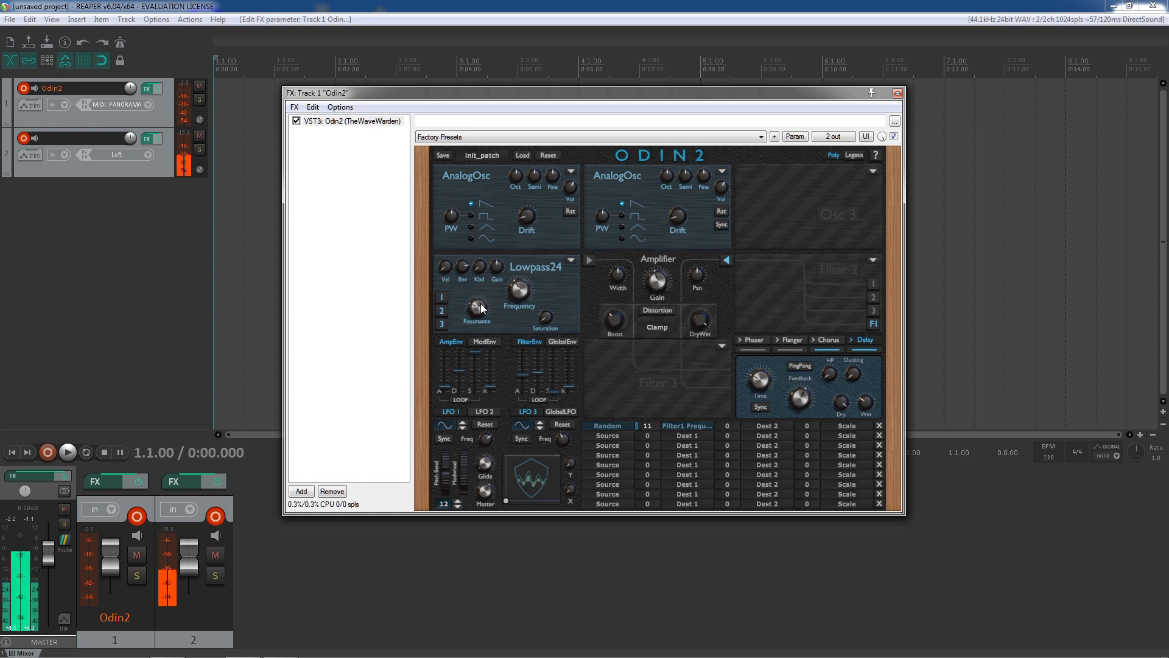
# Adjust the Lowpass24 filter's frequency together with its keyboard tracking amount
pyautogui.moveTo(483, 268)
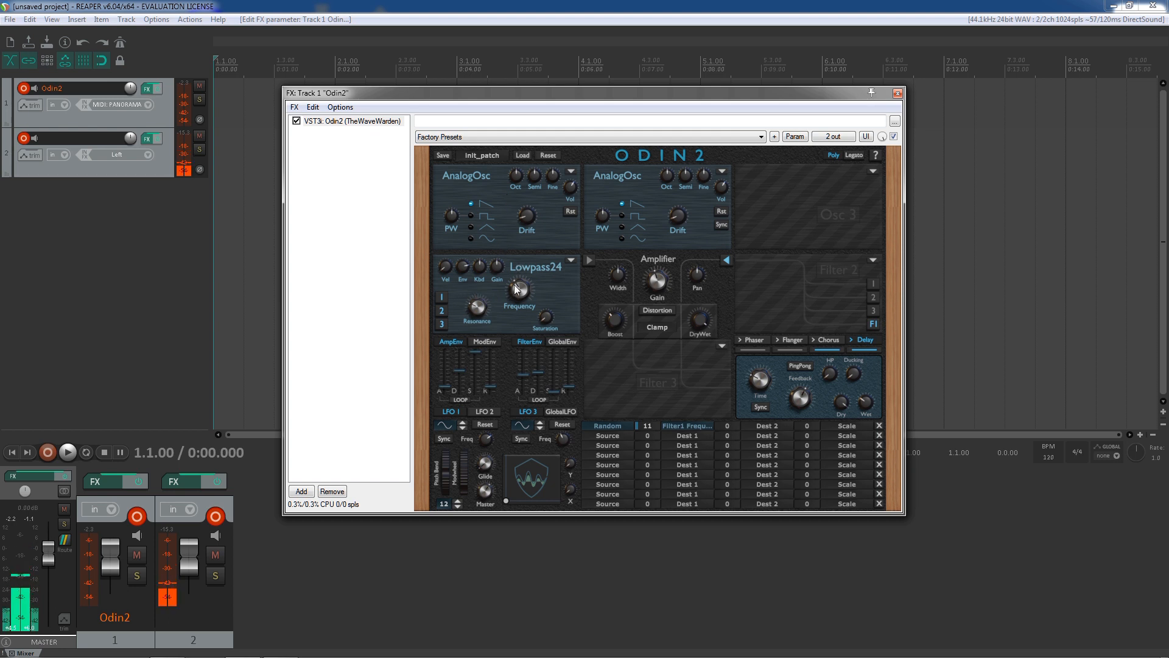
pyautogui.moveTo(517, 291)
pyautogui.moveTo(514, 294); pyautogui.dragTo(512, 298)
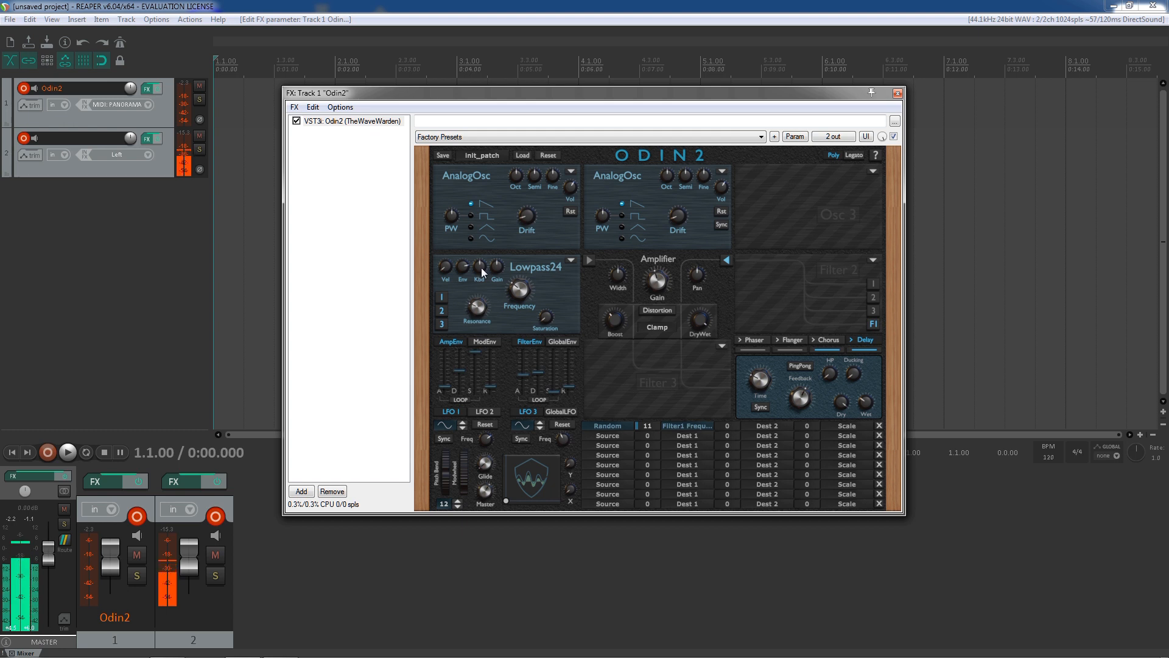
pyautogui.moveTo(482, 272); pyautogui.dragTo(528, 298)
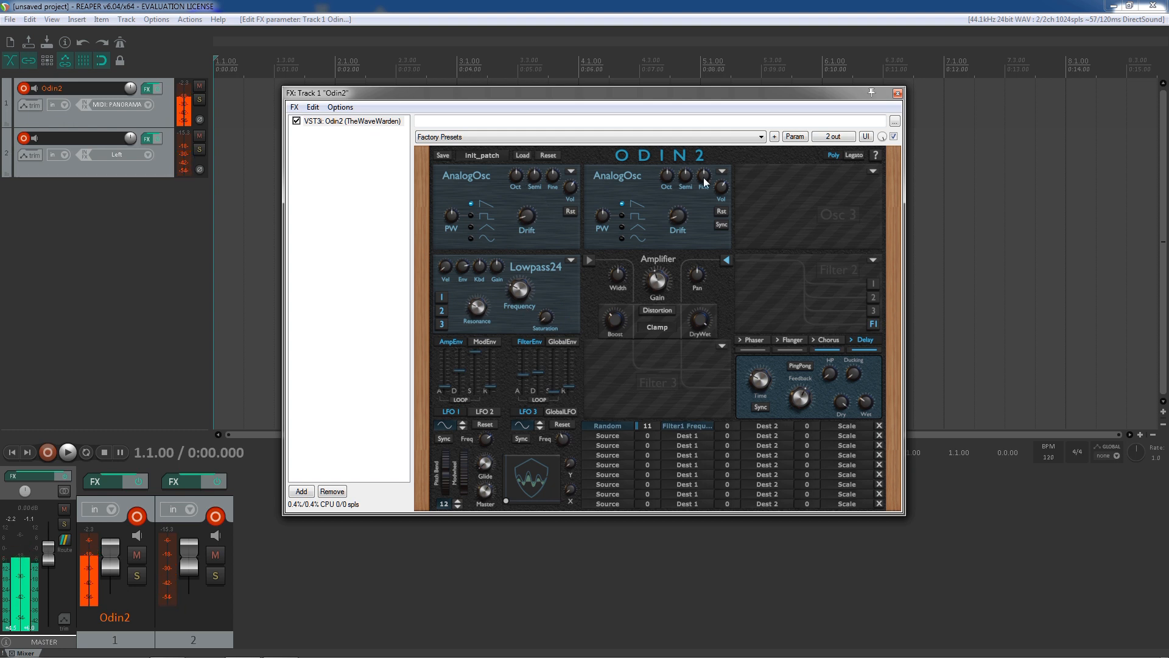
# Set oscillator 2 to the square waveform and feed only oscillators 1 and 2 into the Lowpass24 filter, toggling their routing to compare
pyautogui.click(622, 215)
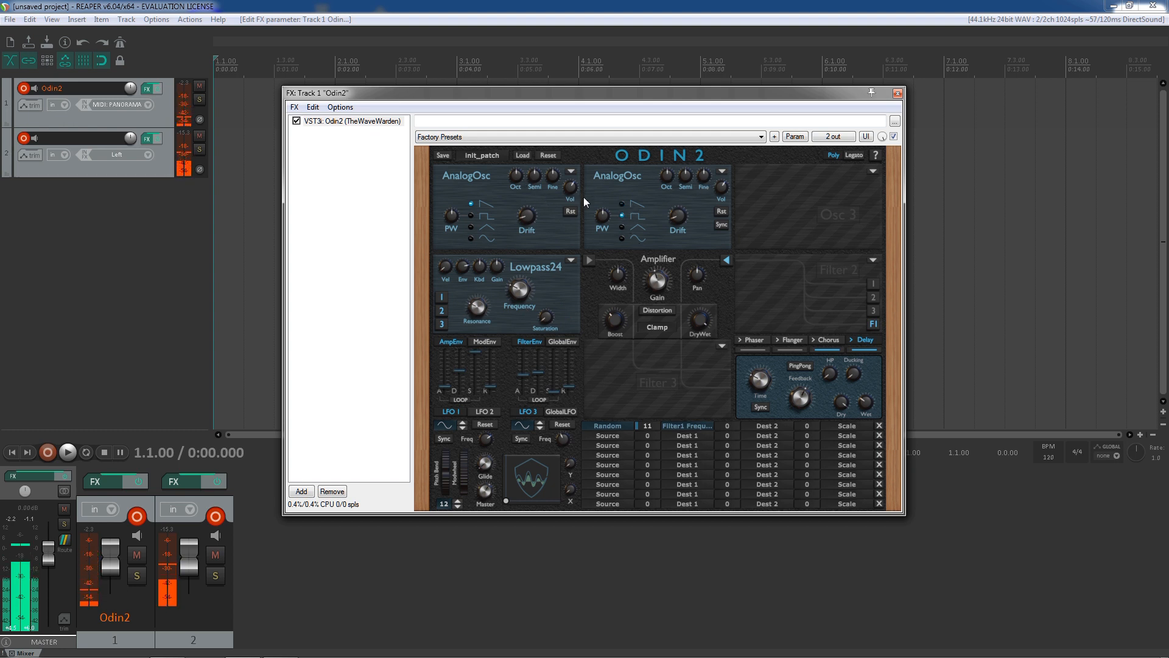
pyautogui.click(441, 324)
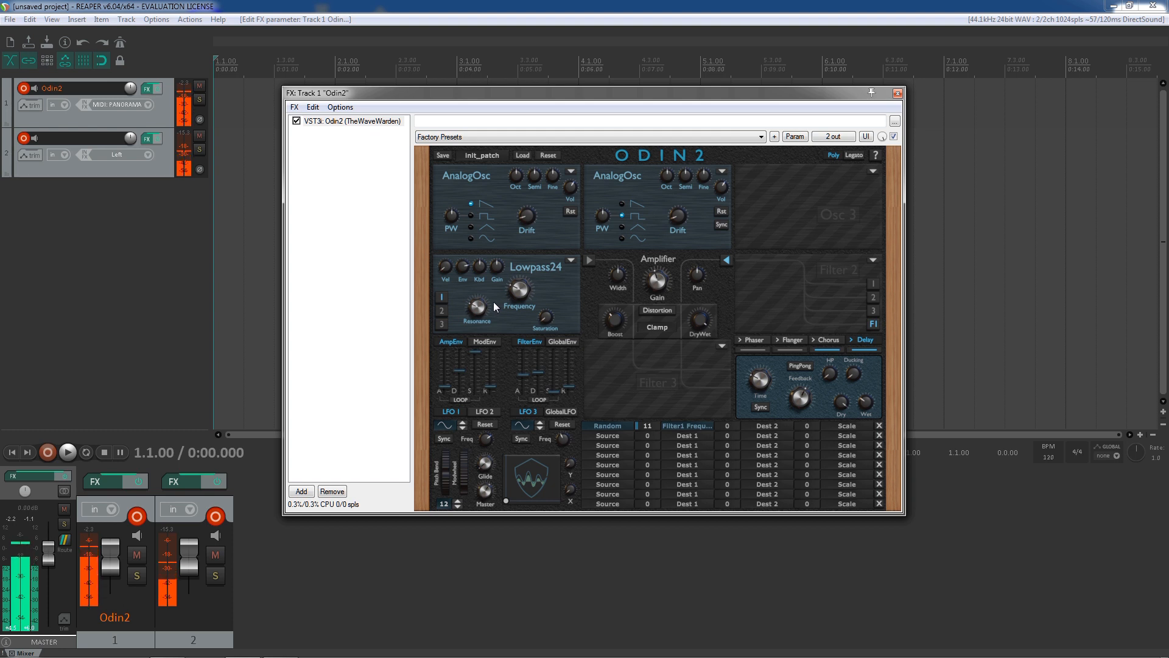
pyautogui.click(445, 312)
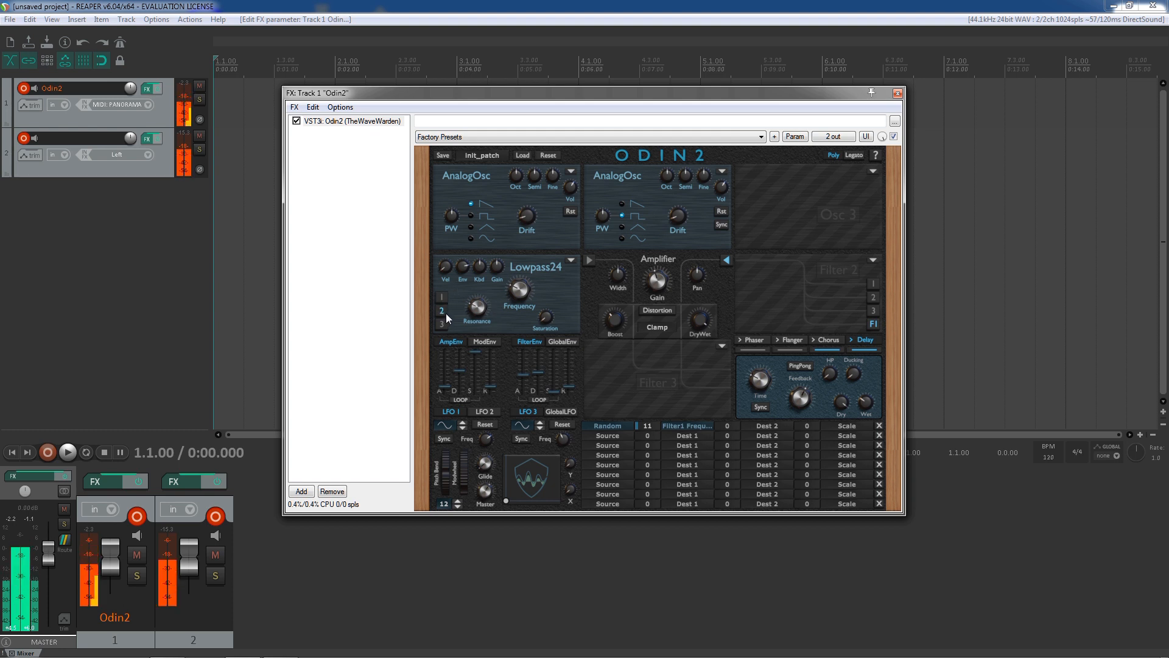
pyautogui.click(441, 298)
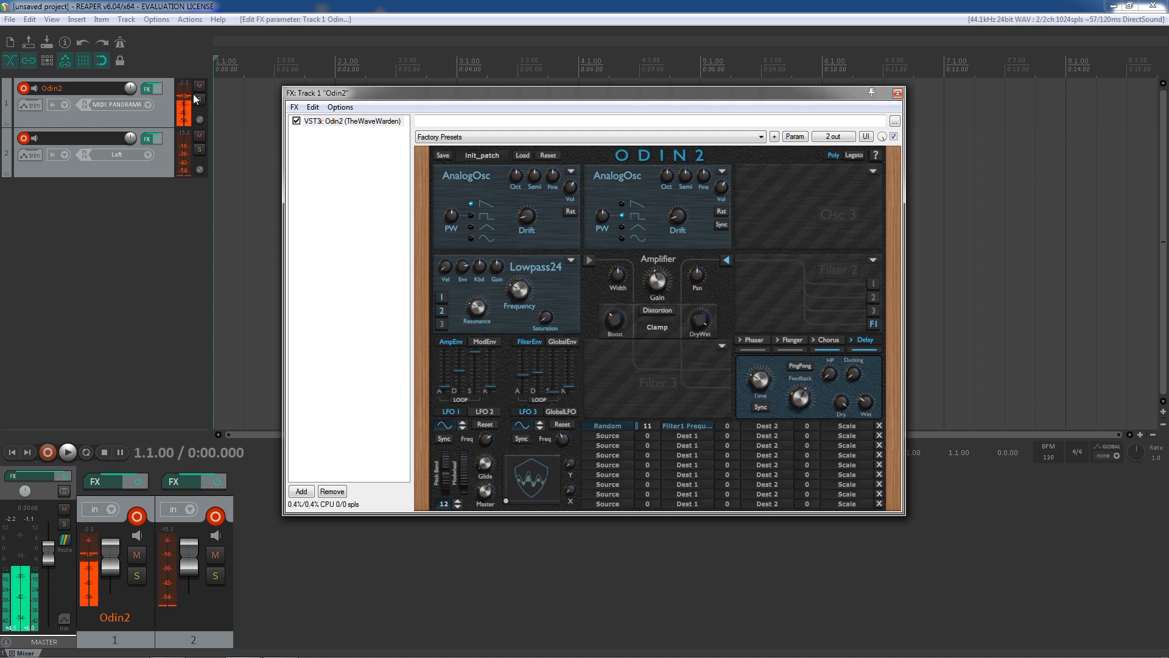
pyautogui.click(439, 311)
pyautogui.click(444, 312)
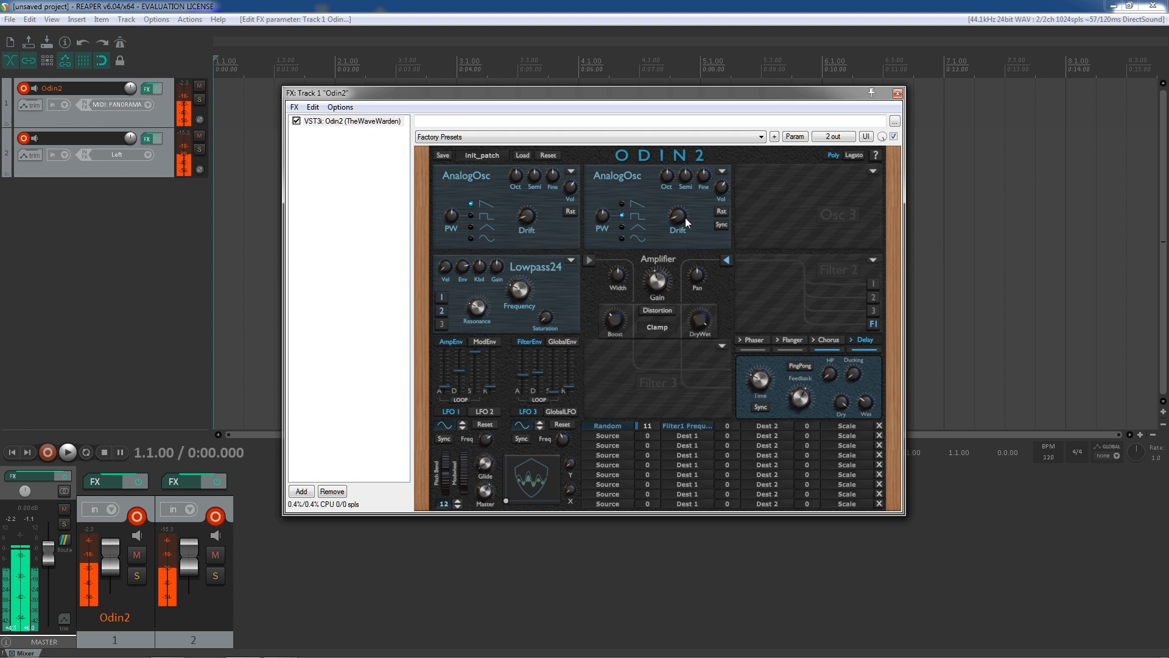
# Detune the two analog oscillators with their fine tuning and adjust oscillator 2's volume
pyautogui.moveTo(707, 177); pyautogui.dragTo(722, 159)
pyautogui.moveTo(723, 186)
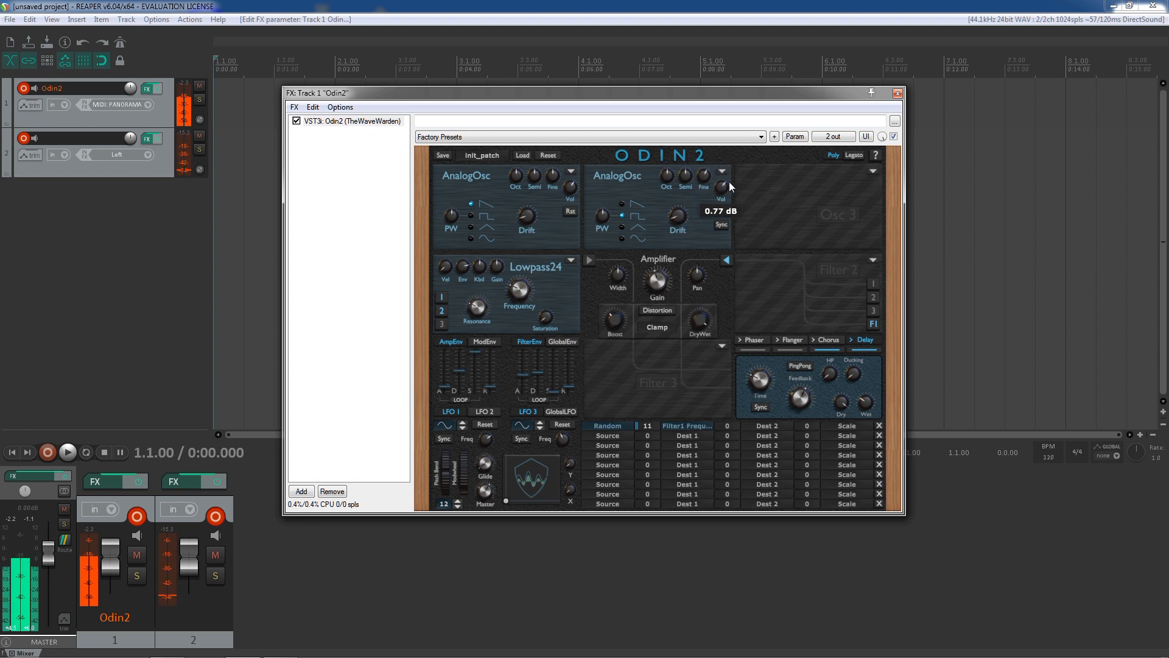
pyautogui.moveTo(734, 174); pyautogui.dragTo(733, 175)
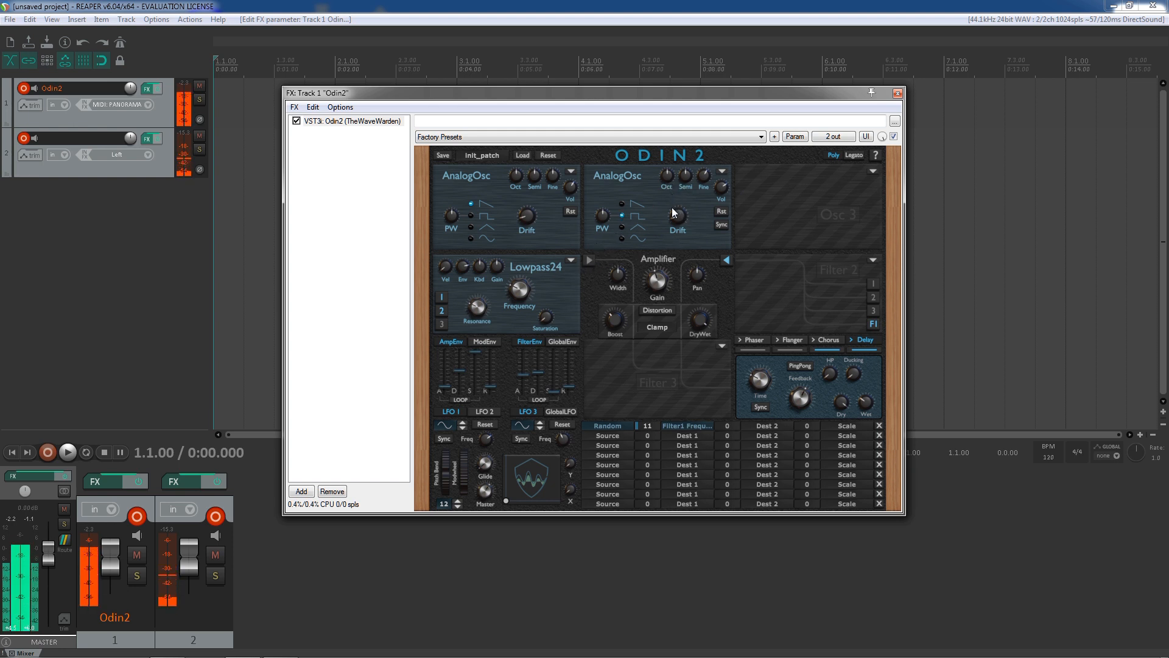
pyautogui.moveTo(704, 176)
pyautogui.mouseDown()
pyautogui.moveTo(715, 134)
pyautogui.moveTo(713, 171)
pyautogui.mouseUp()
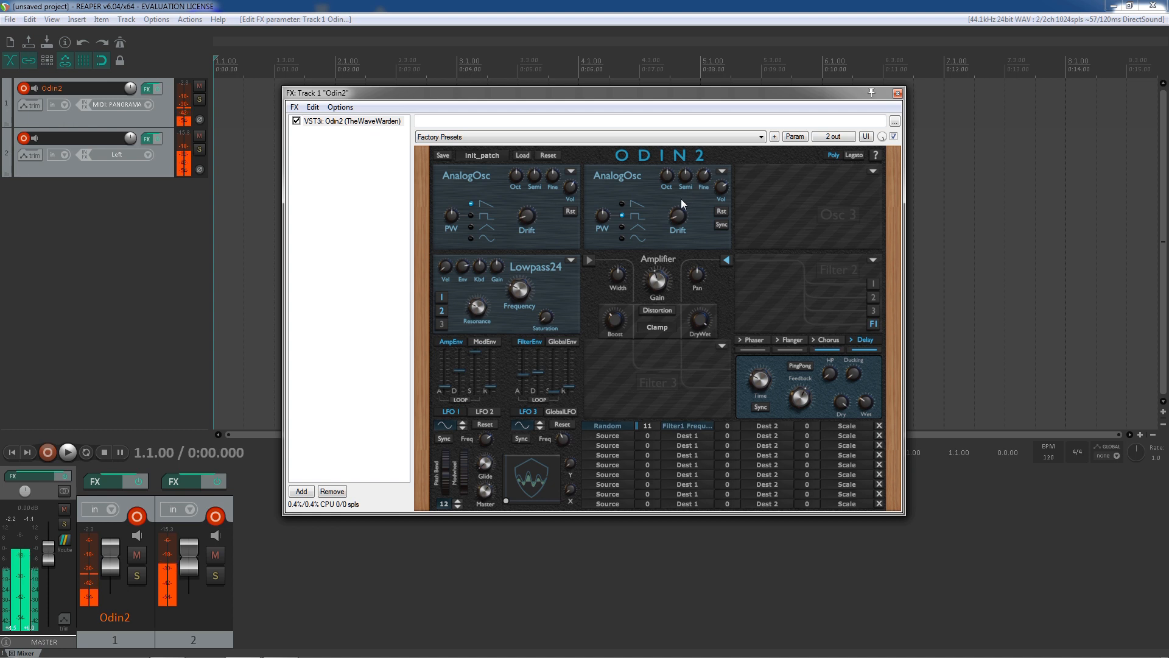
pyautogui.moveTo(556, 181); pyautogui.dragTo(557, 196)
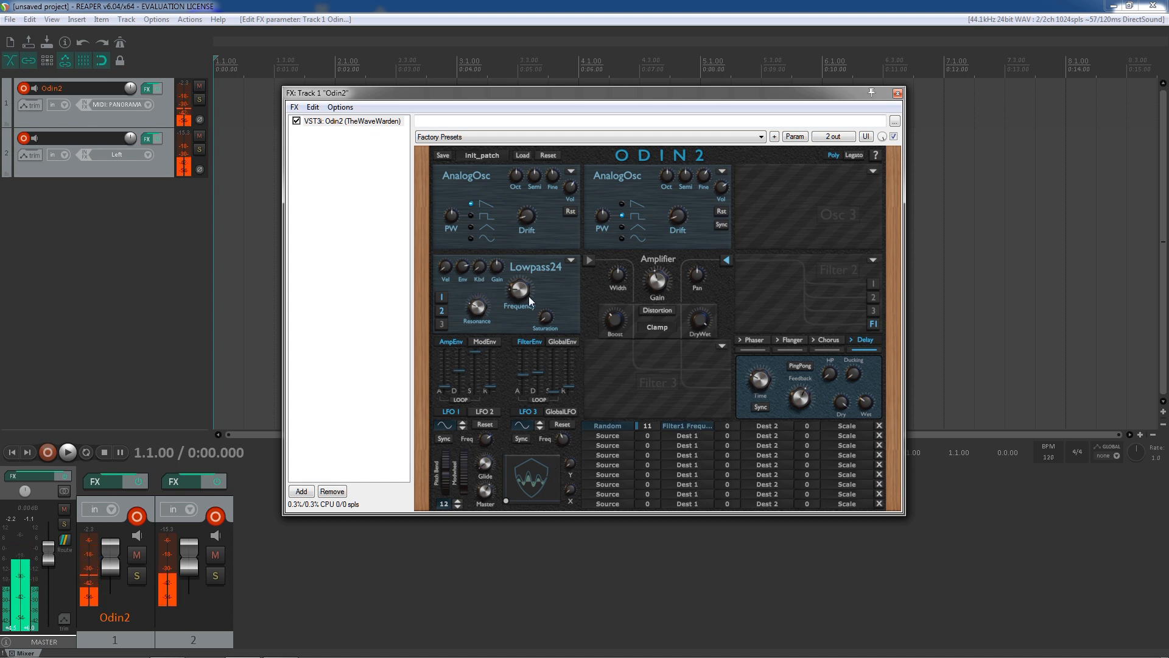
# Set the Lowpass24 frequency to about 162 Hz and raise the filter envelope's sustain to around mid-level
pyautogui.moveTo(525, 274); pyautogui.dragTo(520, 279)
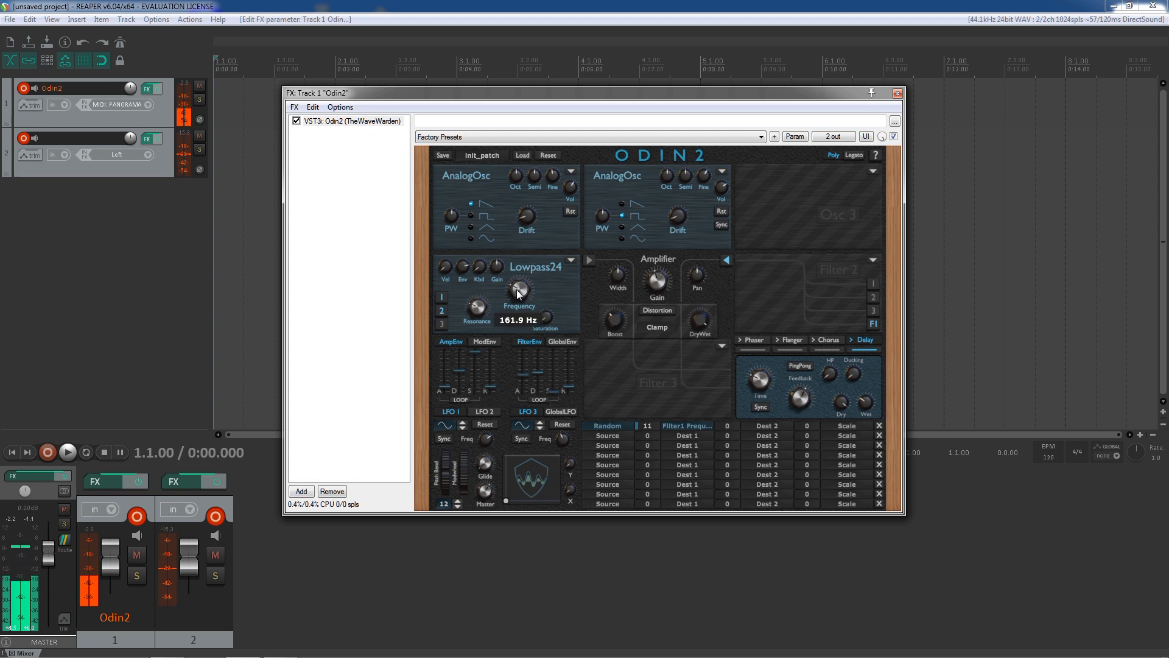
pyautogui.moveTo(547, 321)
pyautogui.moveTo(552, 379); pyautogui.dragTo(558, 355)
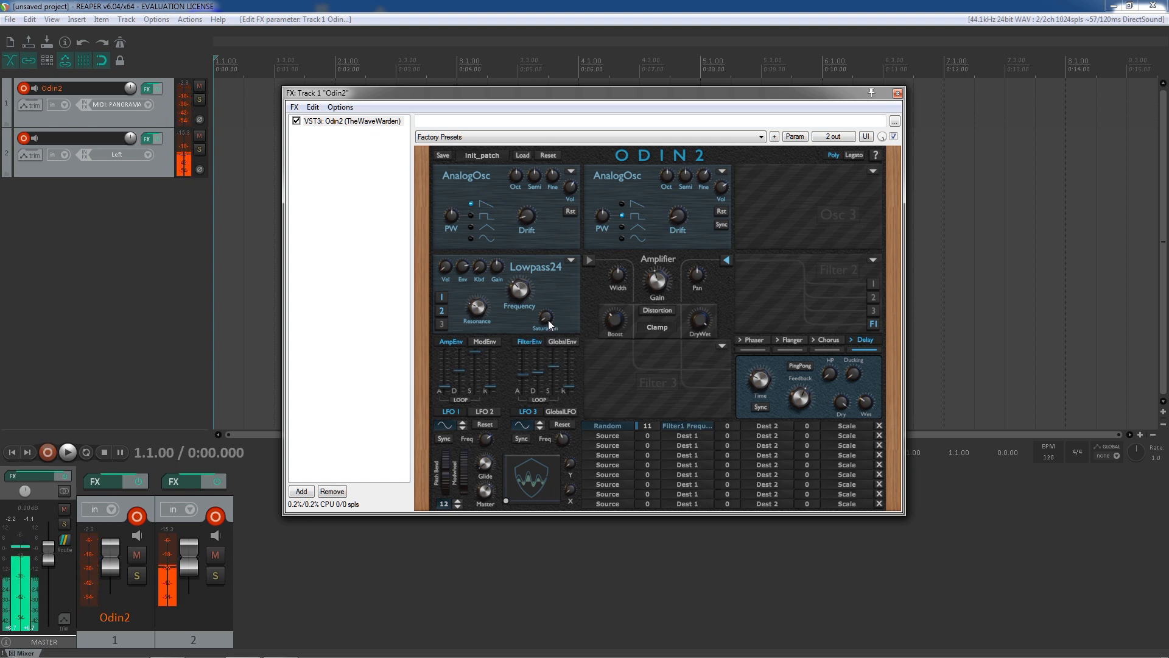
# Adjust the Lowpass24 filter's saturation up and down to add some drive
pyautogui.moveTo(548, 319); pyautogui.dragTo(552, 309)
pyautogui.moveTo(552, 309); pyautogui.dragTo(539, 320)
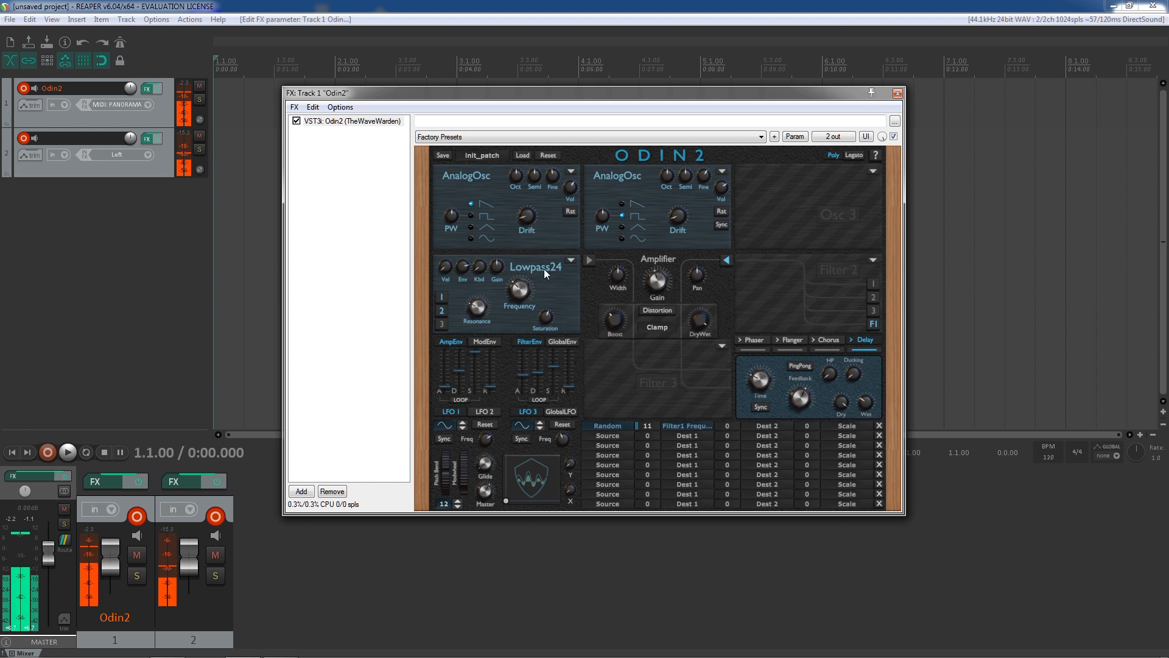
pyautogui.moveTo(545, 395)
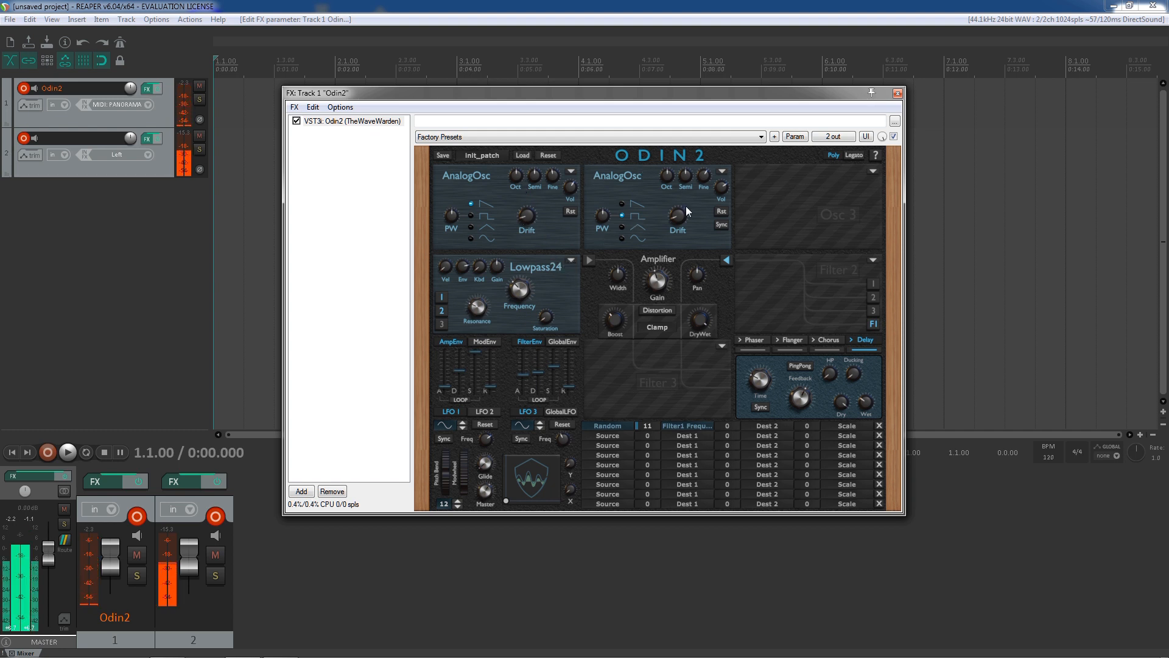
# Route LFO 1 to oscillator 1's exponential pitch with amount 7 in the modulation matrix's second row and lower LFO 1's frequency slightly
pyautogui.click(611, 434)
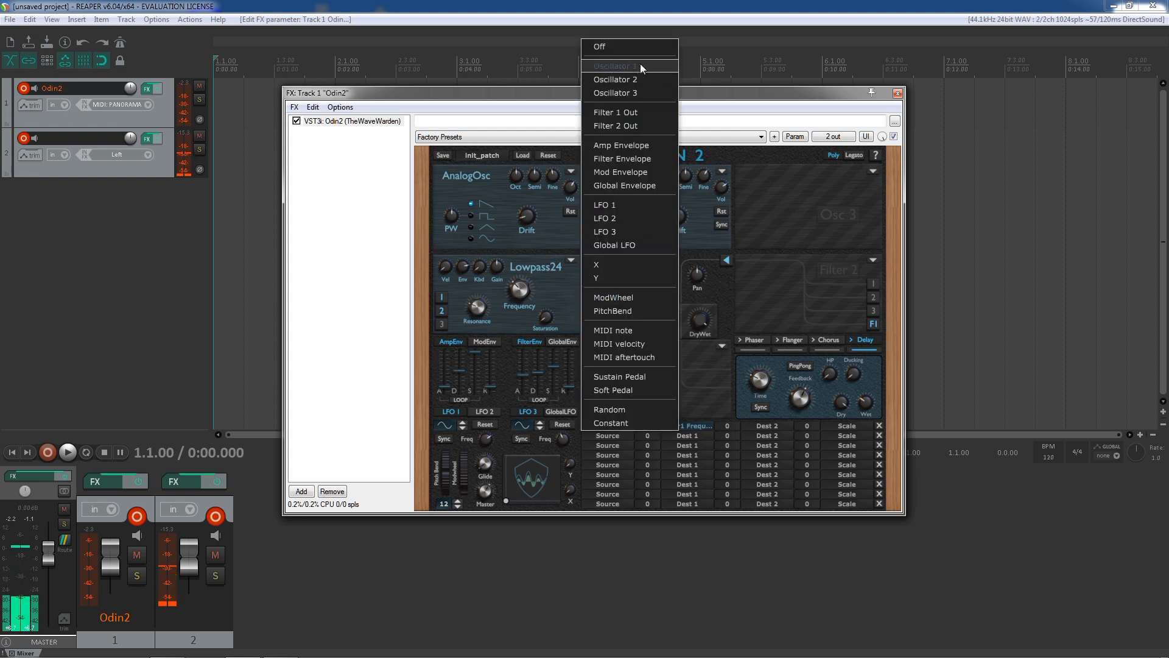
pyautogui.click(611, 203)
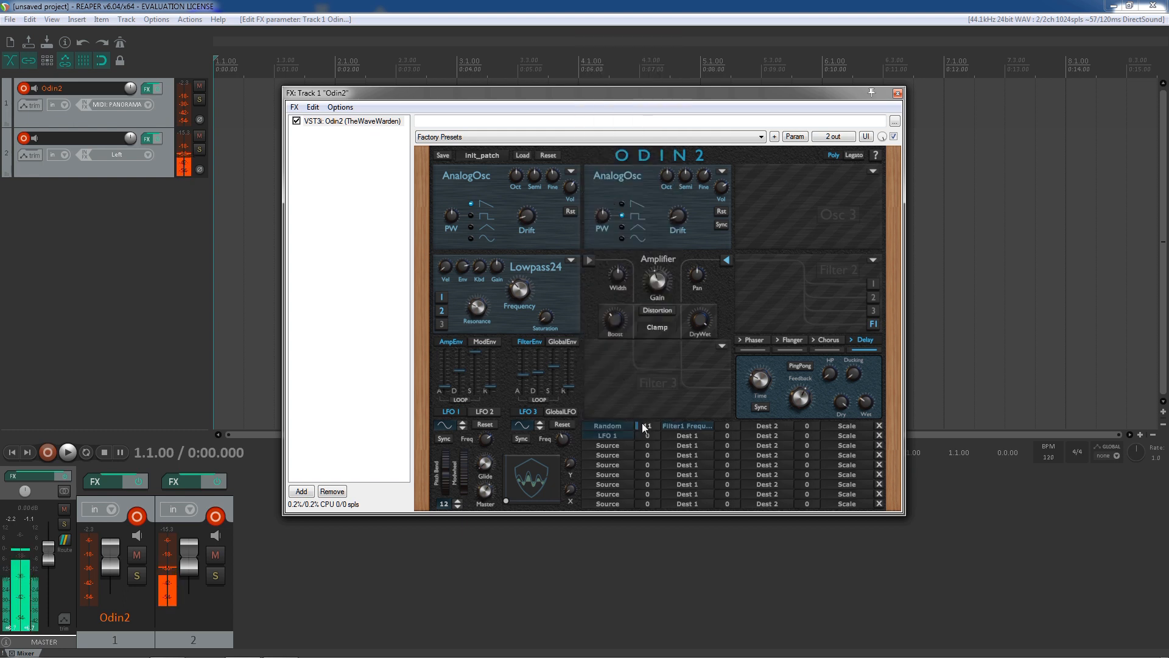
pyautogui.click(685, 436)
pyautogui.moveTo(709, 108)
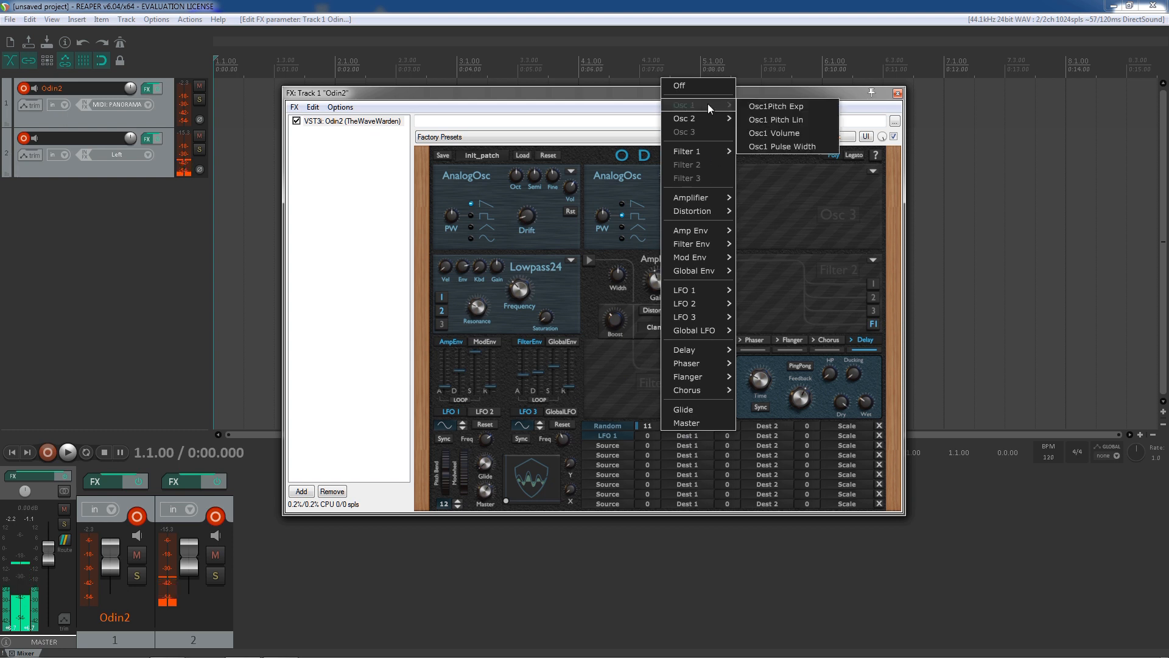
pyautogui.click(747, 105)
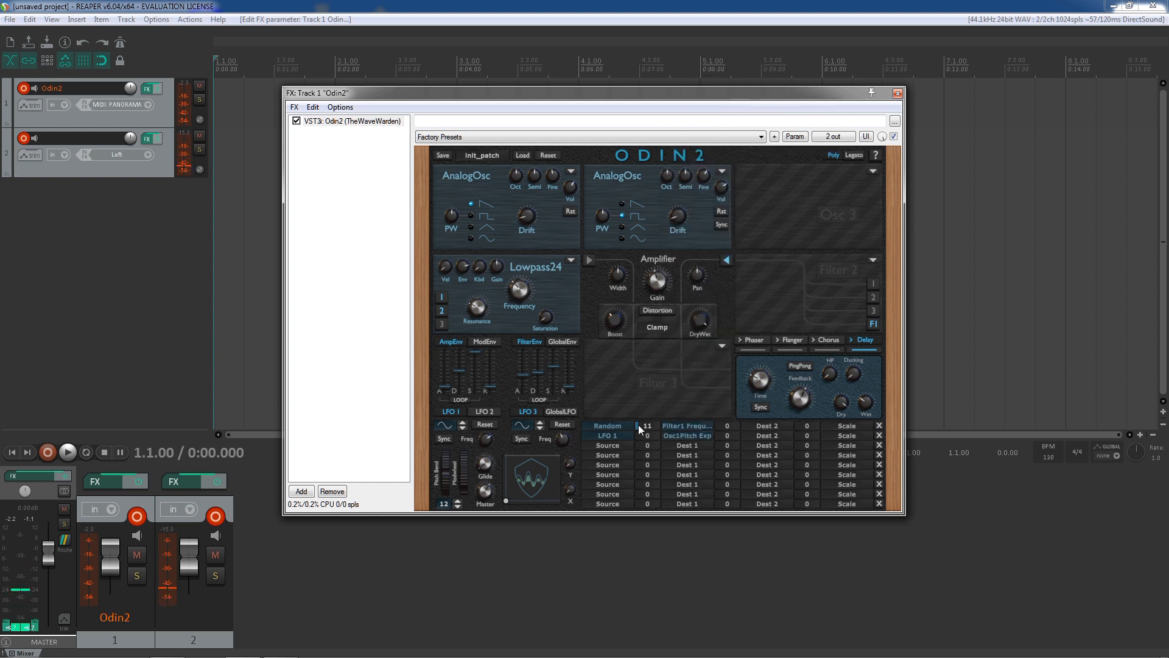
pyautogui.moveTo(661, 432); pyautogui.dragTo(663, 430)
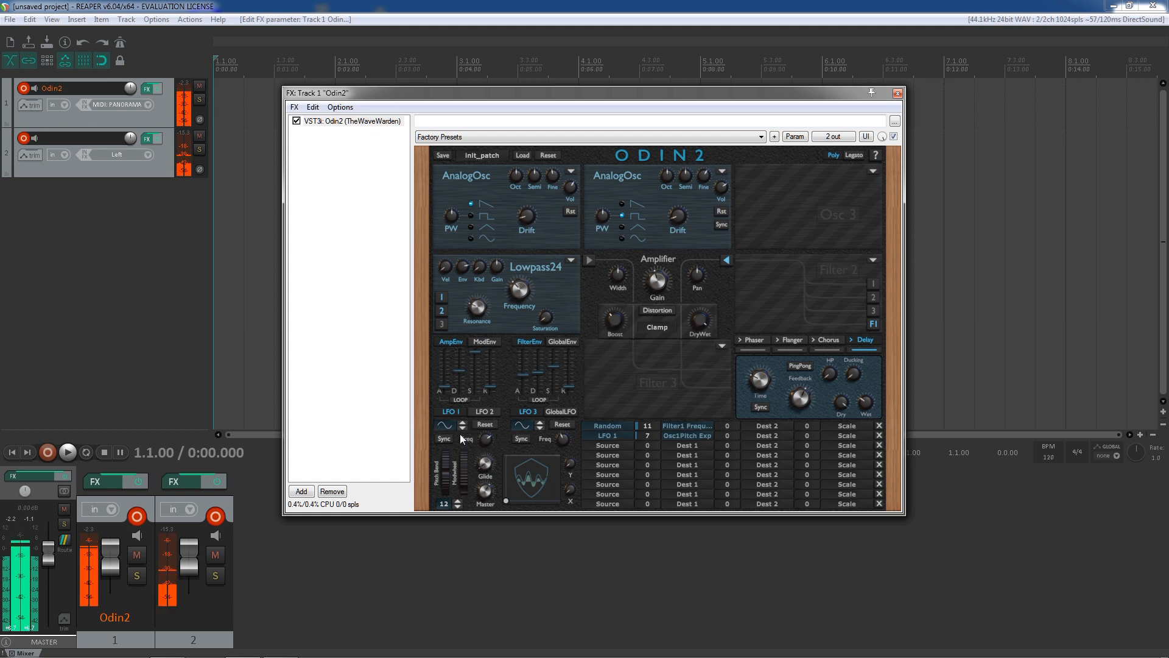
pyautogui.moveTo(487, 441)
pyautogui.moveTo(487, 444); pyautogui.dragTo(487, 466)
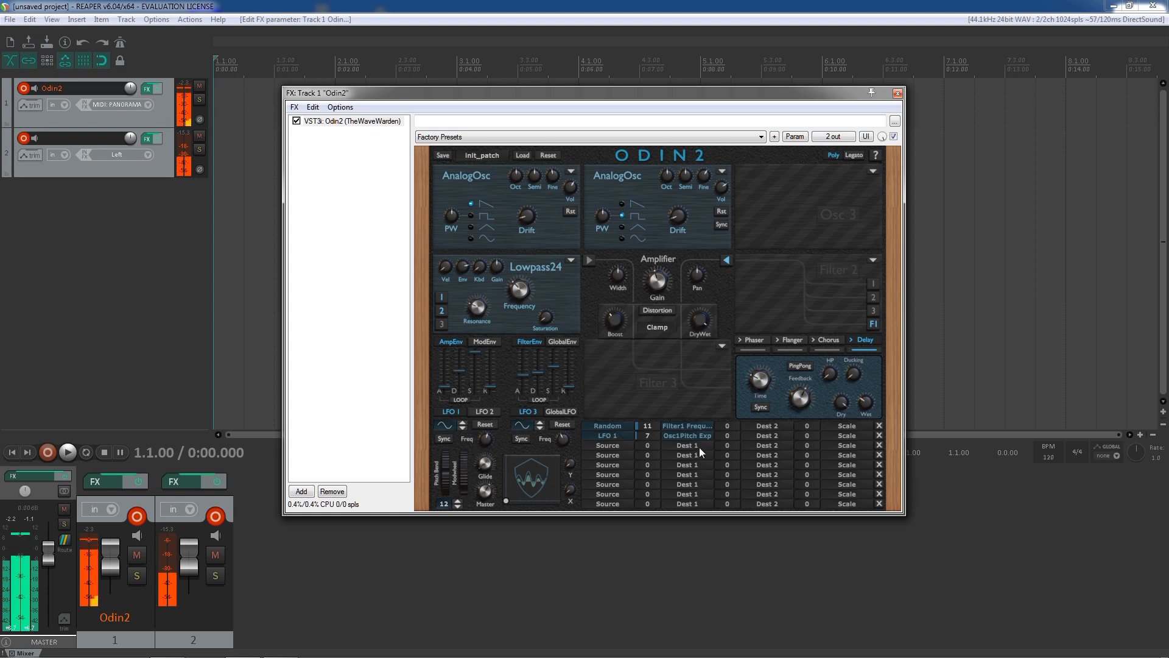
# Add oscillator 2's exponential pitch as LFO 1's second destination with a modulation amount of 7
pyautogui.click(758, 435)
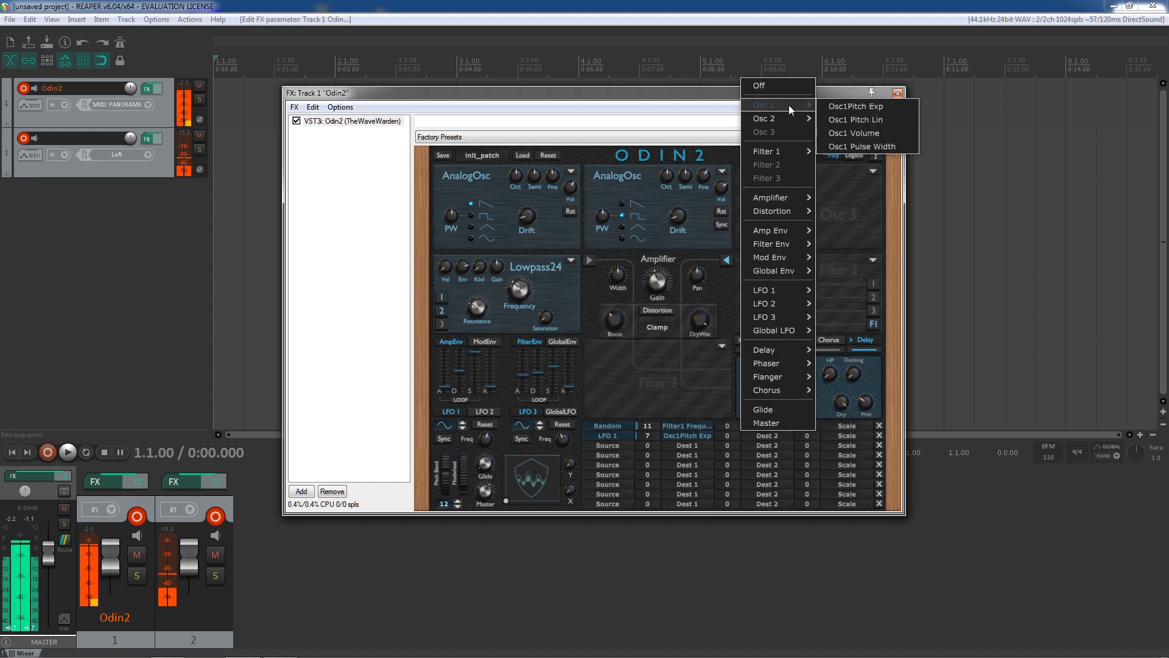
pyautogui.moveTo(799, 120)
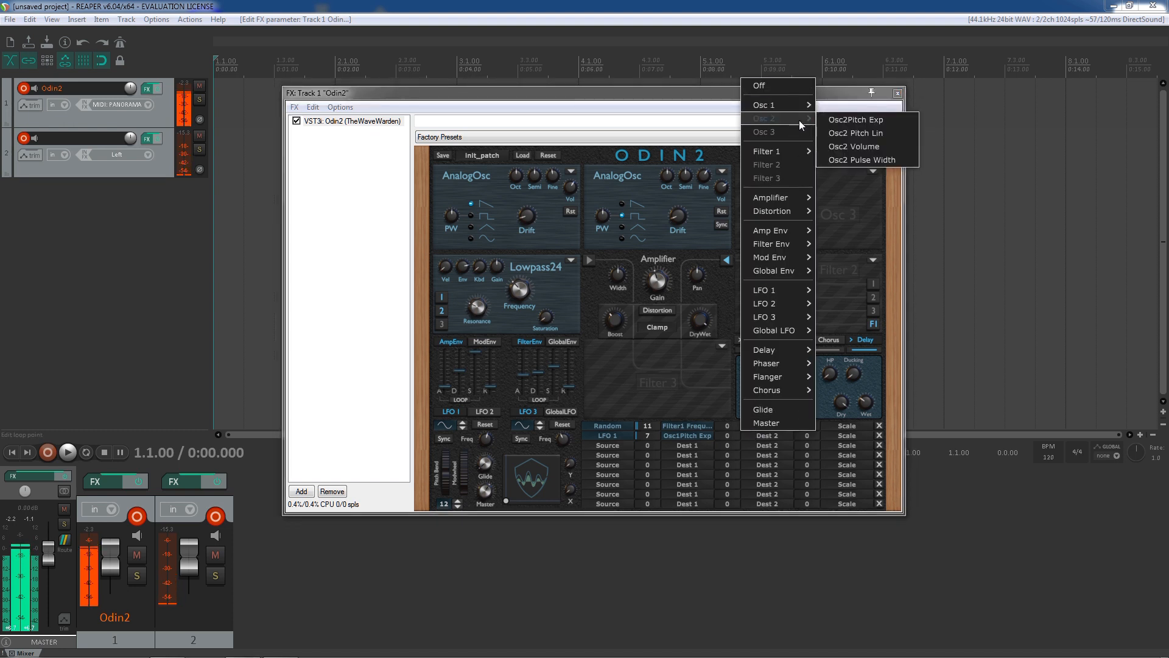
pyautogui.click(843, 120)
pyautogui.moveTo(732, 434); pyautogui.dragTo(744, 431)
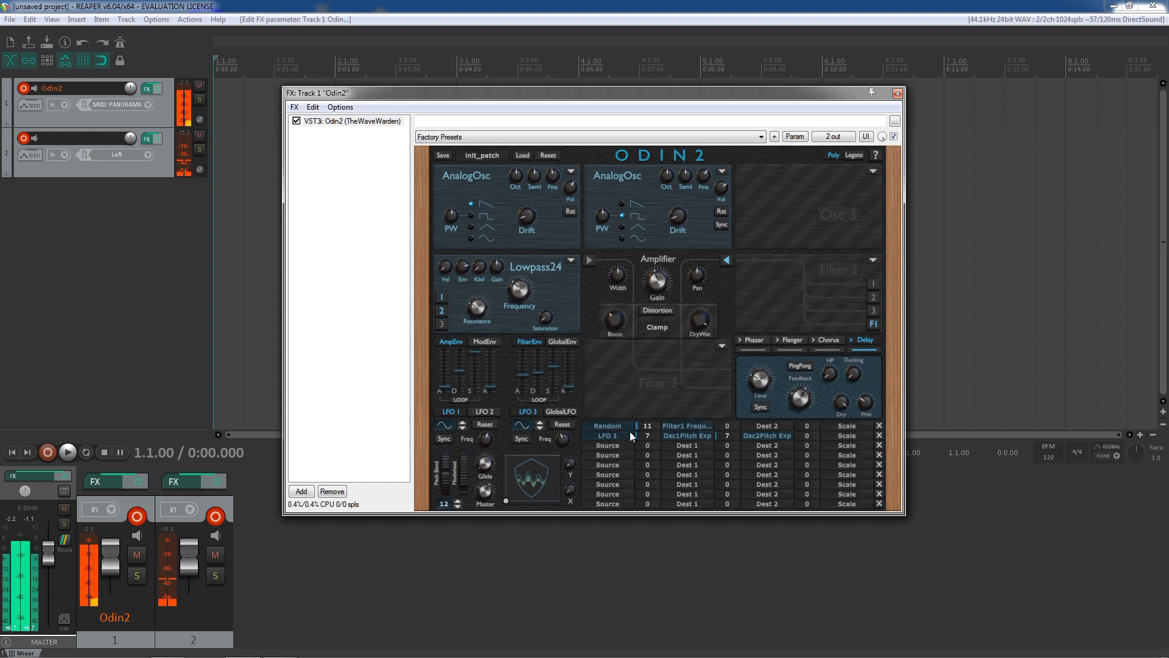
# Fine-tune LFO 1's pitch modulation amounts to 8 for oscillator 1 and 10 for oscillator 2
pyautogui.moveTo(638, 435); pyautogui.dragTo(659, 466)
pyautogui.moveTo(659, 425); pyautogui.dragTo(659, 432)
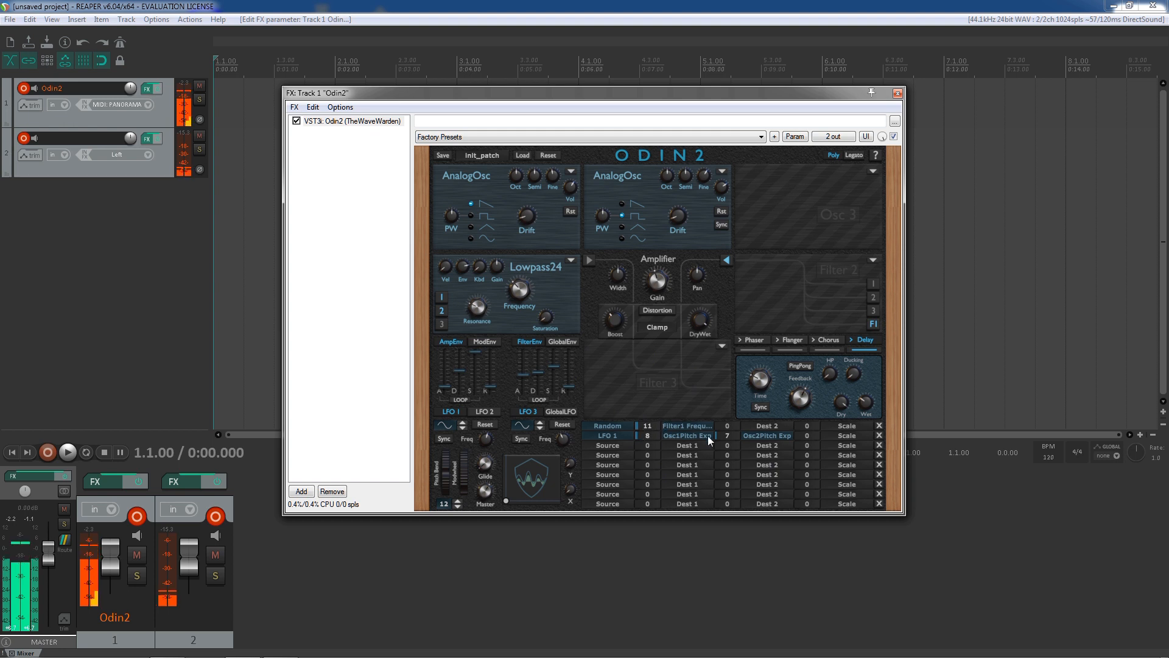
pyautogui.moveTo(735, 438); pyautogui.dragTo(740, 434)
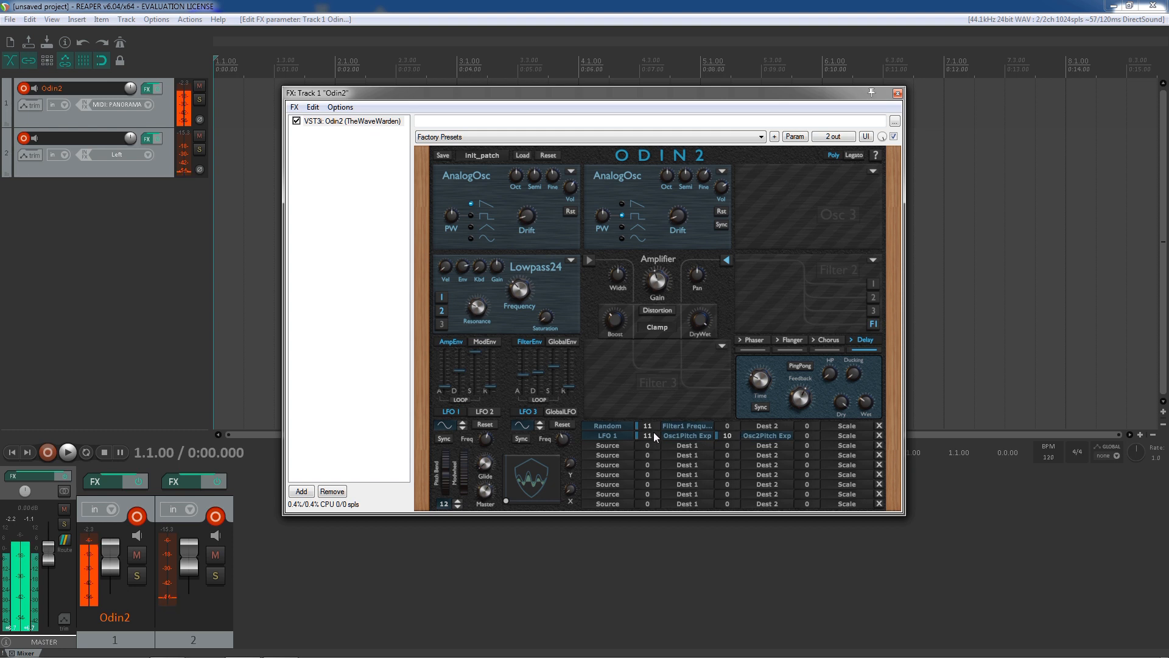
pyautogui.scroll(-2, 658, 433)
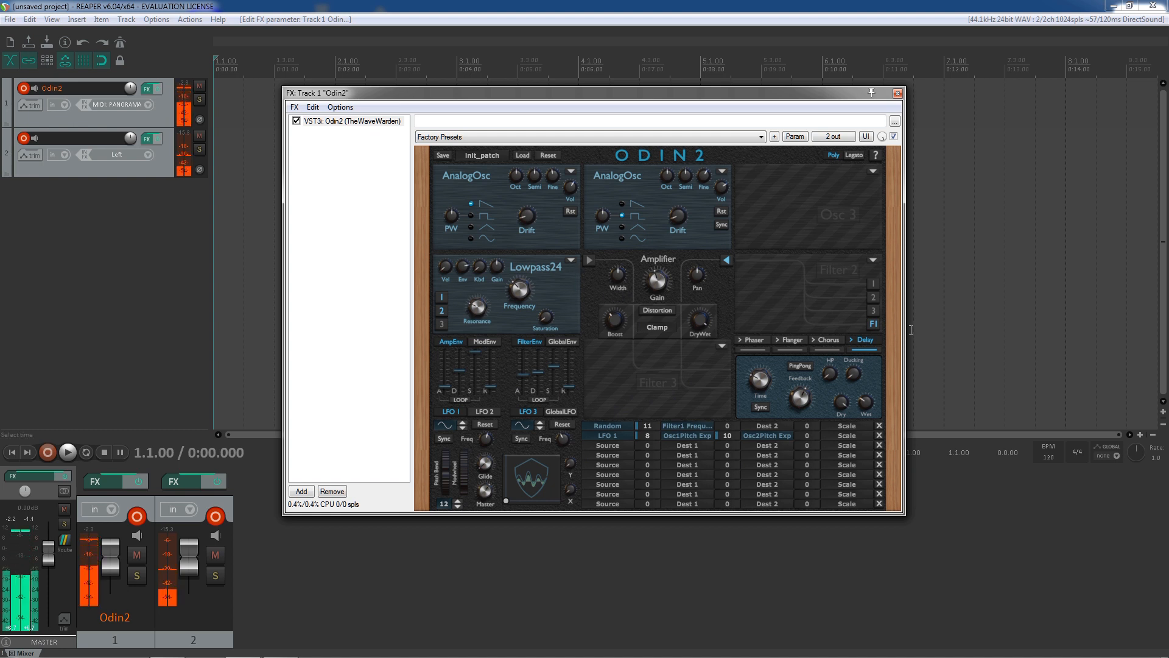
# Switch filter 1 to the Lowpass 12 type and adjust its saturation
pyautogui.click(570, 261)
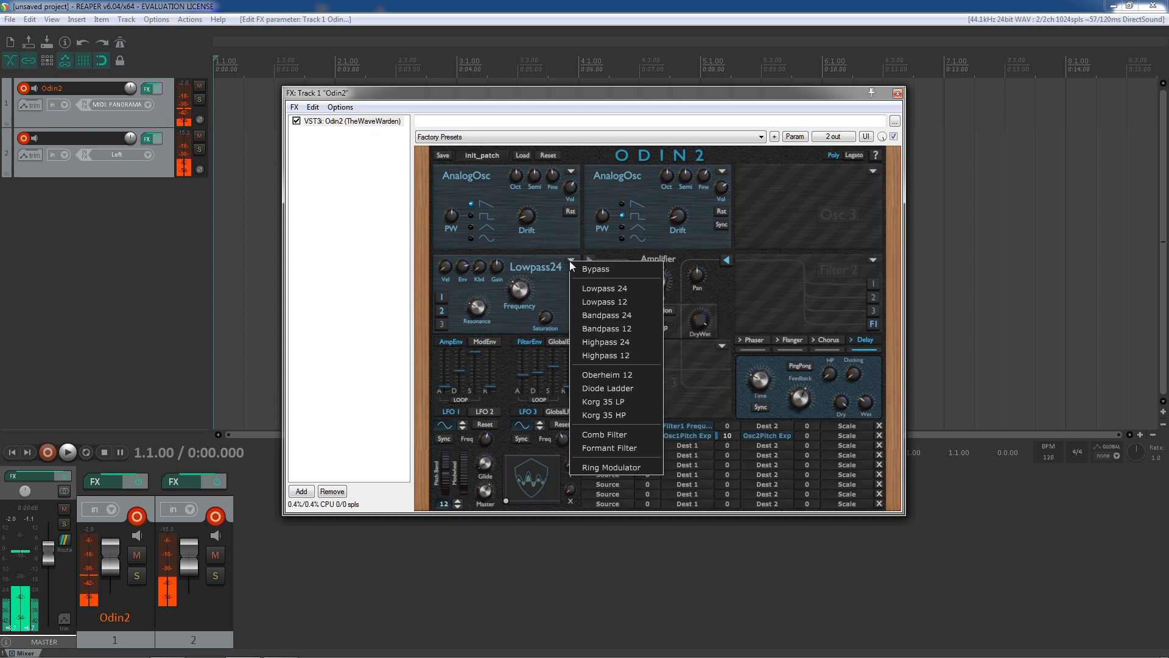
pyautogui.click(610, 301)
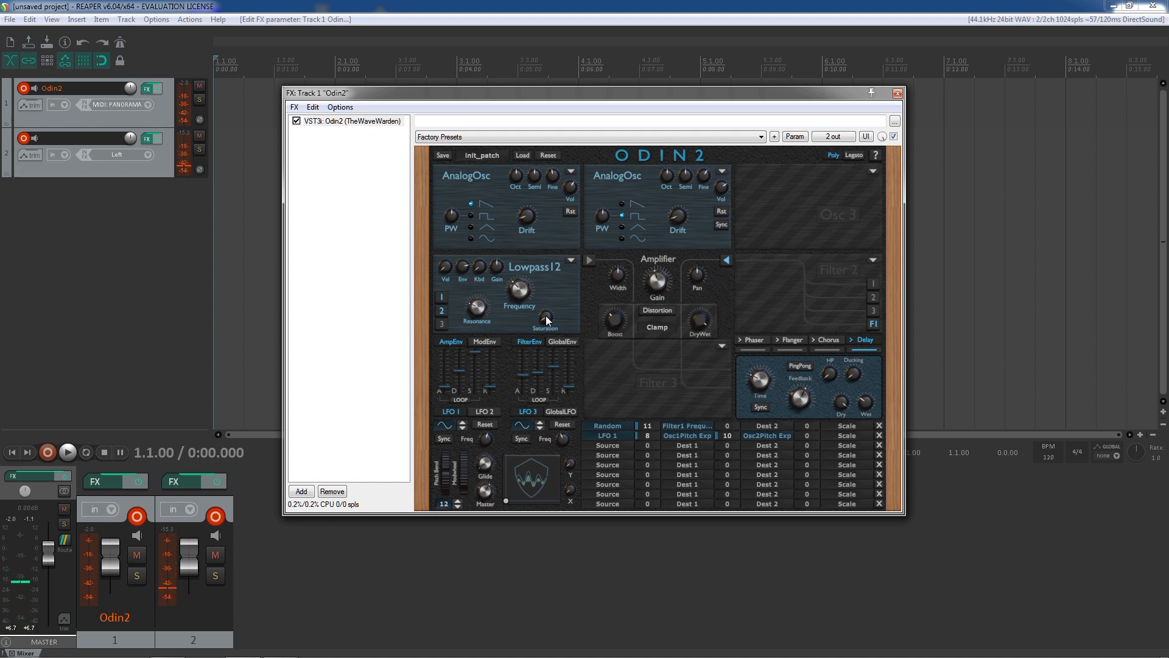
pyautogui.moveTo(550, 320)
pyautogui.mouseDown()
pyautogui.moveTo(549, 276)
pyautogui.moveTo(549, 320)
pyautogui.mouseUp()
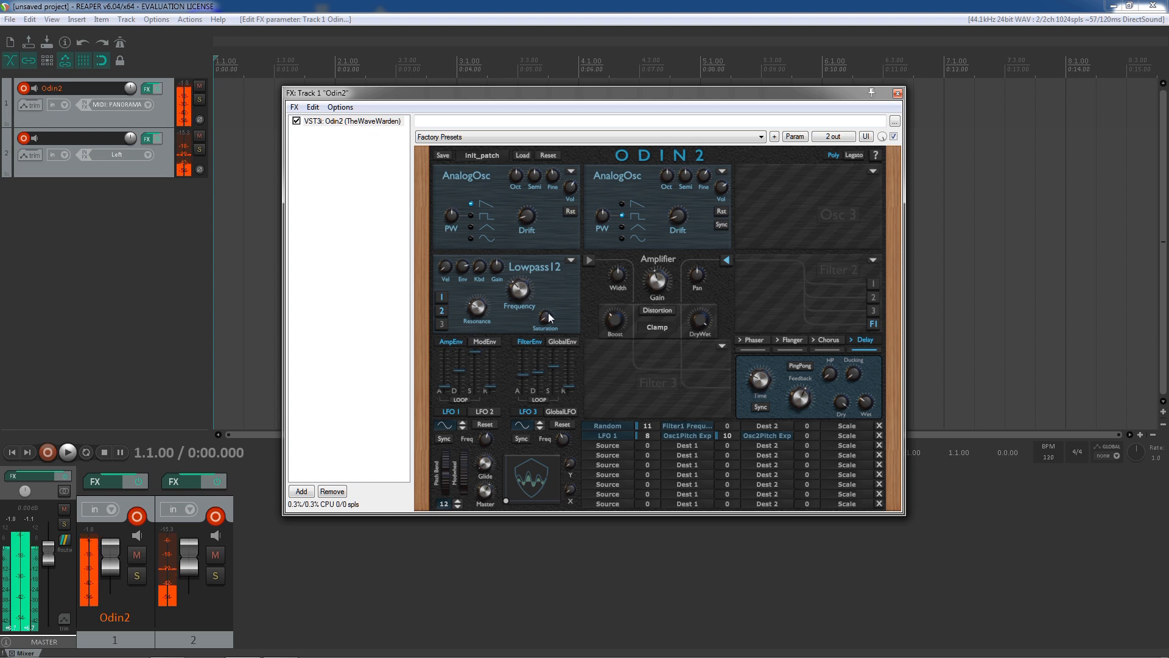
# Alternate filter 1 between the Lowpass 24 and Lowpass 12 types to compare their slopes, ending on Lowpass 12
pyautogui.click(572, 261)
pyautogui.click(594, 288)
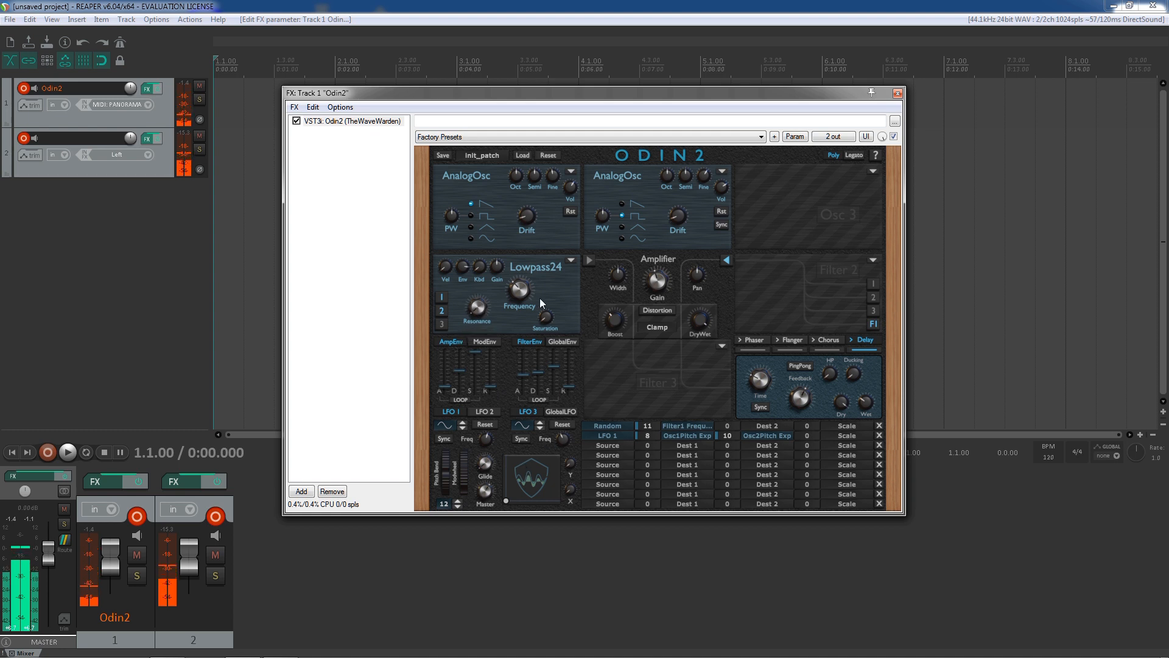
pyautogui.click(573, 260)
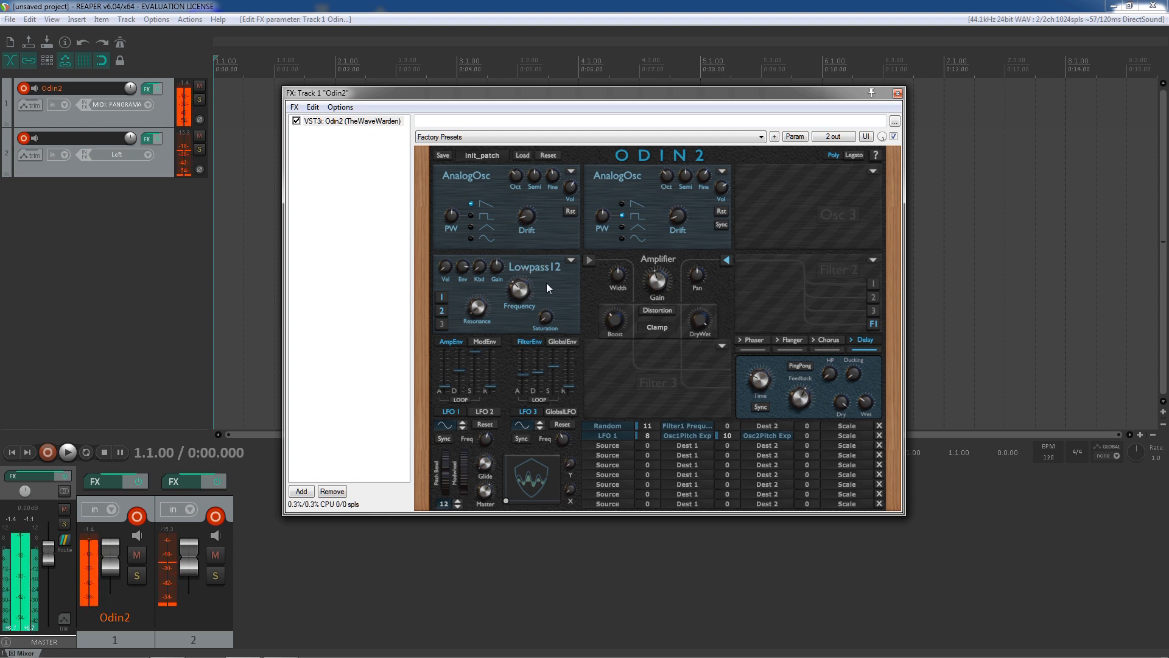
pyautogui.click(572, 262)
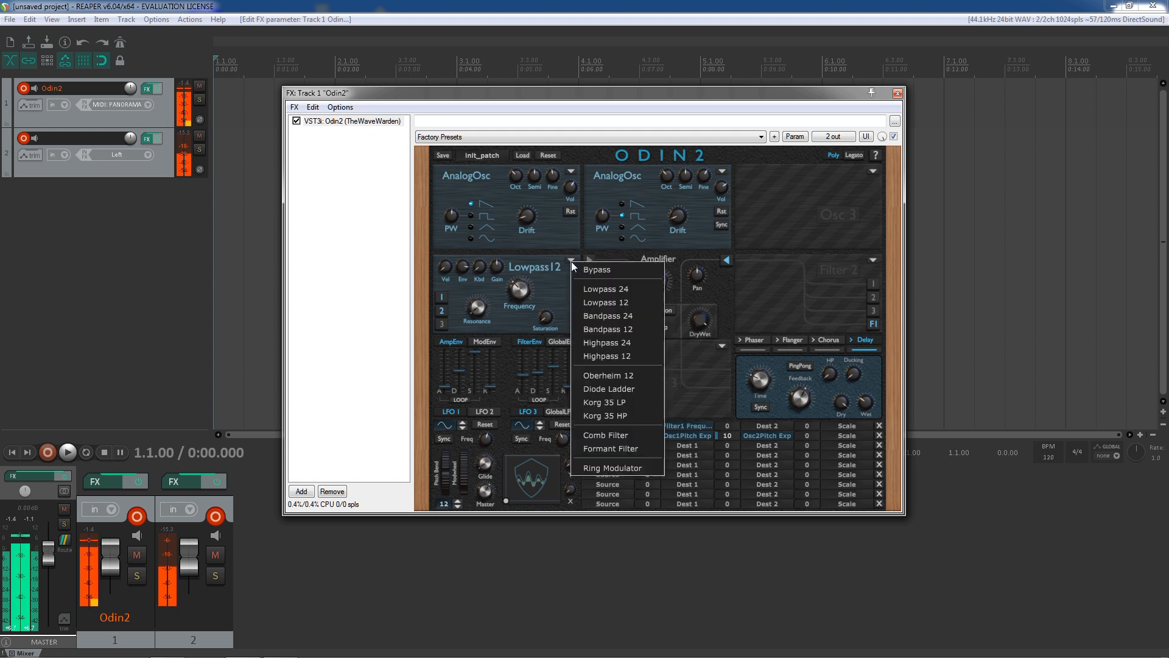
pyautogui.click(590, 286)
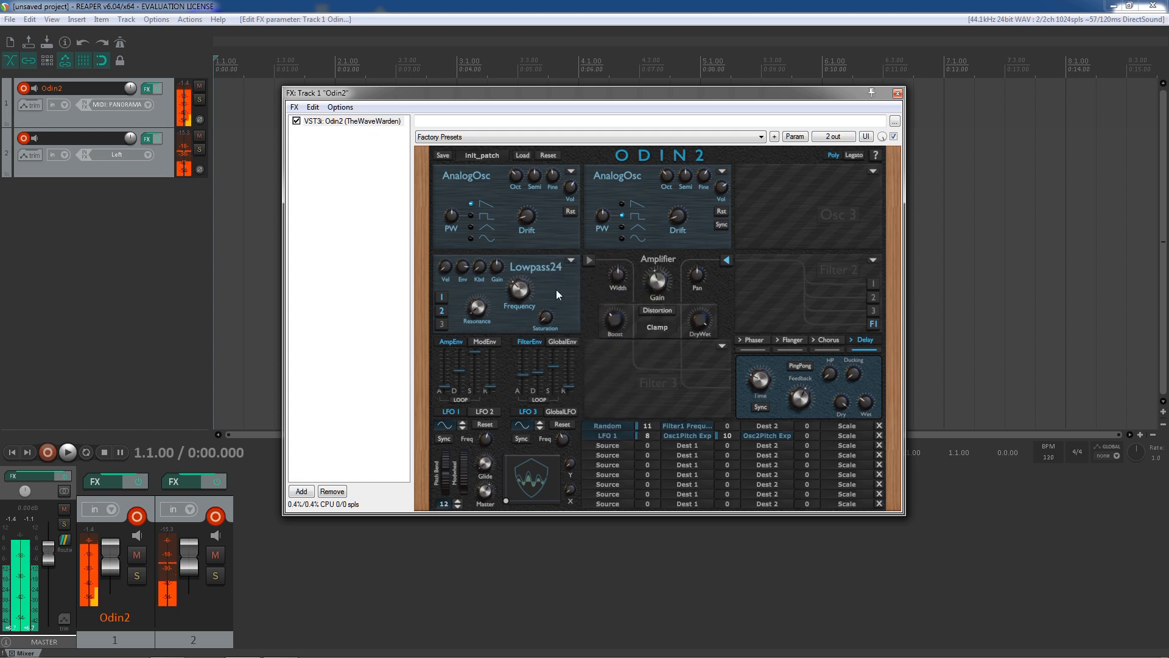
pyautogui.click(572, 261)
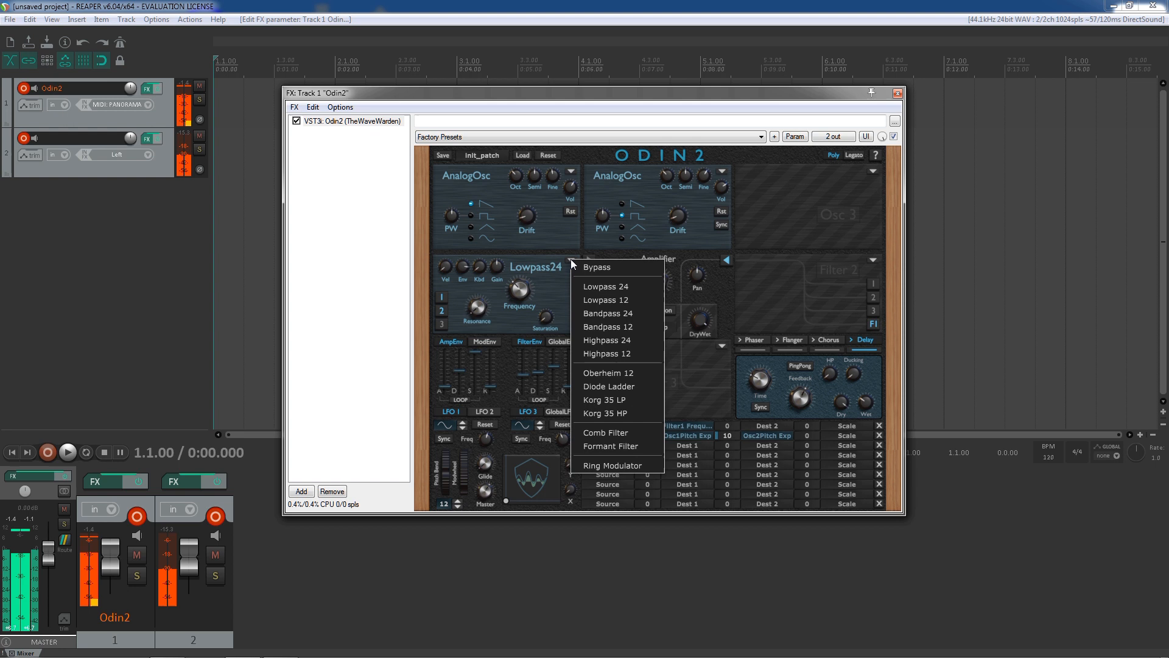
pyautogui.click(586, 301)
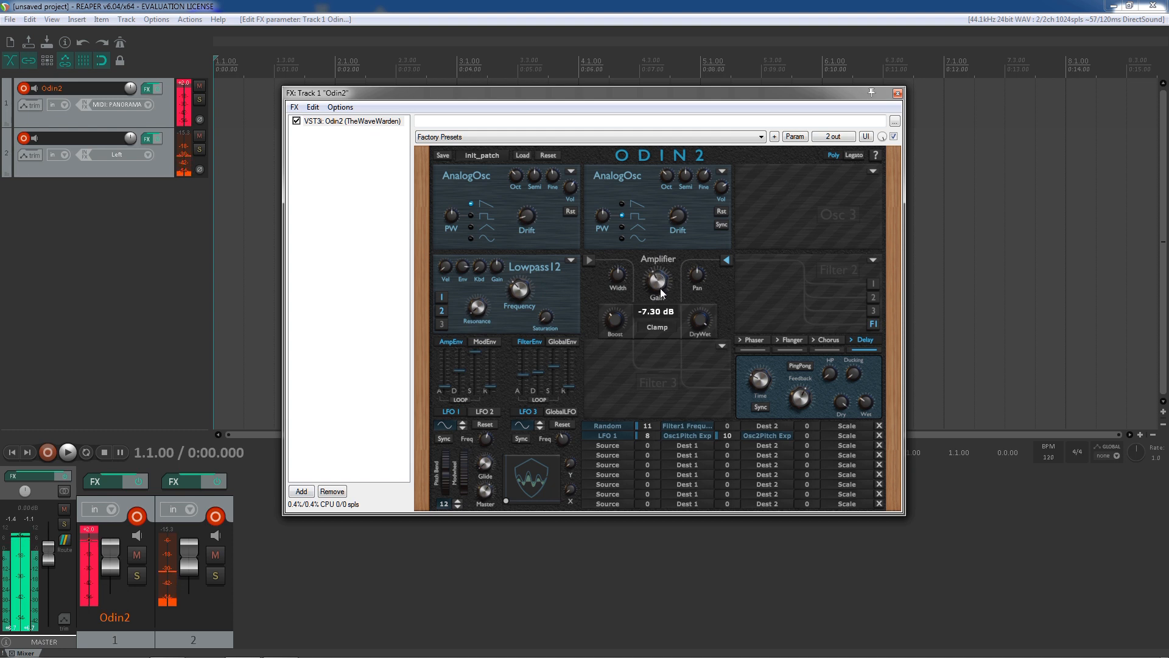
# Reset the Odin2 track's peak meter and compare the levels of Lowpass 24 and Lowpass 12 in filter 1
pyautogui.click(91, 536)
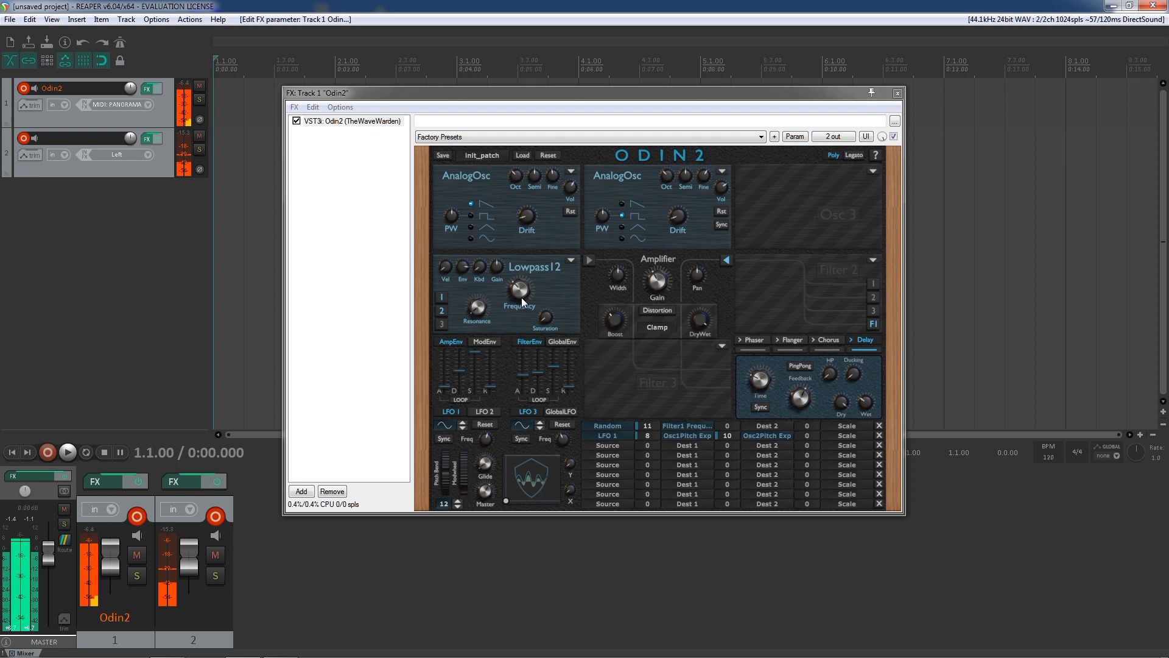
pyautogui.click(572, 261)
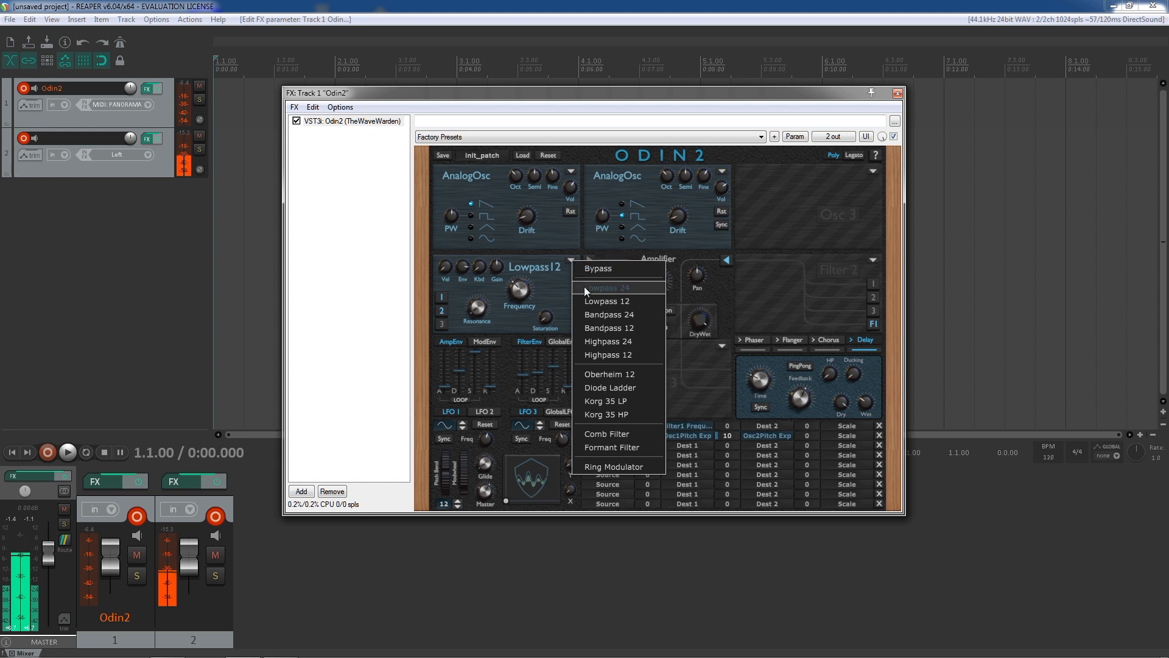
pyautogui.click(583, 287)
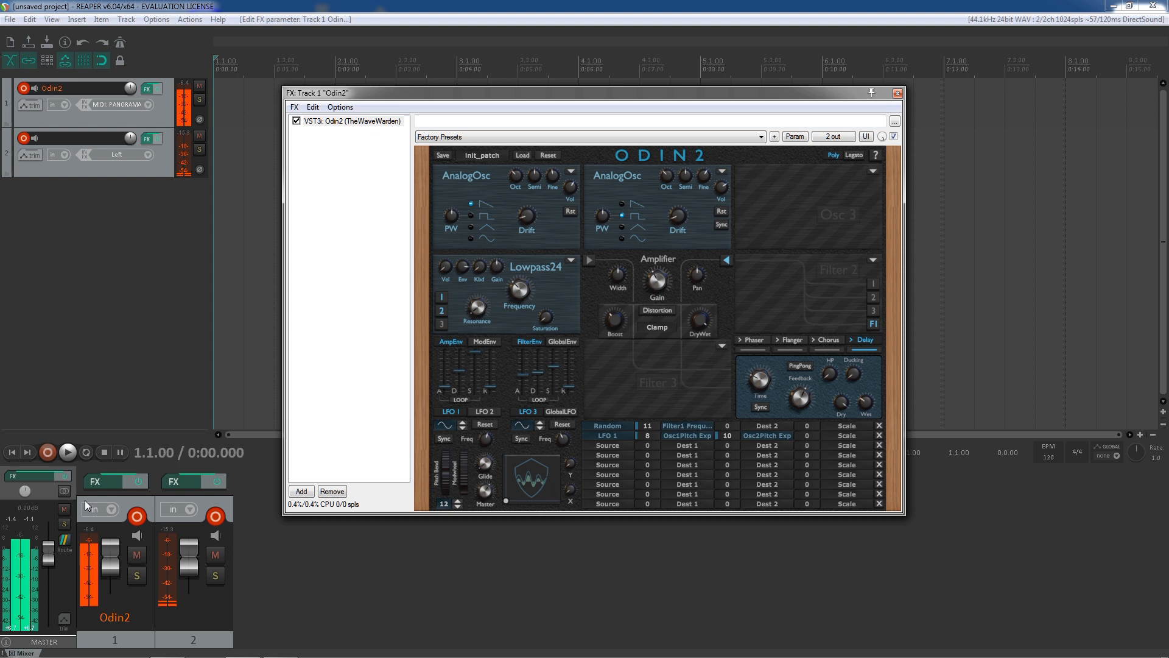
pyautogui.click(572, 260)
pyautogui.click(587, 300)
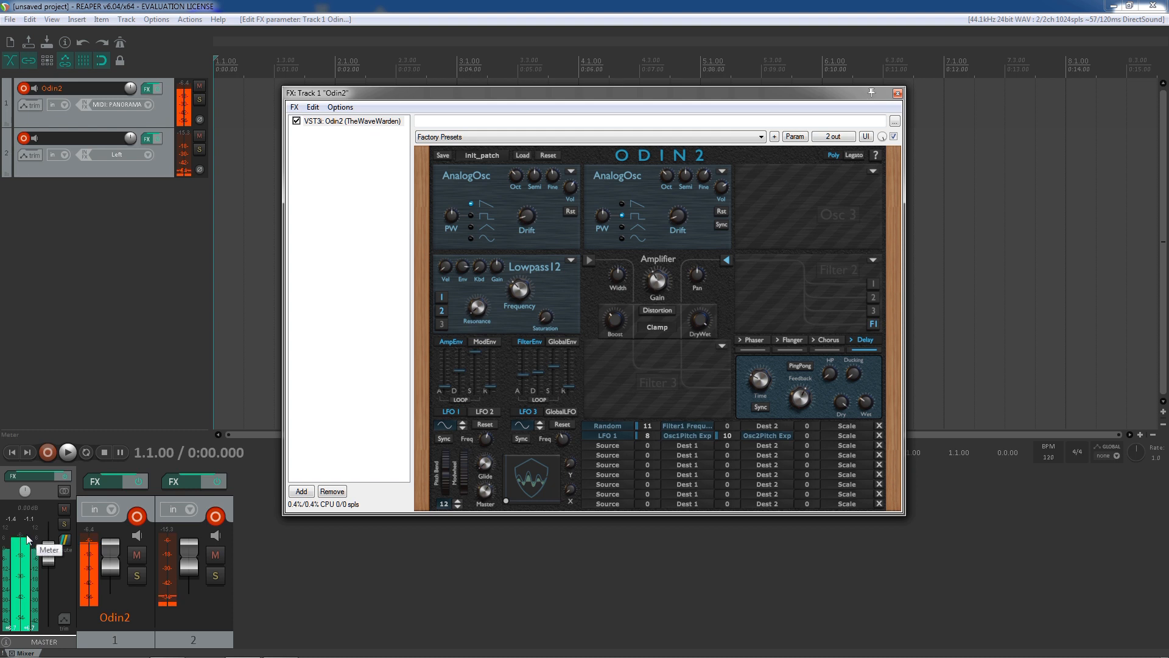
# Try the Bandpass 24 and Bandpass 12 types in filter 1
pyautogui.click(570, 261)
pyautogui.click(603, 315)
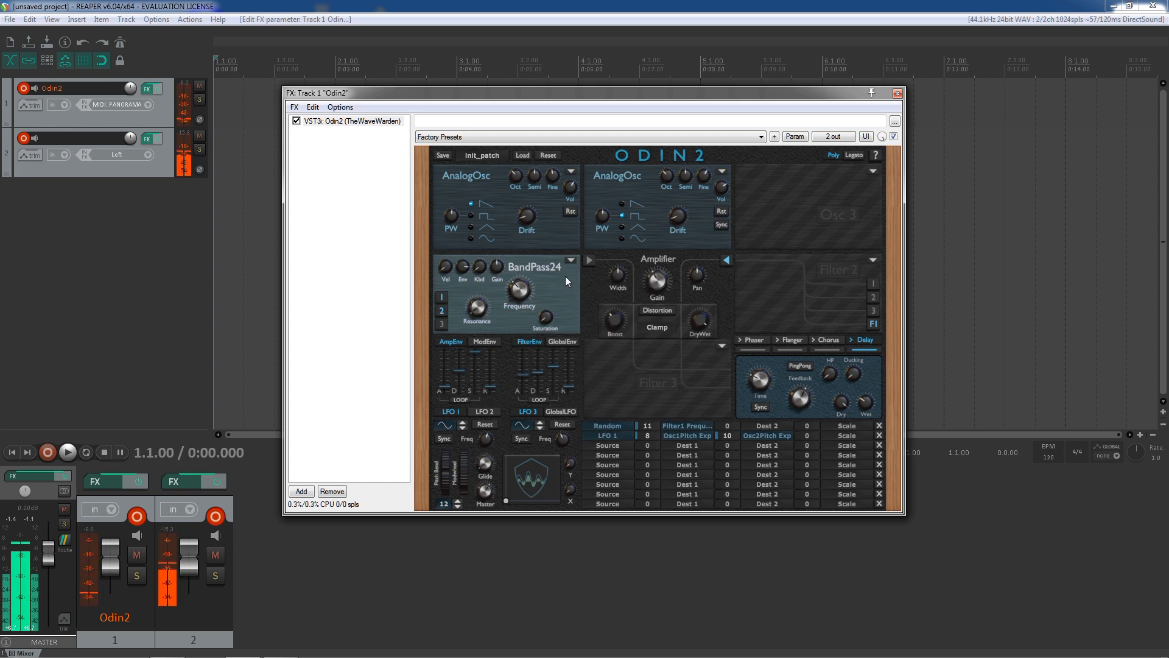
pyautogui.click(573, 261)
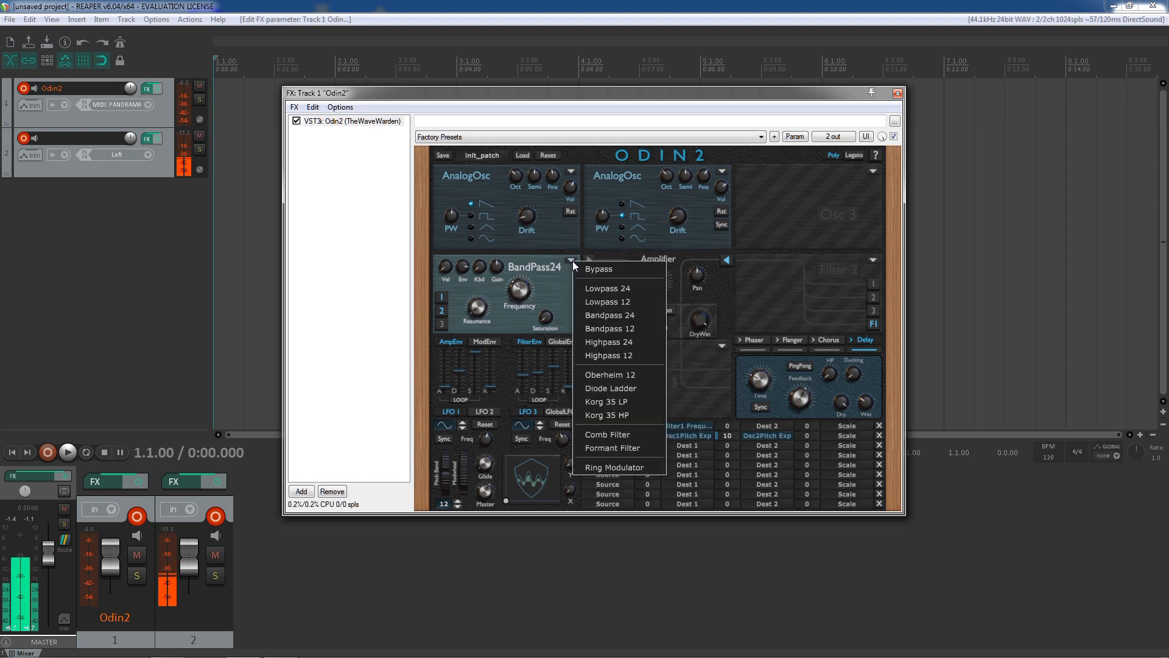
pyautogui.click(602, 329)
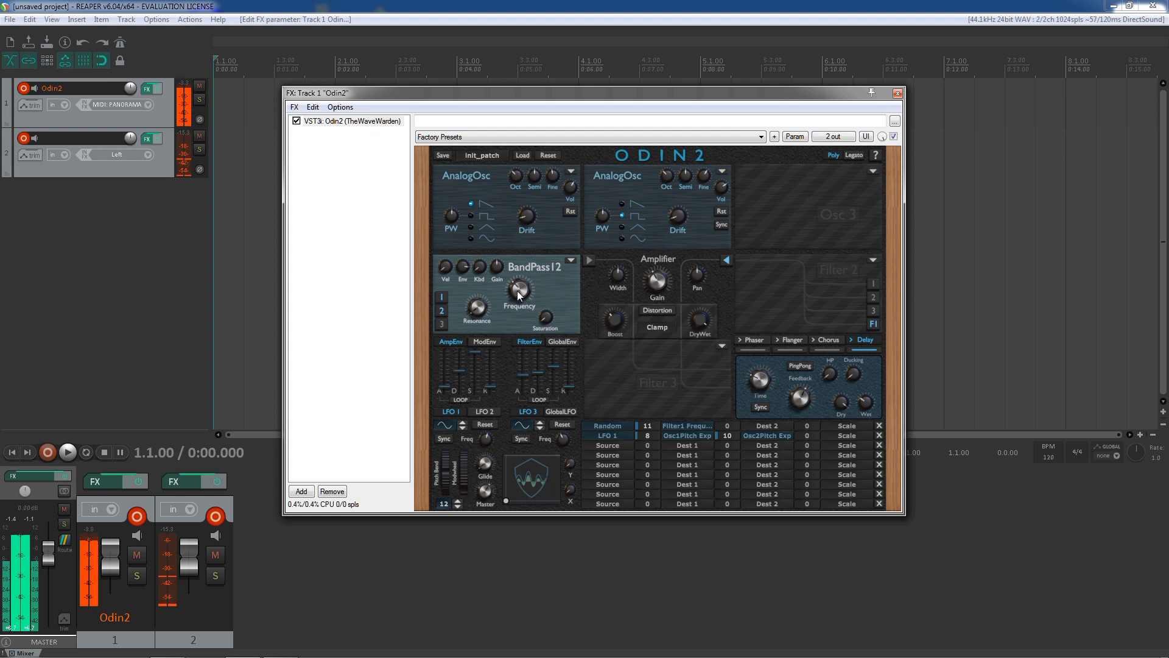
# Try the Highpass 24 and Highpass 12 types in filter 1, ending on Highpass 24
pyautogui.click(571, 261)
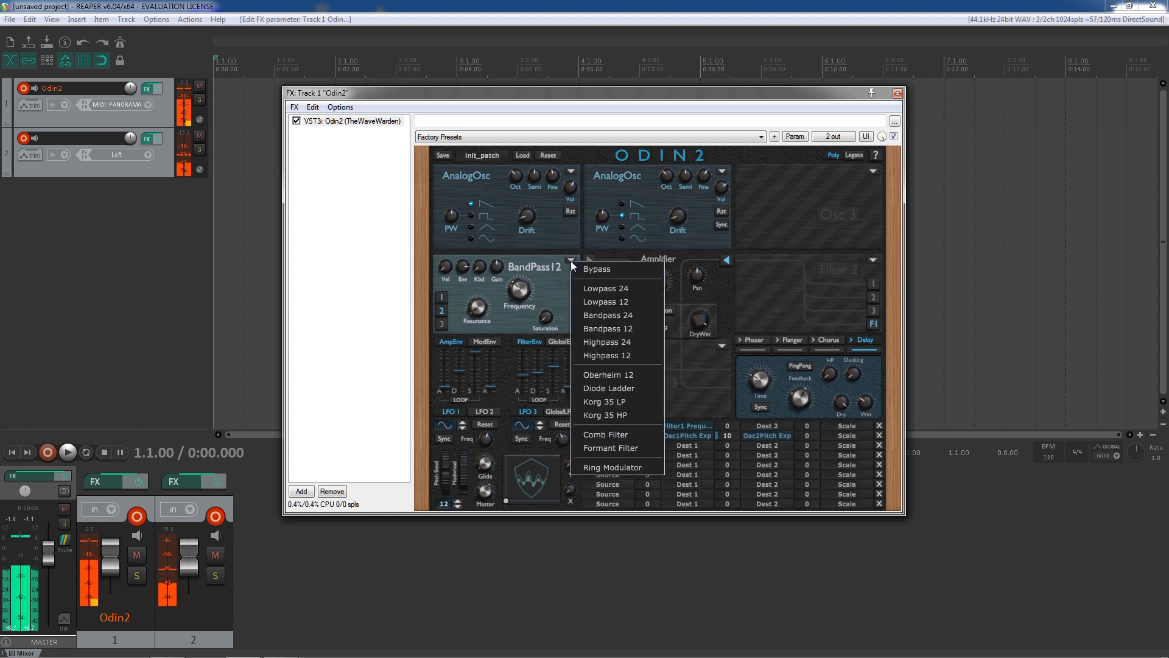
pyautogui.click(591, 341)
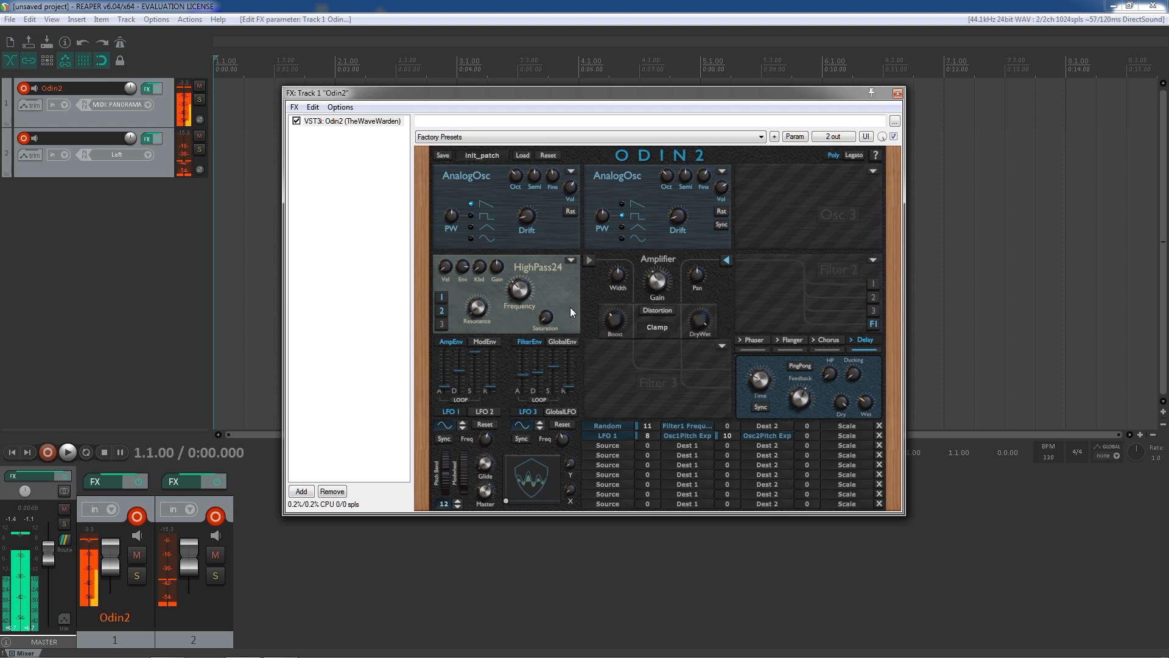
pyautogui.click(570, 260)
pyautogui.click(595, 352)
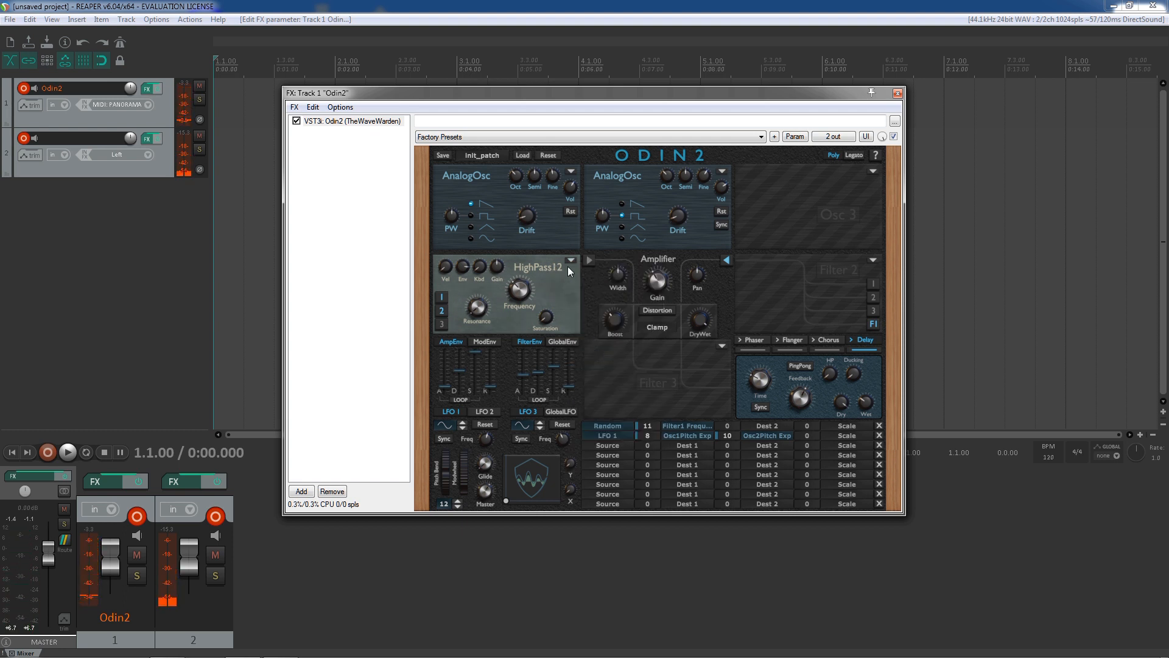
pyautogui.click(572, 262)
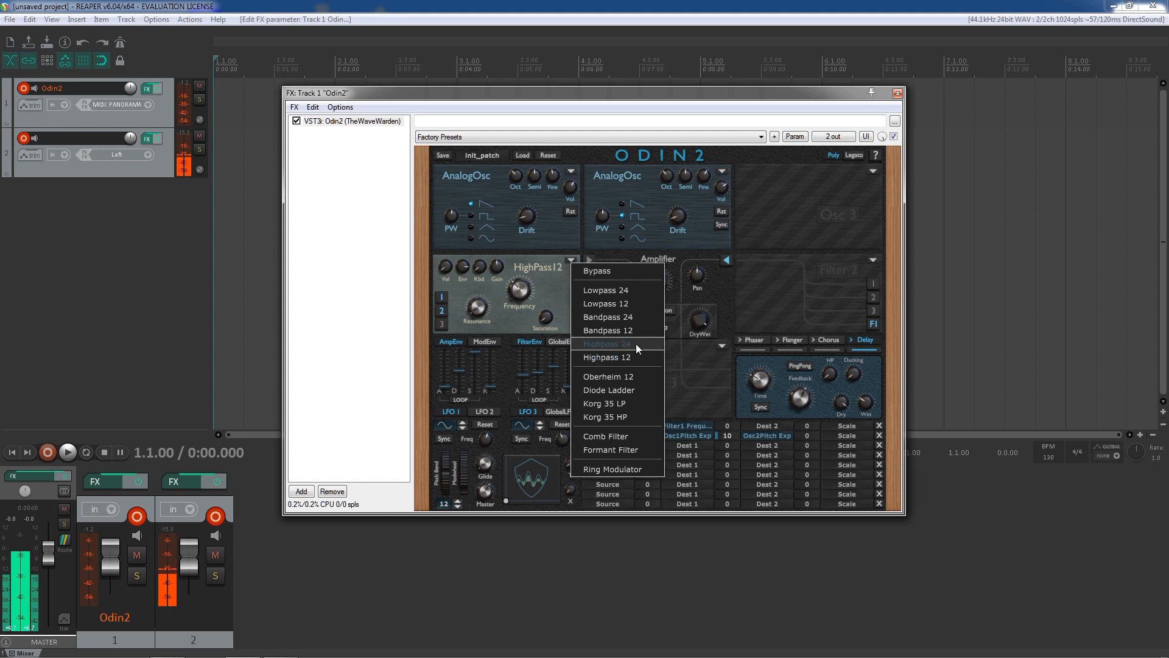
pyautogui.click(636, 356)
pyautogui.click(570, 261)
pyautogui.click(584, 340)
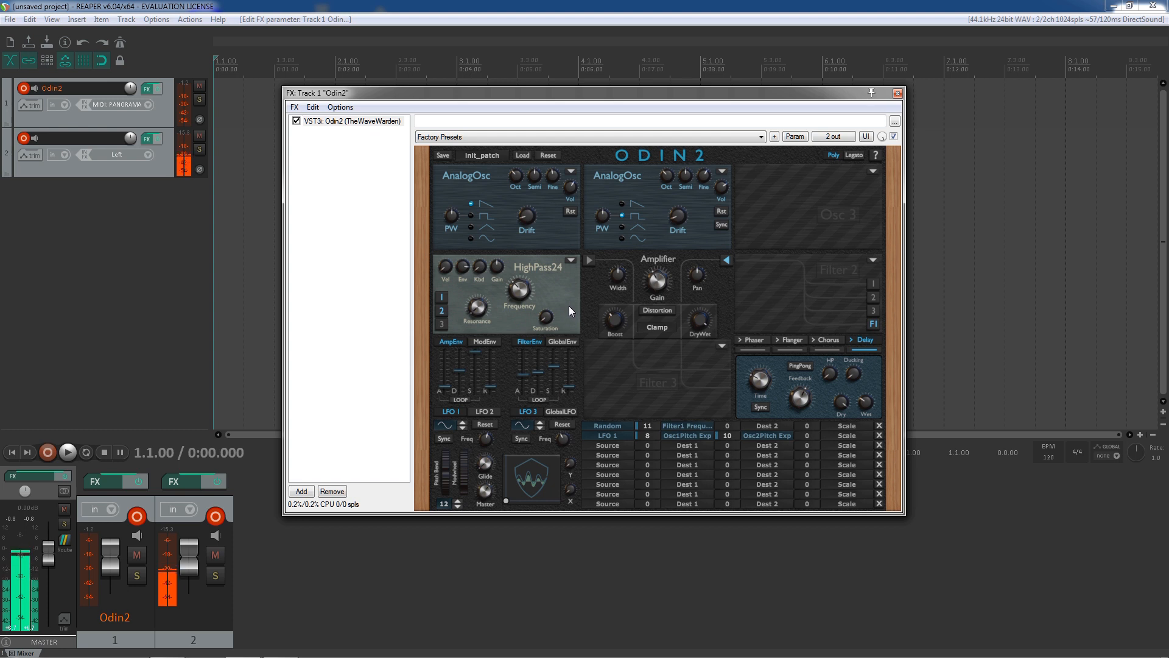
# Change filter 1 to the Oberheim 12 type
pyautogui.click(572, 260)
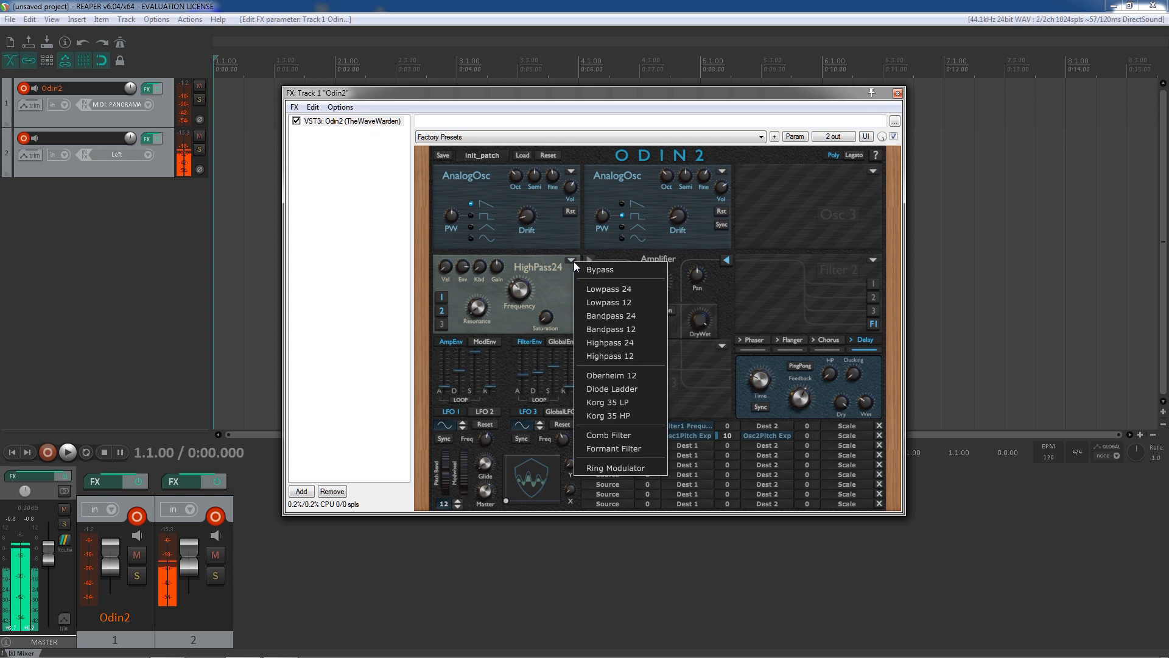
pyautogui.click(601, 375)
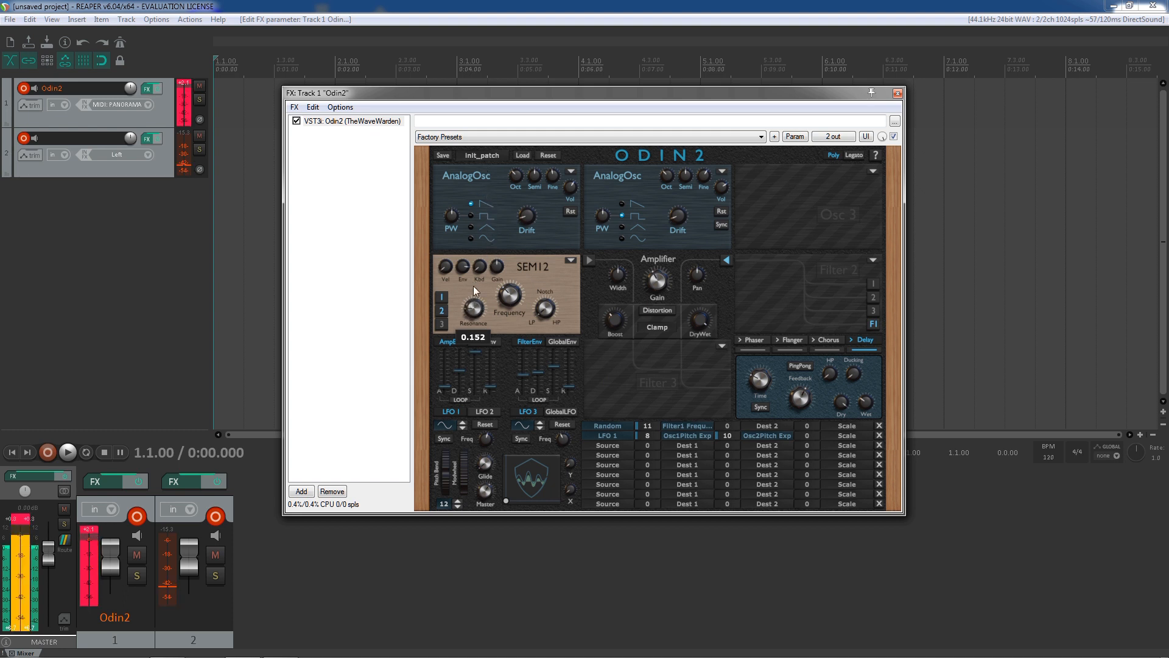
# Reset the master and Odin2 peak meters and compare Lowpass 24 with Oberheim 12 in filter 1, ending on Oberheim 12
pyautogui.click(25, 521)
pyautogui.click(95, 531)
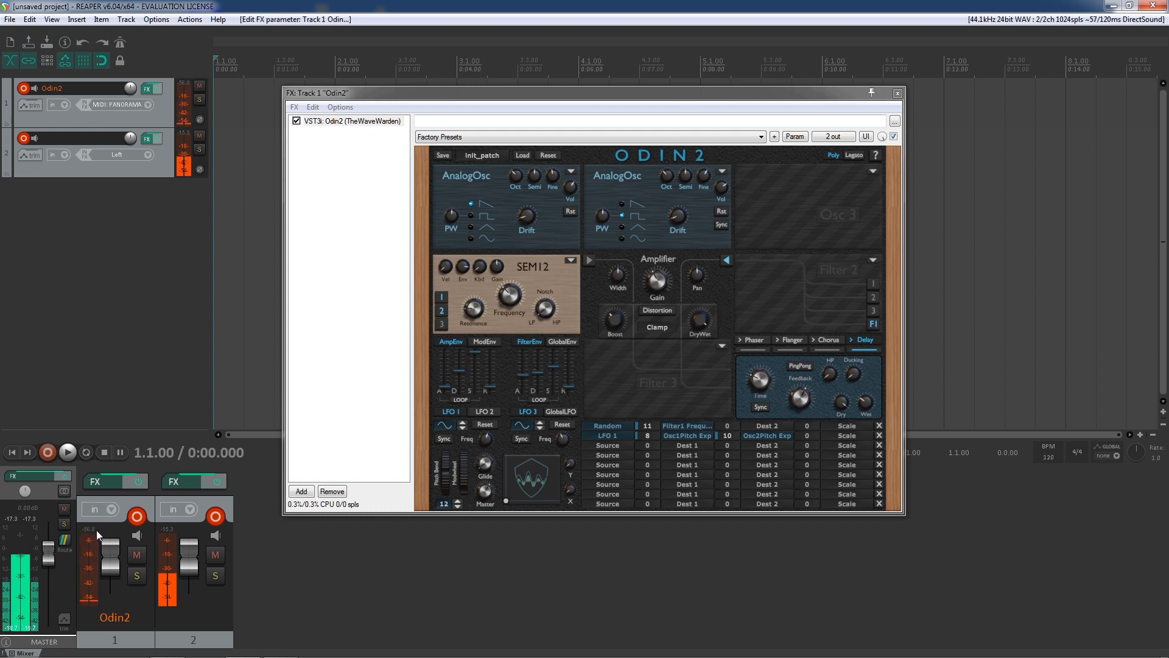
pyautogui.click(572, 258)
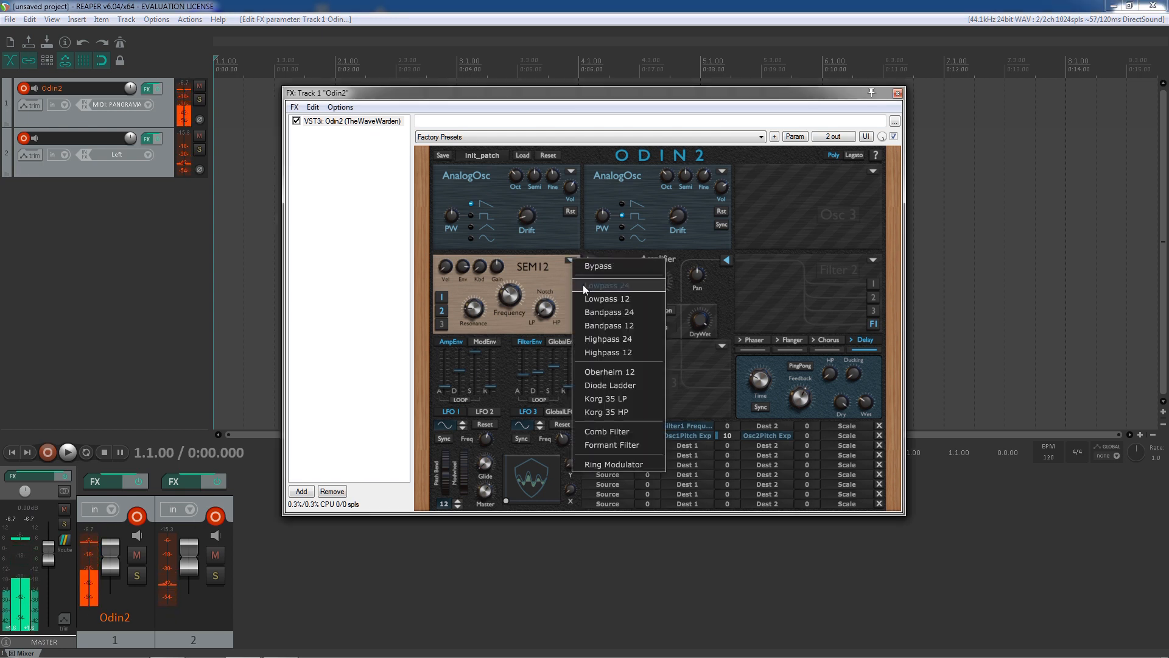
pyautogui.click(583, 284)
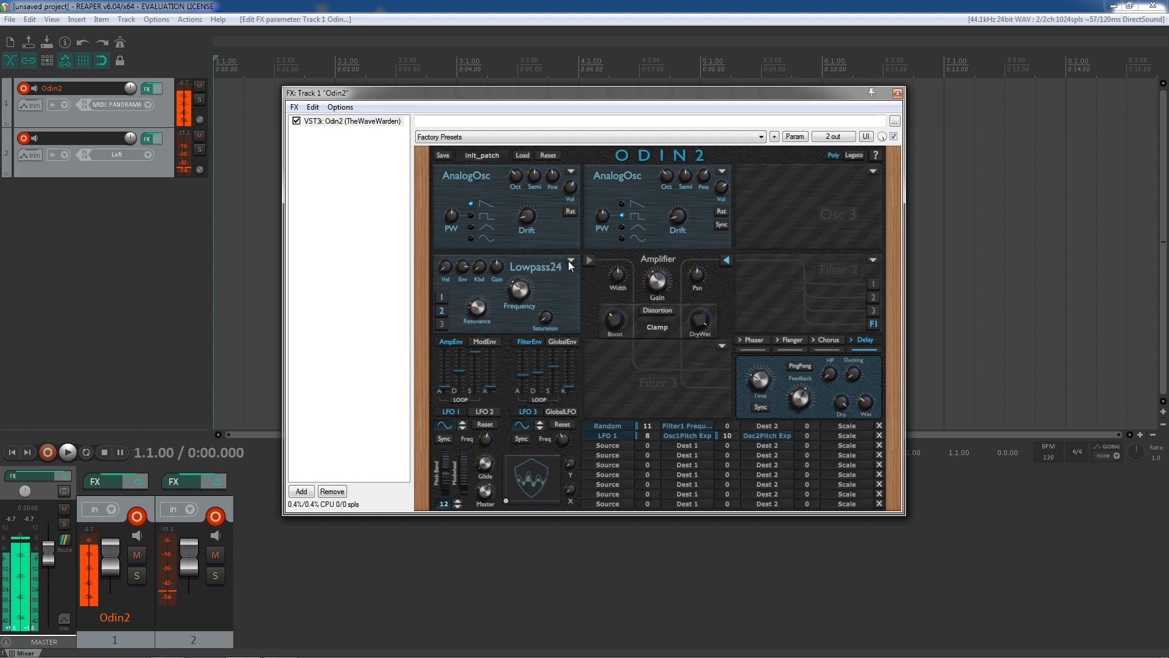
pyautogui.click(570, 261)
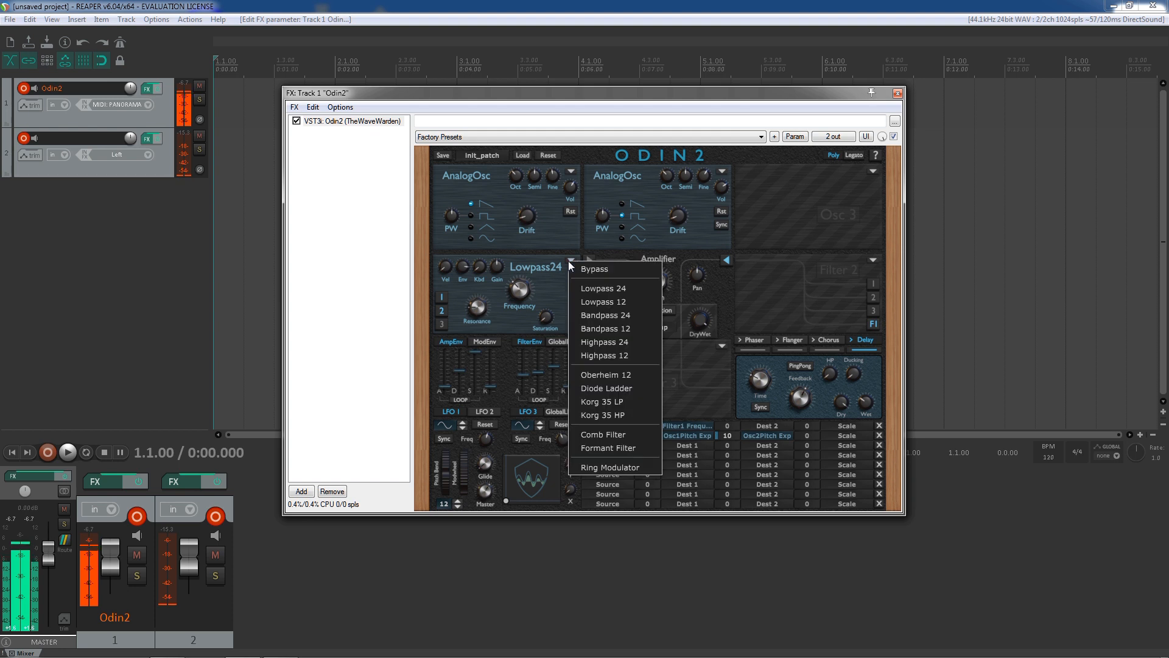
pyautogui.click(609, 376)
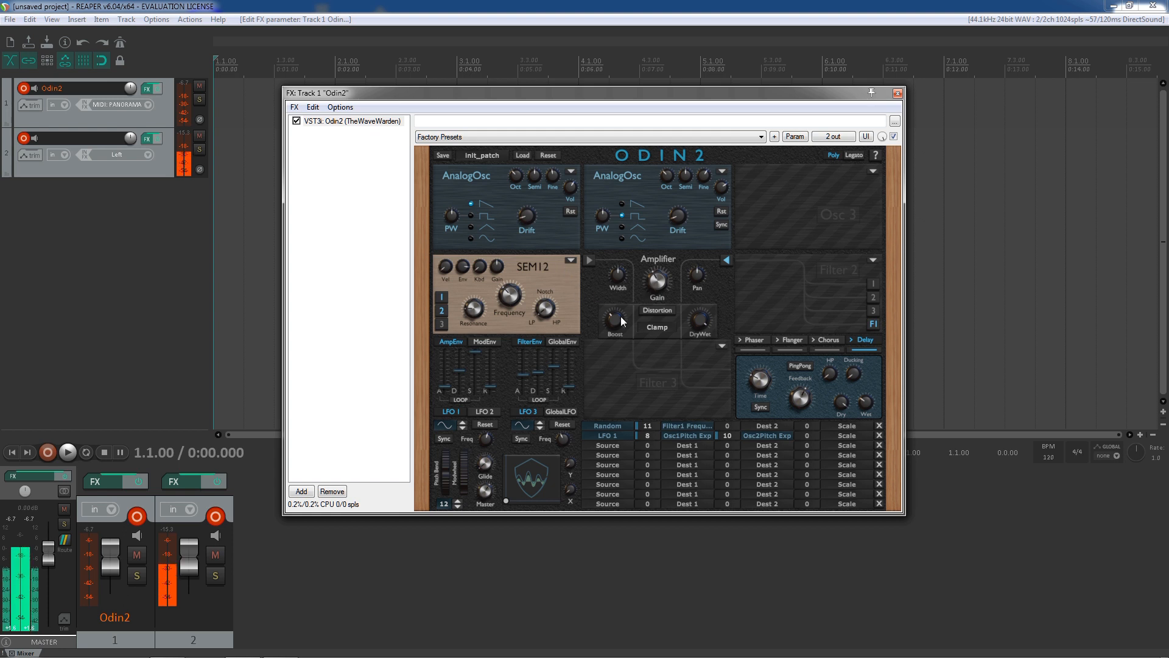
# Compare Lowpass 24 and Oberheim 12 in filter 1 with the amplifier's Clamp distortion temporarily enabled
pyautogui.click(657, 311)
pyautogui.click(570, 261)
pyautogui.click(614, 290)
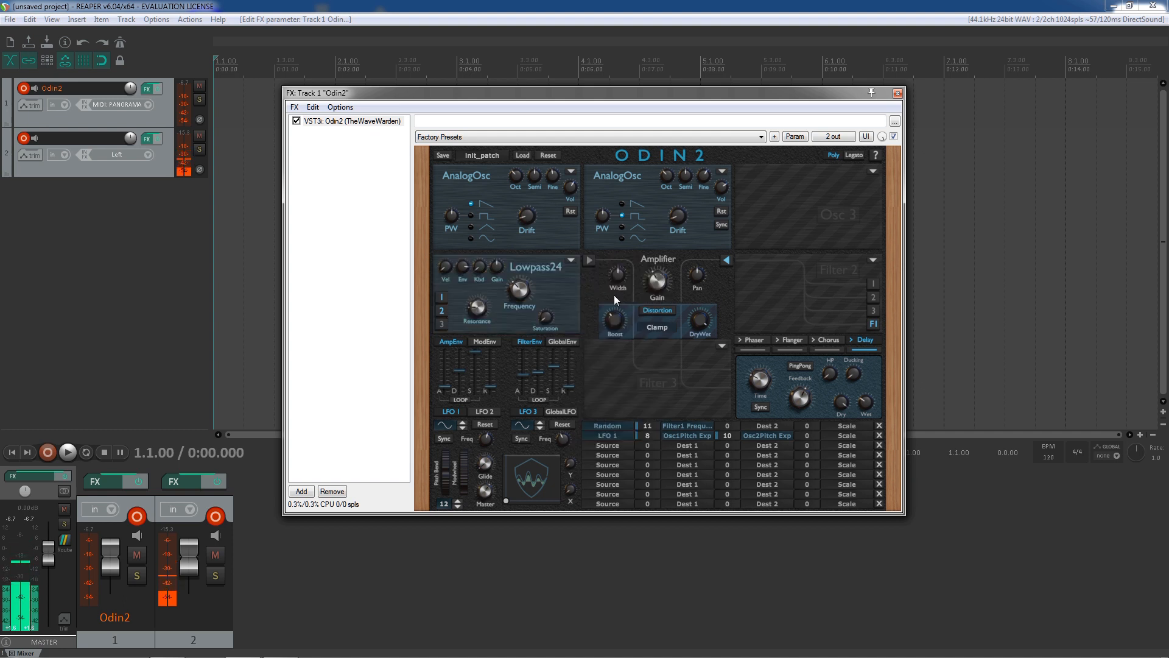
pyautogui.click(571, 260)
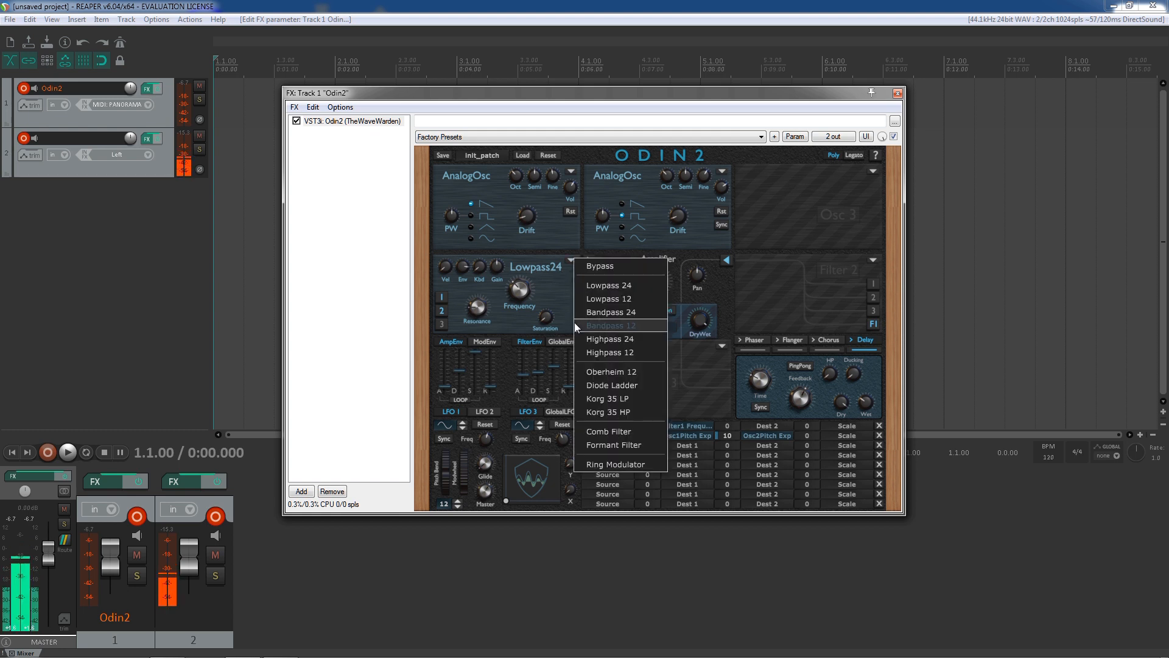
pyautogui.click(605, 373)
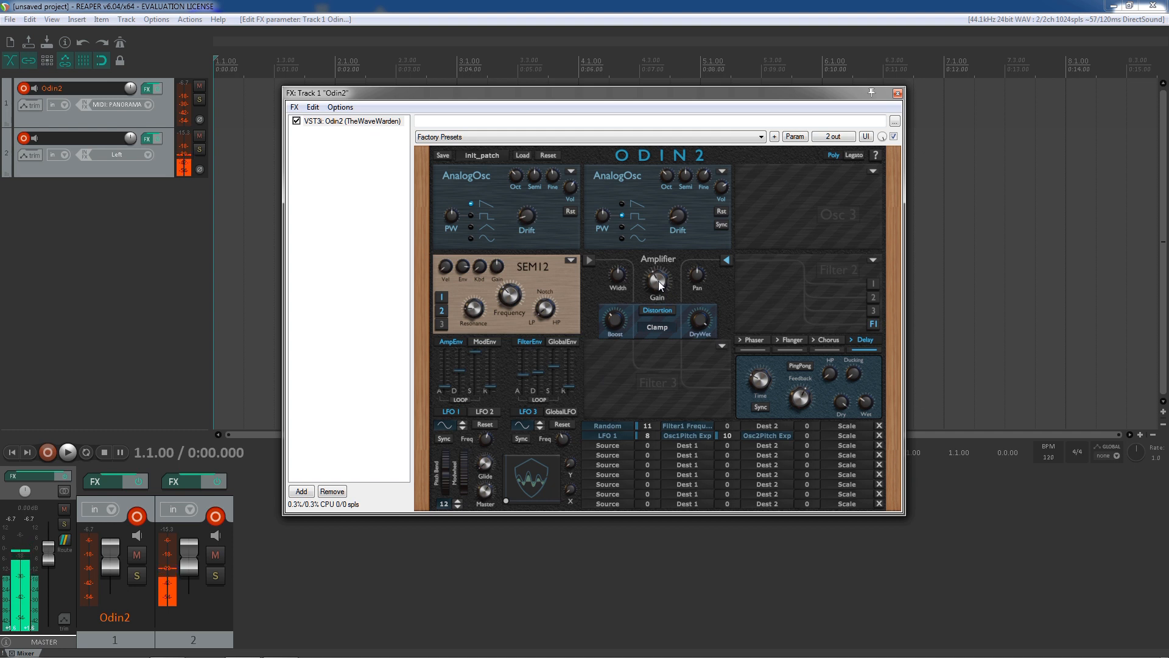
pyautogui.click(663, 312)
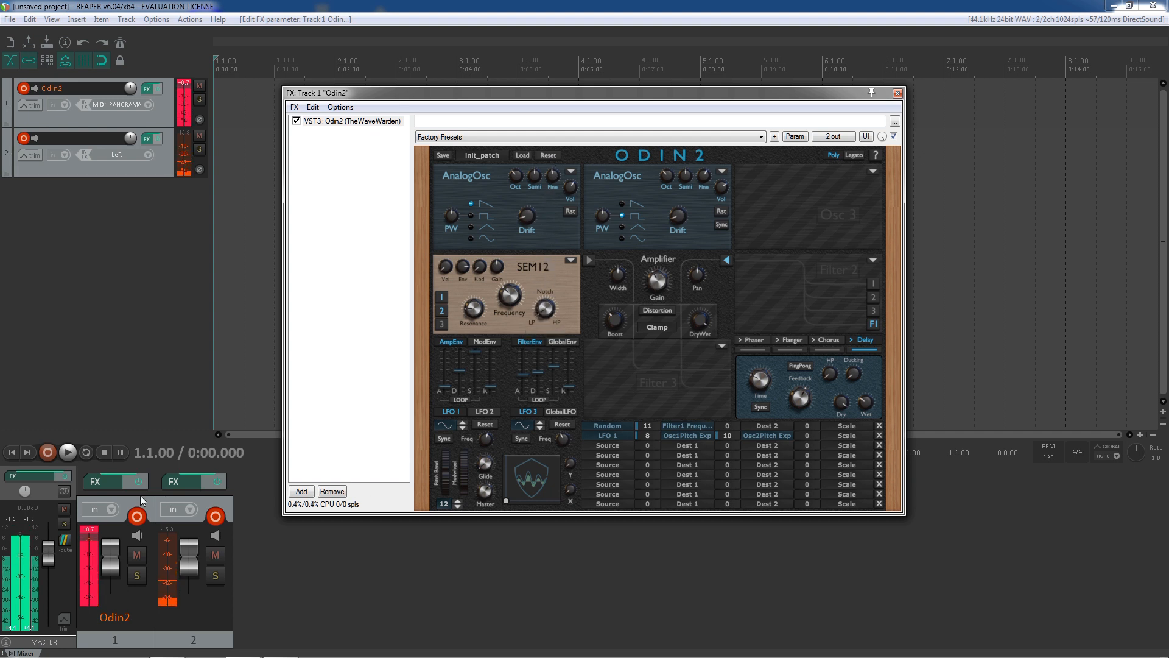
# Reset the Odin2 track's peak meter and change filter 1 to the Diode Ladder type
pyautogui.click(91, 536)
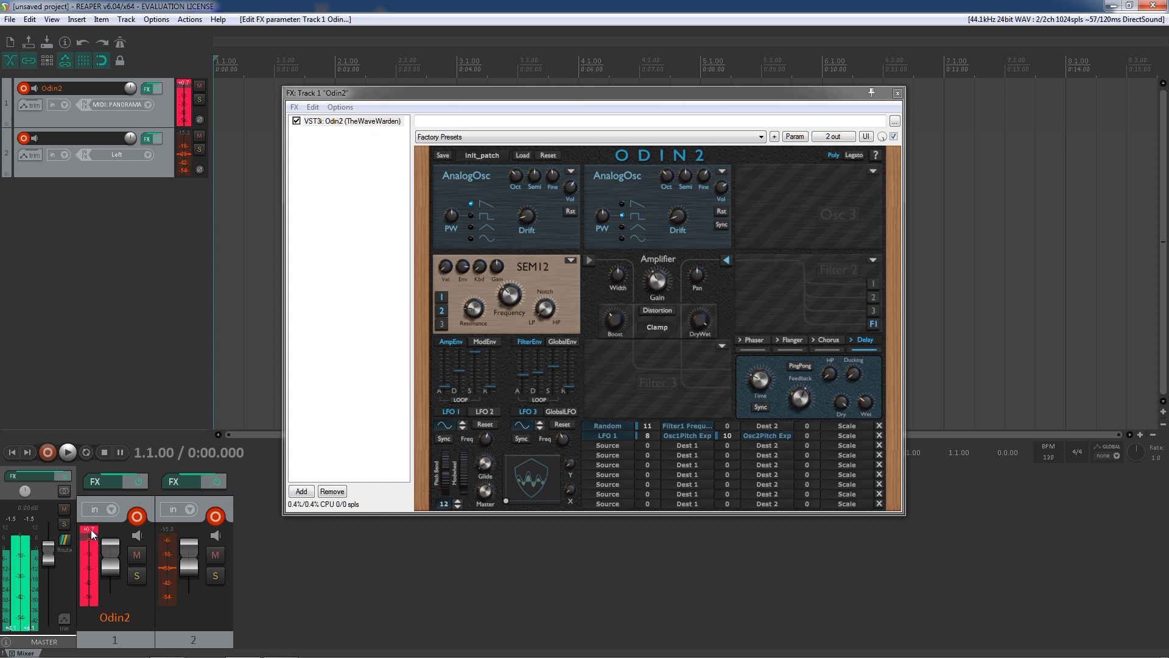
pyautogui.click(92, 534)
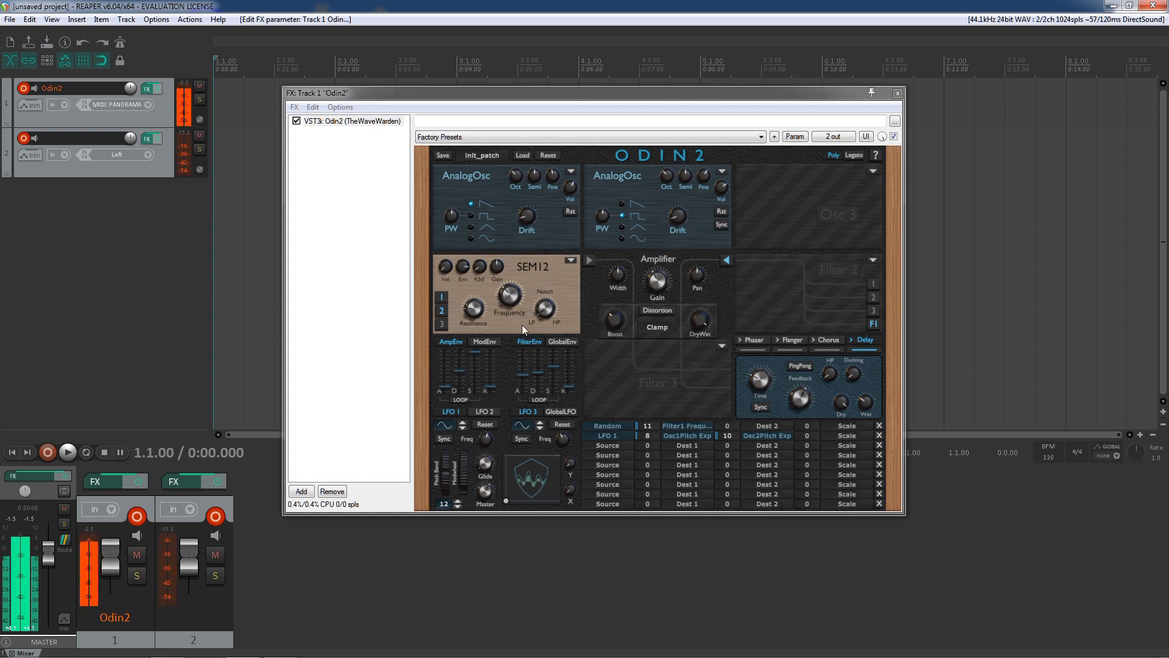
pyautogui.click(570, 263)
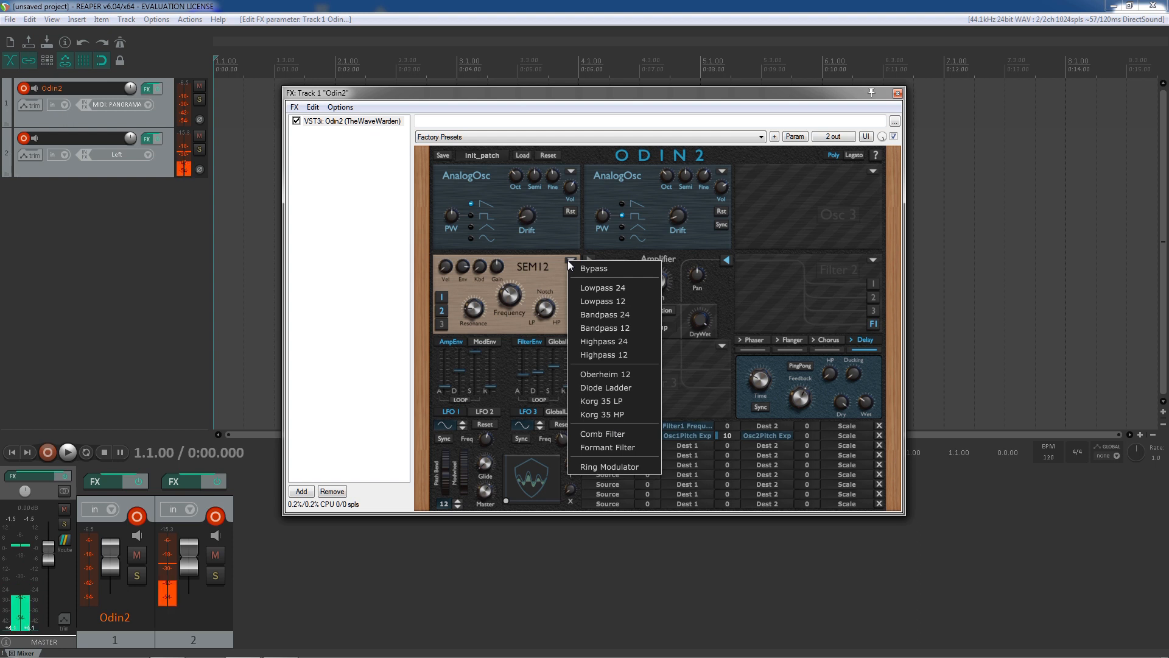
pyautogui.click(611, 388)
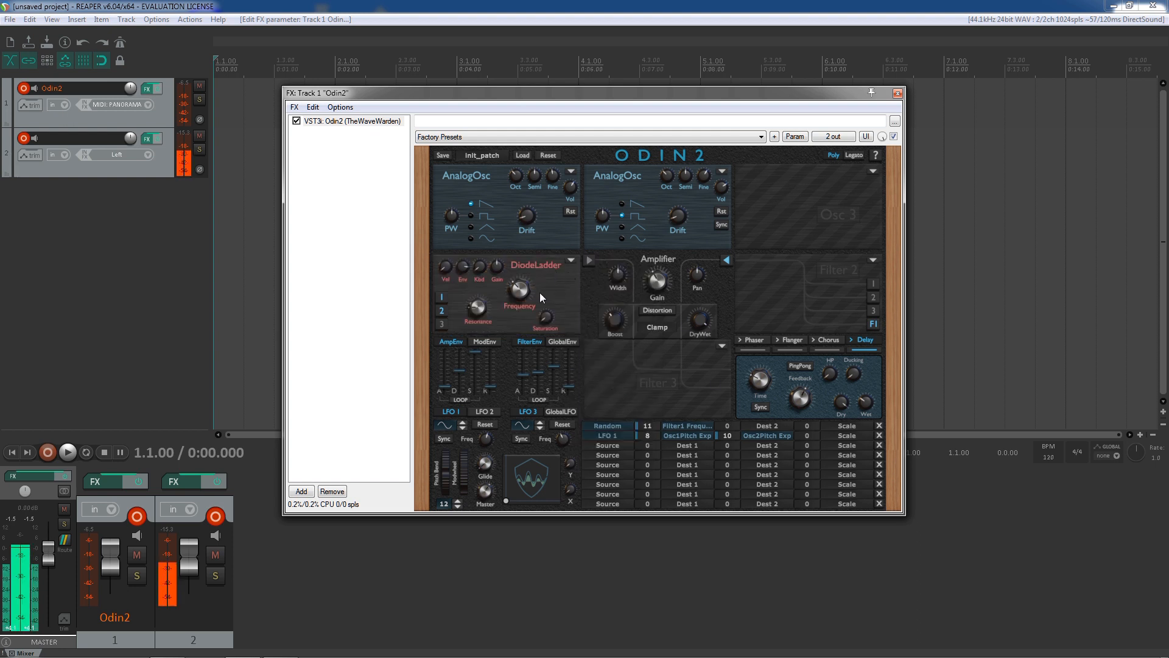
# Audition the Diode Ladder filter at resonance 1.000 and 0.000 while varying its frequency
pyautogui.moveTo(525, 315); pyautogui.dragTo(489, 165)
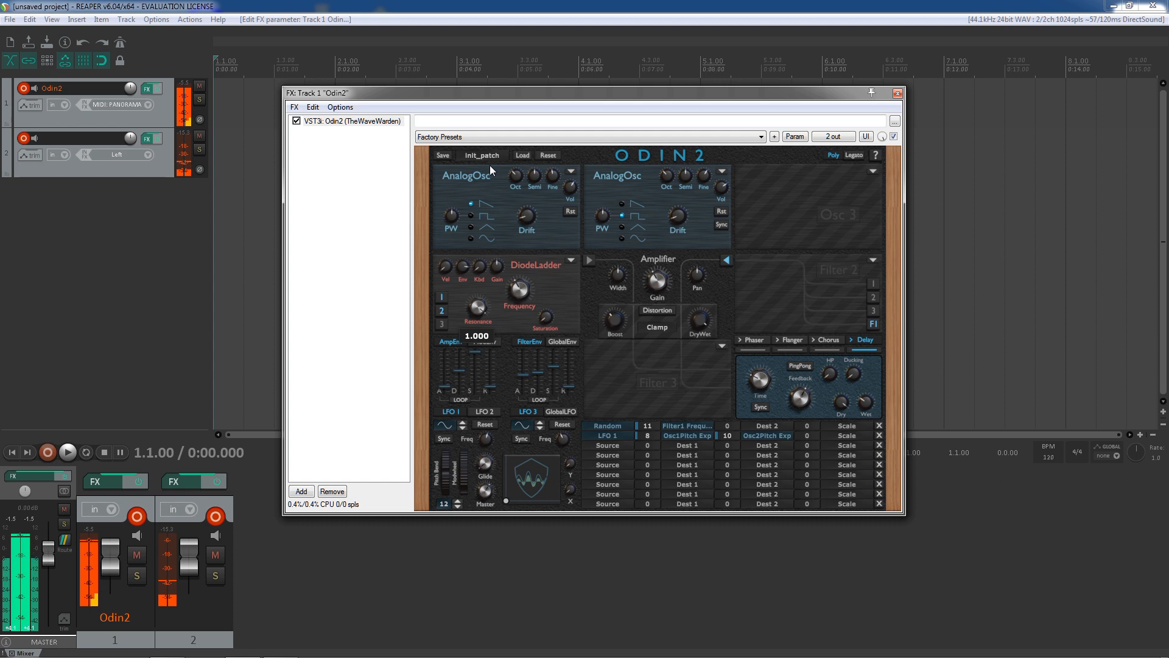
pyautogui.moveTo(546, 316); pyautogui.dragTo(557, 282)
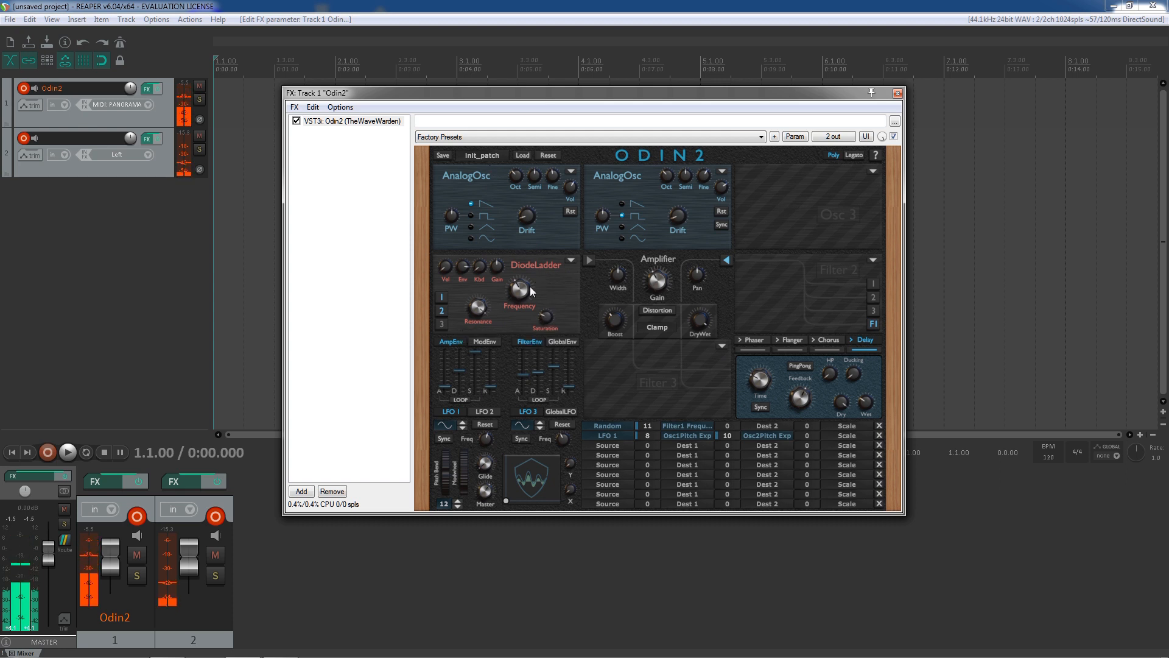
pyautogui.moveTo(519, 290)
pyautogui.moveTo(515, 324)
pyautogui.mouseDown()
pyautogui.moveTo(536, 213)
pyautogui.moveTo(531, 317)
pyautogui.mouseUp()
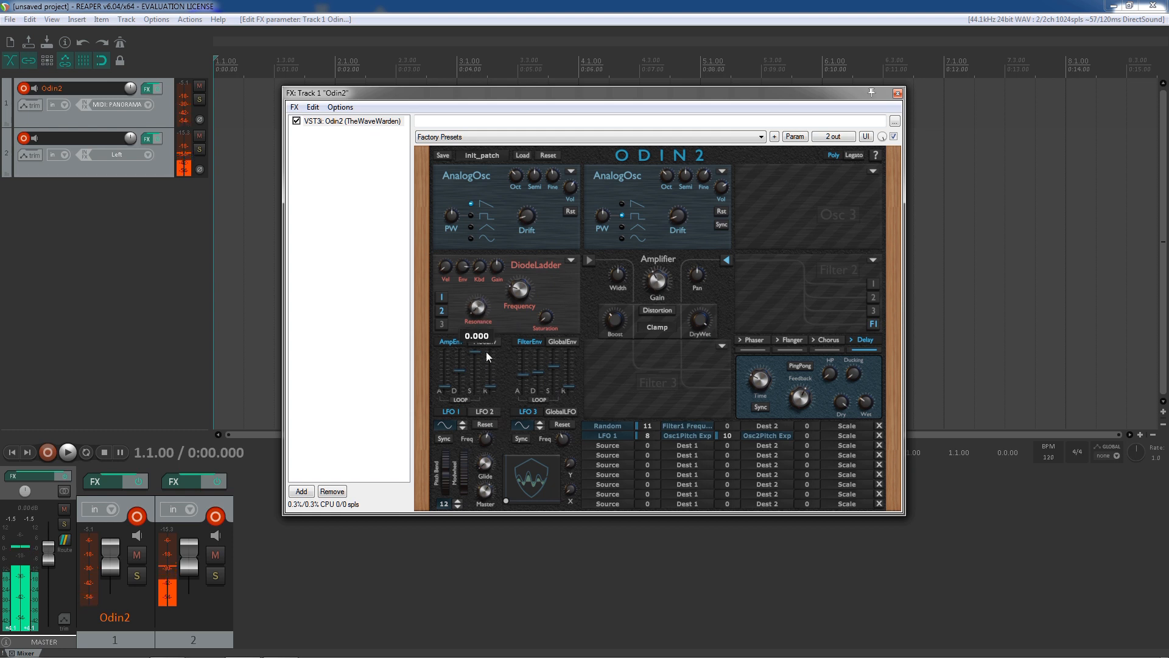
pyautogui.moveTo(513, 307); pyautogui.dragTo(532, 248)
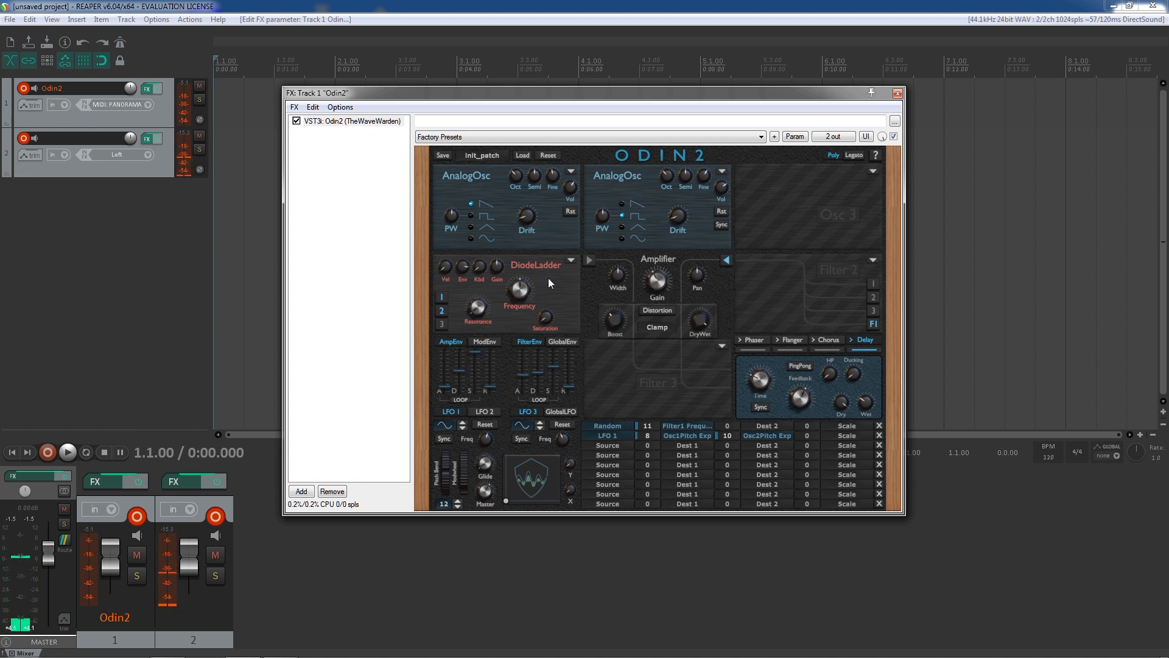
# Change filter 1 to the Korg 35 LP type and adjust its frequency and resonance
pyautogui.click(571, 260)
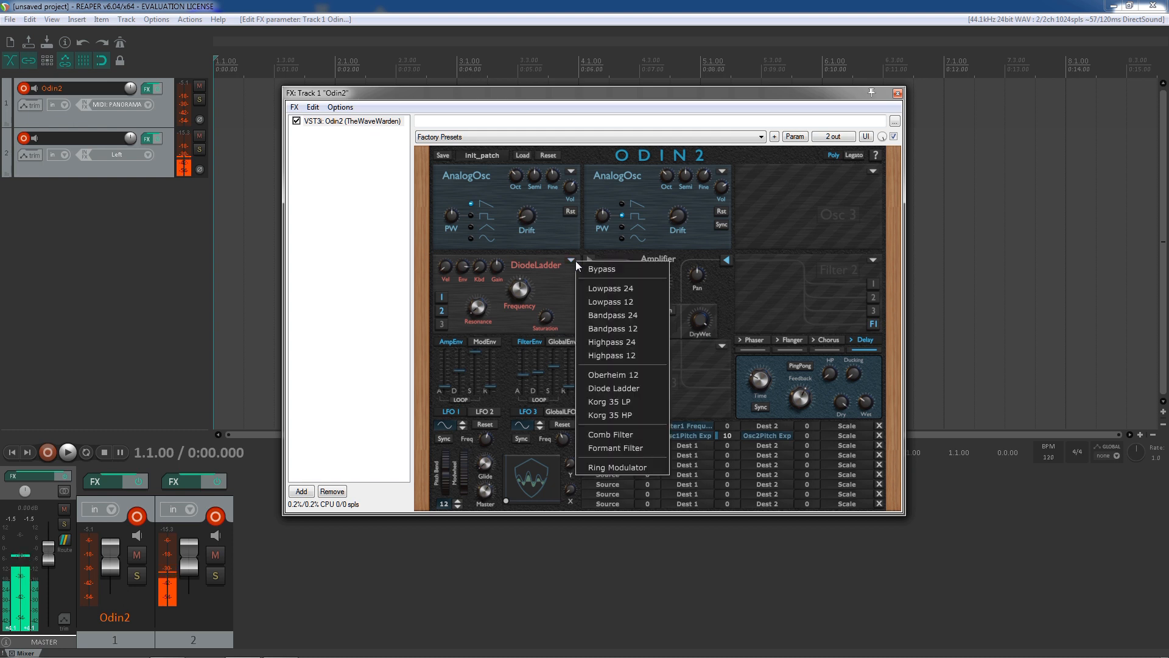
pyautogui.click(600, 404)
pyautogui.moveTo(528, 290)
pyautogui.moveTo(523, 319); pyautogui.dragTo(529, 321)
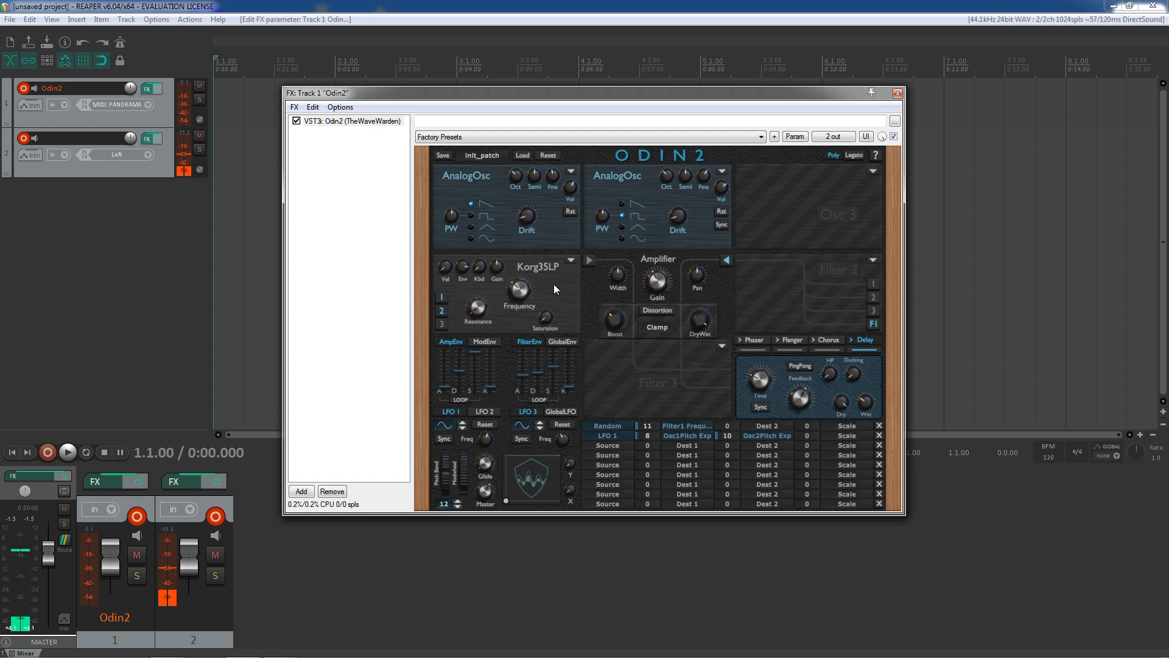
pyautogui.moveTo(520, 294)
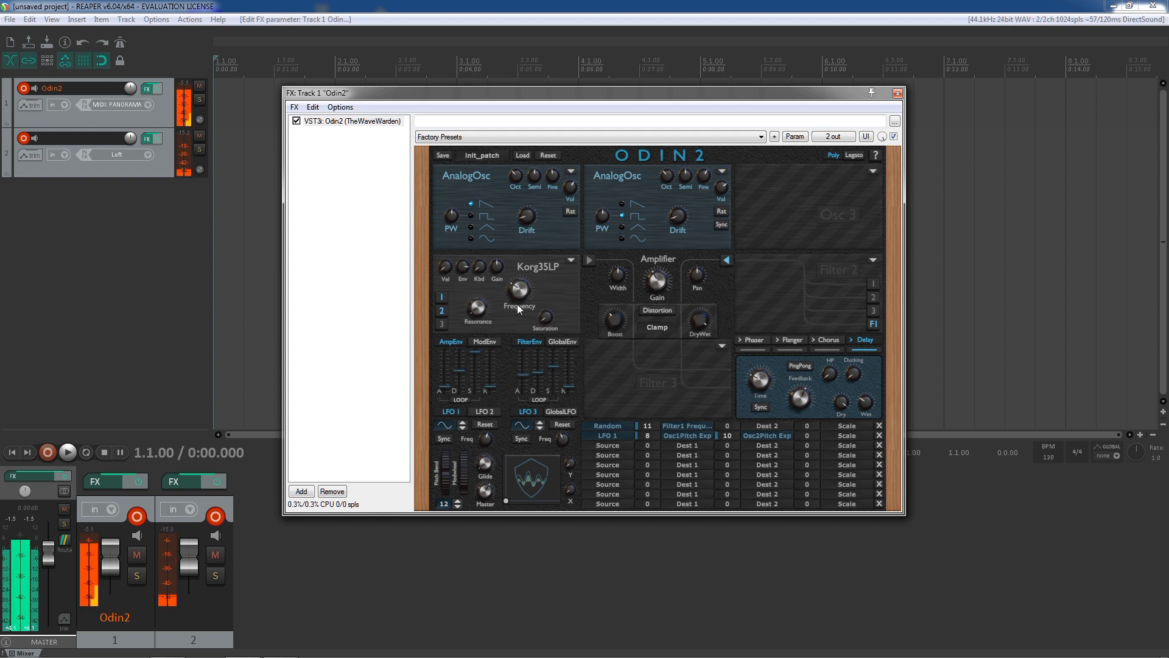
pyautogui.moveTo(474, 313); pyautogui.dragTo(544, 311)
# Try the chorus effect briefly, then audition the phaser while adjusting its modulation, rate and frequency
pyautogui.click(824, 350)
pyautogui.click(832, 349)
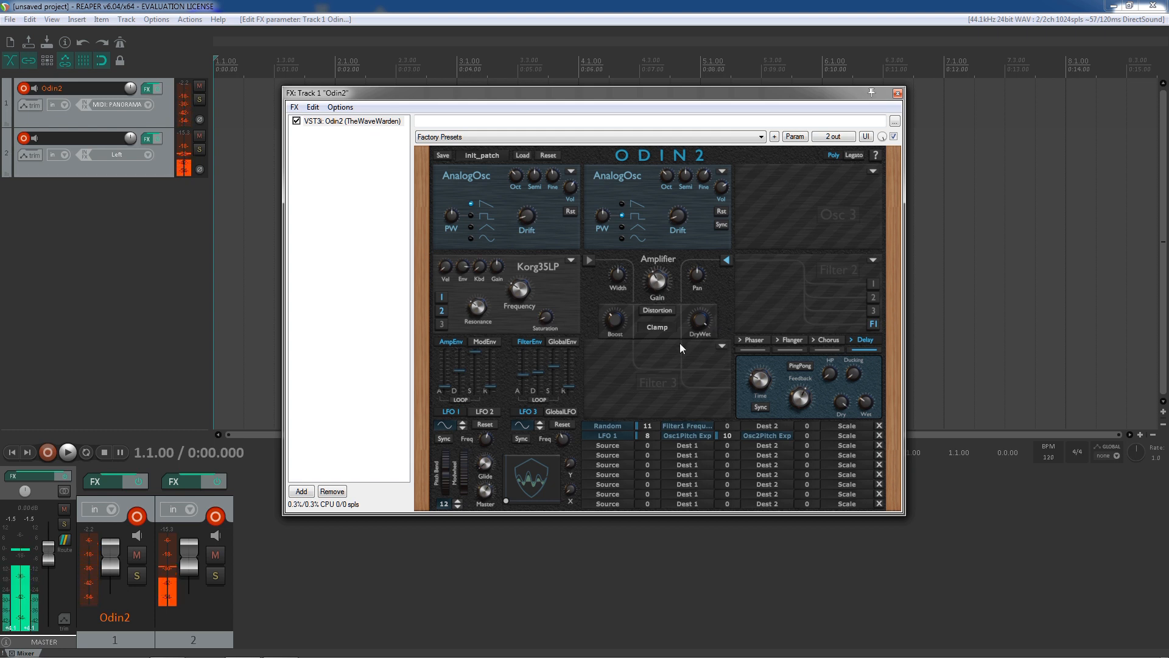
pyautogui.click(755, 352)
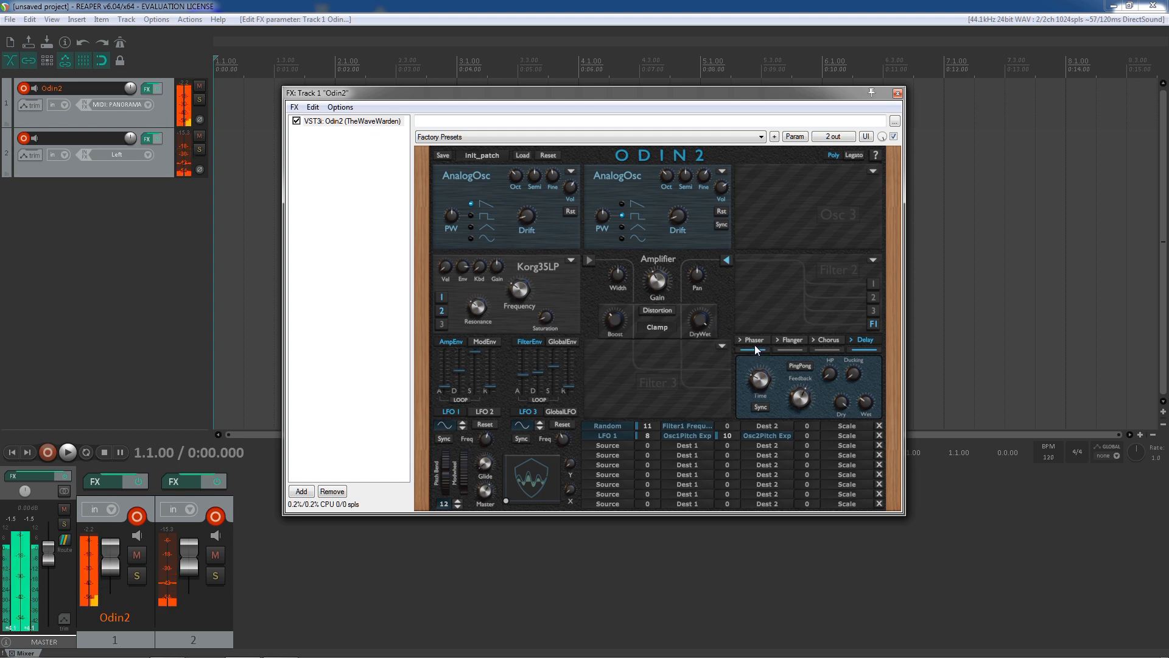
pyautogui.click(754, 341)
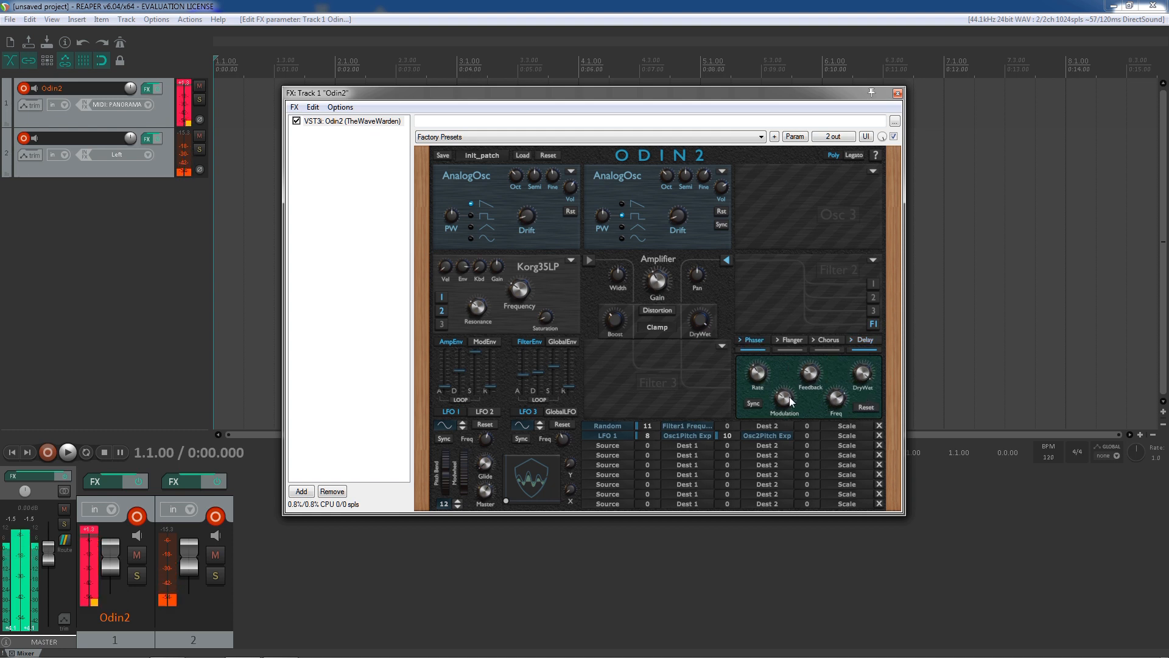
pyautogui.moveTo(788, 399); pyautogui.dragTo(803, 317)
pyautogui.moveTo(761, 382); pyautogui.dragTo(770, 415)
pyautogui.moveTo(840, 399); pyautogui.dragTo(840, 435)
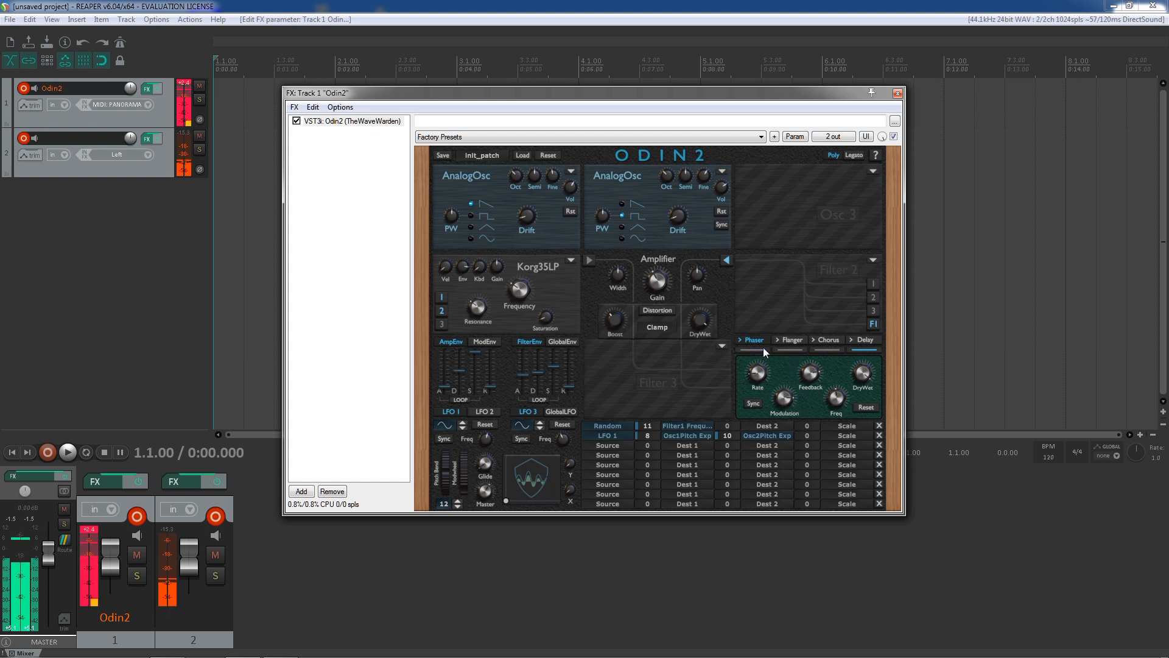
# Audition the flanger and chorus effects in turn, switching from the chorus back to the flanger
pyautogui.click(787, 345)
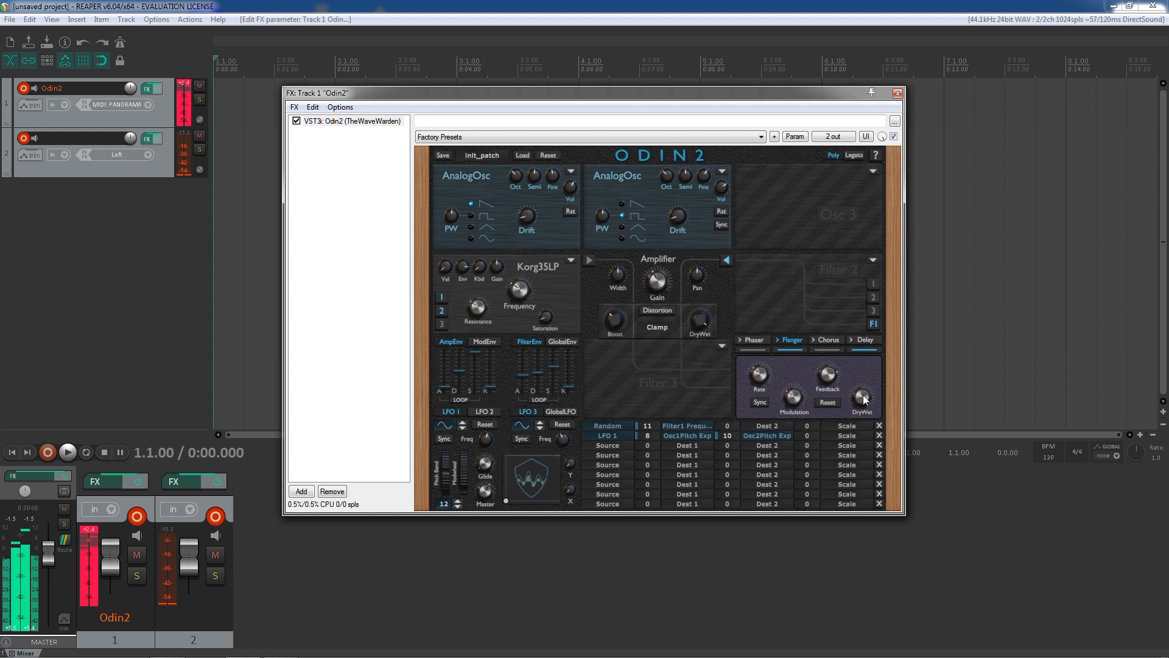
pyautogui.click(827, 344)
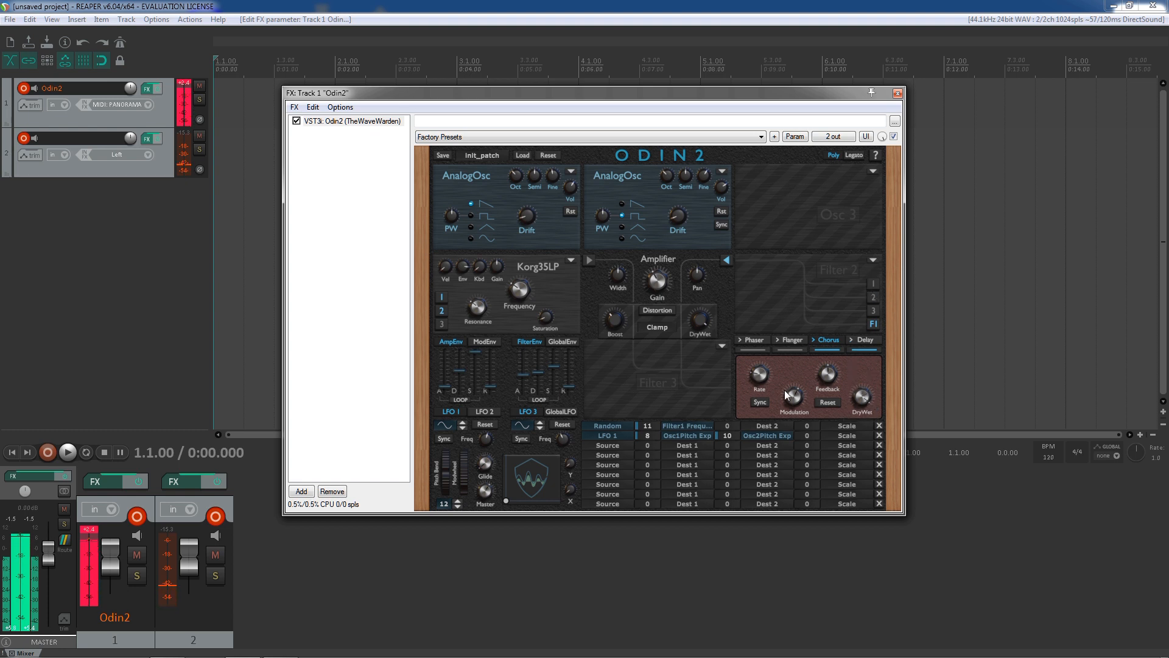
pyautogui.moveTo(766, 376)
pyautogui.click(834, 350)
pyautogui.click(798, 351)
# Move the flanger after the chorus in the effects chain and lower the flanger's dry/wet mix
pyautogui.moveTo(761, 382); pyautogui.dragTo(834, 347)
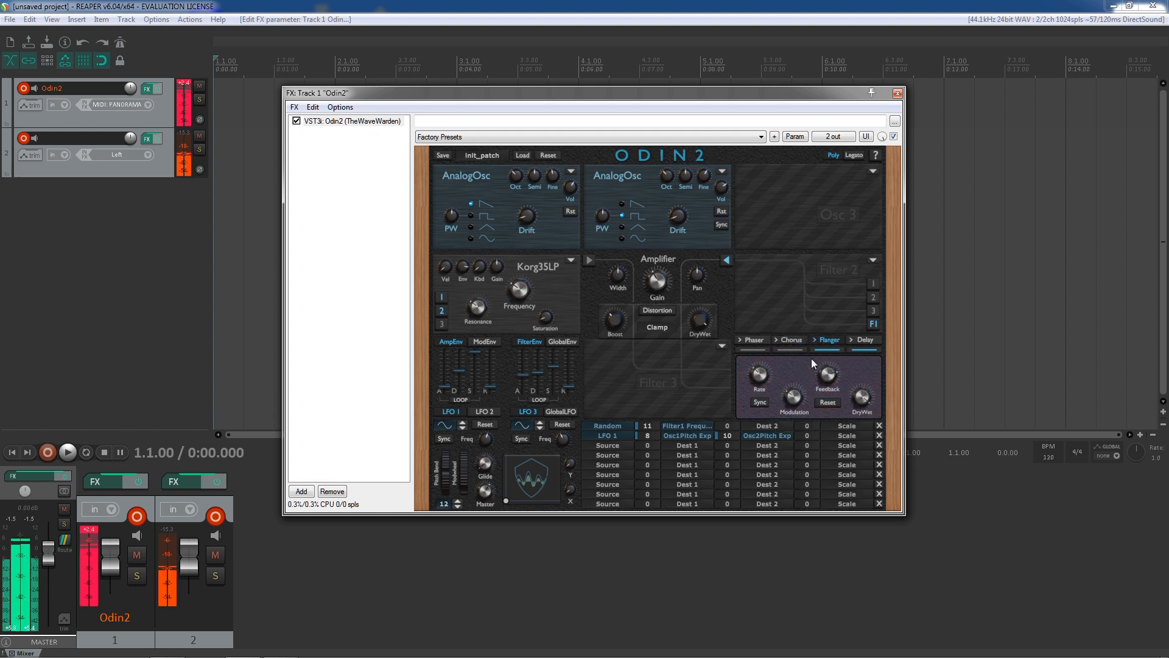
pyautogui.click(734, 503)
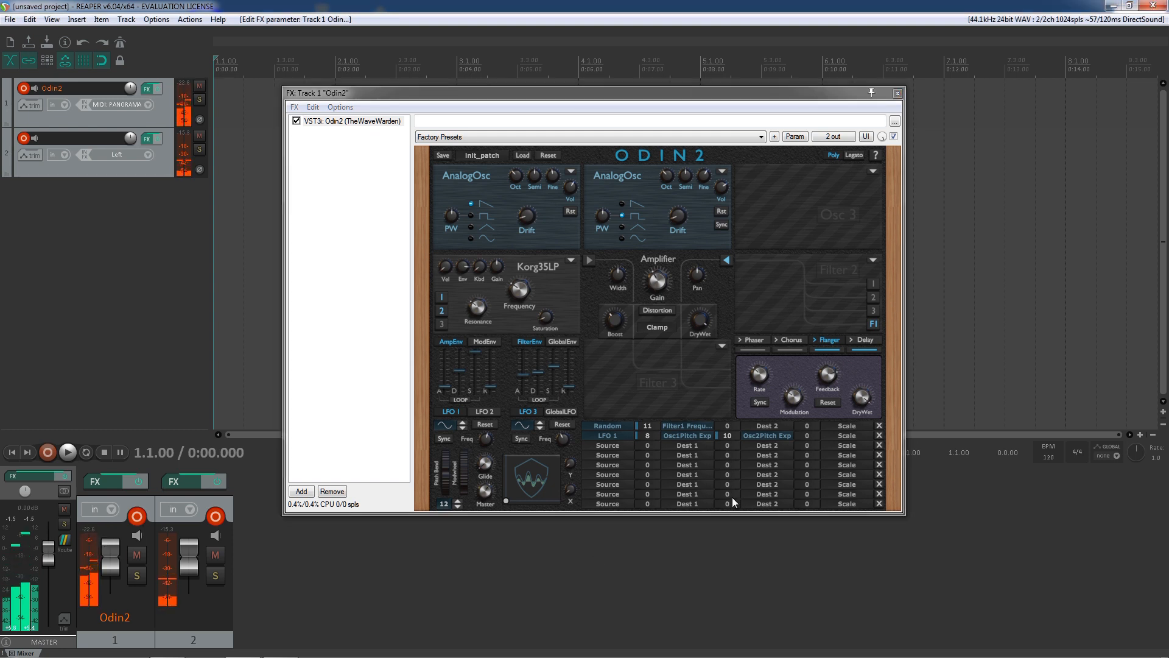
pyautogui.moveTo(862, 396); pyautogui.dragTo(872, 474)
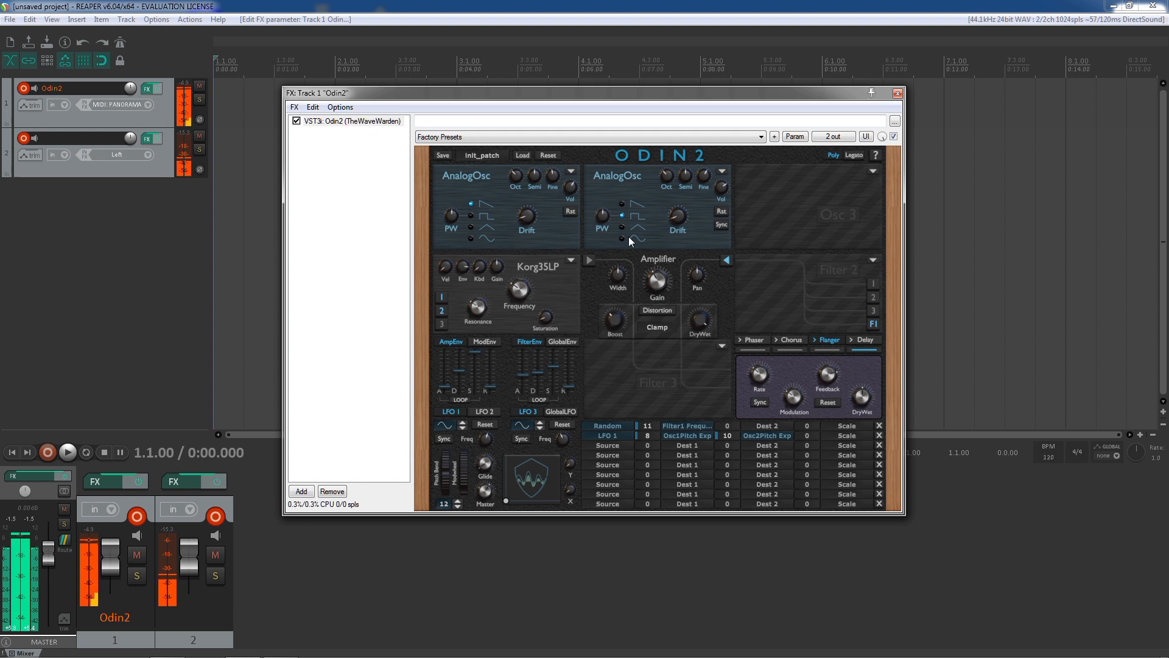
# Add a modulation row routing Mod Envelope to Osc1 Pitch Exp with an amount of 31
pyautogui.click(609, 447)
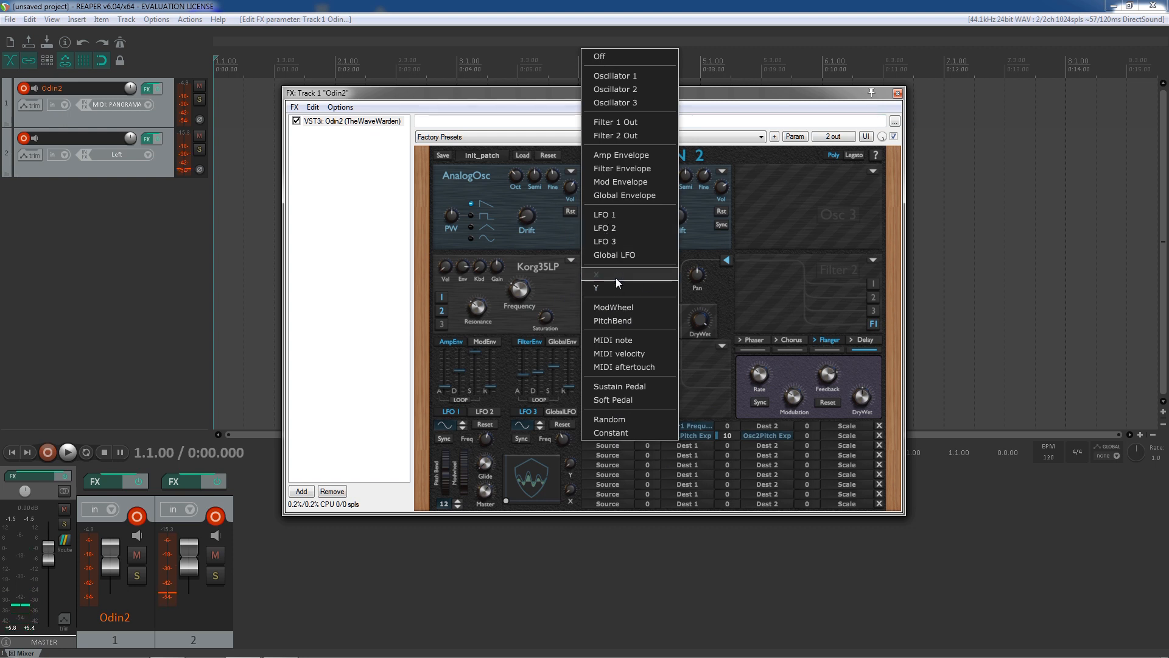
pyautogui.click(620, 178)
pyautogui.click(684, 445)
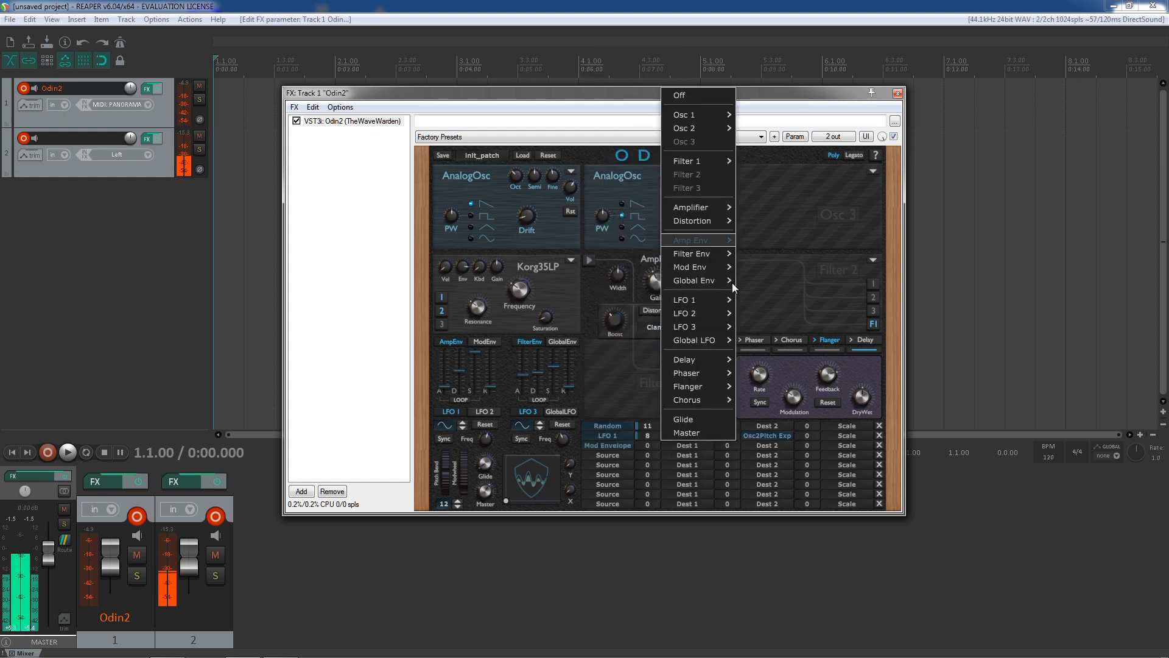
pyautogui.moveTo(707, 116)
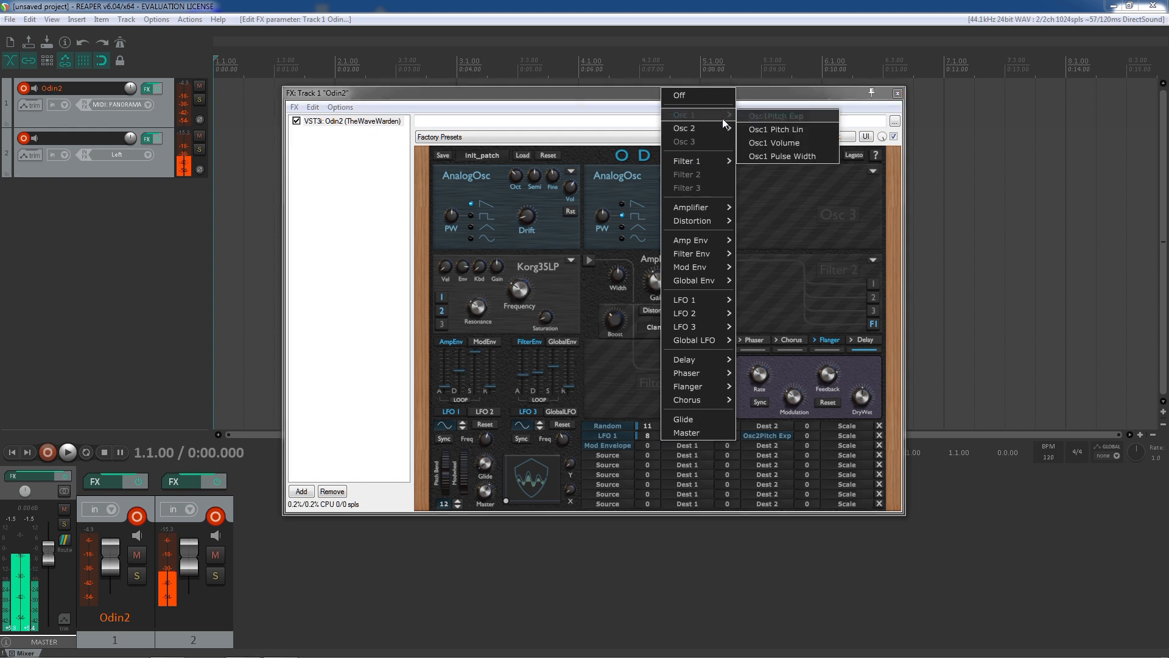
pyautogui.click(770, 119)
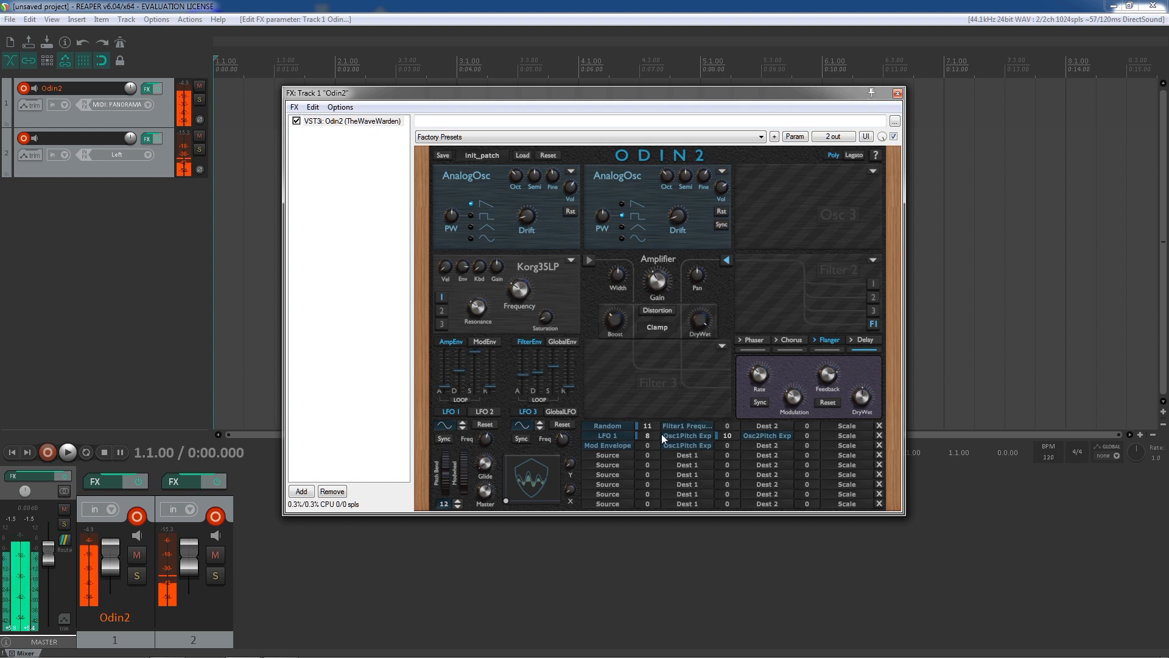
pyautogui.moveTo(651, 444); pyautogui.dragTo(657, 426)
# Shorten the mod envelope's decay and fine-tune filter 1's frequency
pyautogui.click(485, 343)
pyautogui.moveTo(458, 374); pyautogui.dragTo(461, 384)
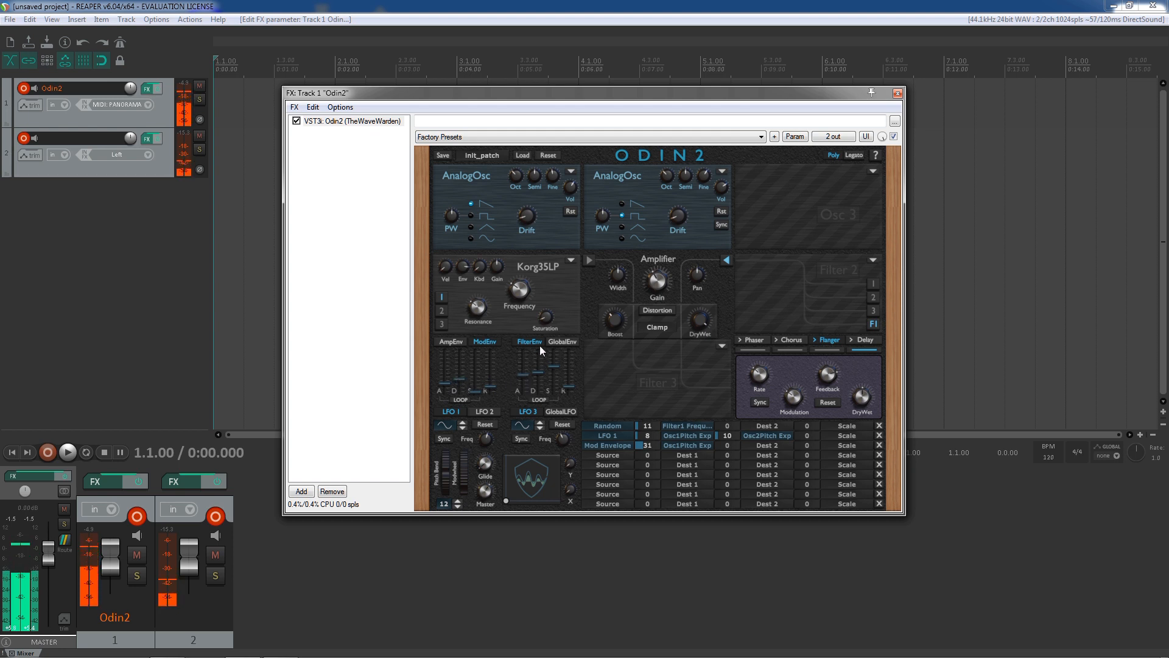
pyautogui.moveTo(519, 302); pyautogui.dragTo(520, 308)
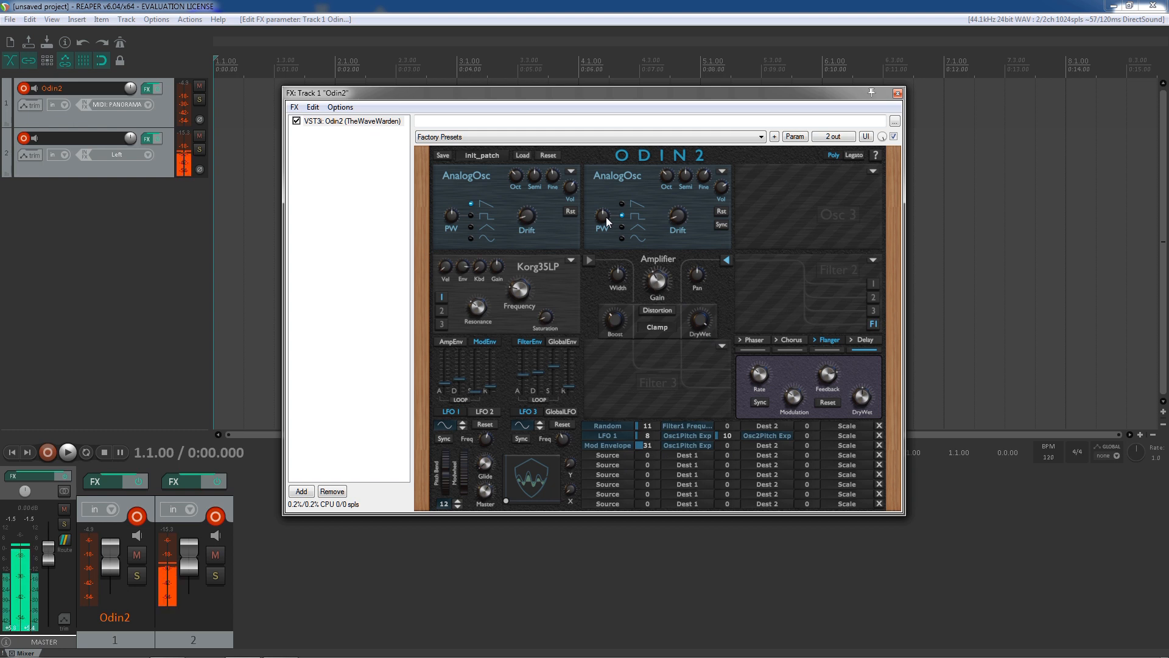
# Feed only oscillator 2 into filter 1 and add Osc2 Pulse Width as the Mod Envelope row's second destination with an amount of 94
pyautogui.click(441, 311)
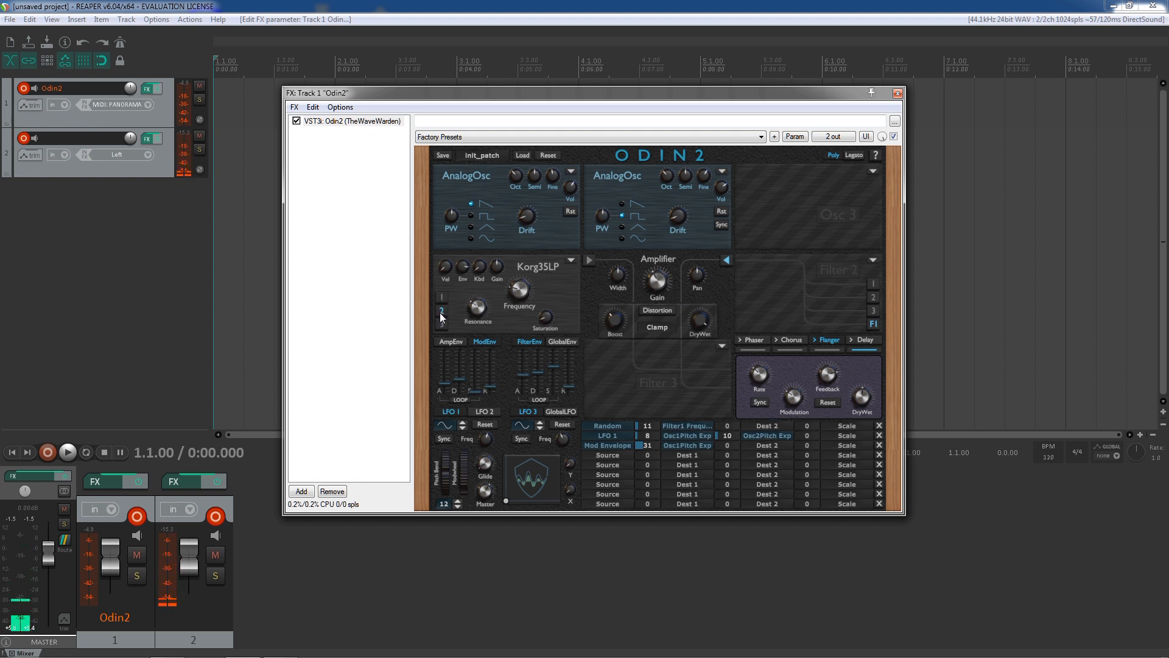
pyautogui.click(772, 444)
pyautogui.moveTo(804, 128)
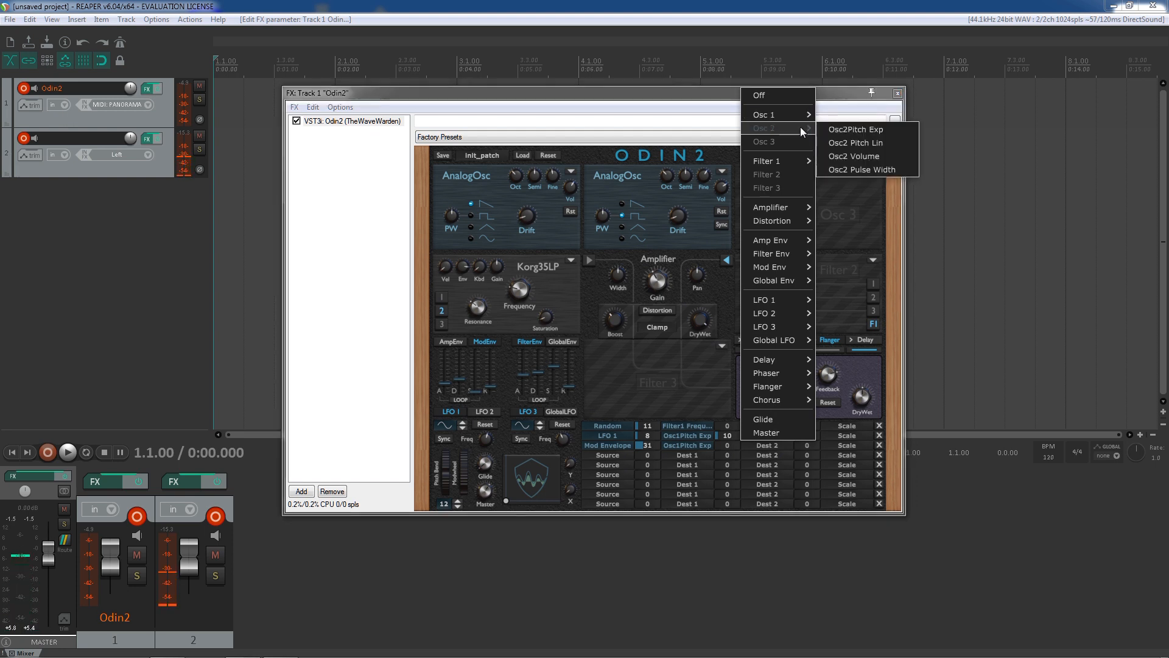
pyautogui.click(844, 170)
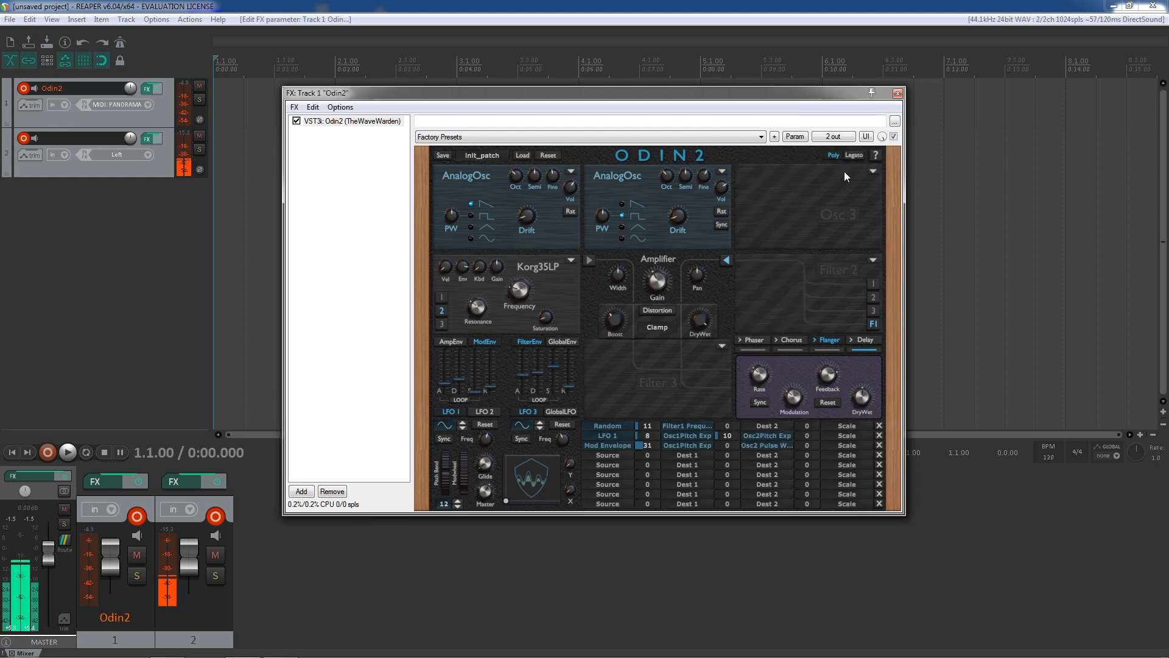
pyautogui.moveTo(730, 444); pyautogui.dragTo(742, 387)
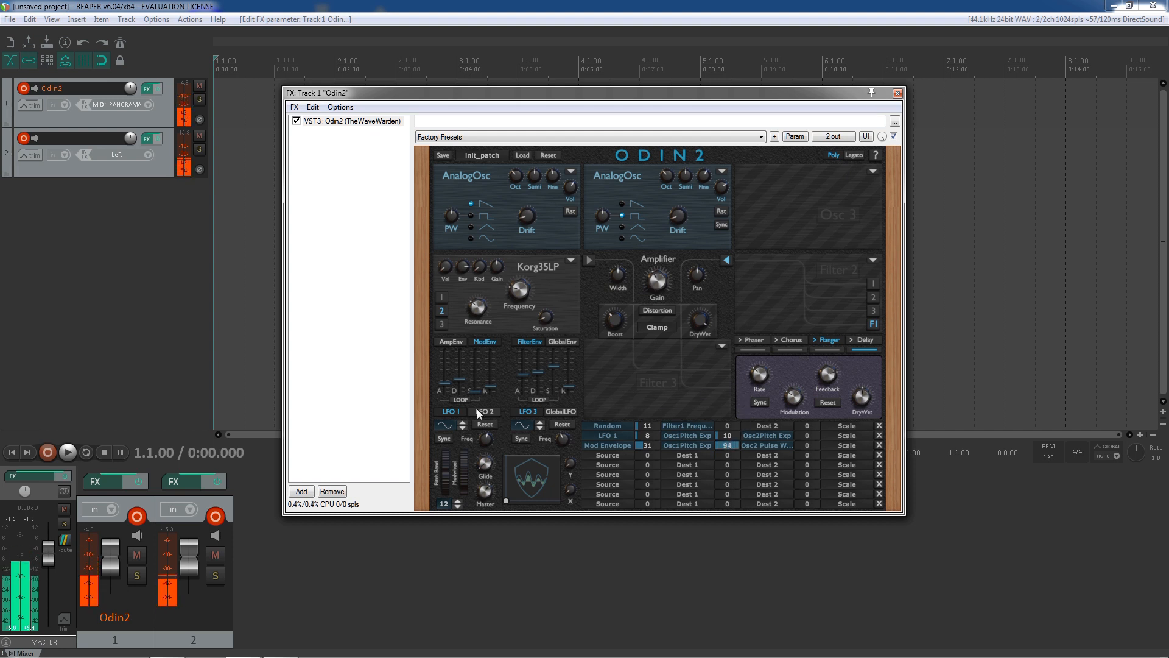
# Adjust the mod envelope's attack and decay times by ear
pyautogui.moveTo(460, 385); pyautogui.dragTo(469, 373)
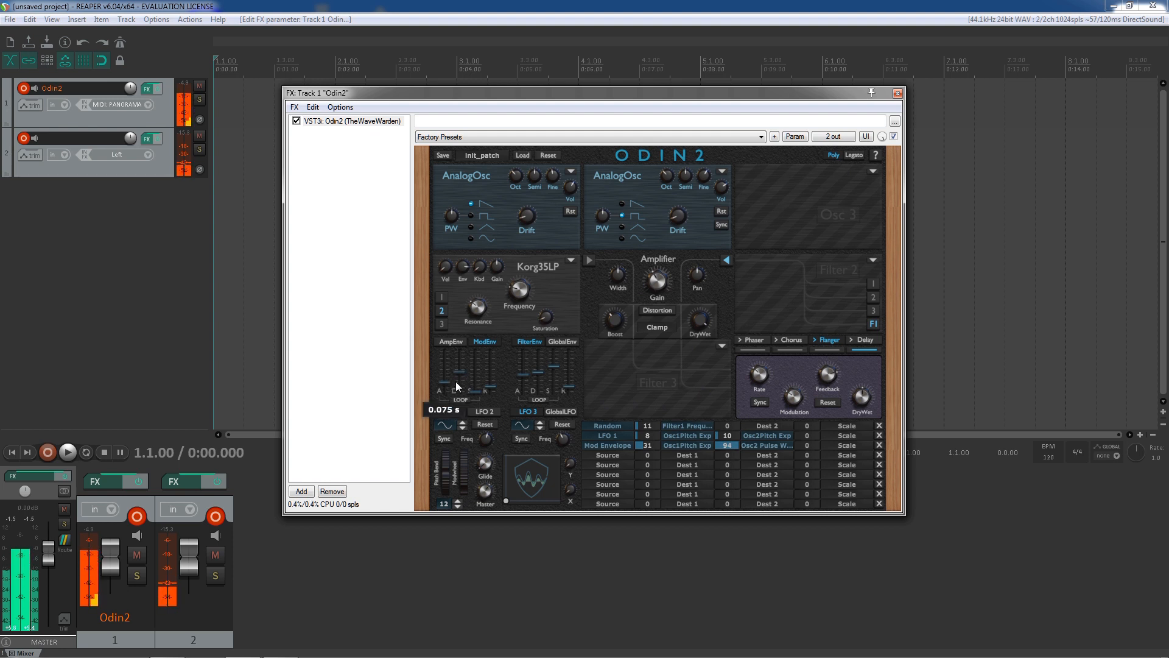
pyautogui.moveTo(458, 379); pyautogui.dragTo(463, 378)
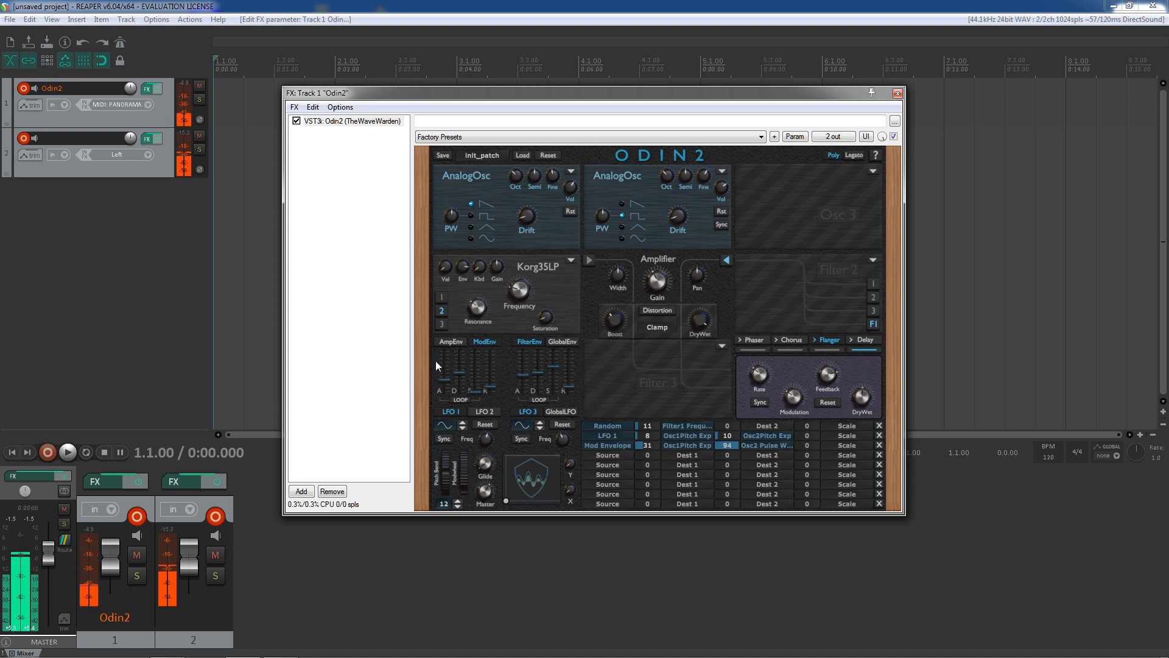
# Feed oscillator 1 into filter 1 again and set the Mod Envelope row's Osc1 Pitch Exp amount to 14
pyautogui.click(441, 297)
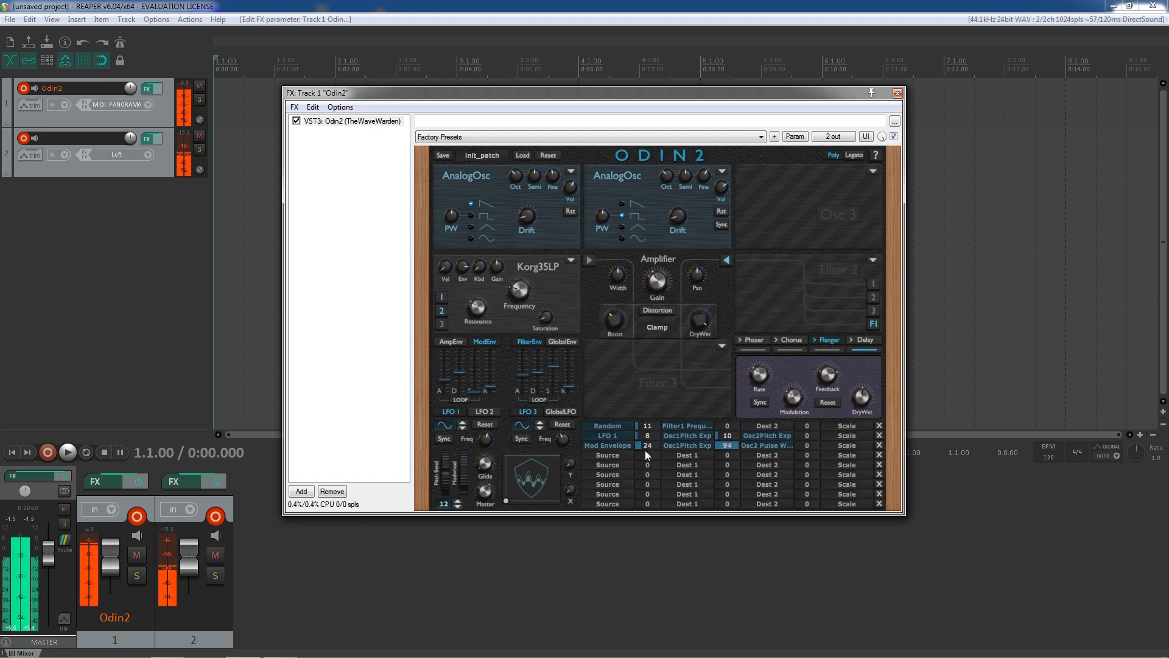
pyautogui.moveTo(645, 451); pyautogui.dragTo(644, 460)
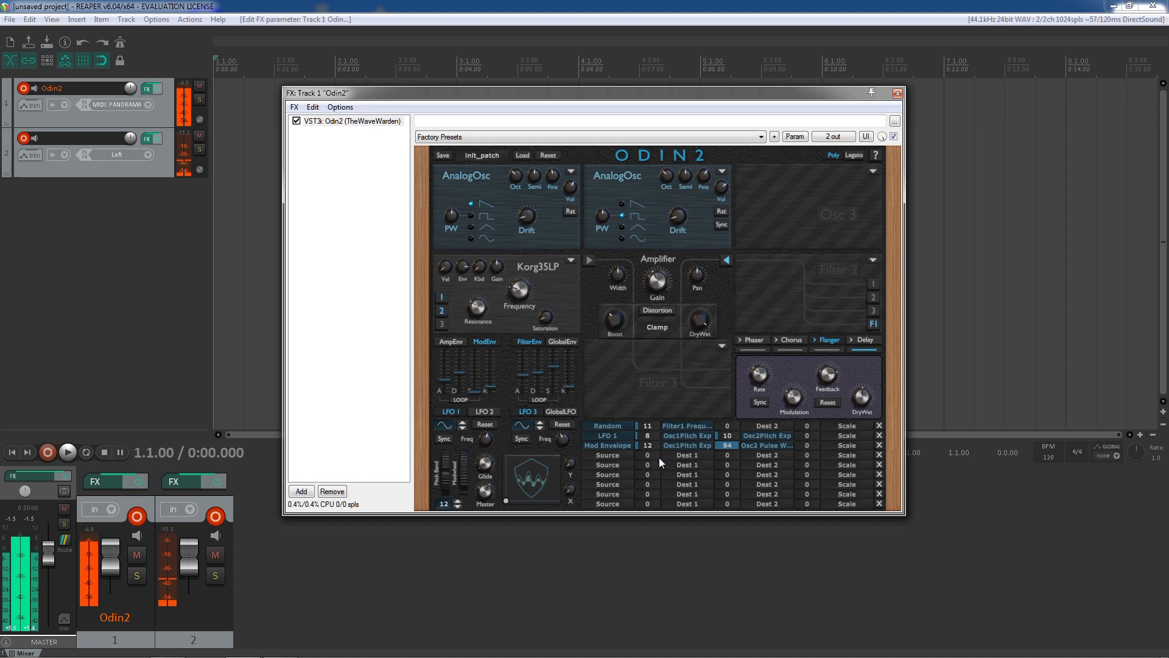
pyautogui.moveTo(659, 458); pyautogui.dragTo(659, 455)
# Adjust the Korg 35 LP filter's frequency and switch filter 1 to Korg 35 HP
pyautogui.moveTo(520, 298); pyautogui.dragTo(530, 279)
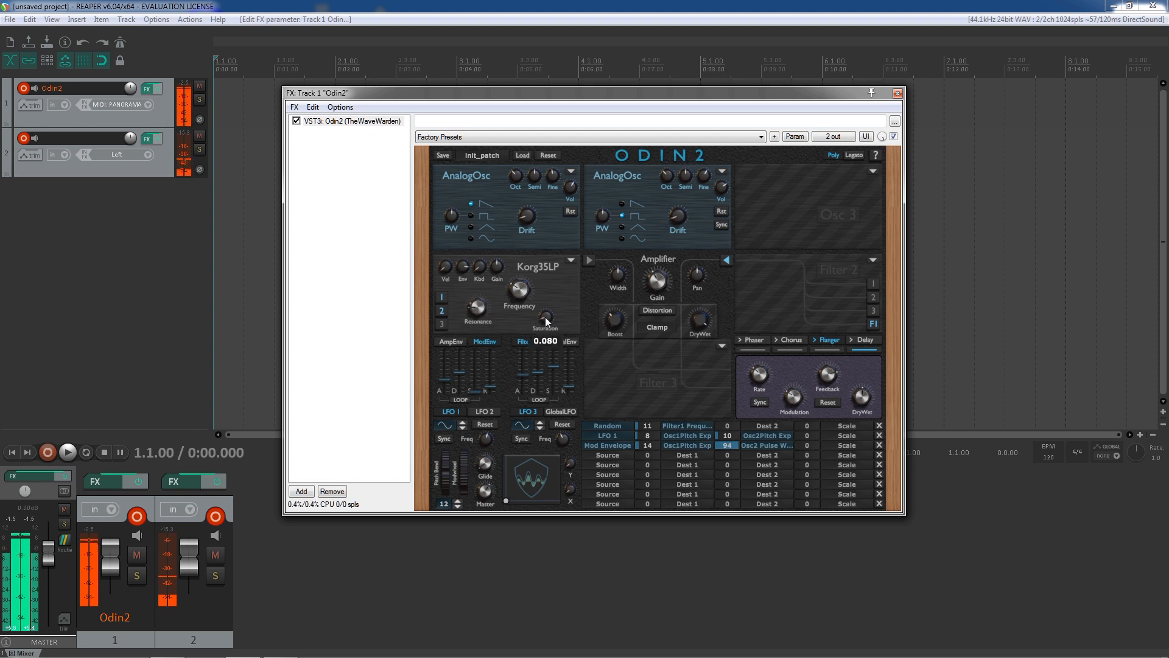
pyautogui.click(571, 262)
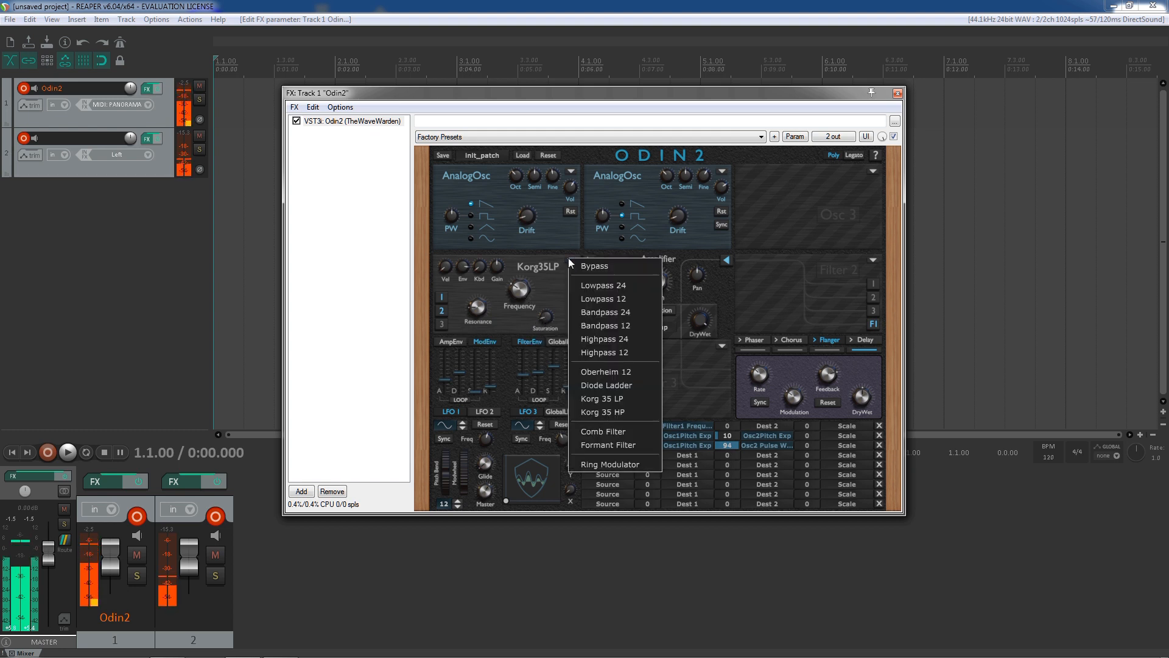
pyautogui.click(620, 412)
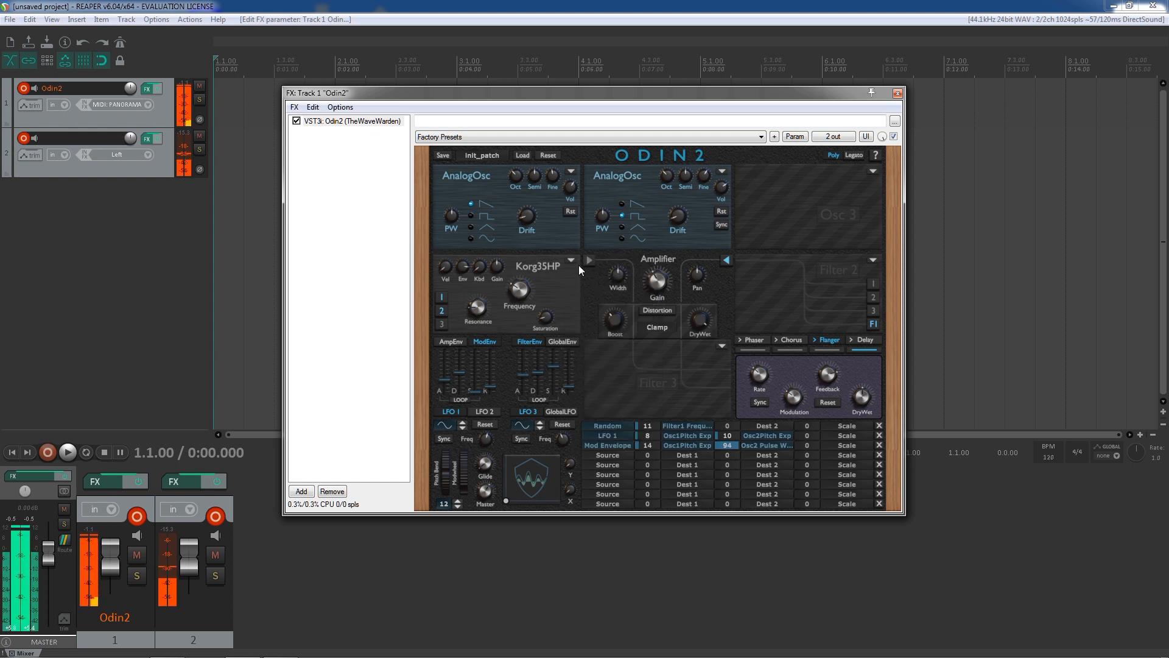
# Audition the Comb Filter as filter 1, sweeping its frequency and resonance and leaving the frequency at about 3240 Hz
pyautogui.click(571, 260)
pyautogui.click(615, 435)
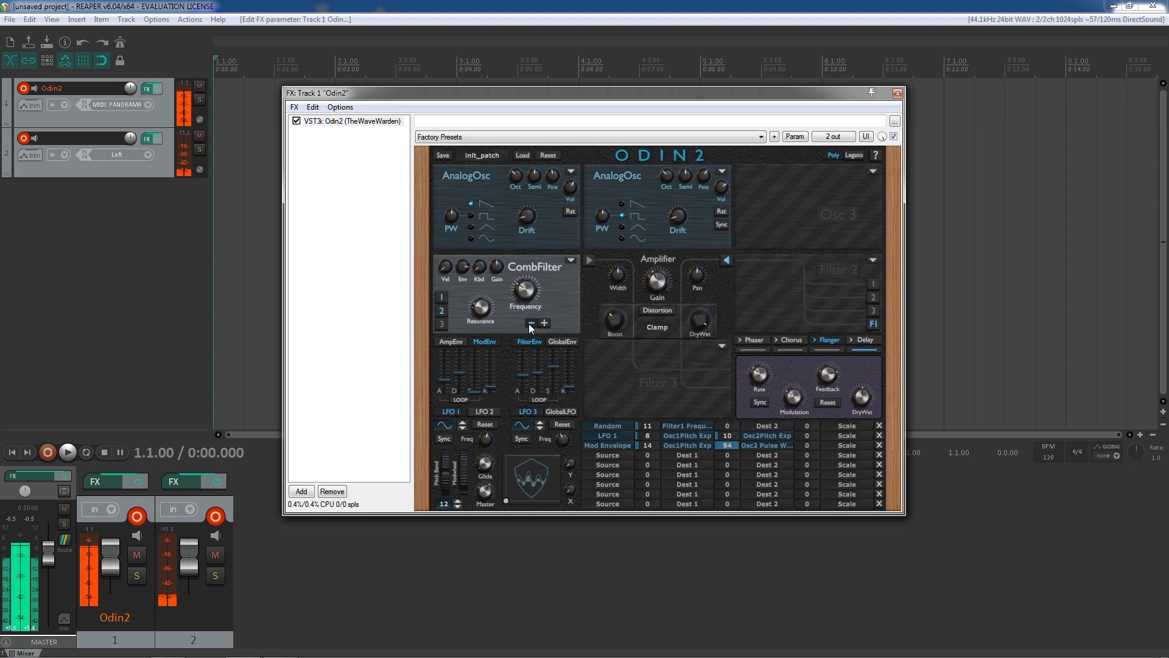
pyautogui.moveTo(529, 291); pyautogui.dragTo(531, 214)
pyautogui.moveTo(526, 298); pyautogui.dragTo(528, 201)
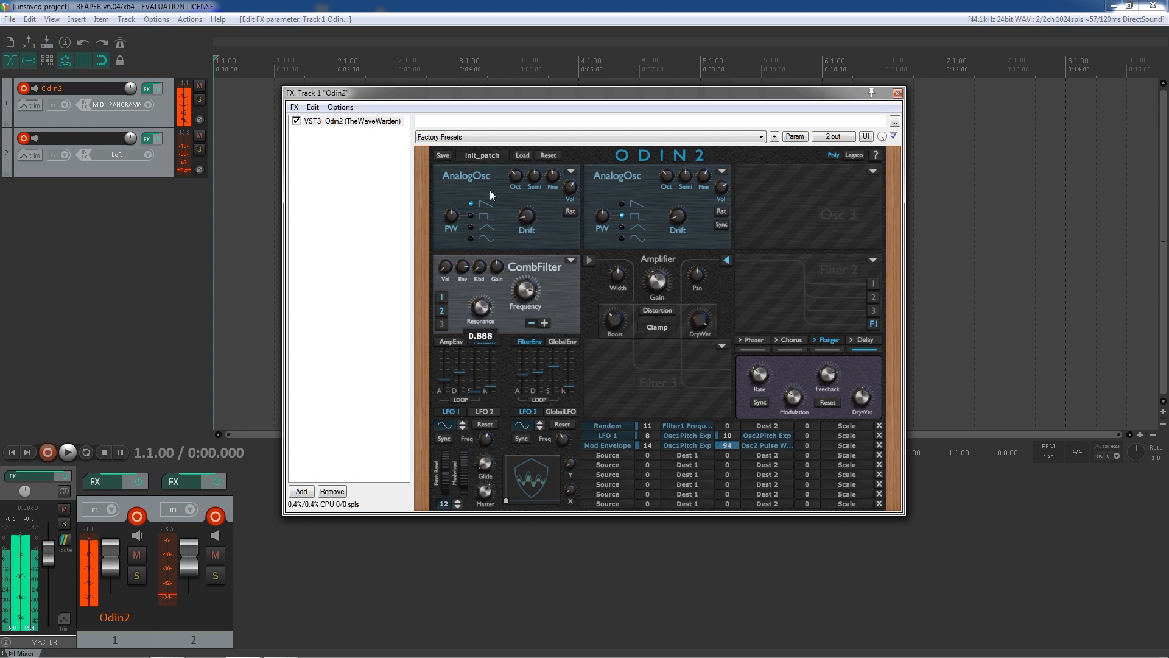
pyautogui.moveTo(528, 294); pyautogui.dragTo(529, 334)
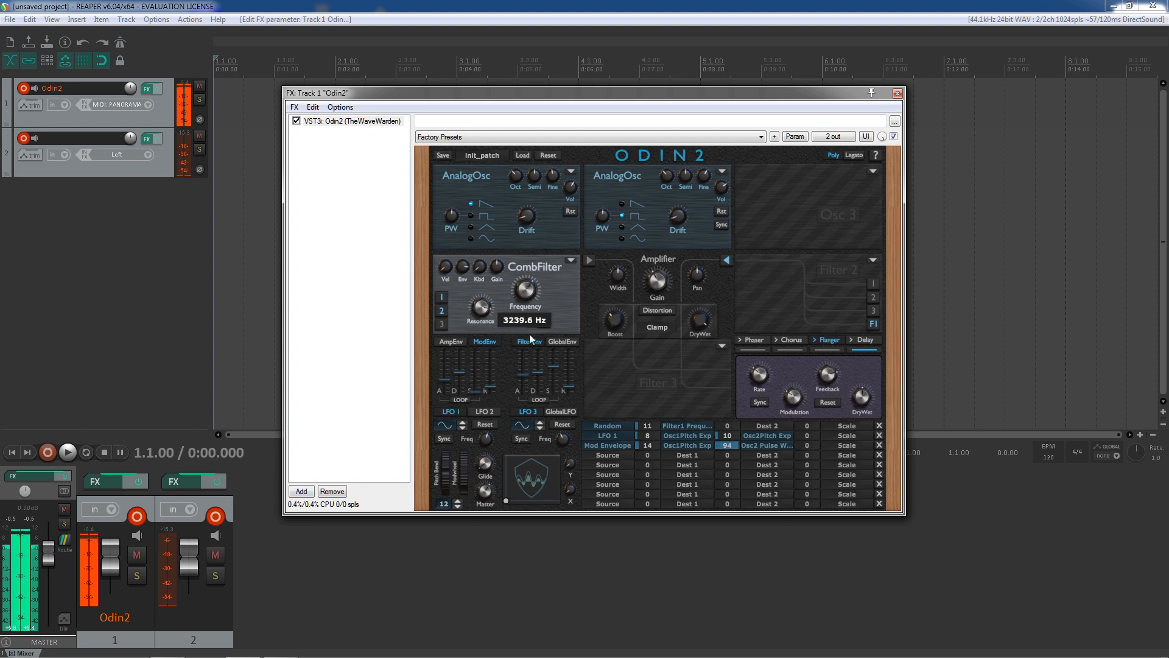
# Audition the Formant Filter as filter 1, sweeping its transition and changing vowel 2 to A and E
pyautogui.click(571, 260)
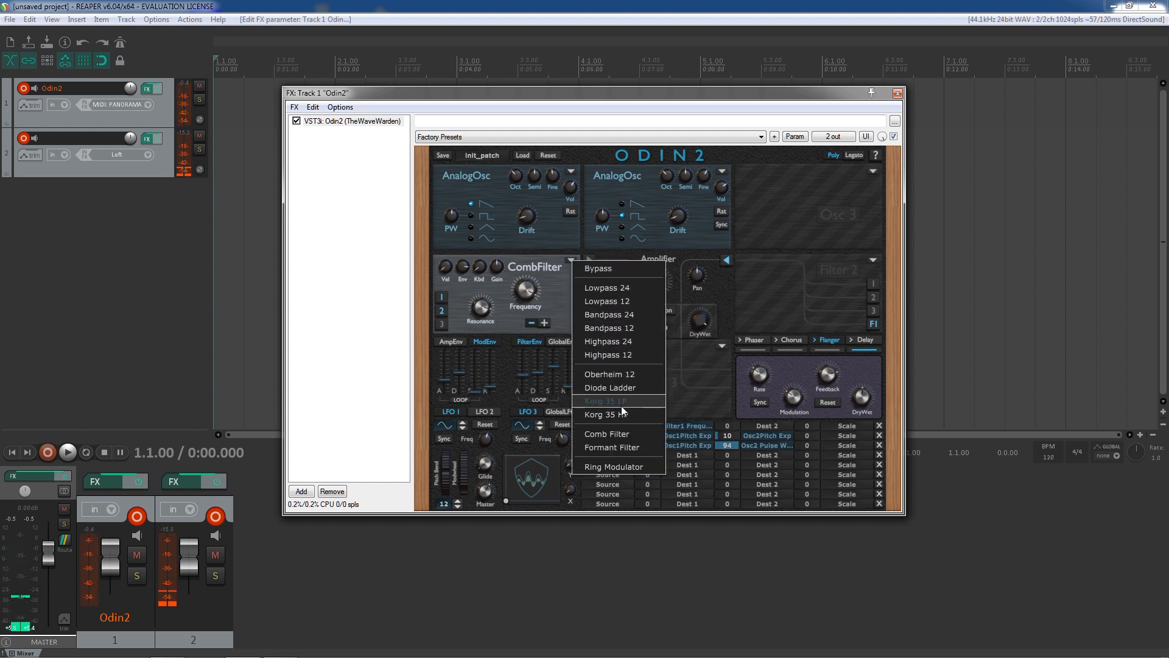
pyautogui.click(624, 446)
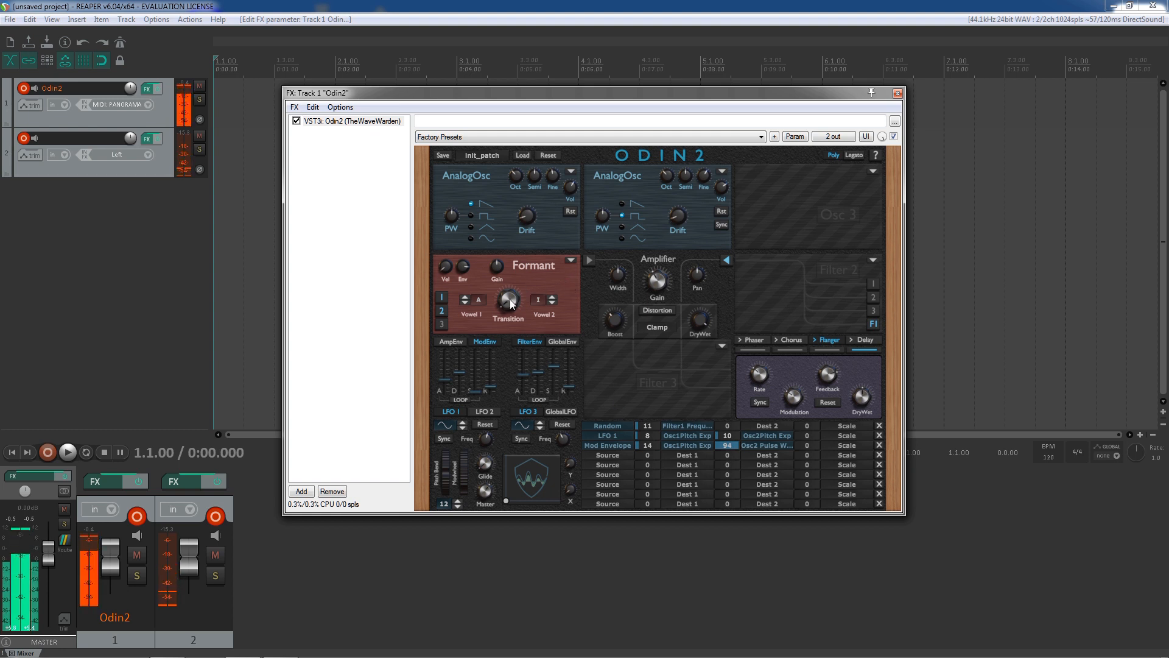
pyautogui.moveTo(513, 296); pyautogui.dragTo(521, 251)
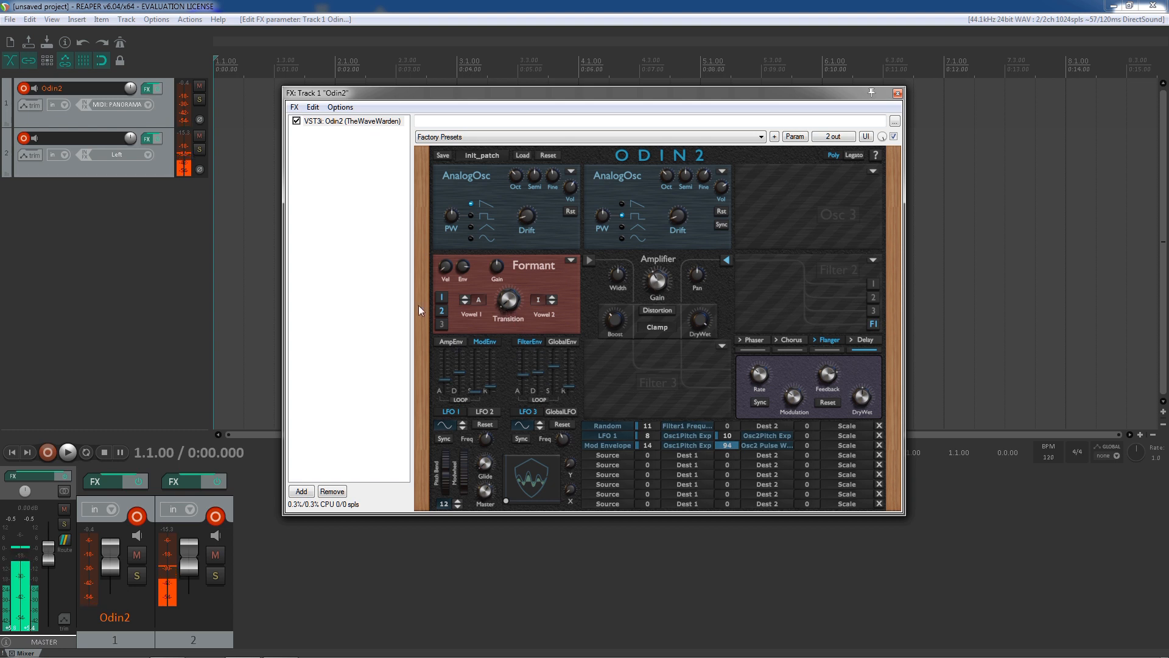
pyautogui.click(552, 305)
pyautogui.click(552, 304)
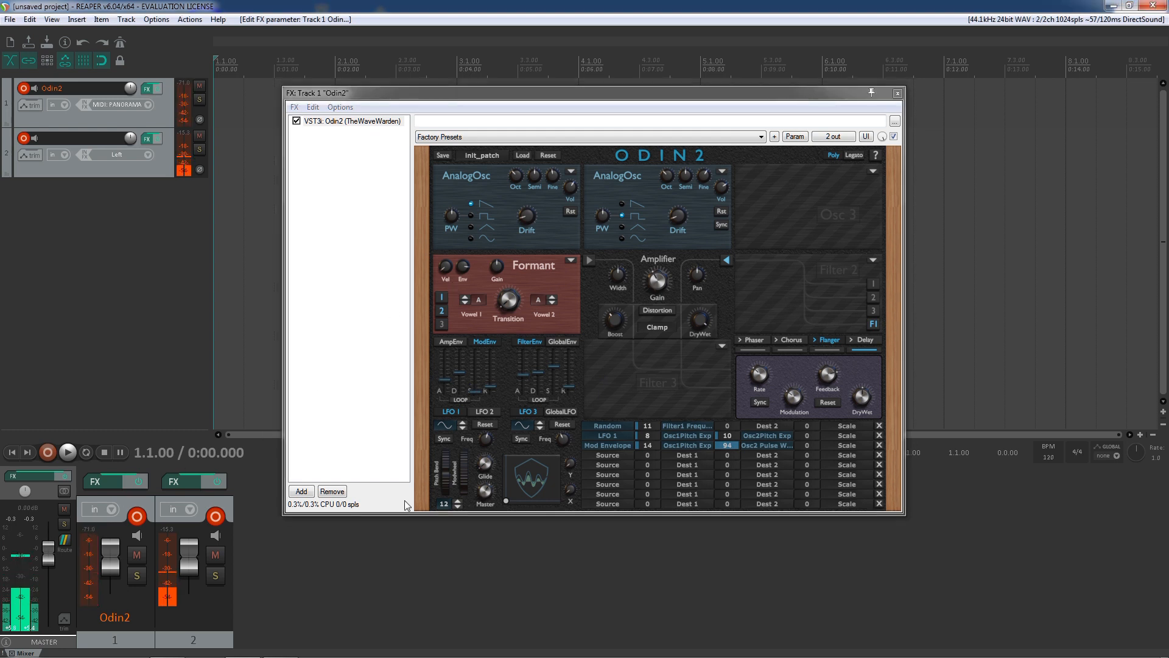
pyautogui.click(552, 297)
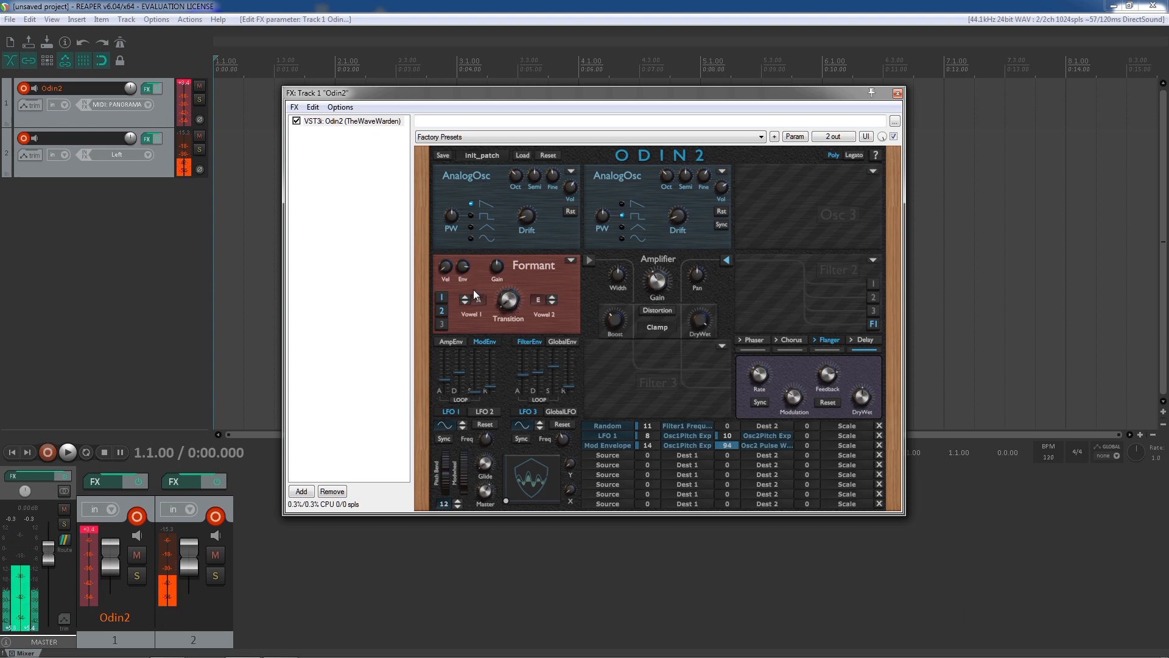
pyautogui.click(96, 520)
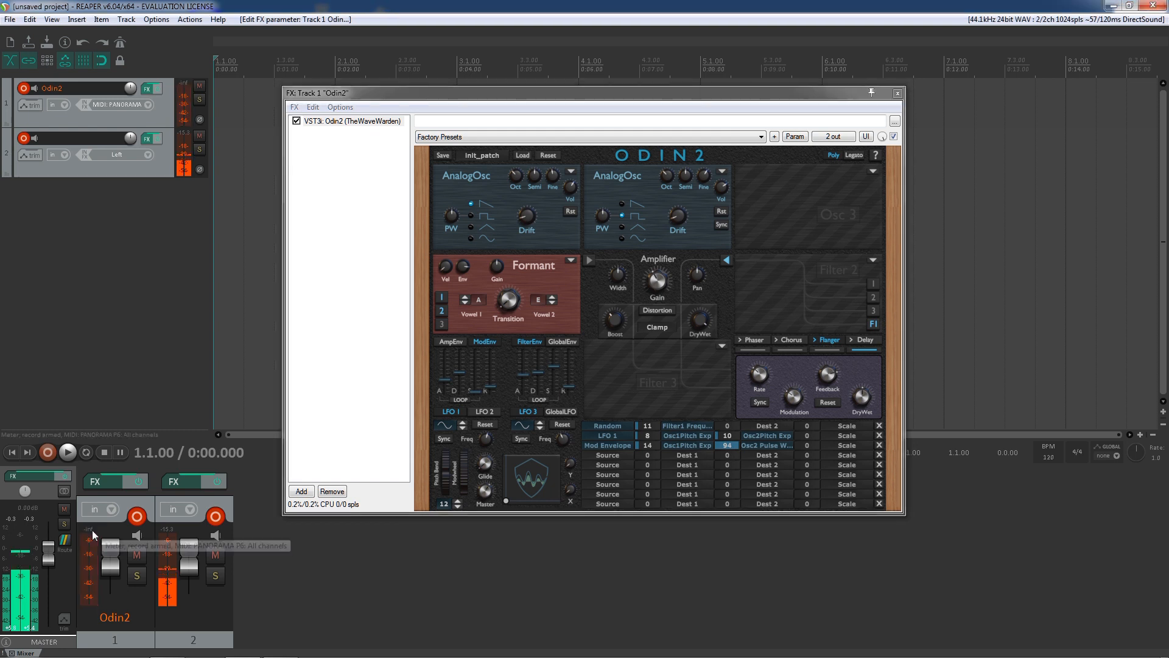
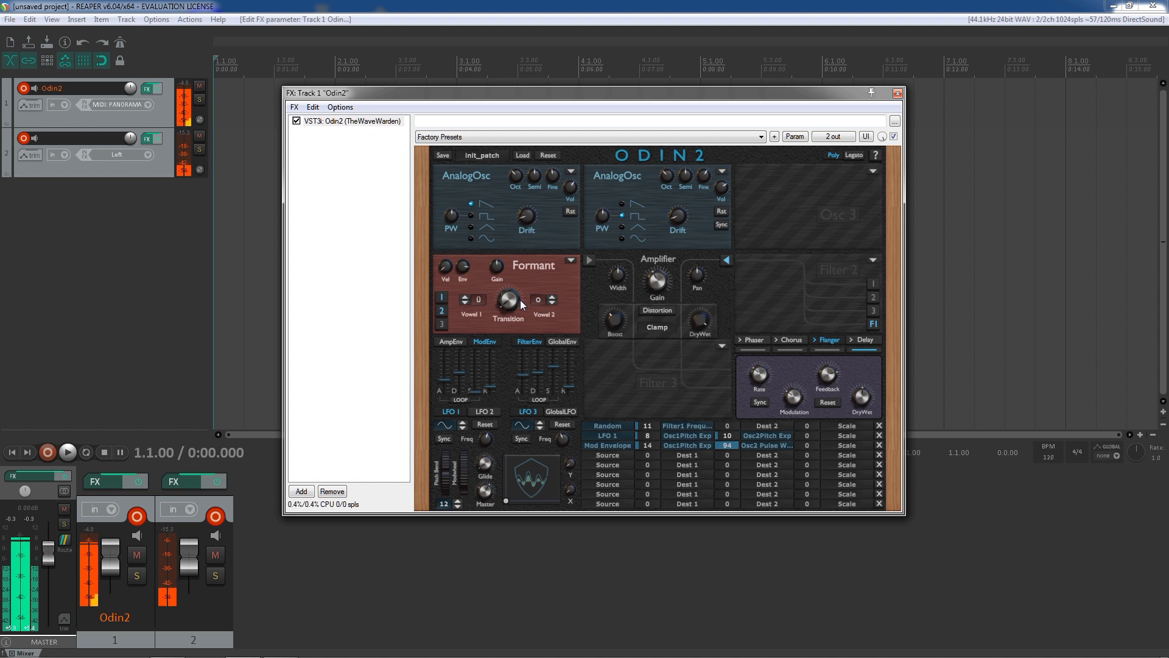
# Audition the Ring Modulator as filter 1, sweeping its frequency and amount across different settings
pyautogui.click(572, 263)
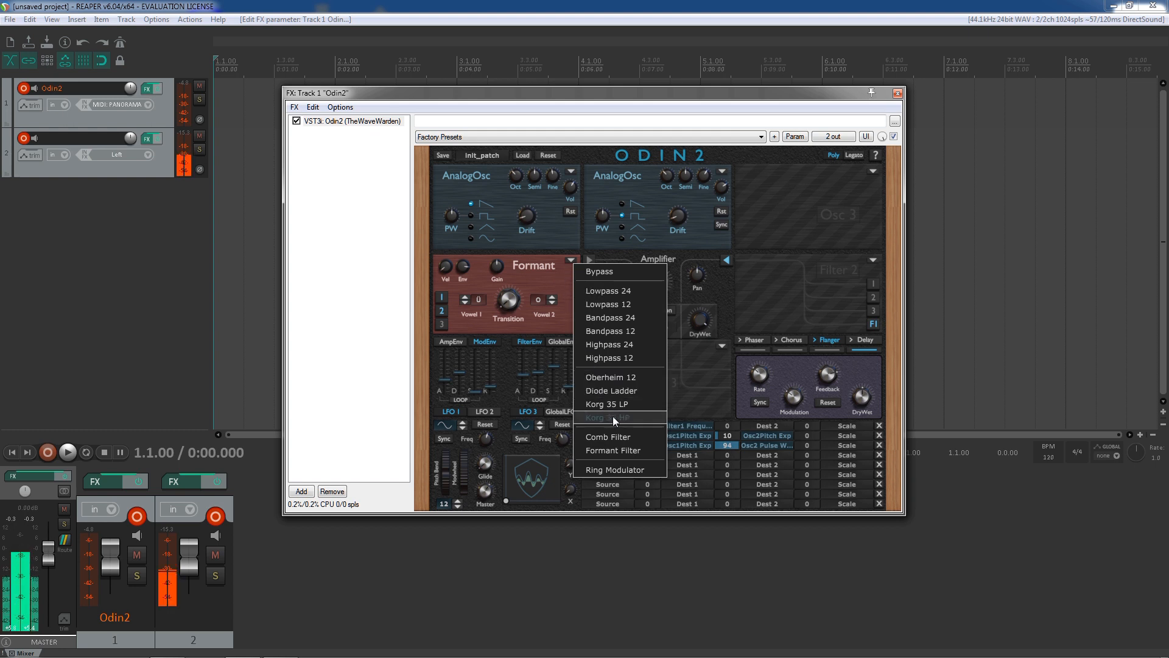
pyautogui.click(633, 471)
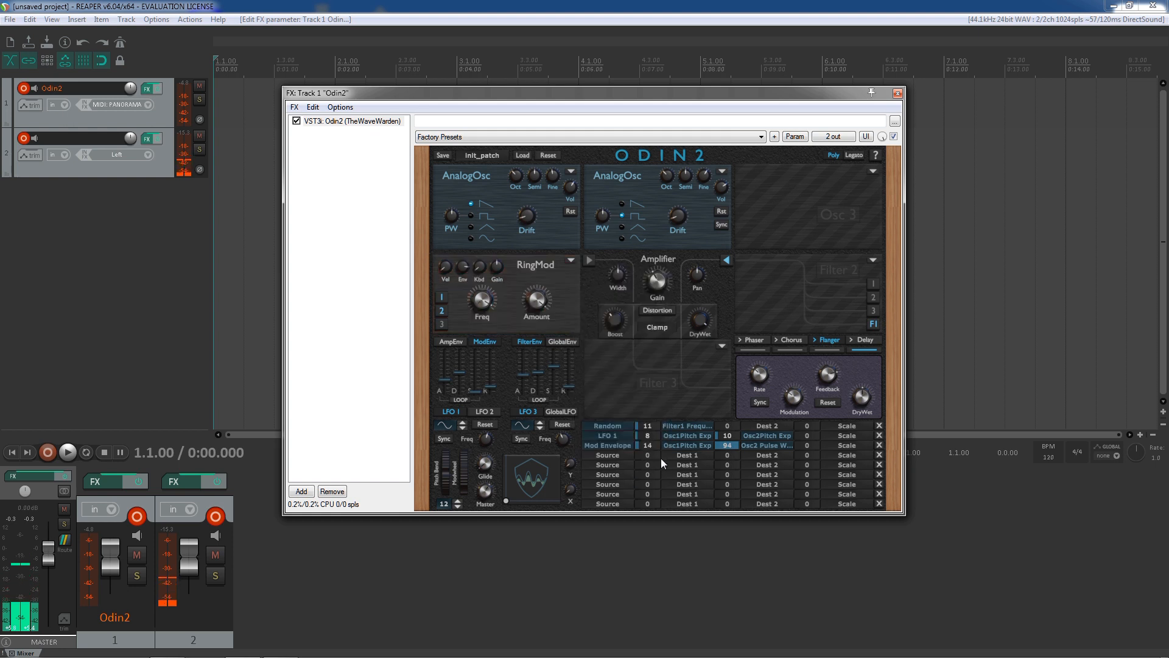
pyautogui.moveTo(490, 322)
pyautogui.moveTo(488, 363); pyautogui.dragTo(490, 441)
pyautogui.moveTo(535, 300); pyautogui.dragTo(539, 403)
pyautogui.moveTo(487, 324)
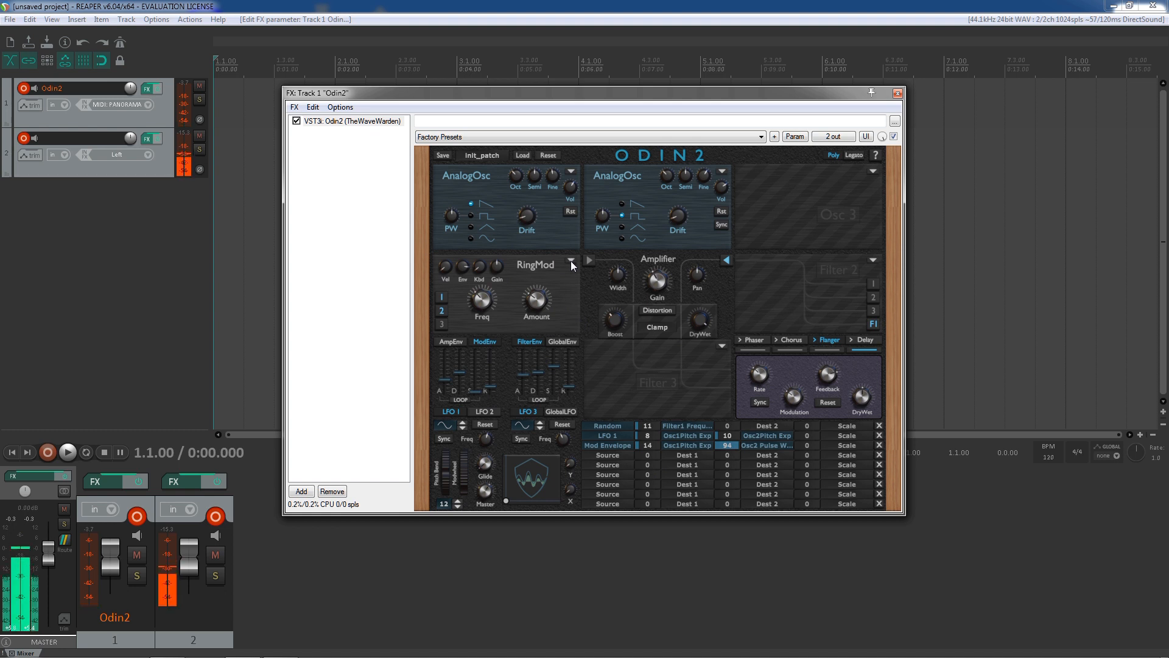
pyautogui.moveTo(482, 301)
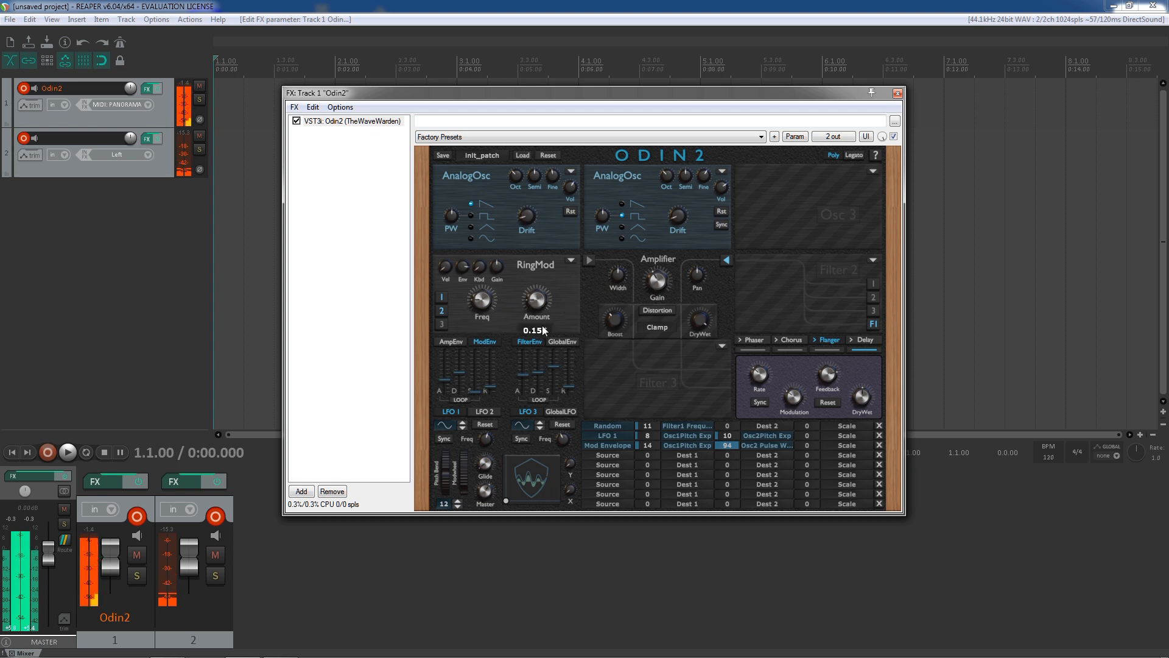
pyautogui.moveTo(471, 290); pyautogui.dragTo(492, 341)
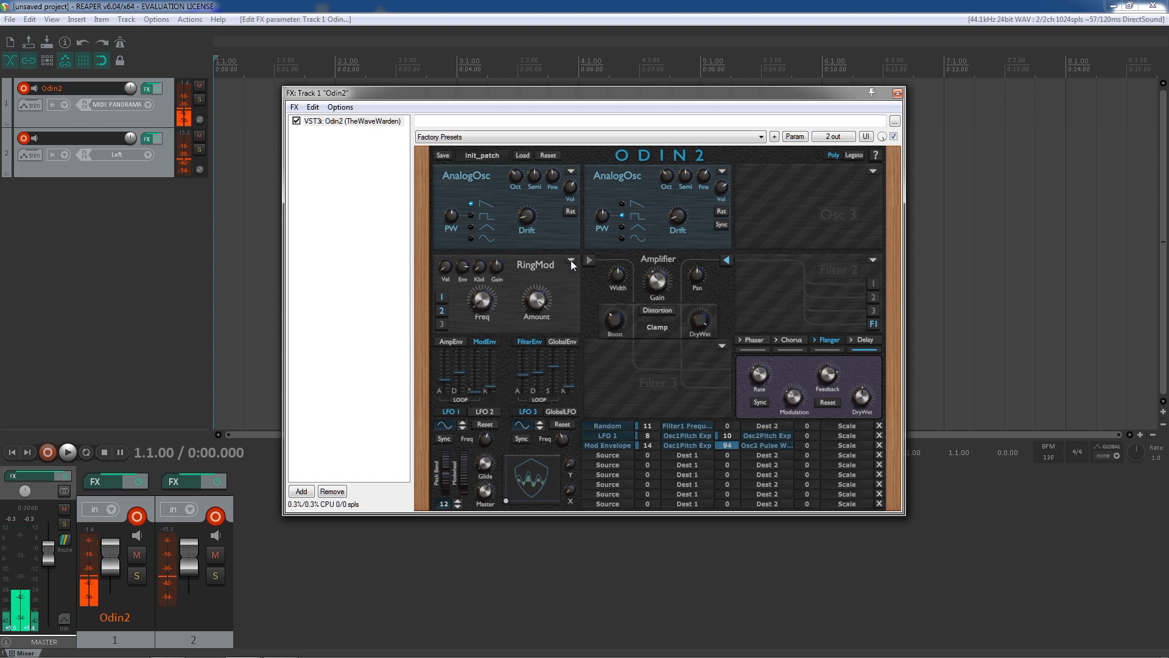
pyautogui.moveTo(481, 300); pyautogui.dragTo(490, 195)
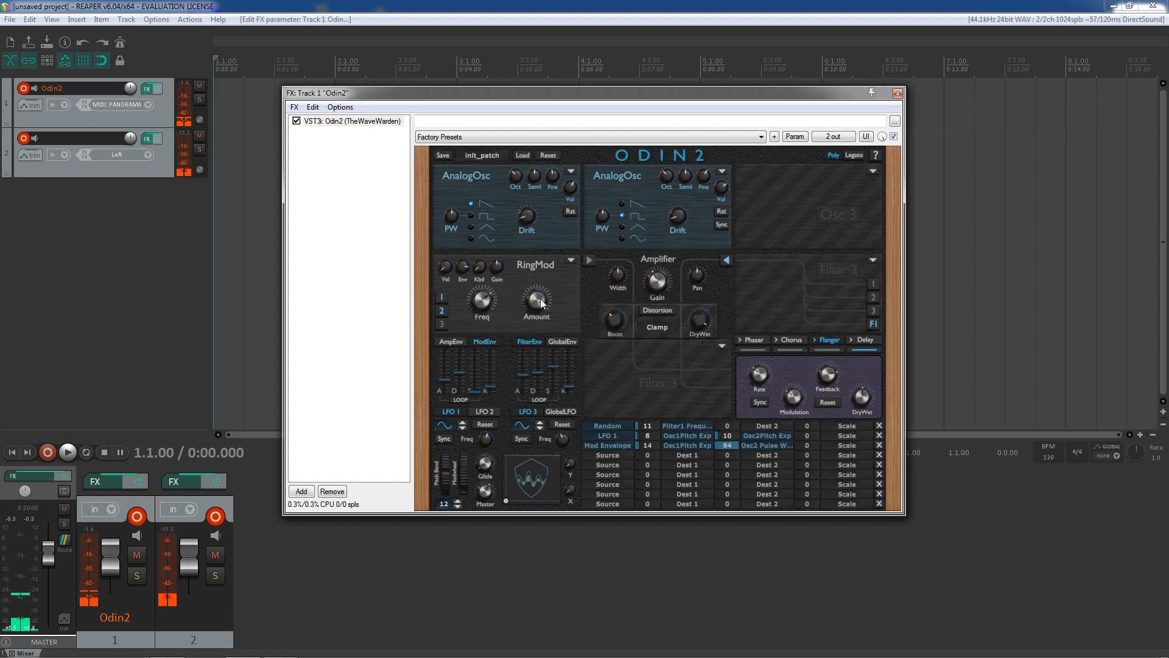
# Switch filter 1 to Lowpass 24 and sweep its frequency
pyautogui.click(572, 261)
pyautogui.click(578, 290)
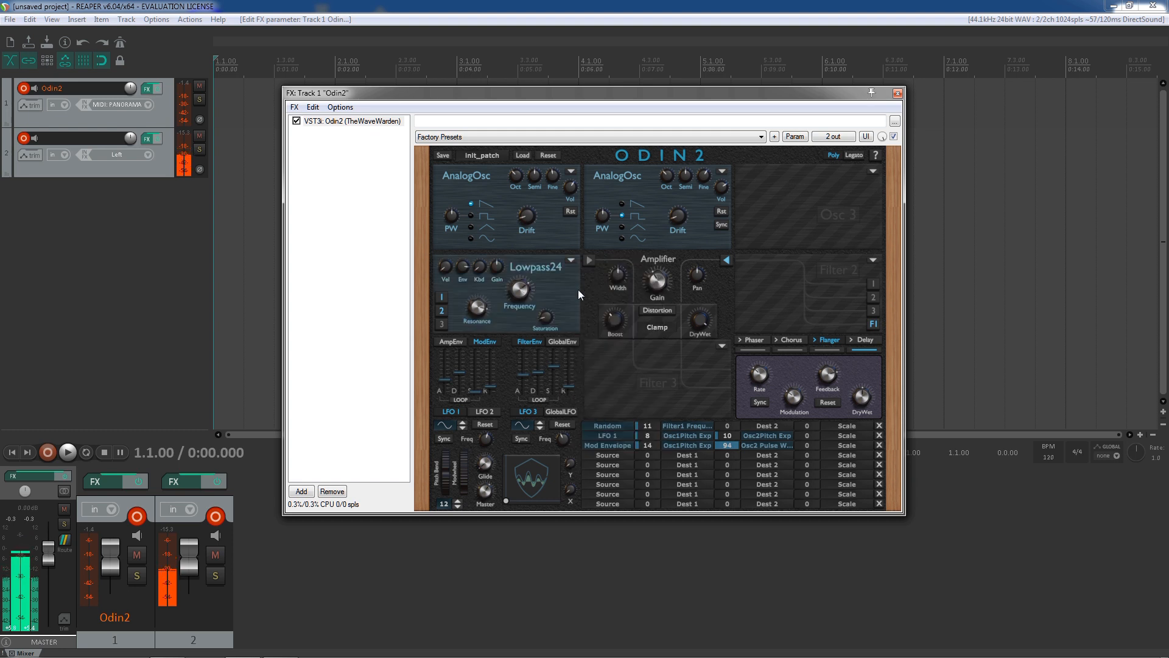
pyautogui.moveTo(524, 303); pyautogui.dragTo(506, 433)
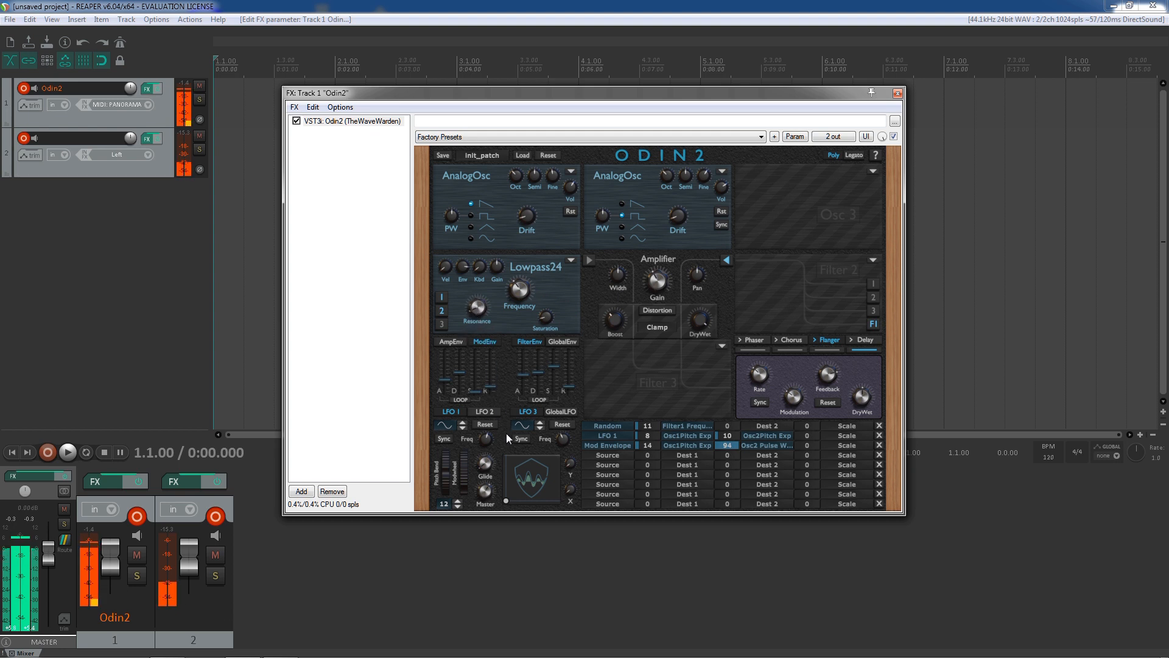
# Change filter 1 to Lowpass 12 to audition the gentler low-pass slope
pyautogui.click(573, 260)
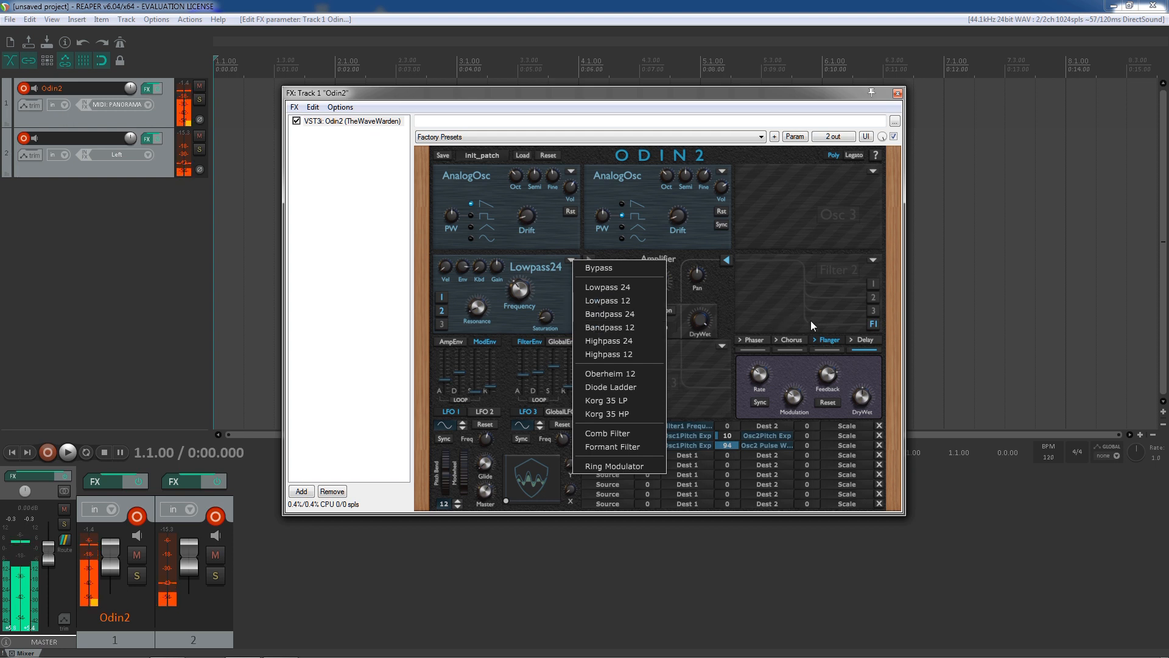
pyautogui.click(819, 347)
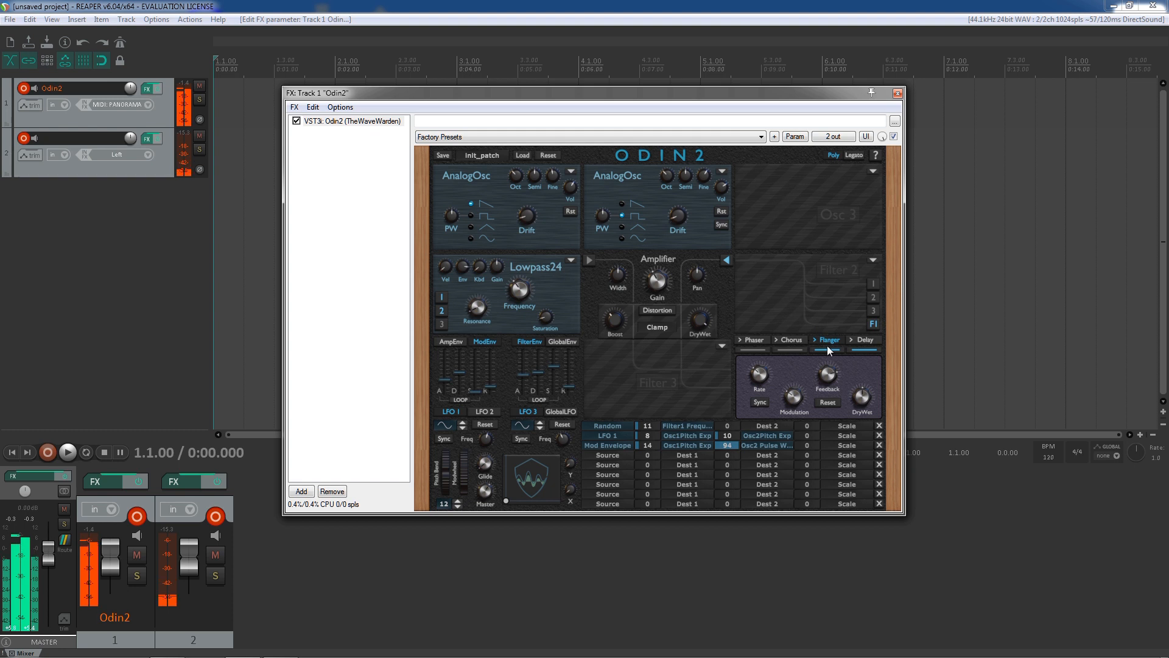
pyautogui.click(583, 262)
pyautogui.click(595, 301)
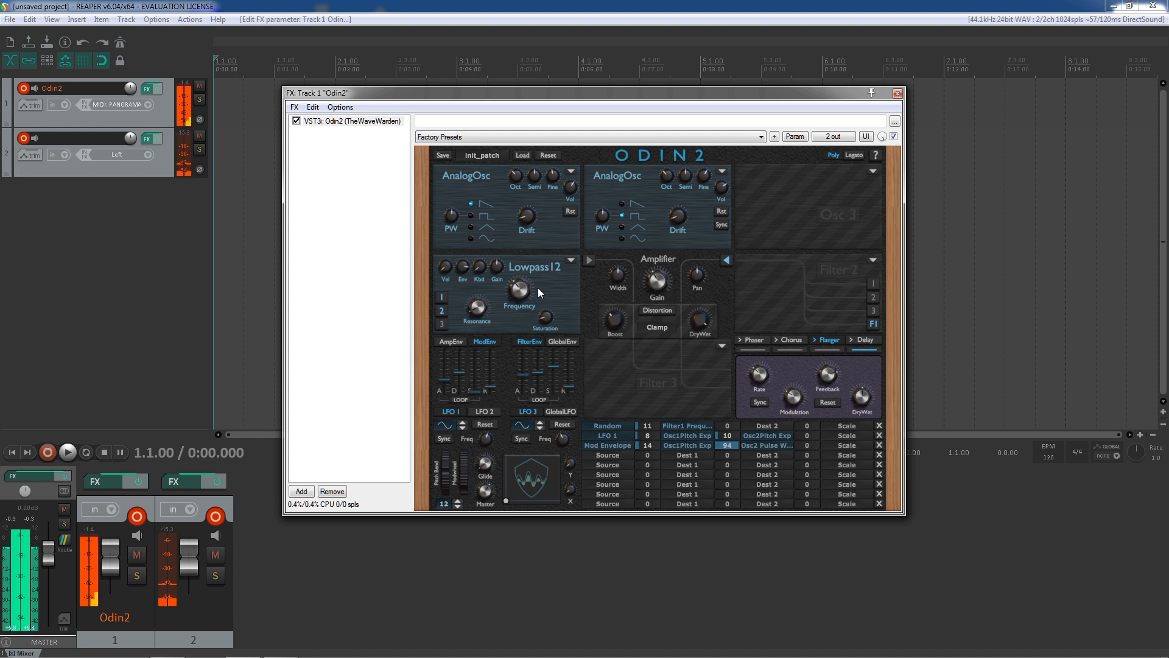
# Set filter 1 to Bandpass 24 and adjust its frequency
pyautogui.click(570, 261)
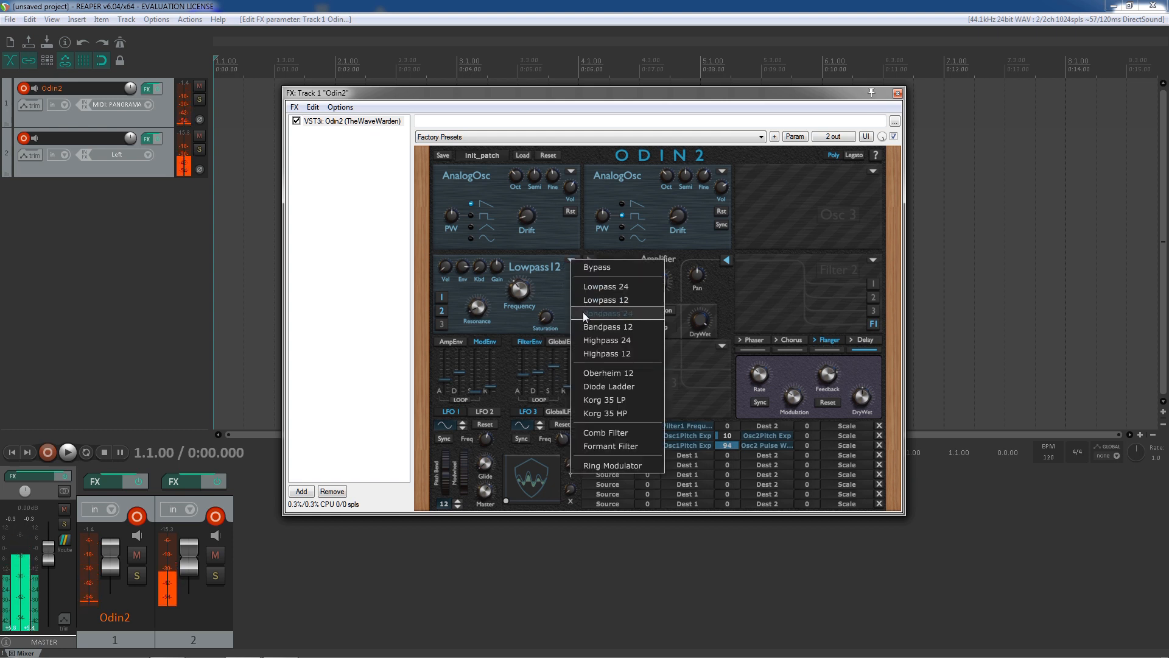
pyautogui.click(585, 313)
pyautogui.click(572, 263)
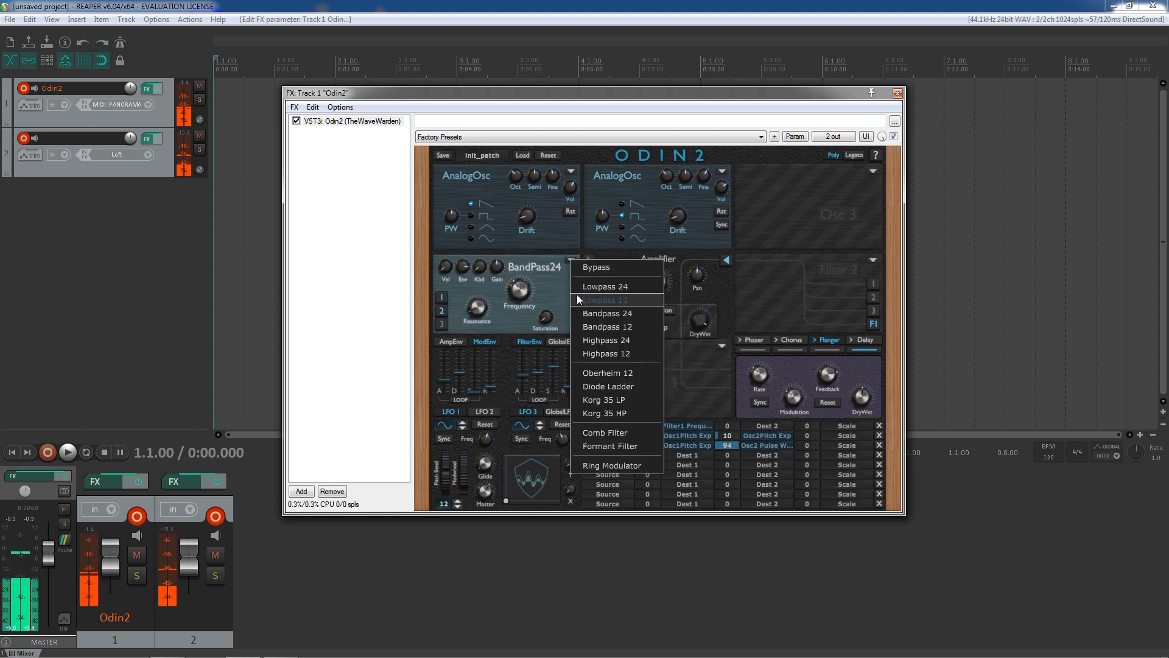
pyautogui.click(585, 313)
pyautogui.moveTo(522, 313)
pyautogui.moveTo(522, 321); pyautogui.dragTo(525, 313)
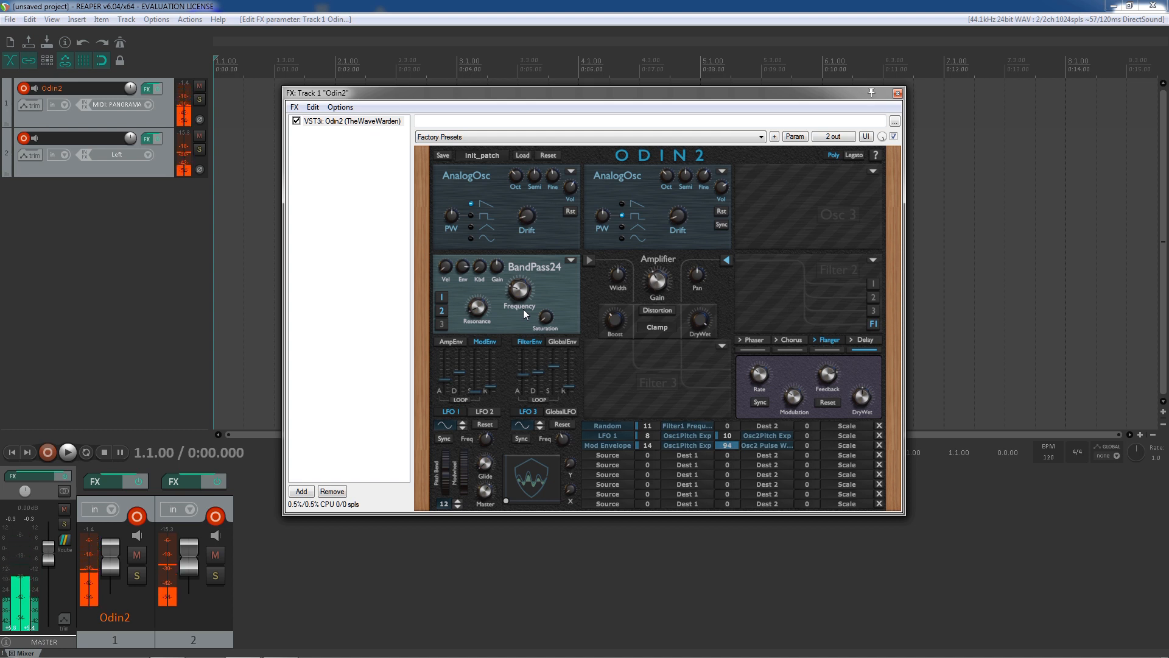
# Audition Bandpass 12 and Highpass 24 as the filter 1 type
pyautogui.click(572, 261)
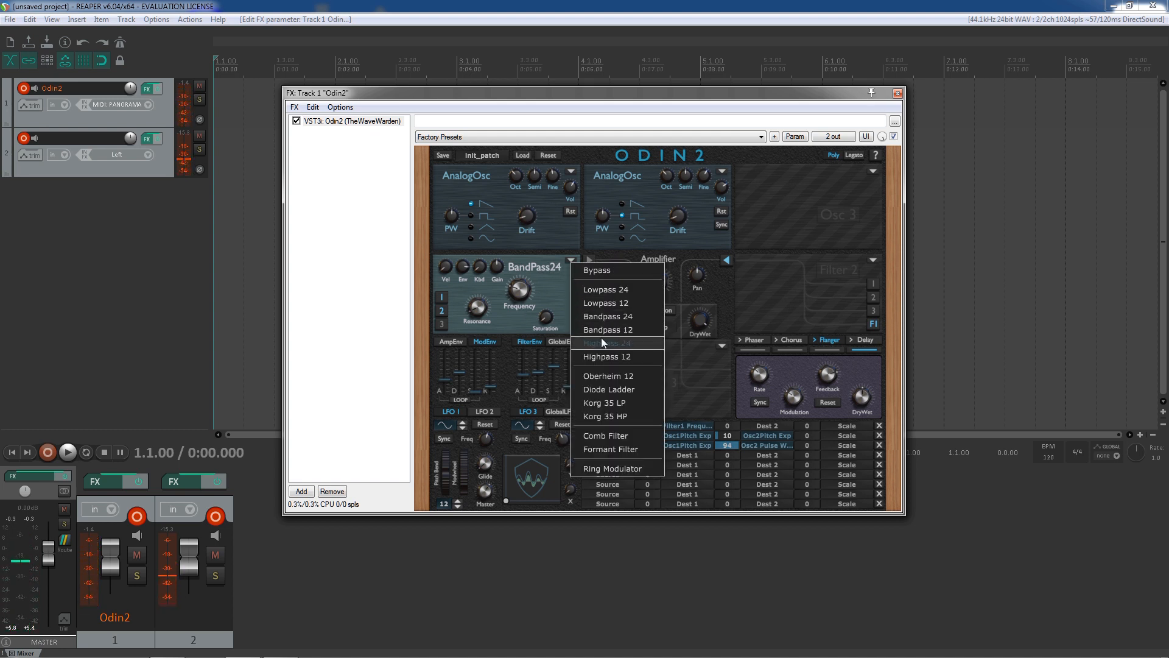
pyautogui.click(604, 332)
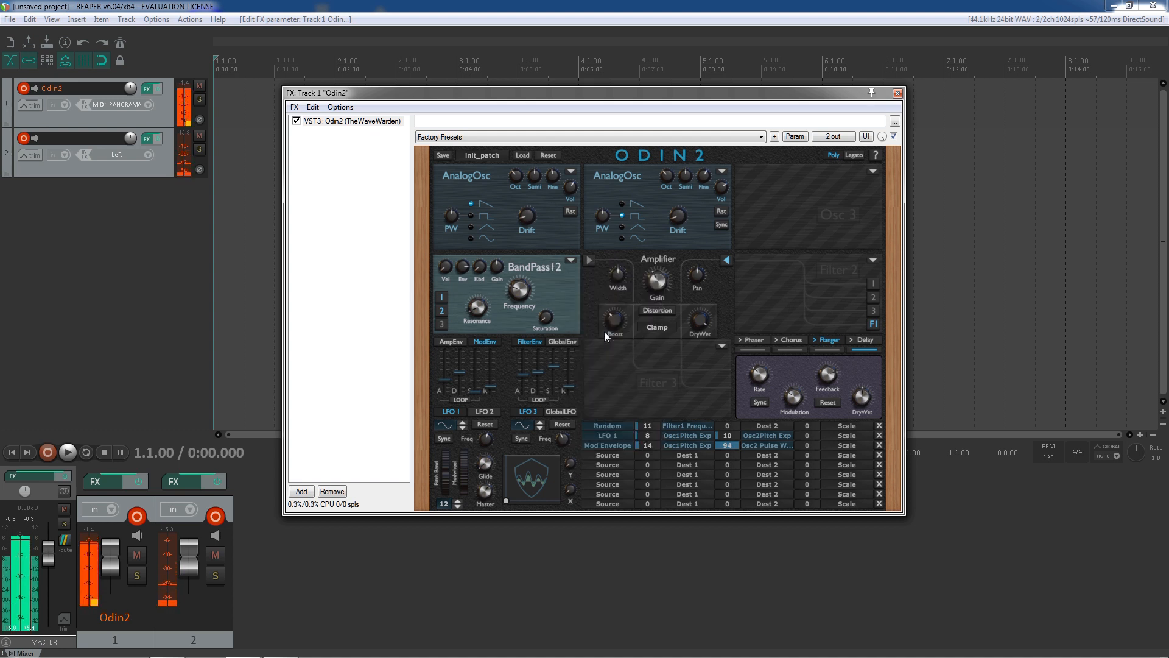
pyautogui.click(571, 259)
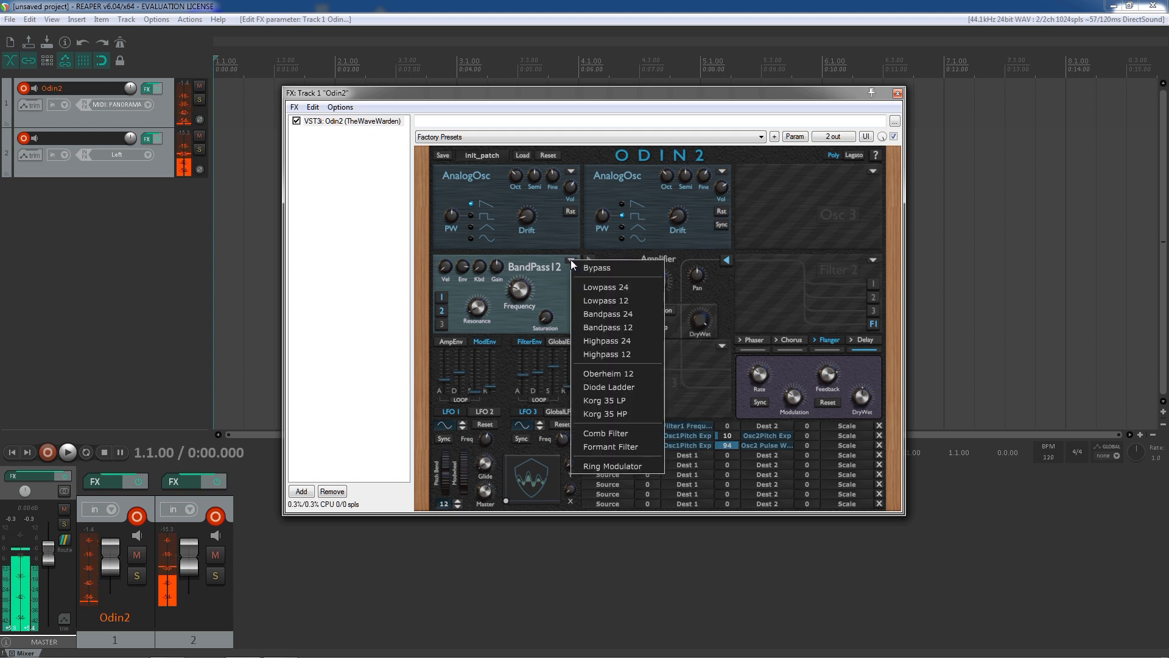
pyautogui.click(629, 340)
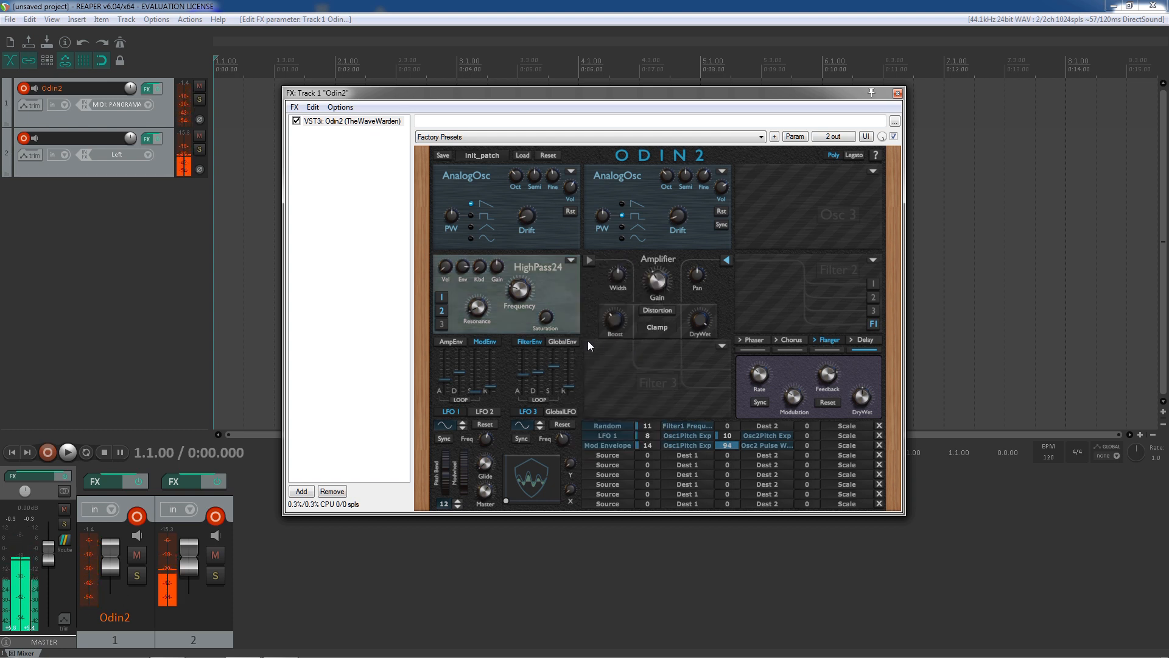
# Switch filter 1 to Oberheim 12 and sweep its frequency
pyautogui.click(572, 259)
pyautogui.click(613, 368)
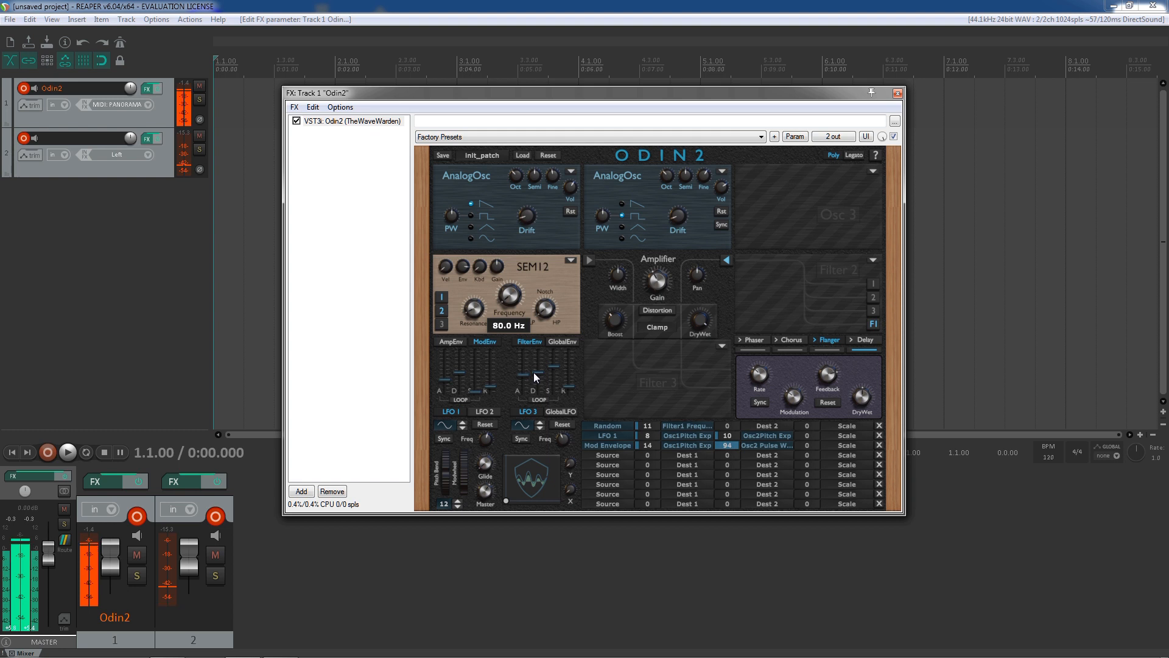
pyautogui.moveTo(531, 325); pyautogui.dragTo(528, 298)
pyautogui.moveTo(467, 283)
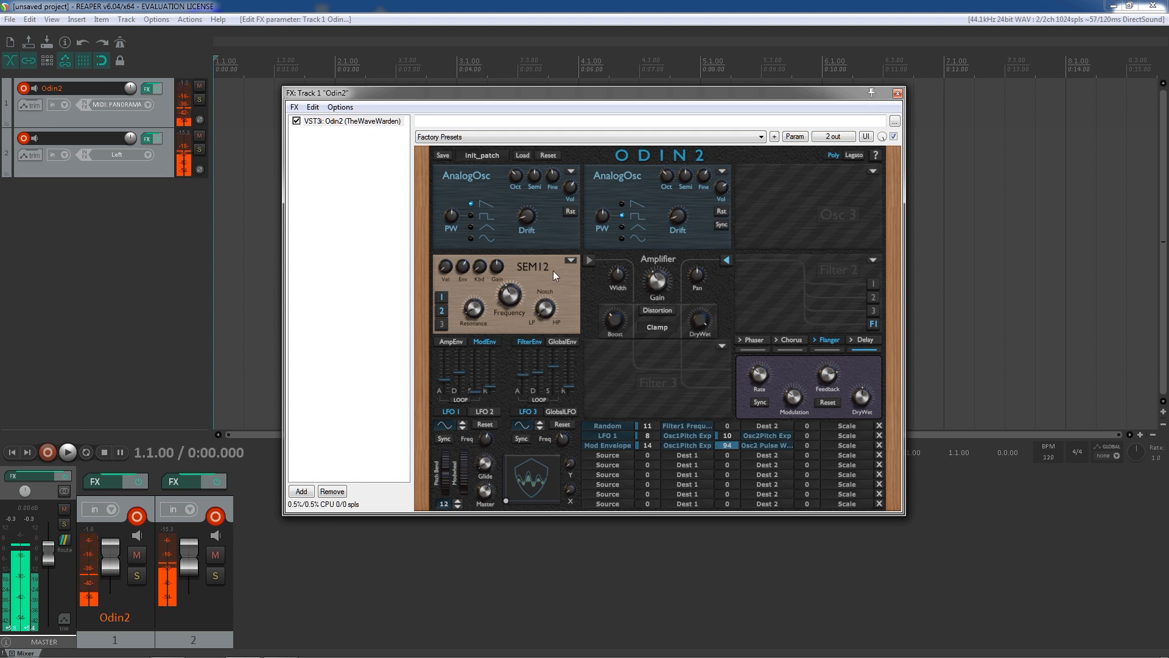
# Set filter 1 to Diode Ladder and adjust its resonance and frequency
pyautogui.click(570, 261)
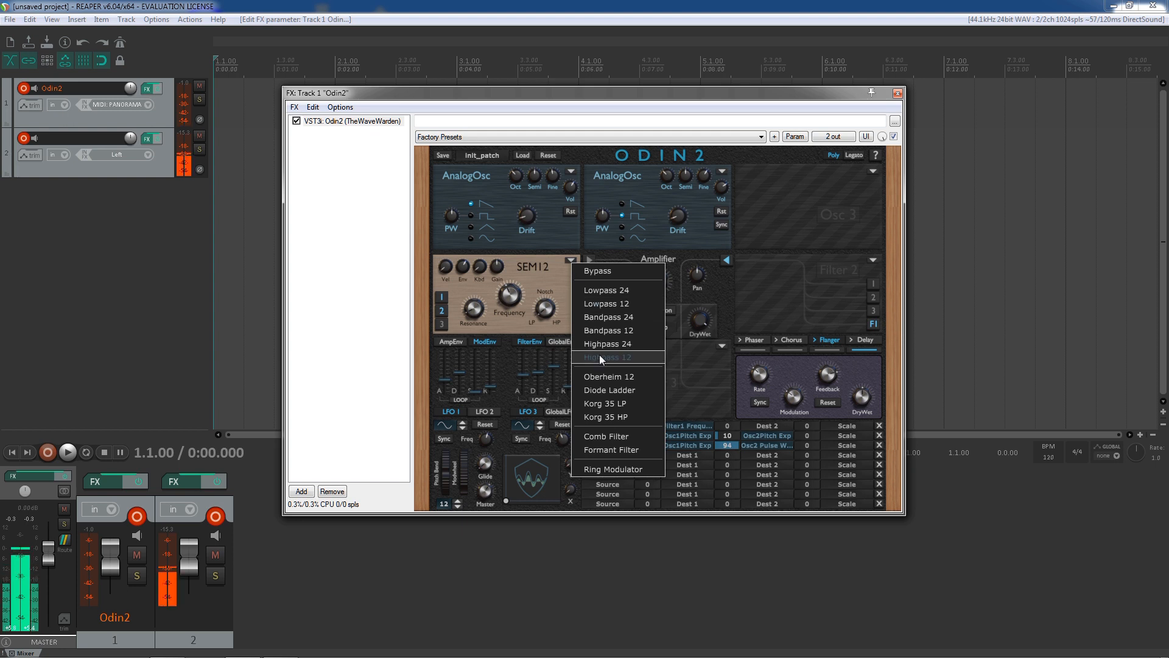
pyautogui.click(608, 390)
pyautogui.moveTo(480, 309); pyautogui.dragTo(487, 210)
pyautogui.moveTo(522, 291); pyautogui.dragTo(485, 249)
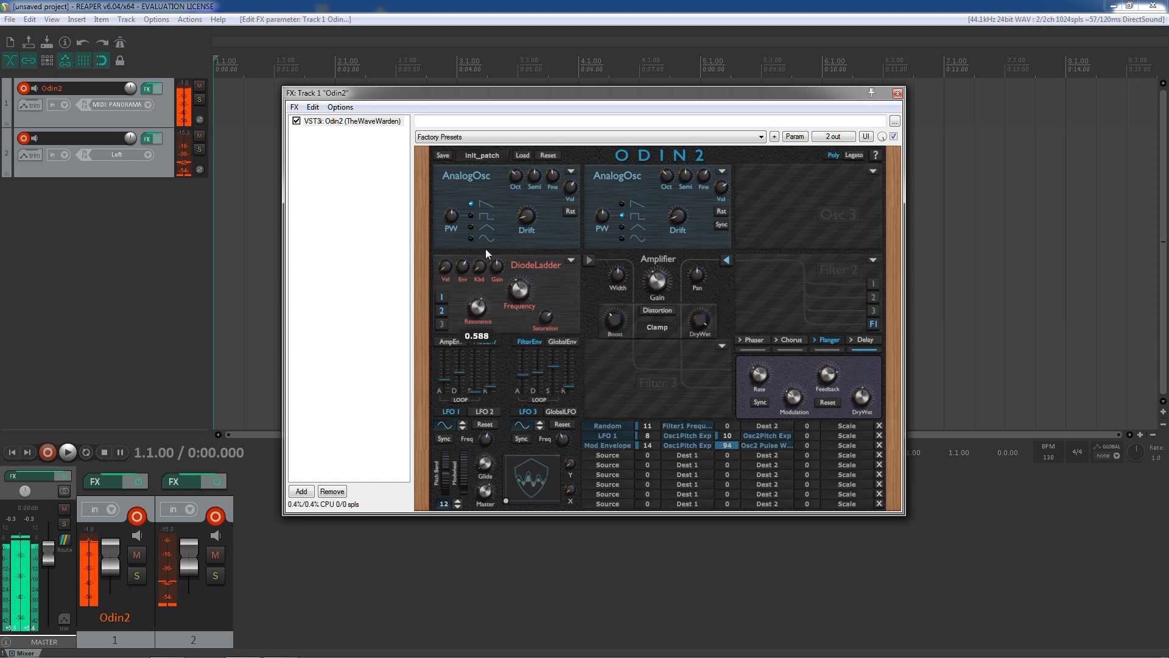
# Change filter 1 to Korg 35 LP and adjust its frequency
pyautogui.click(571, 262)
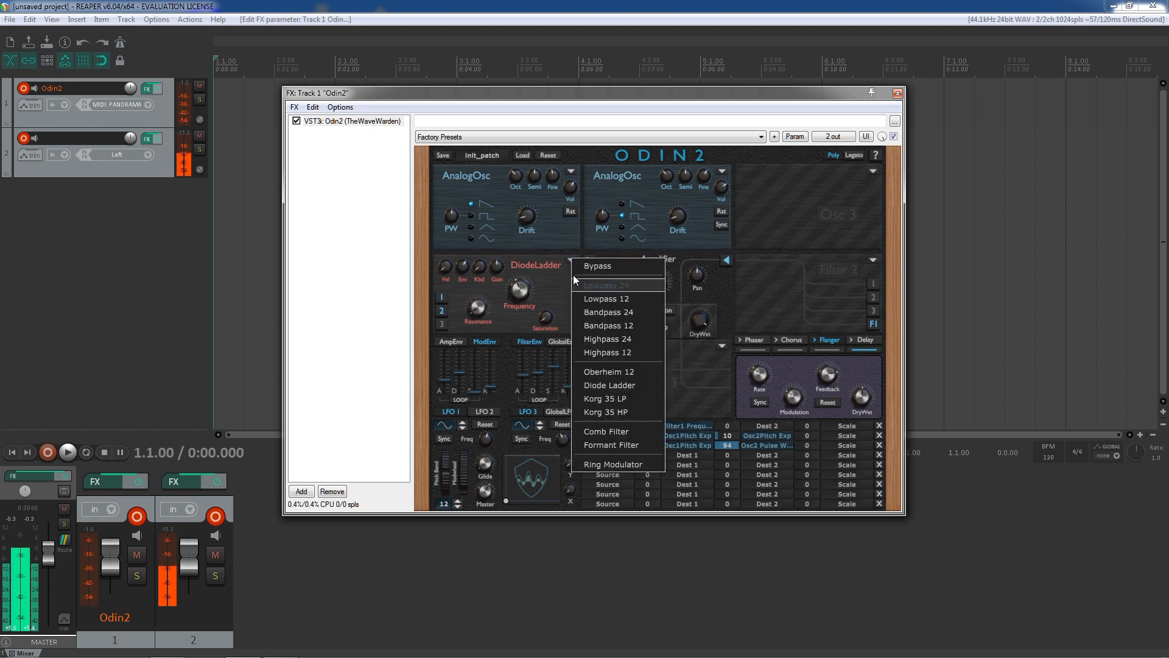
pyautogui.click(611, 396)
pyautogui.moveTo(517, 290)
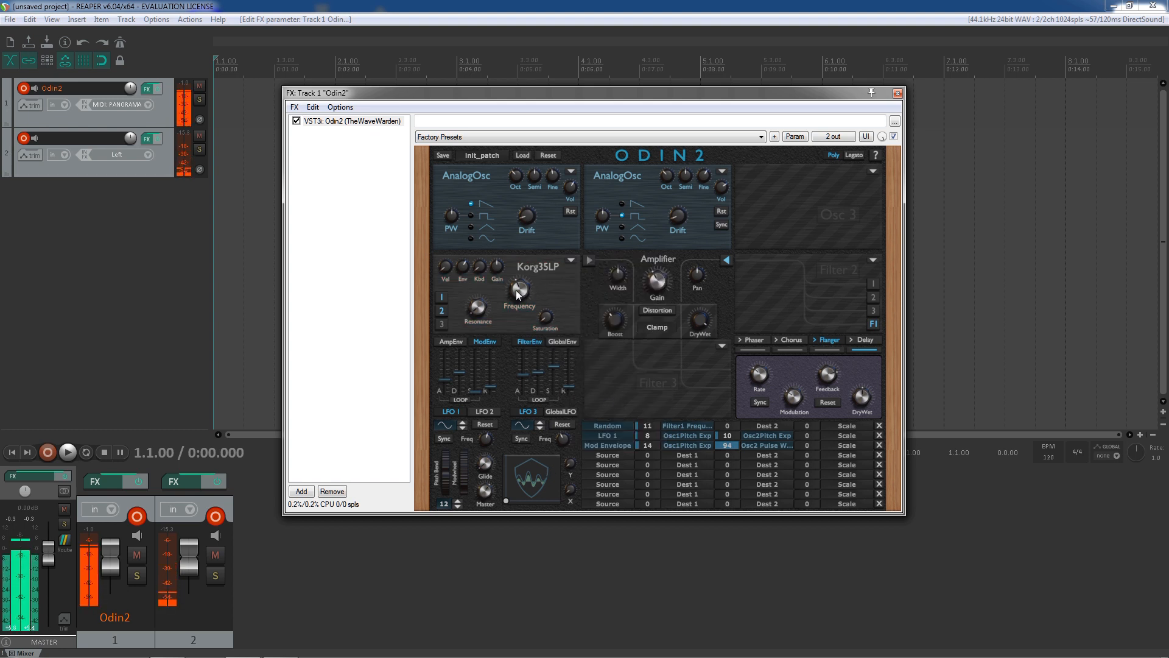
pyautogui.moveTo(522, 291); pyautogui.dragTo(525, 295)
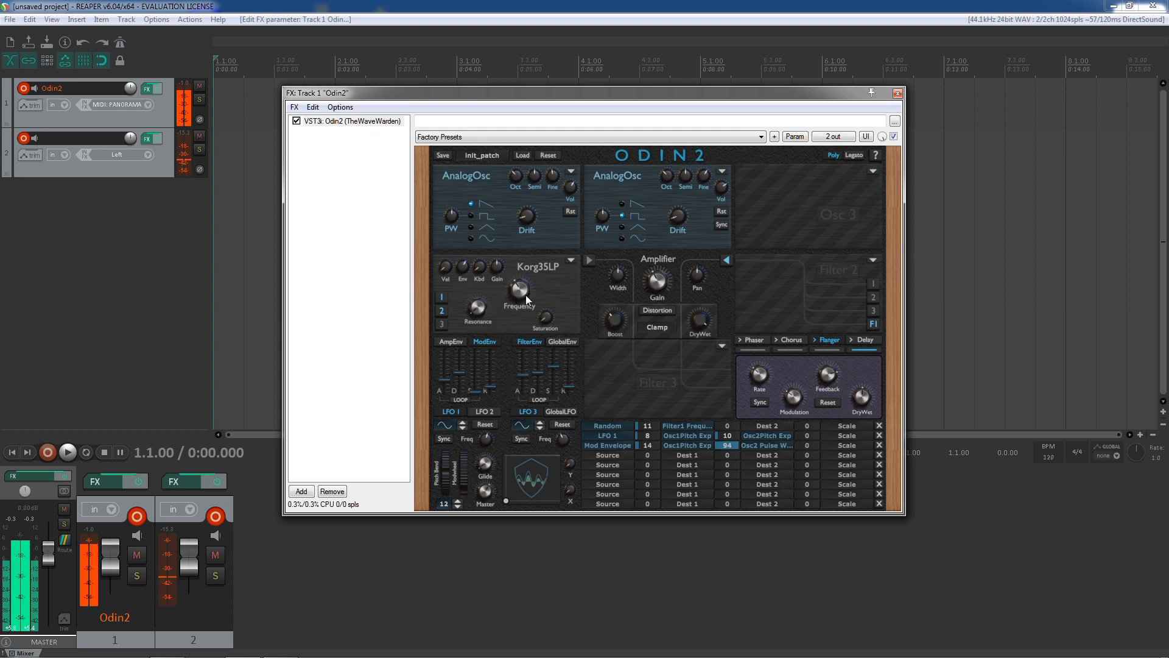
pyautogui.click(572, 262)
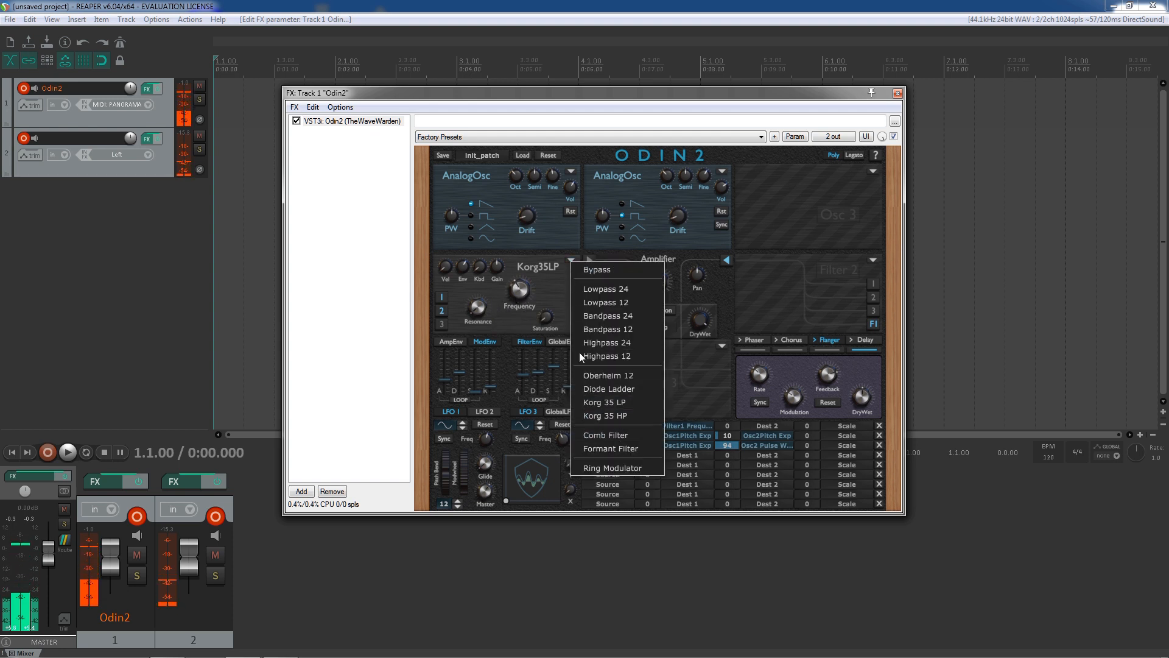
pyautogui.click(550, 279)
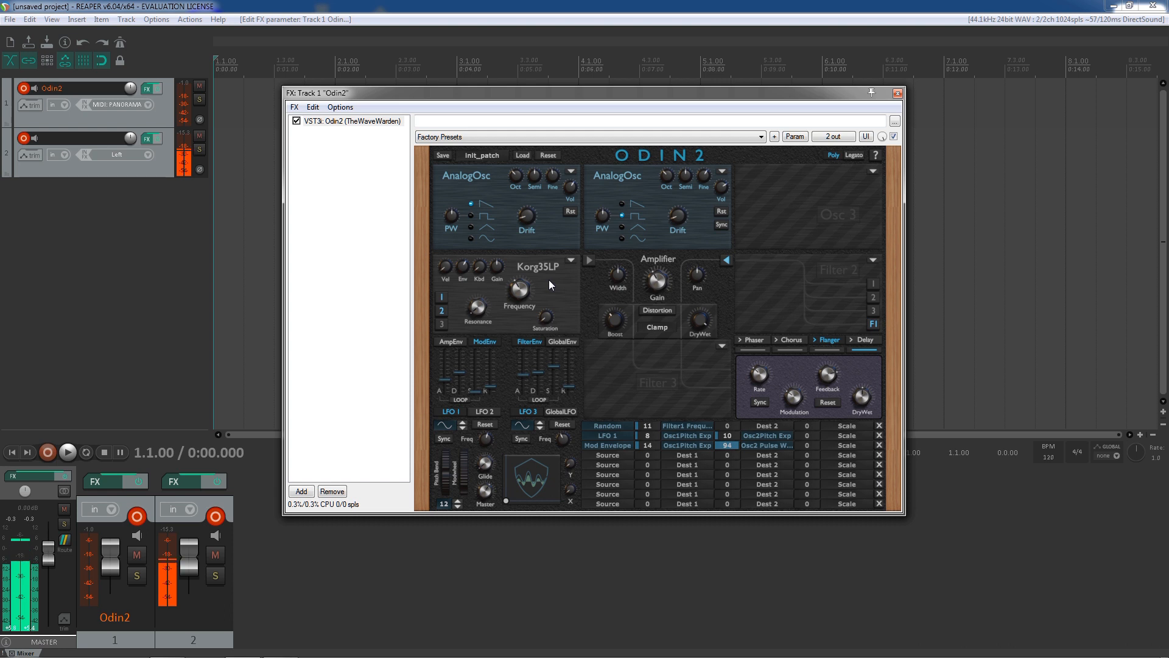
pyautogui.click(872, 170)
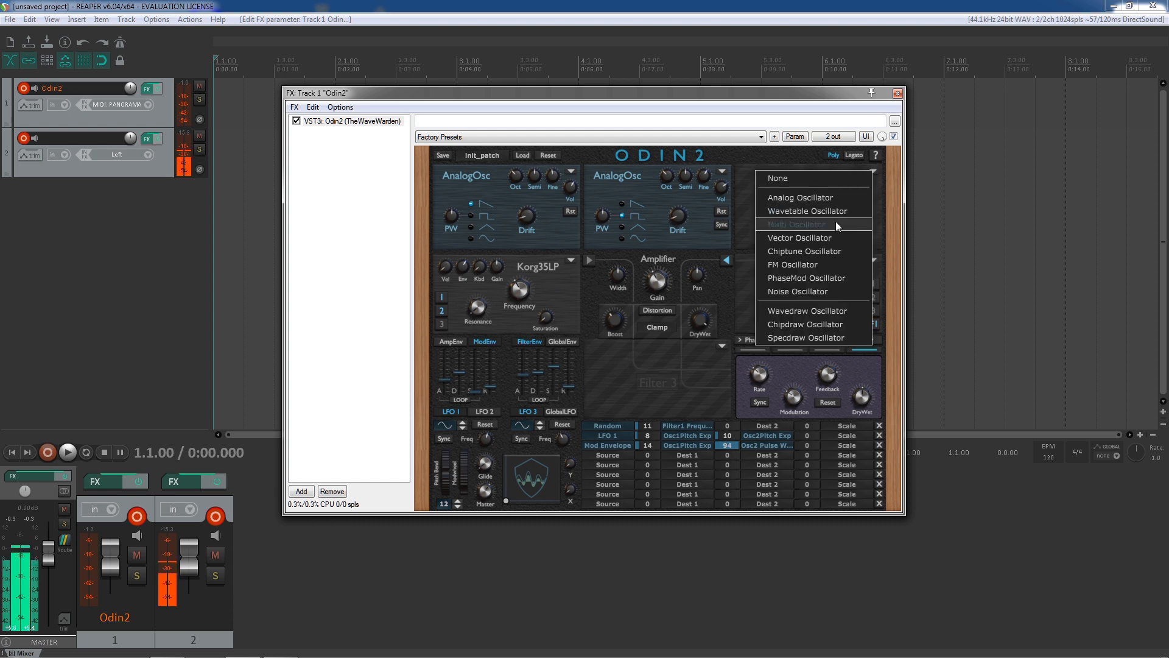
pyautogui.click(741, 182)
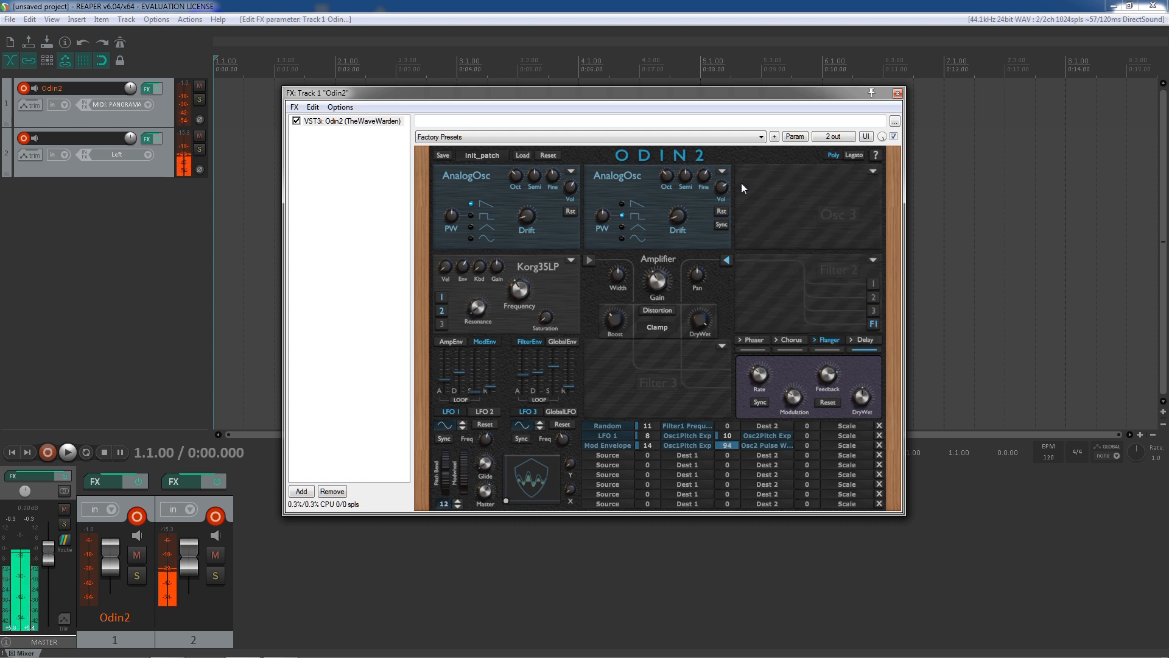
# Load Oberheim 12 into filter 2 and lower its frequency to about 3563.5 Hz
pyautogui.click(872, 262)
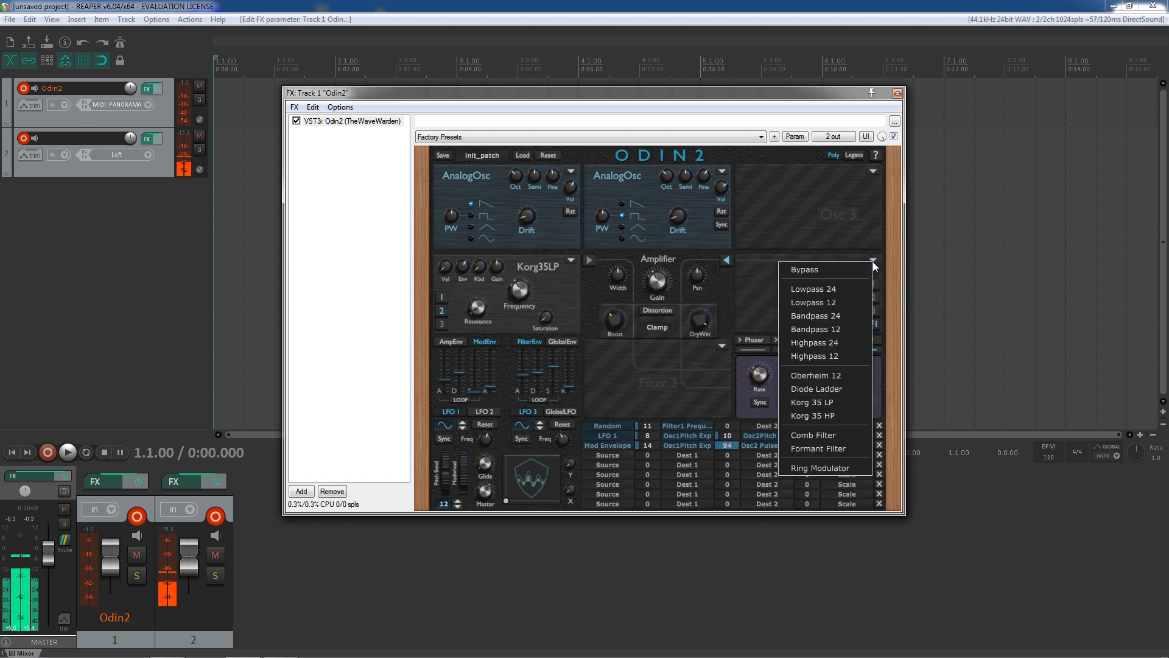
pyautogui.click(831, 374)
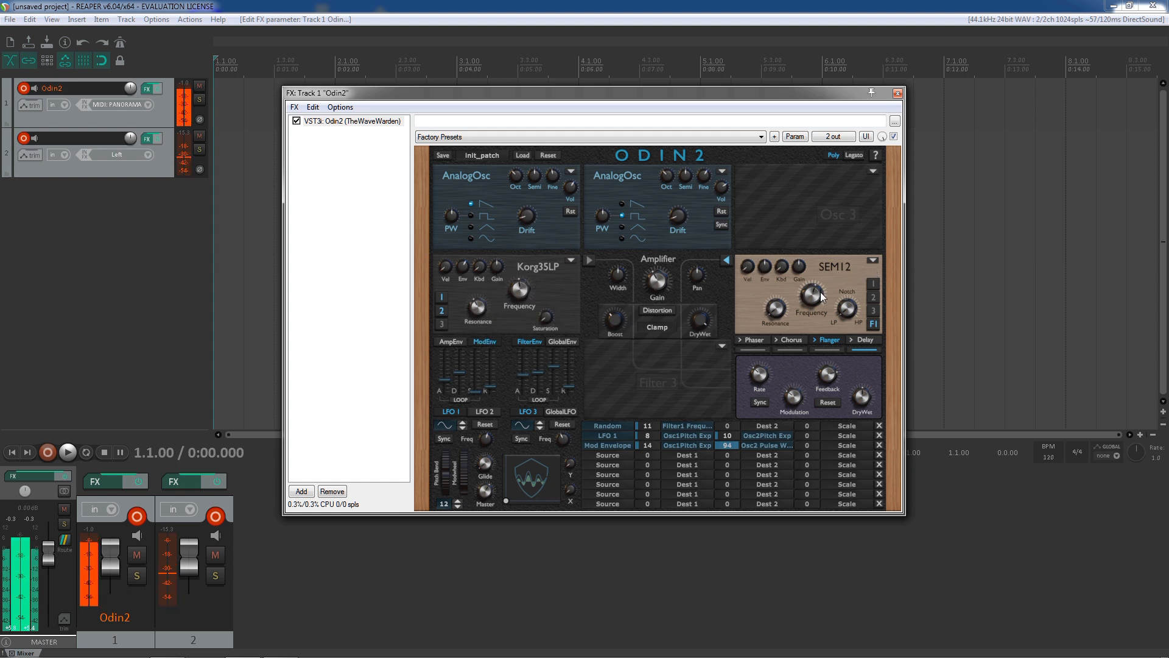
pyautogui.scroll(-2, 821, 308)
pyautogui.scroll(-1, 821, 309)
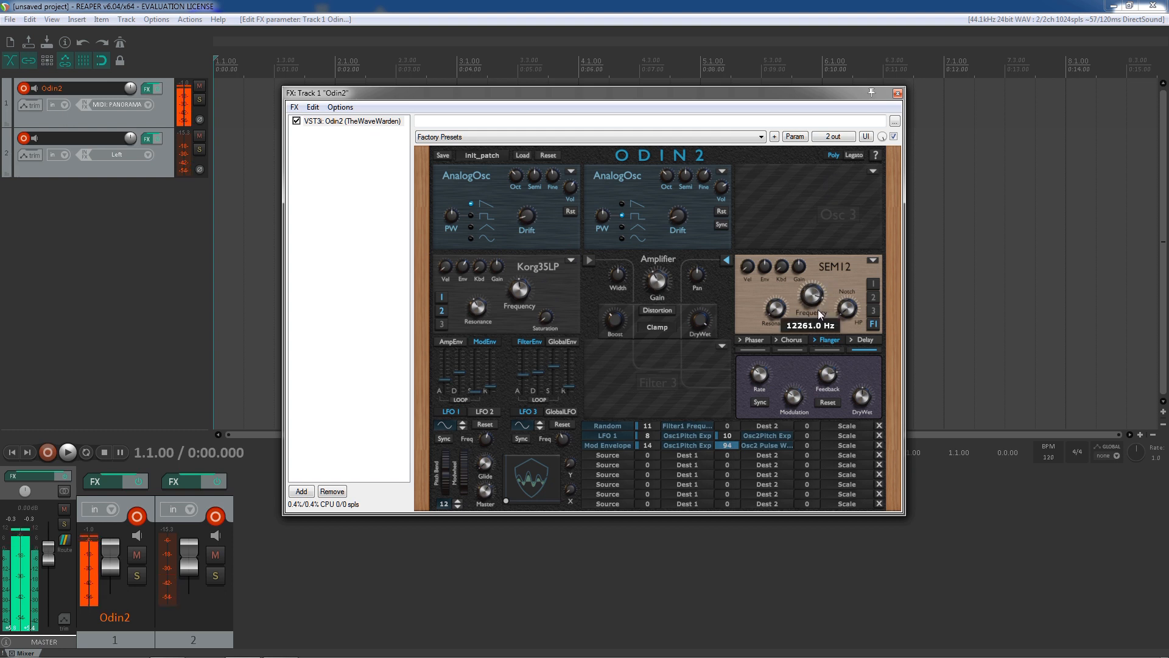
pyautogui.scroll(-3, 815, 296)
pyautogui.moveTo(812, 316); pyautogui.dragTo(806, 339)
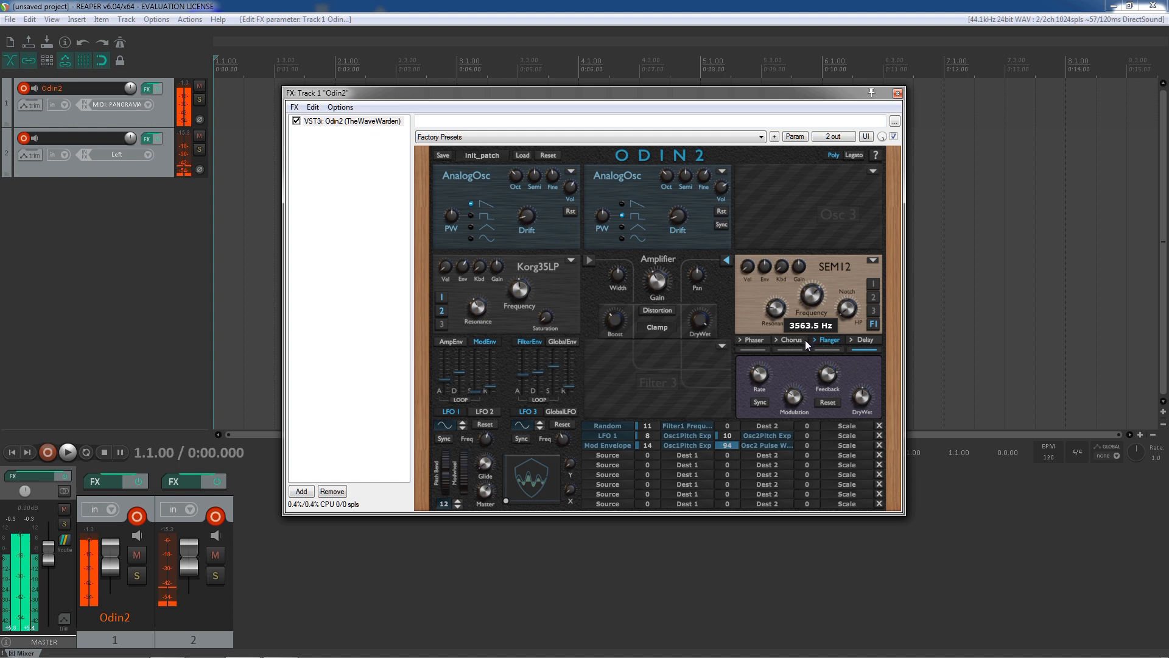
# Adjust the saturation of filter 1 and fine-tune the frequency of filter 2
pyautogui.moveTo(548, 321); pyautogui.dragTo(555, 311)
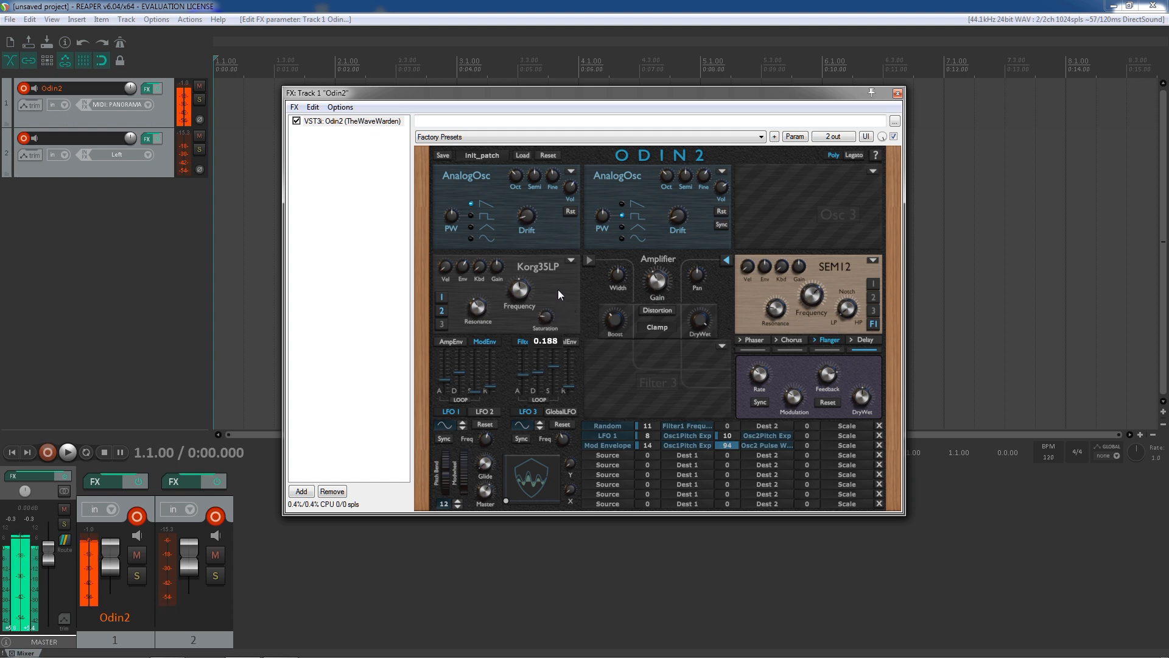
pyautogui.moveTo(816, 295)
pyautogui.mouseDown()
pyautogui.moveTo(815, 332)
pyautogui.moveTo(817, 292)
pyautogui.mouseUp()
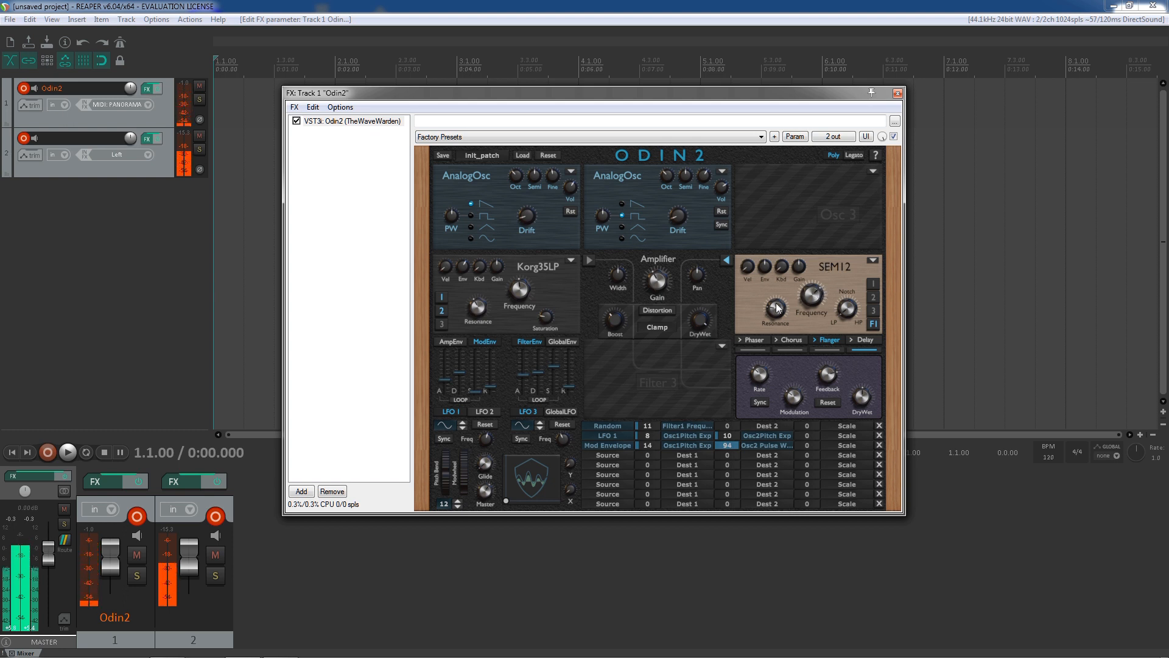
# Audition the Formant Filter and the Comb Filter in filter 3, varying the comb frequency
pyautogui.click(723, 347)
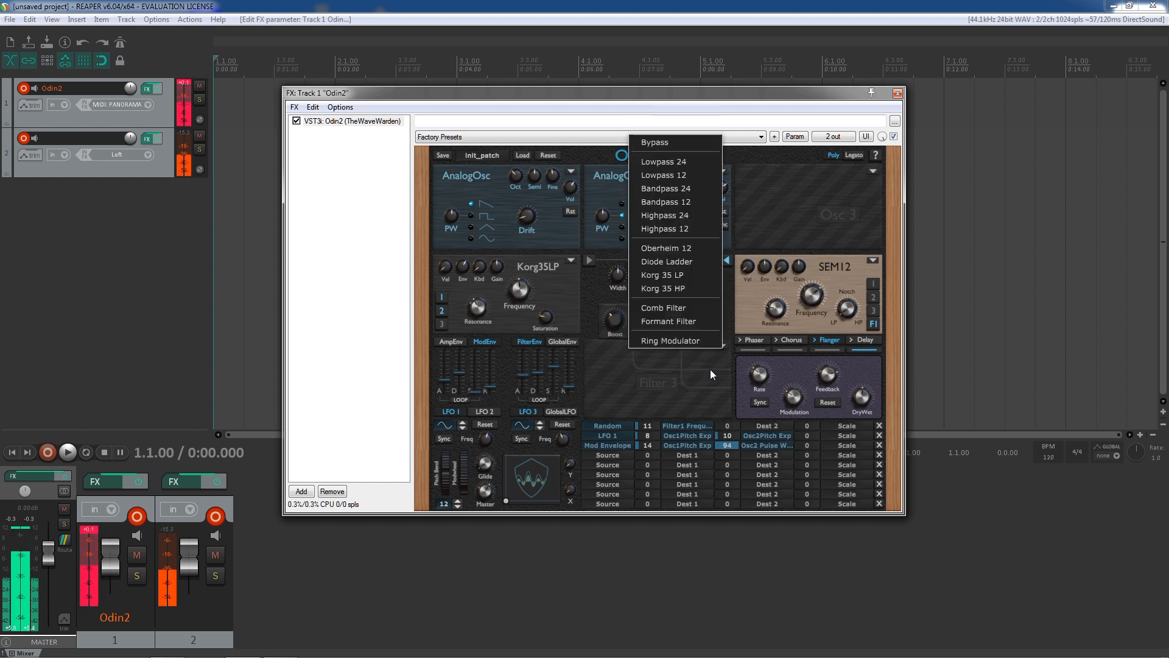
pyautogui.click(691, 321)
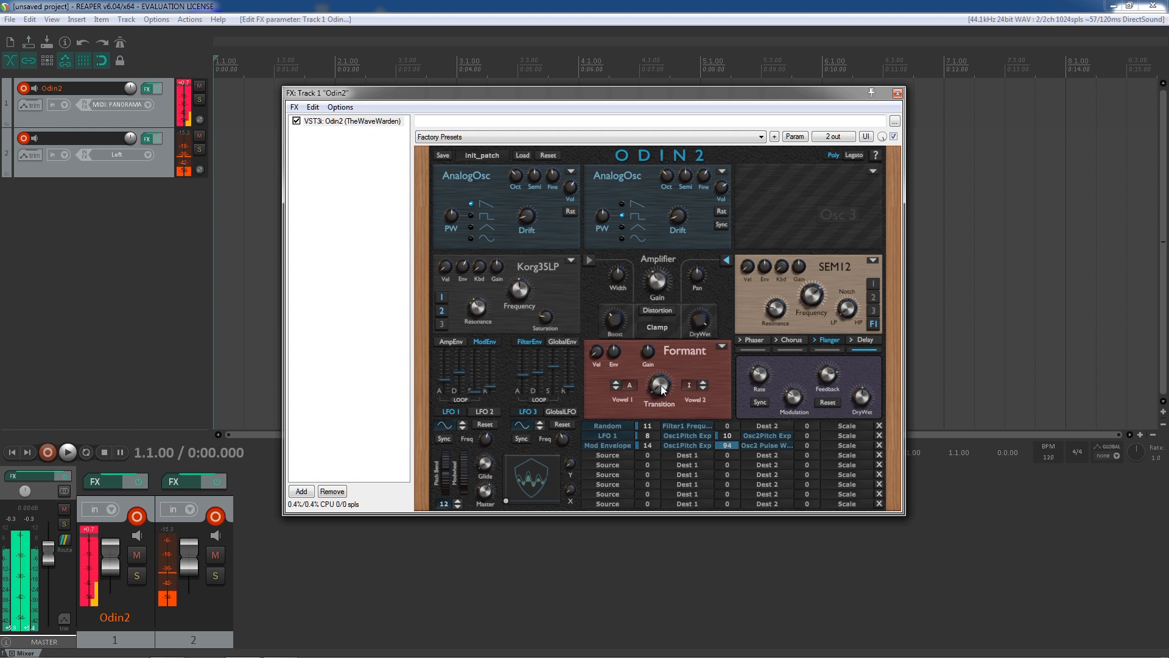
pyautogui.click(723, 347)
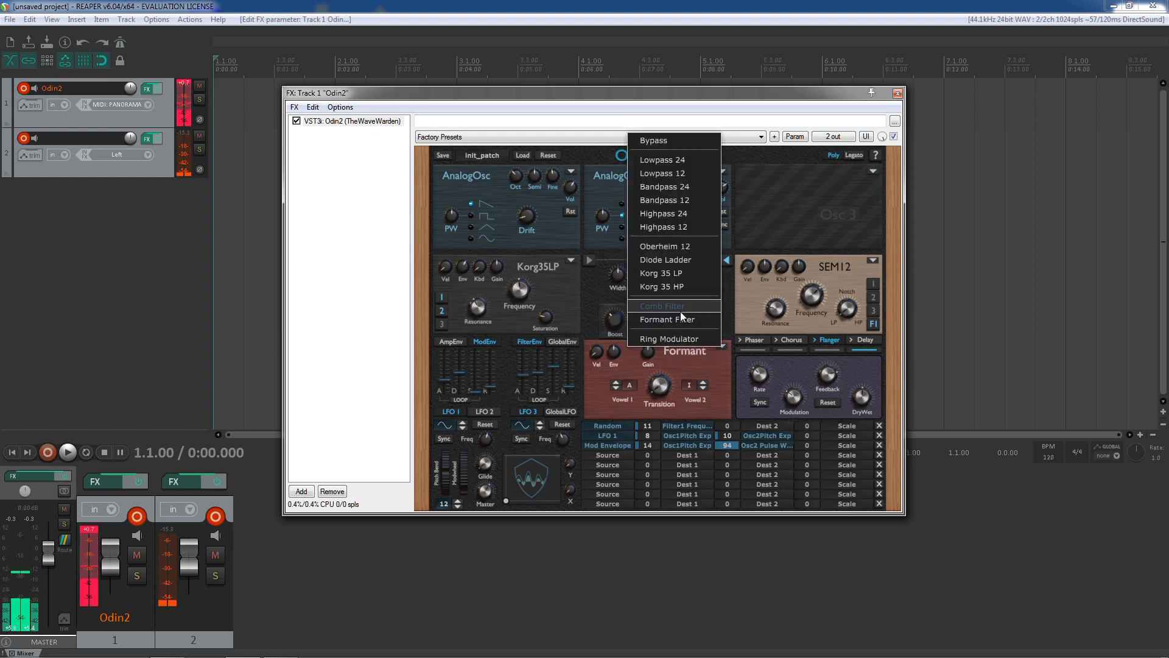
pyautogui.click(685, 312)
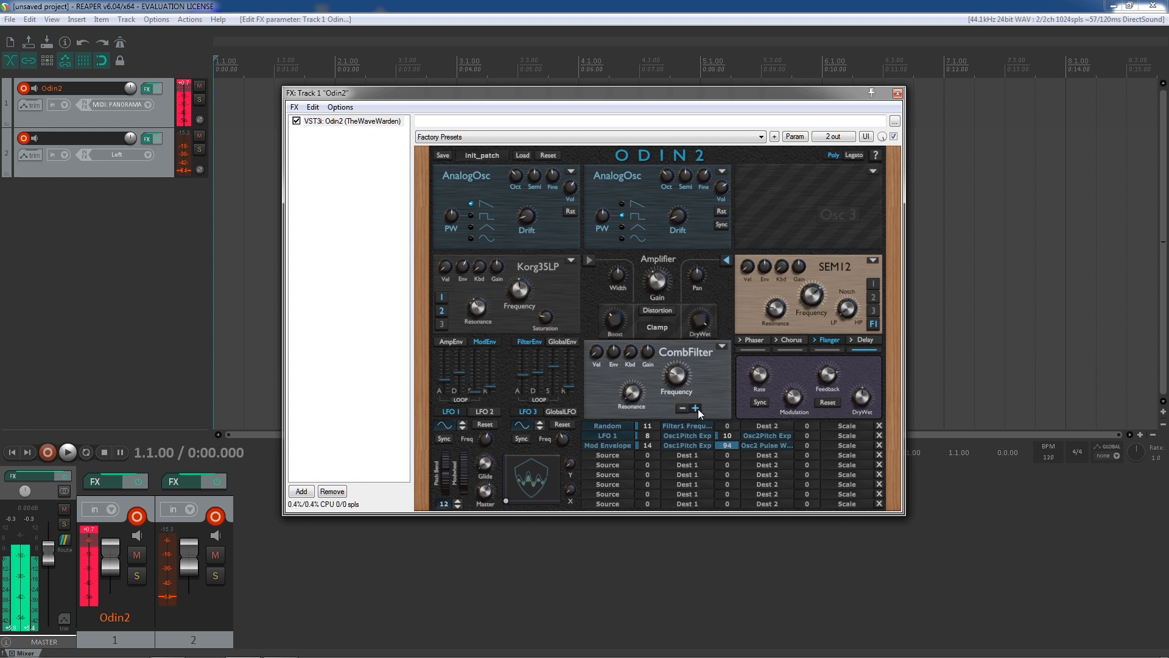
pyautogui.moveTo(678, 382); pyautogui.dragTo(681, 377)
# Change filter 3 to Highpass 12 and adjust its frequency in the low range around 80 Hz
pyautogui.click(722, 346)
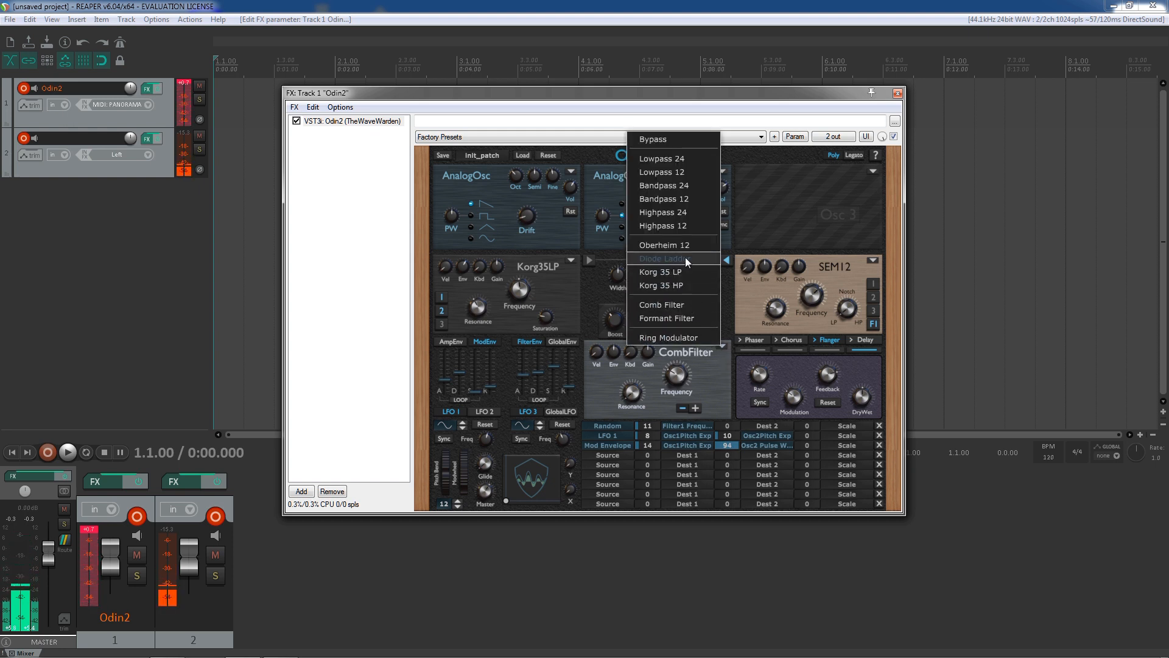
pyautogui.click(690, 228)
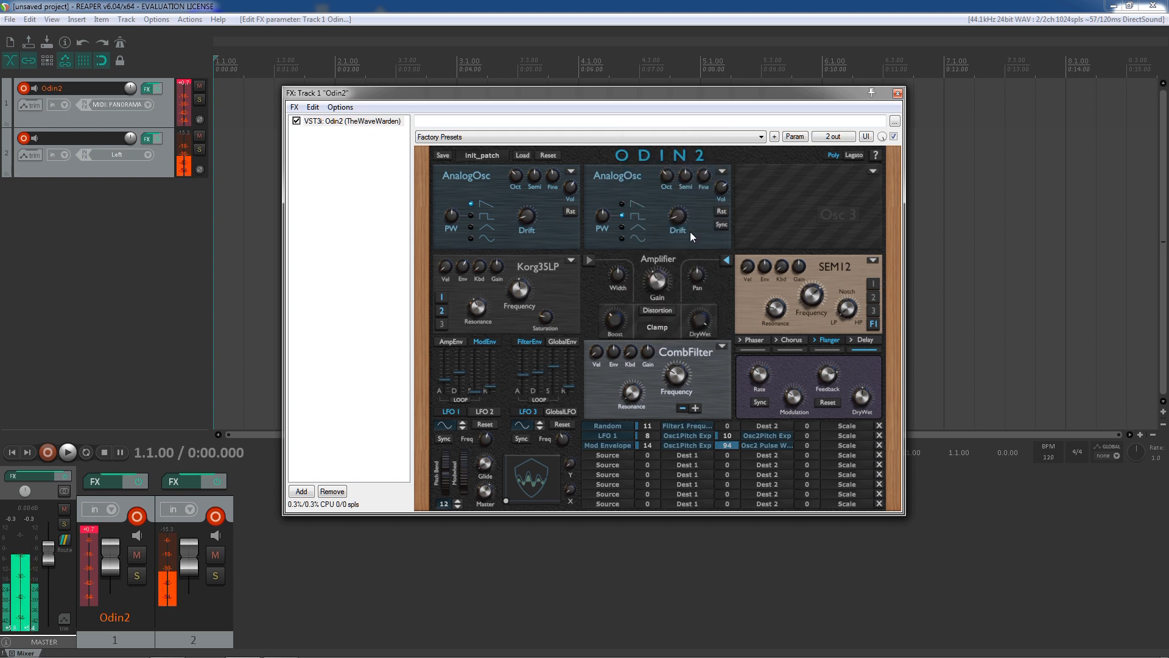
pyautogui.moveTo(674, 379)
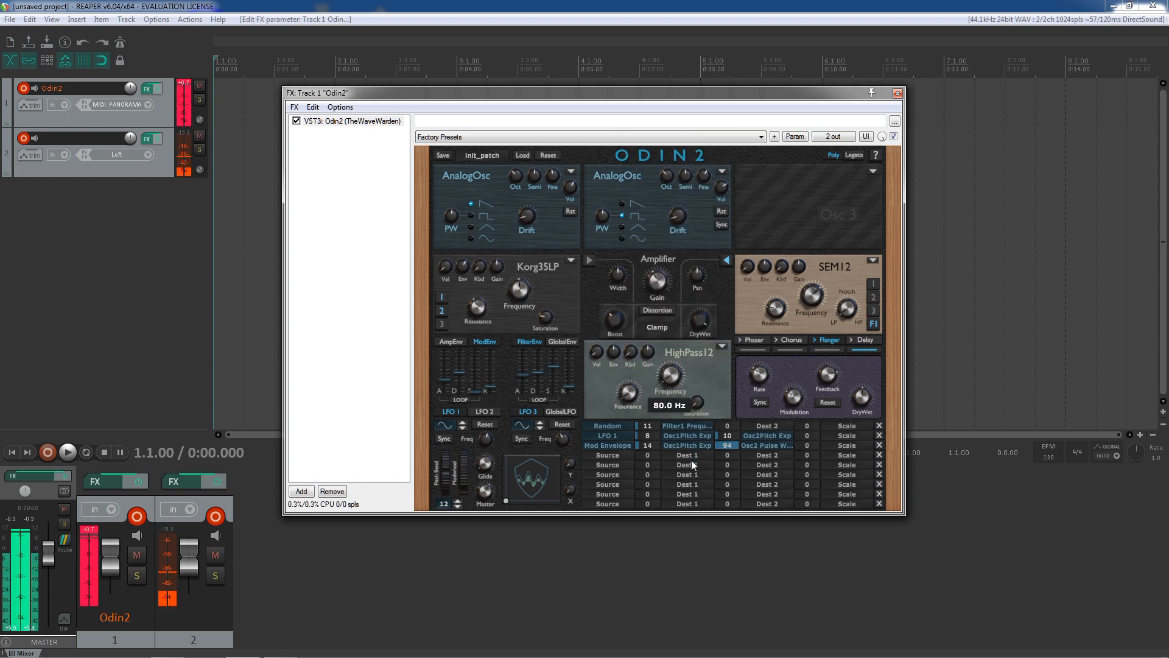
pyautogui.moveTo(670, 395); pyautogui.dragTo(670, 403)
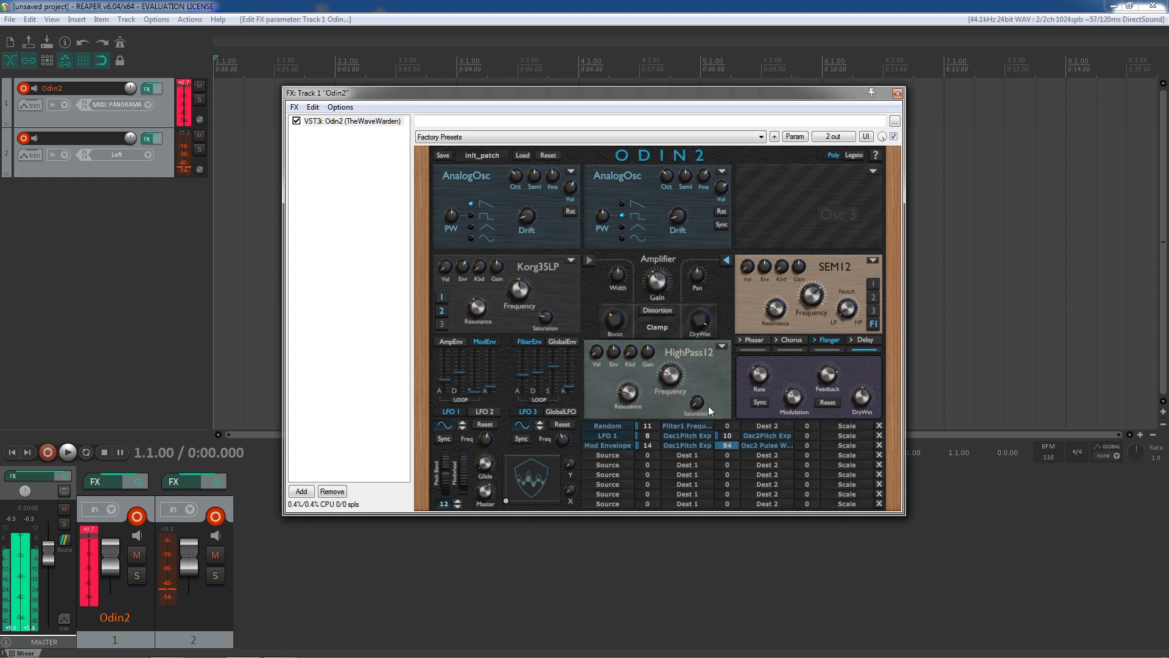
pyautogui.moveTo(672, 379)
pyautogui.moveTo(672, 379); pyautogui.dragTo(671, 386)
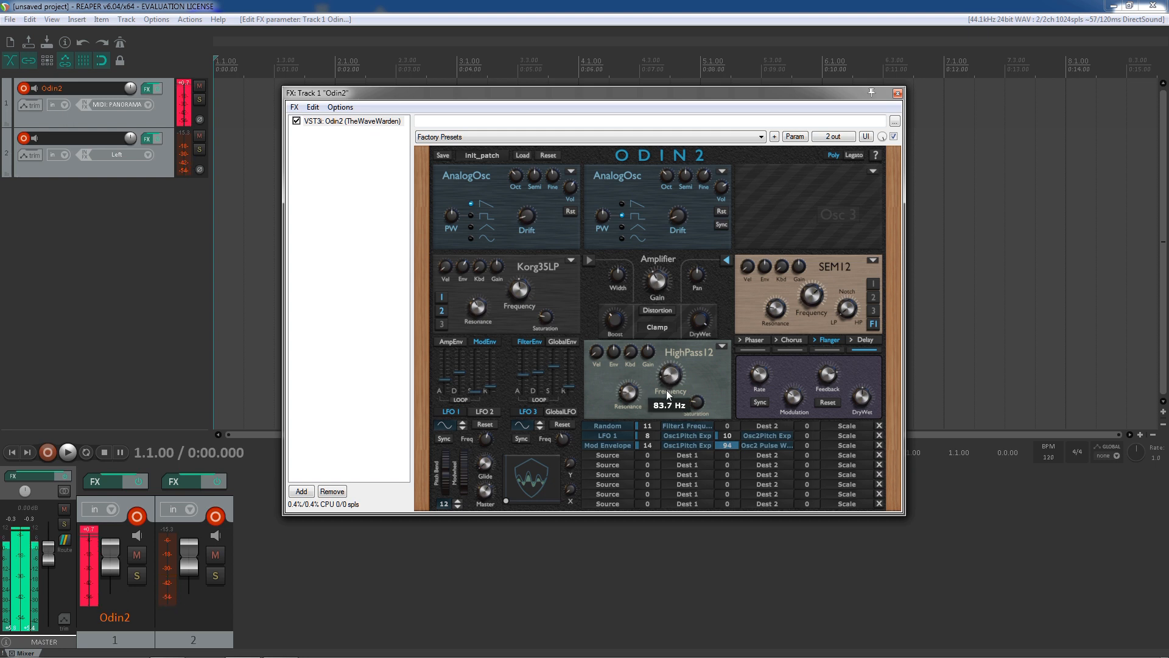
# Bypass filter 3 and sweep the low-pass/notch/high-pass blend of the SEM12 in filter 2
pyautogui.click(724, 348)
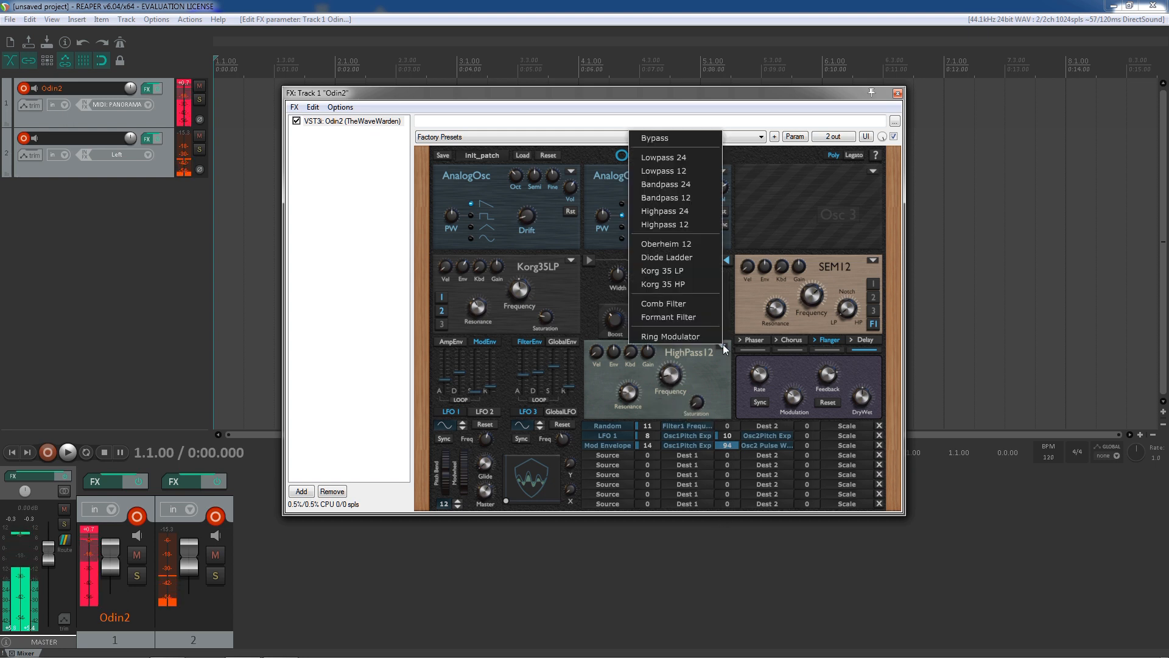
pyautogui.click(697, 140)
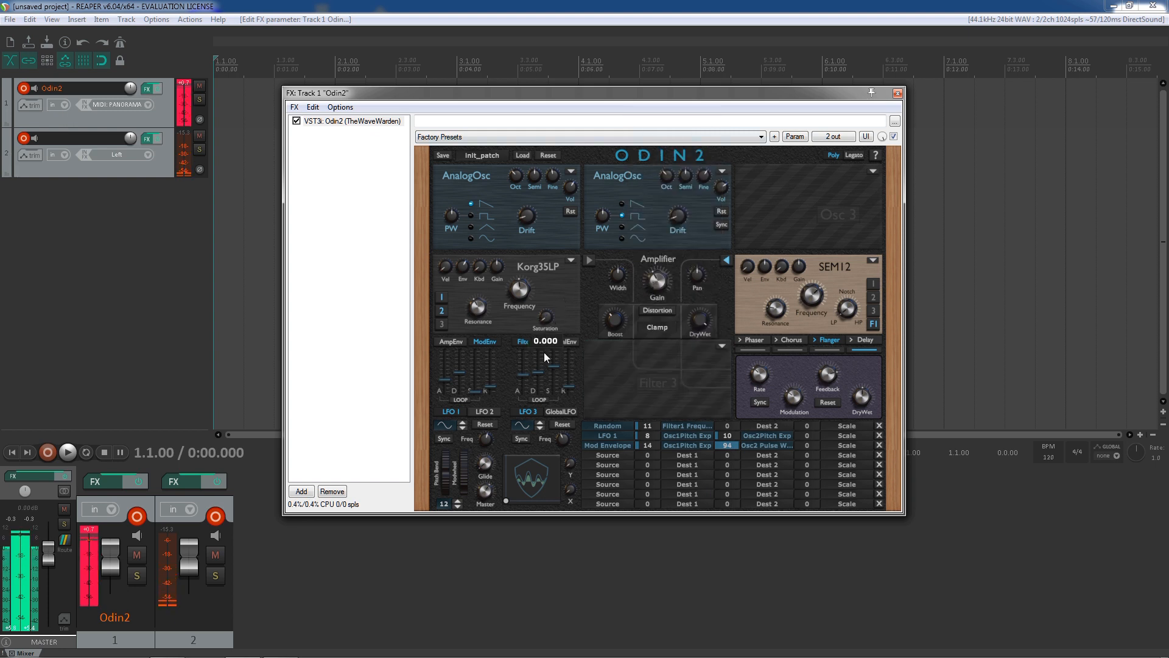
pyautogui.moveTo(849, 310); pyautogui.dragTo(832, 193)
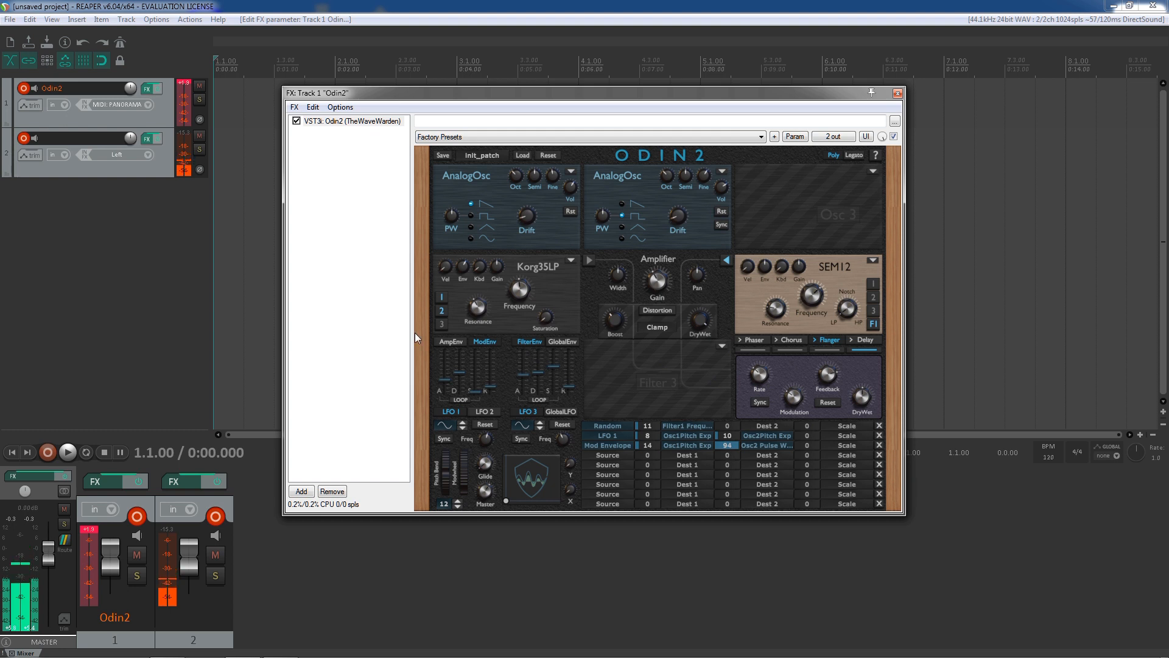
# Display the amplifier envelope and the global envelope in the envelope sections
pyautogui.click(443, 340)
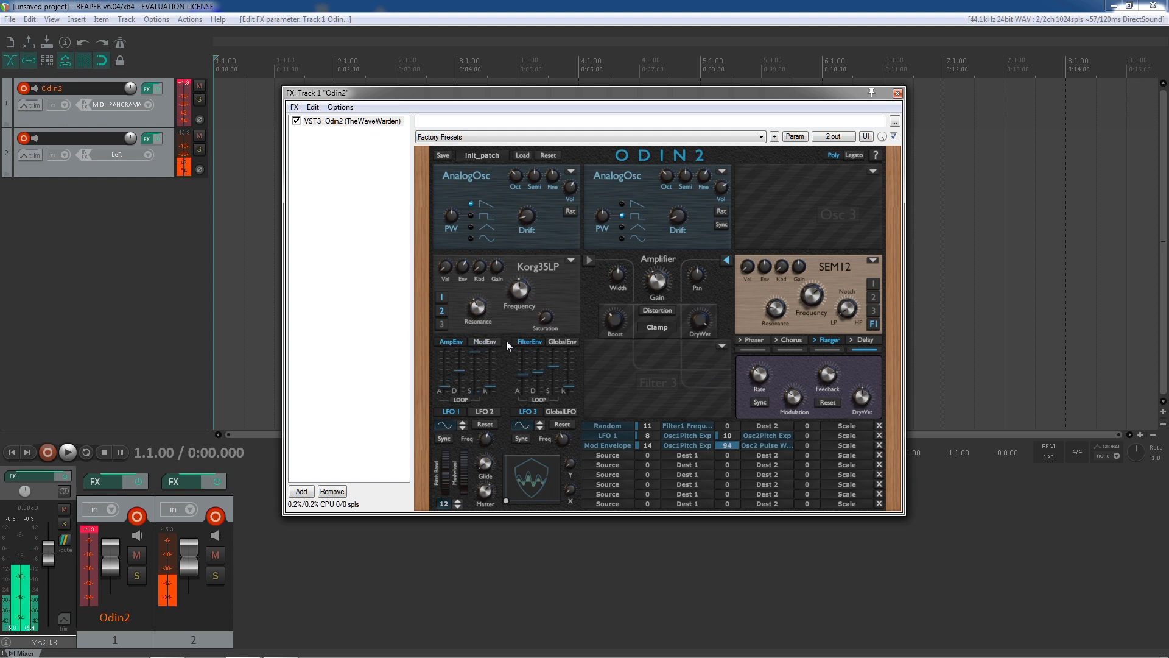
pyautogui.click(562, 343)
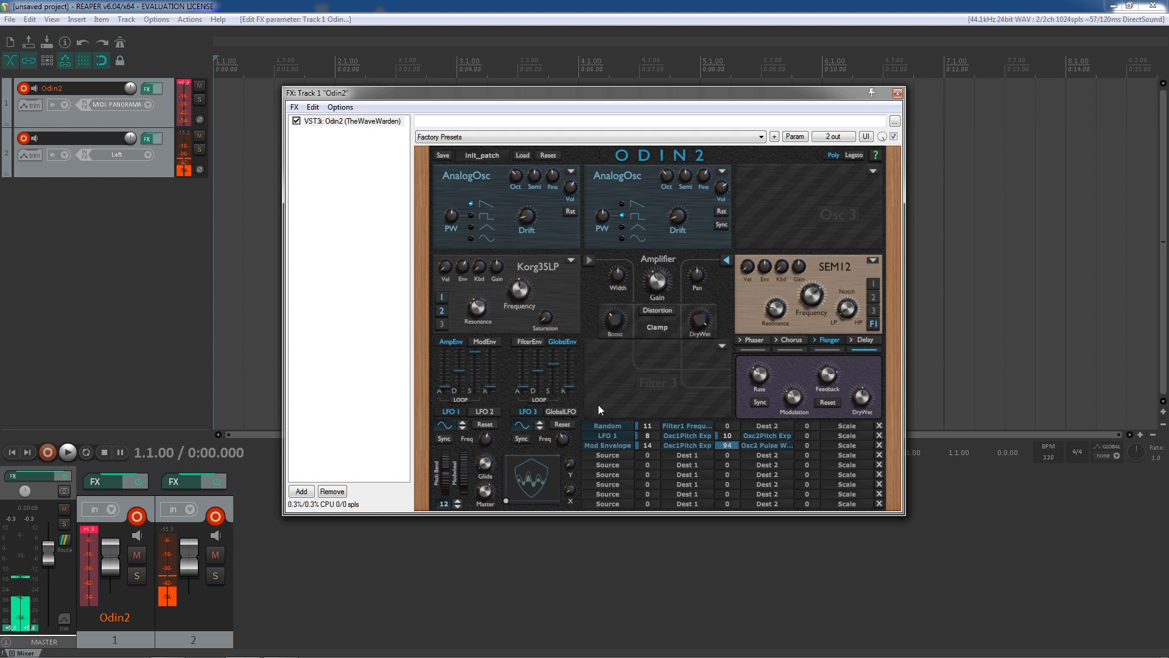
# With the global LFO displayed, set the pitch bend range to 24 and the glide to about 0.056
pyautogui.click(565, 411)
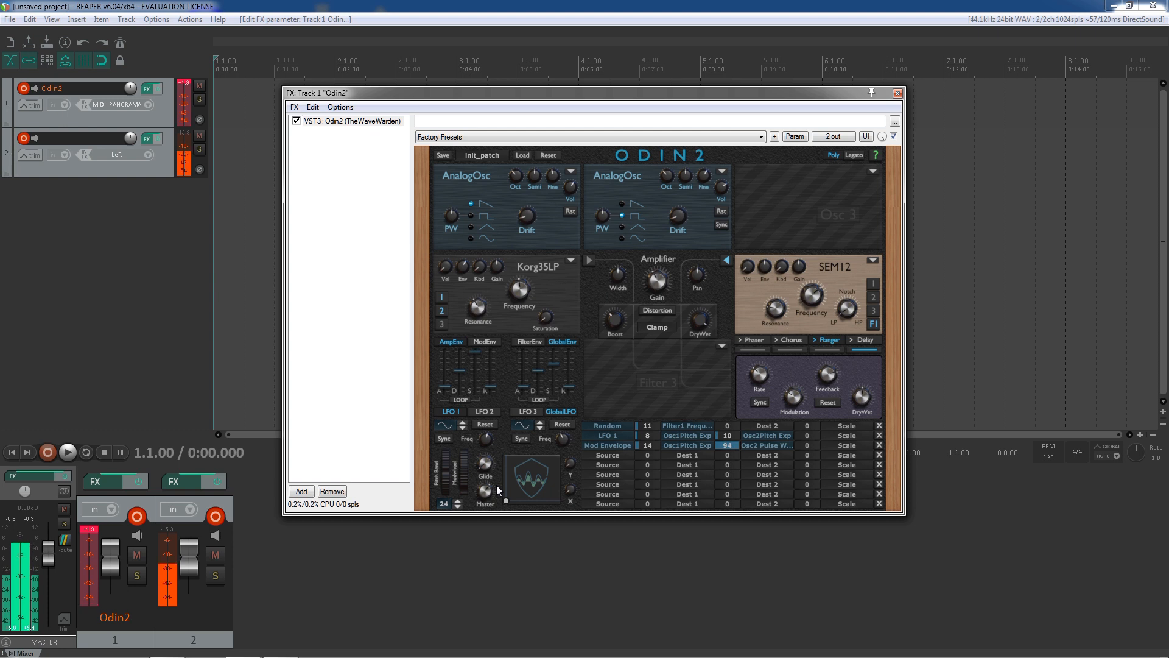
pyautogui.moveTo(486, 467); pyautogui.dragTo(491, 459)
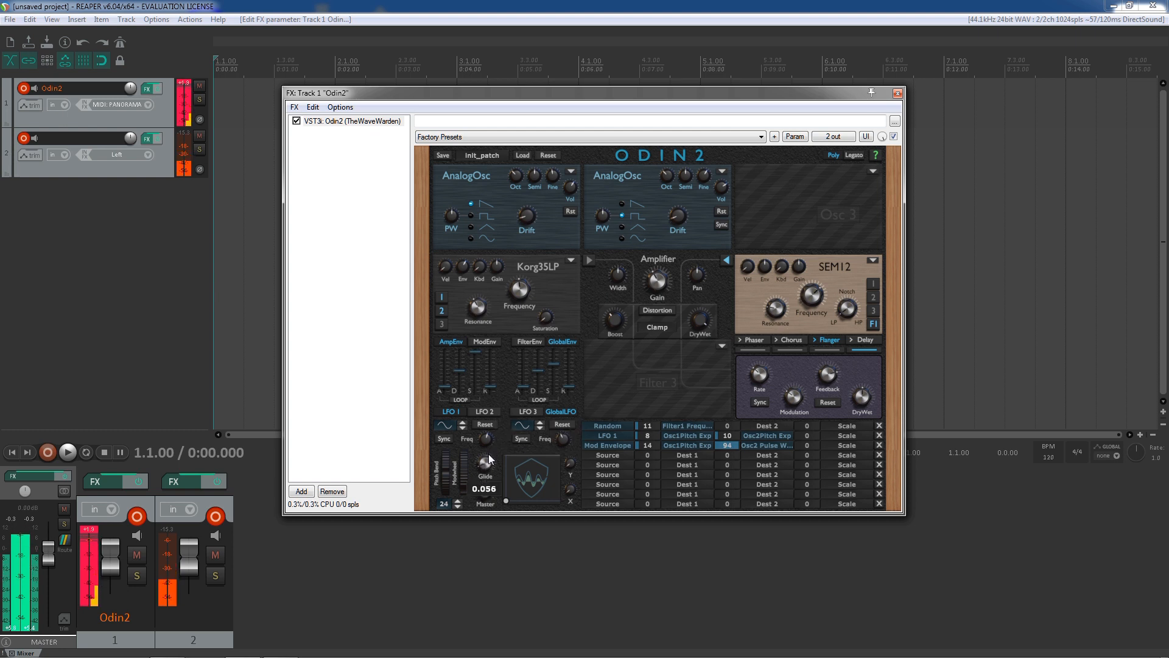
# Bypass filter 2 and change filter 1 to the Oberheim 12 (SEM12) type
pyautogui.click(873, 260)
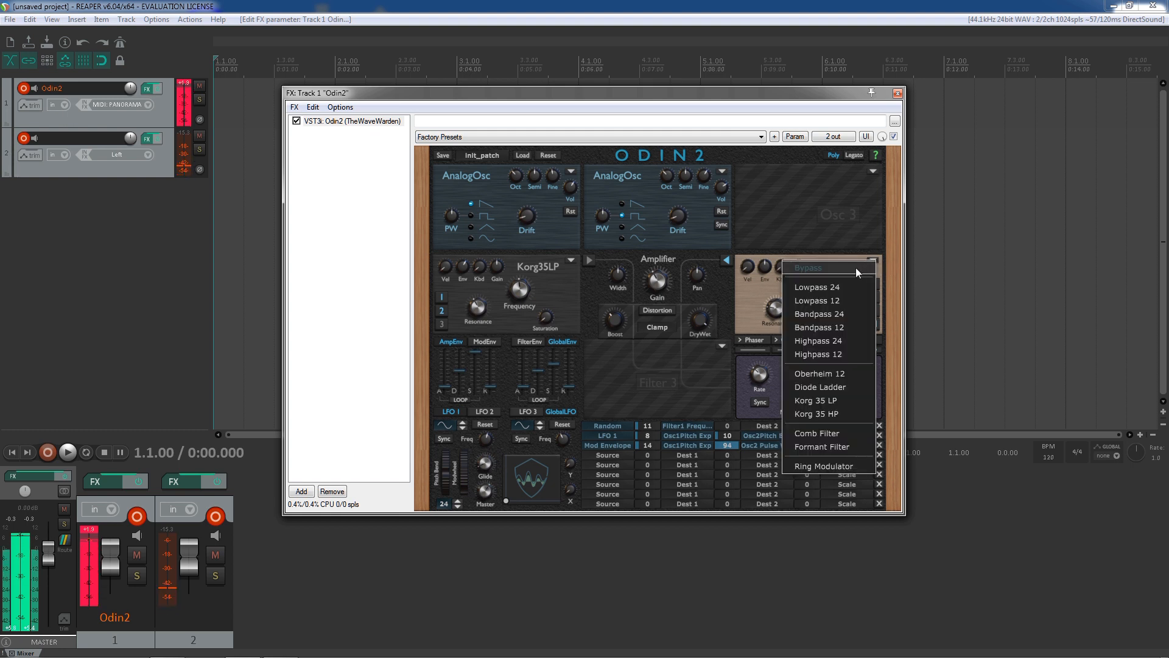
pyautogui.click(858, 269)
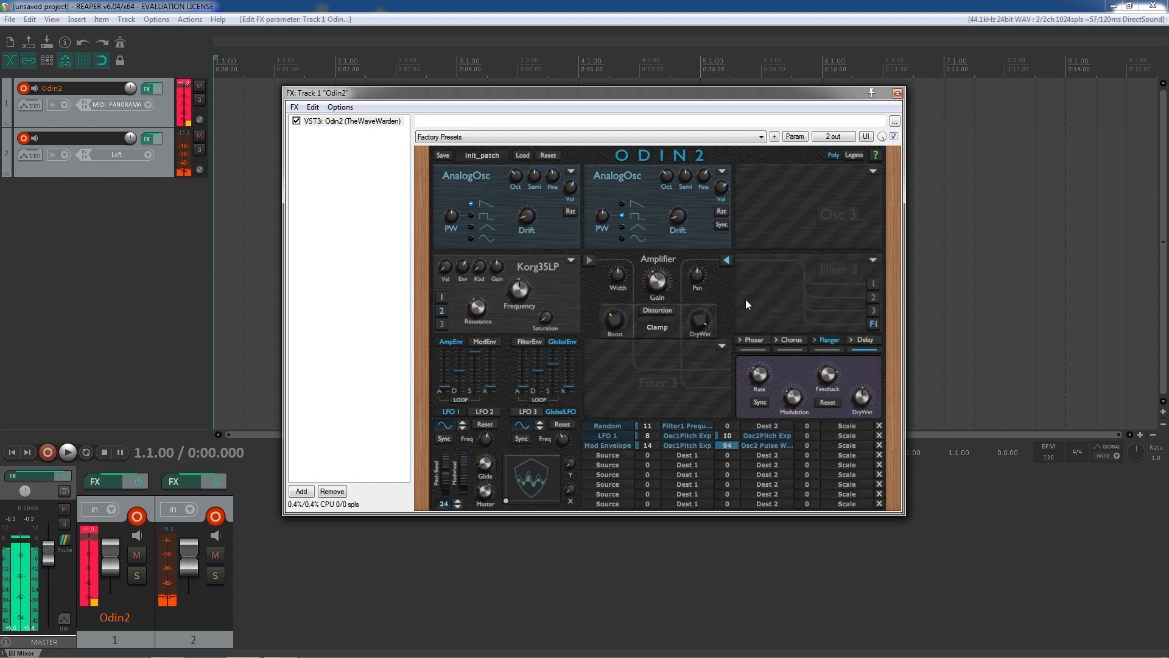
pyautogui.click(571, 260)
pyautogui.click(603, 374)
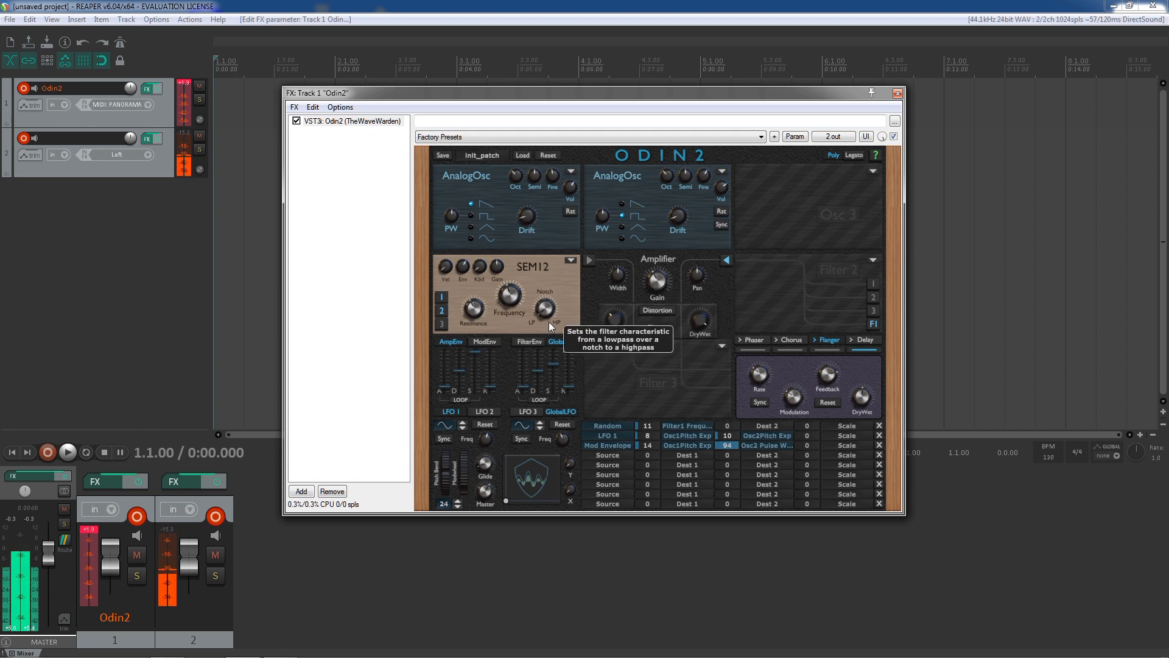
# Reset the Odin2 track's peak meter and audition the Clamp distortion while varying its boost, leaving the distortion switched off
pyautogui.click(91, 527)
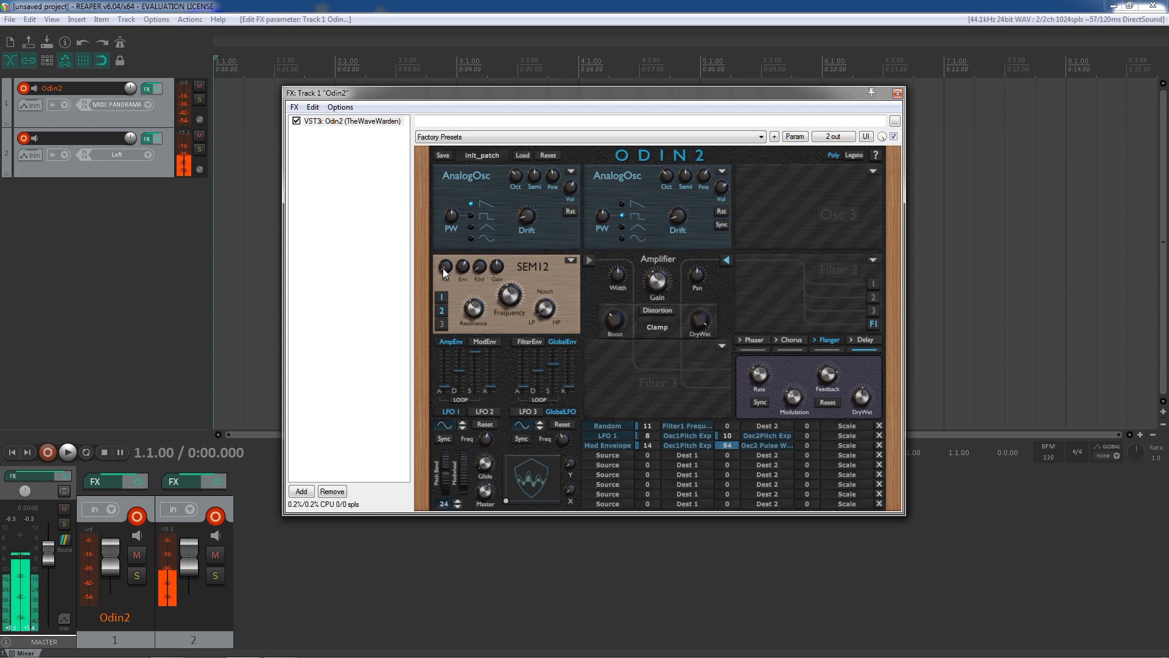
pyautogui.click(664, 312)
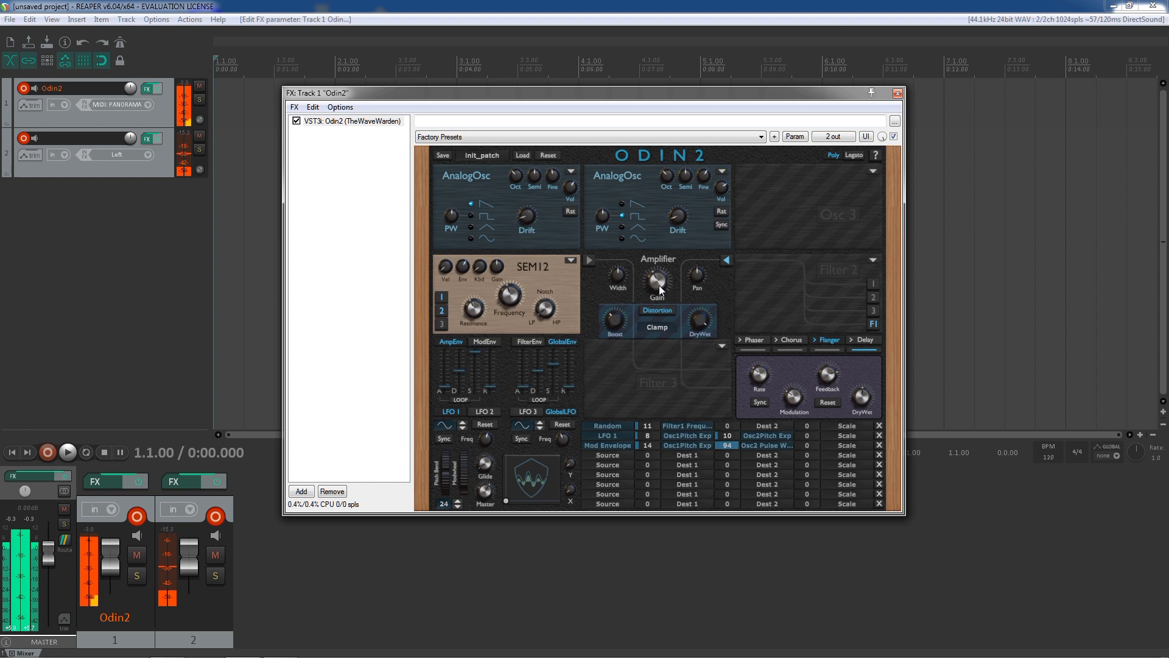
pyautogui.moveTo(616, 319)
pyautogui.mouseDown()
pyautogui.moveTo(634, 400)
pyautogui.moveTo(612, 326)
pyautogui.moveTo(609, 335)
pyautogui.mouseUp()
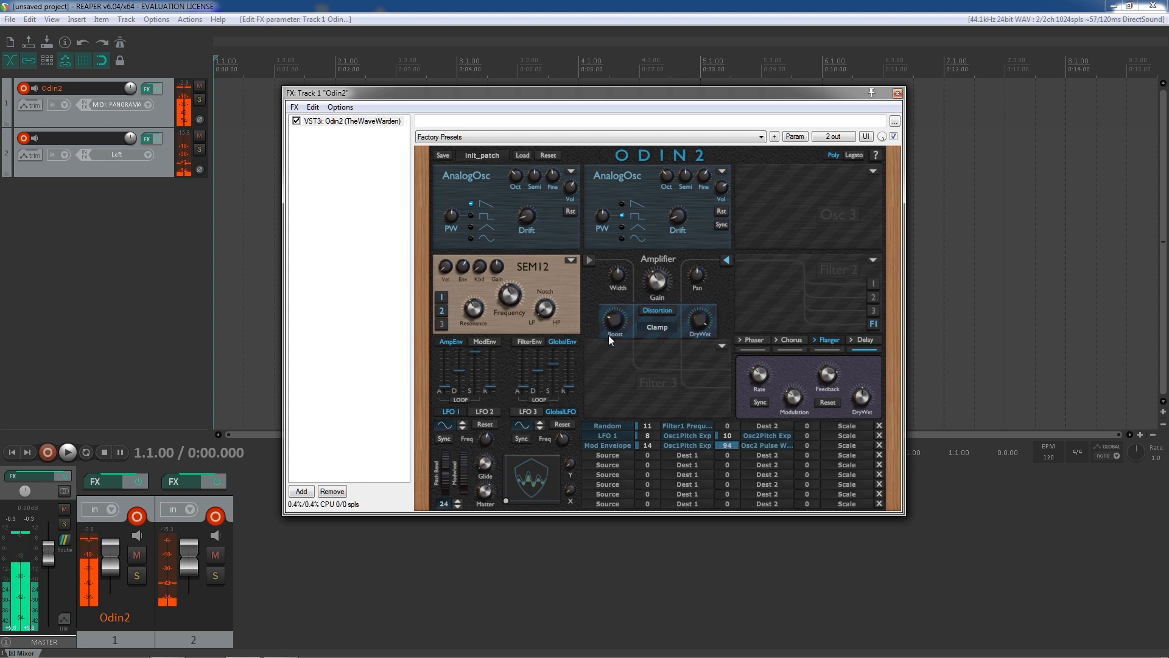
pyautogui.click(659, 311)
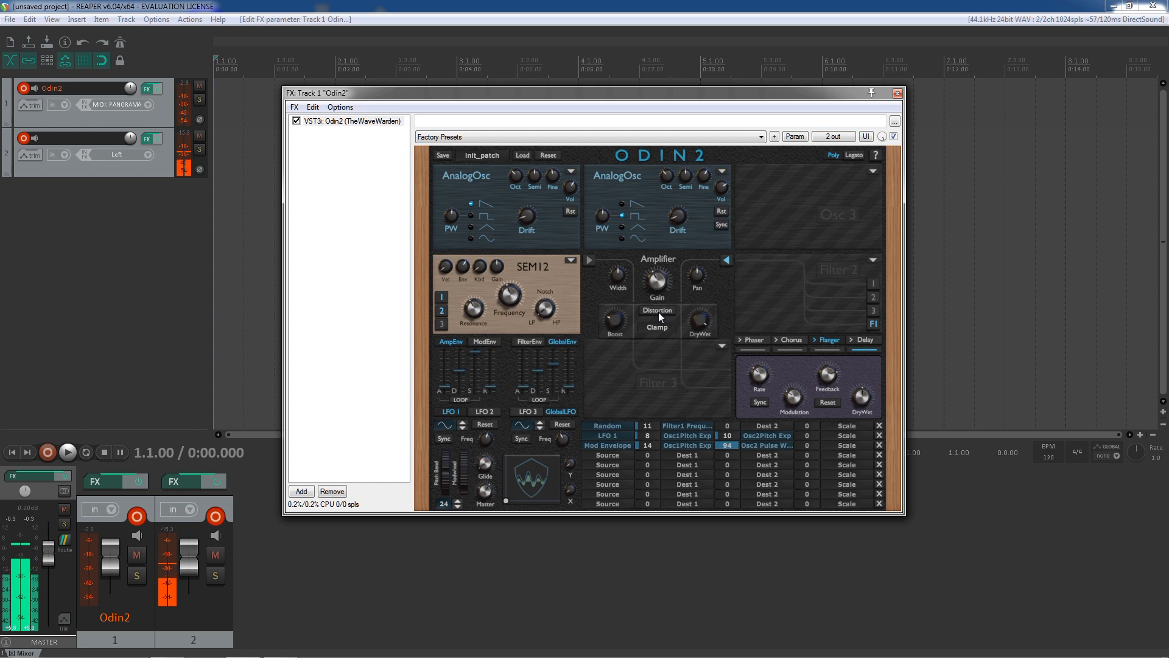
# Move the XY pad's point from its lower-left corner to just right of centre near the pad's bottom edge
pyautogui.moveTo(505, 500); pyautogui.dragTo(538, 494)
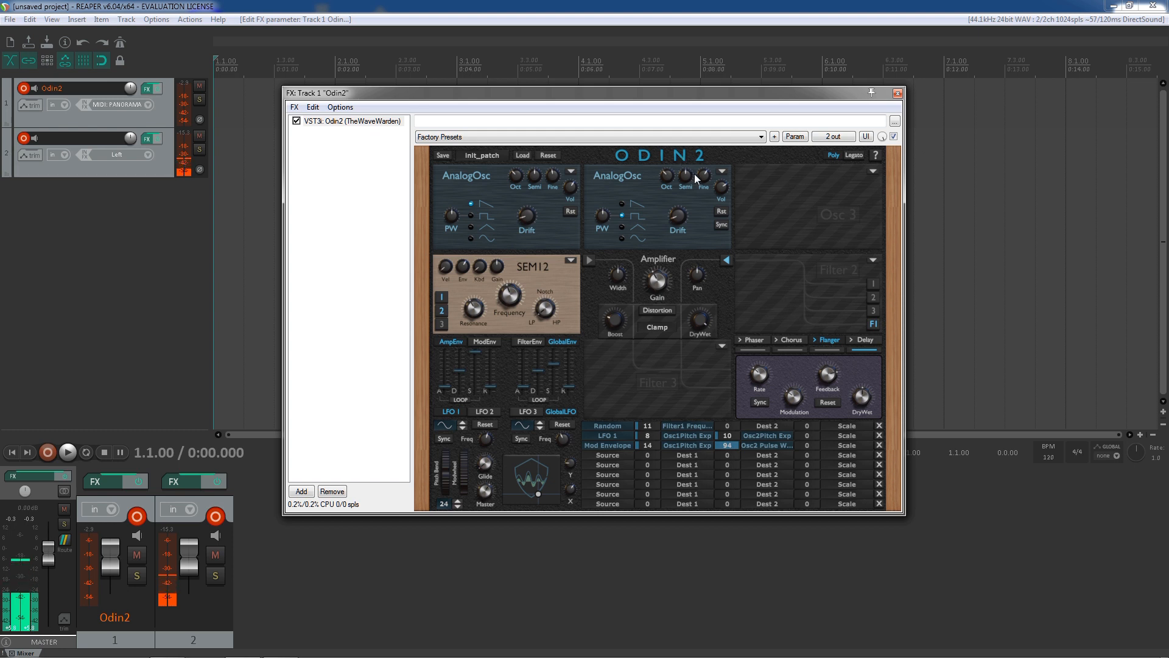
# Load the FM Oscillator and the PhaseMod Oscillator one after the other in oscillator 3
pyautogui.click(872, 173)
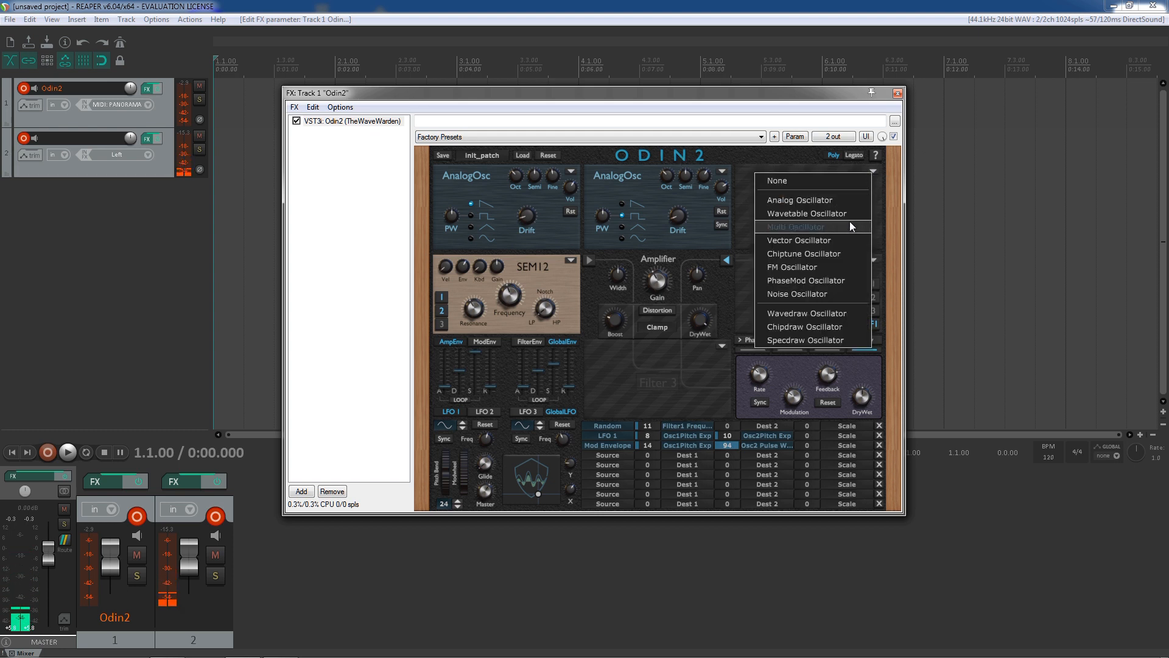
pyautogui.click(842, 266)
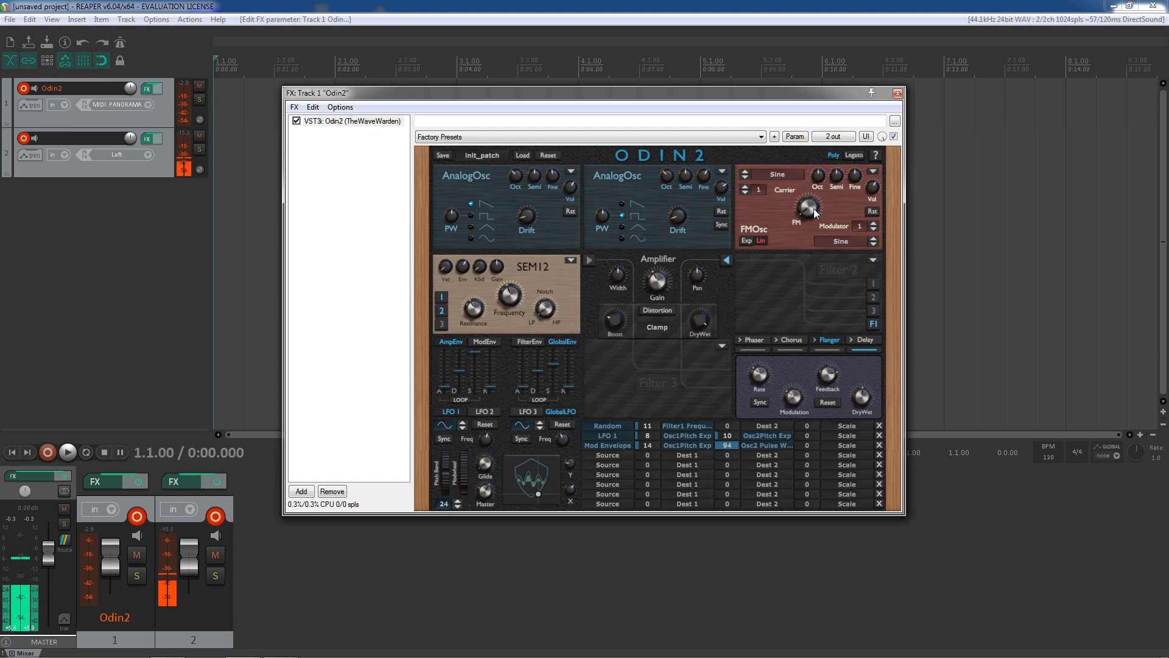
pyautogui.click(874, 172)
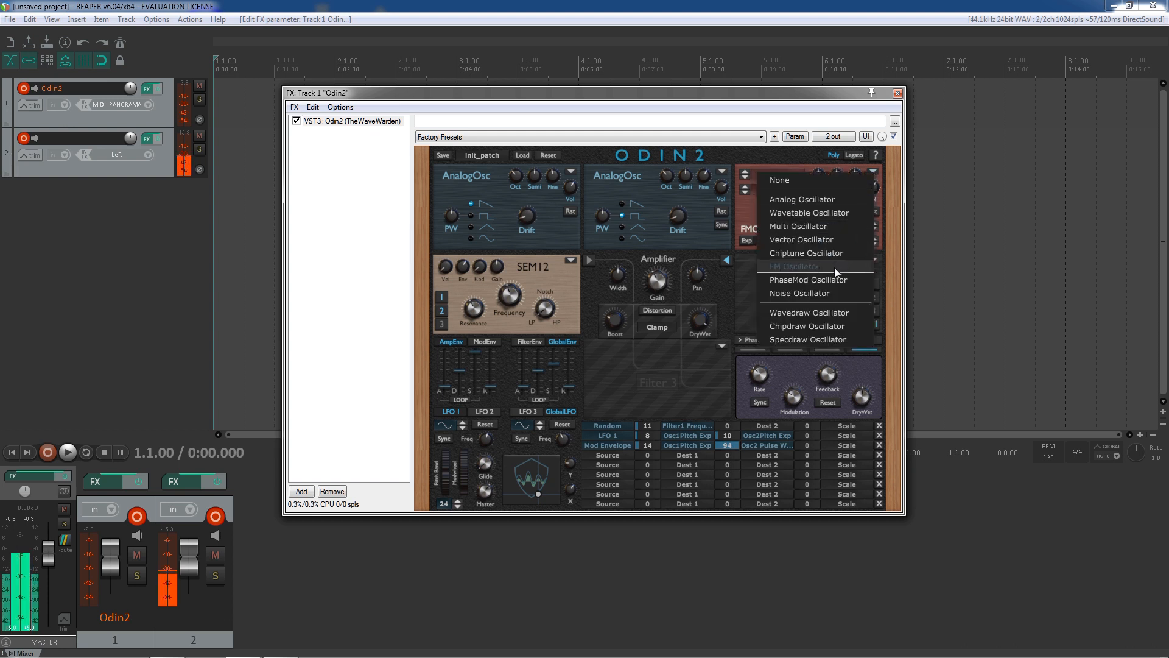
pyautogui.click(828, 281)
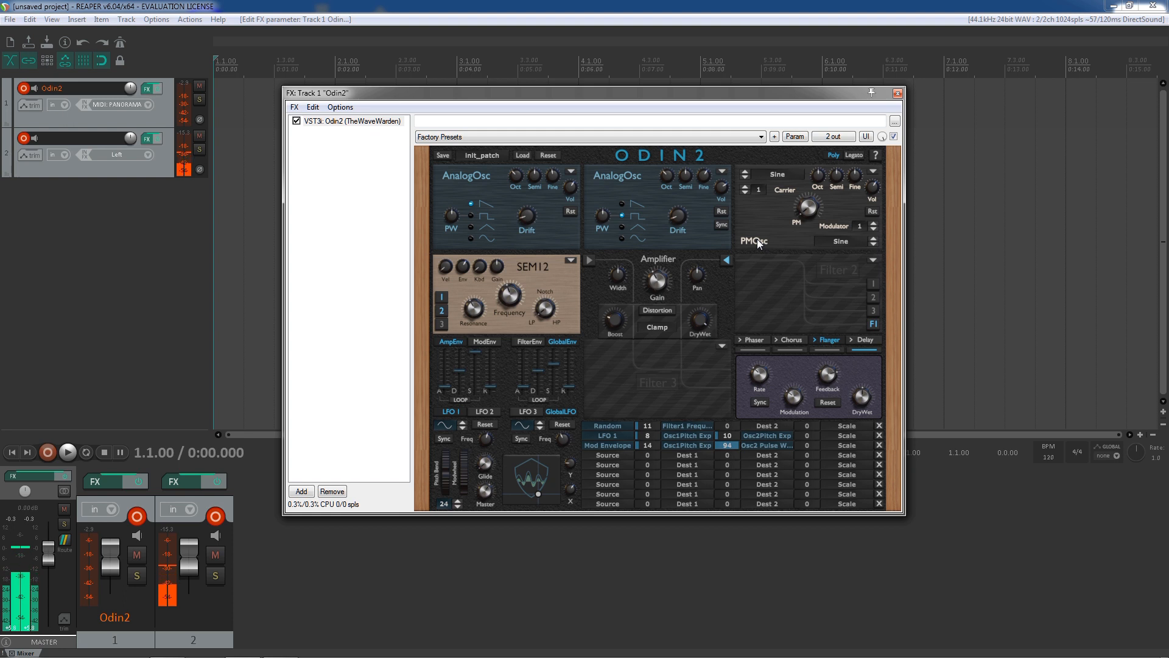
# Load the Noise Oscillator in oscillator 3, vary its high-pass up to about 3012 Hz and lower its volume
pyautogui.click(875, 173)
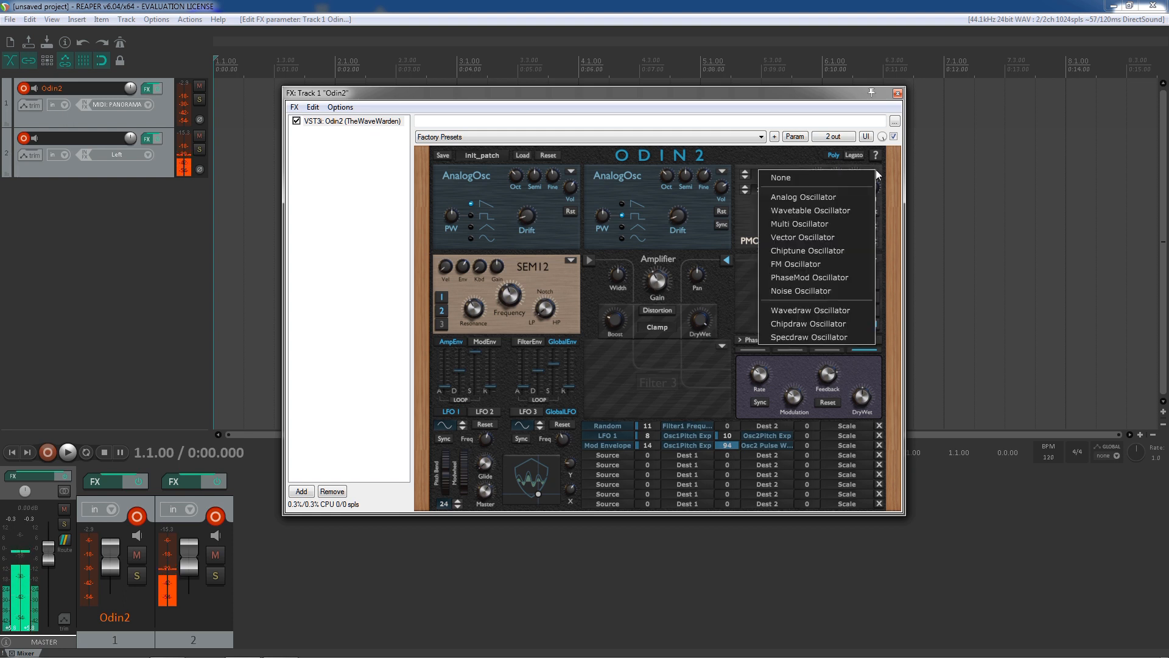
pyautogui.click(824, 289)
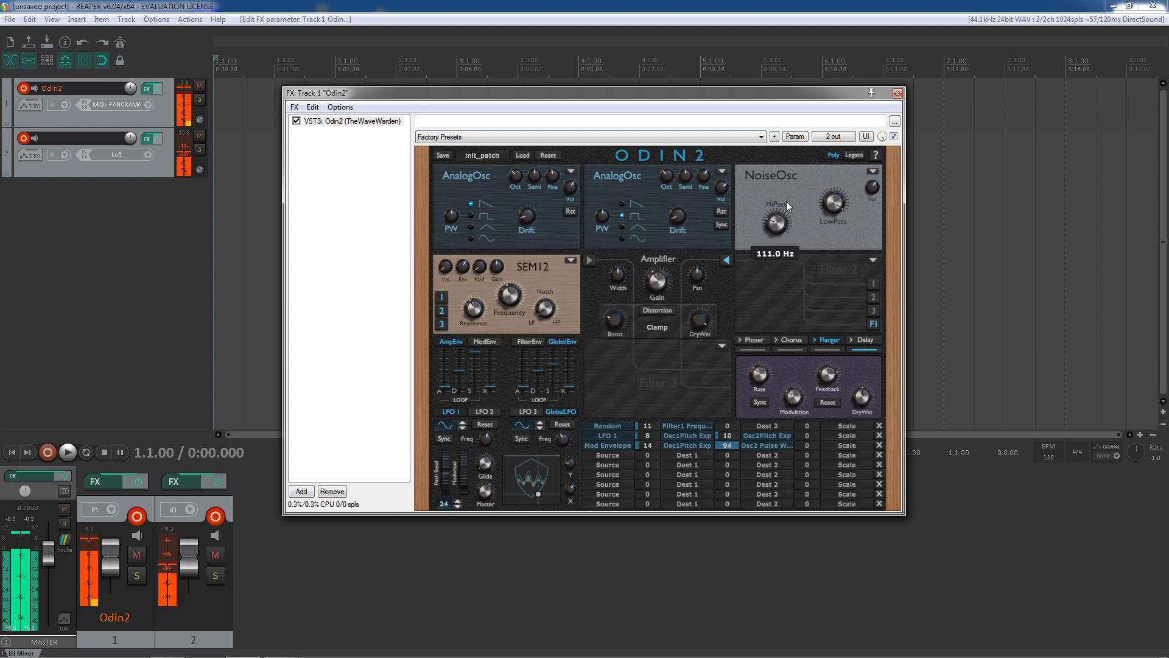
pyautogui.moveTo(832, 200)
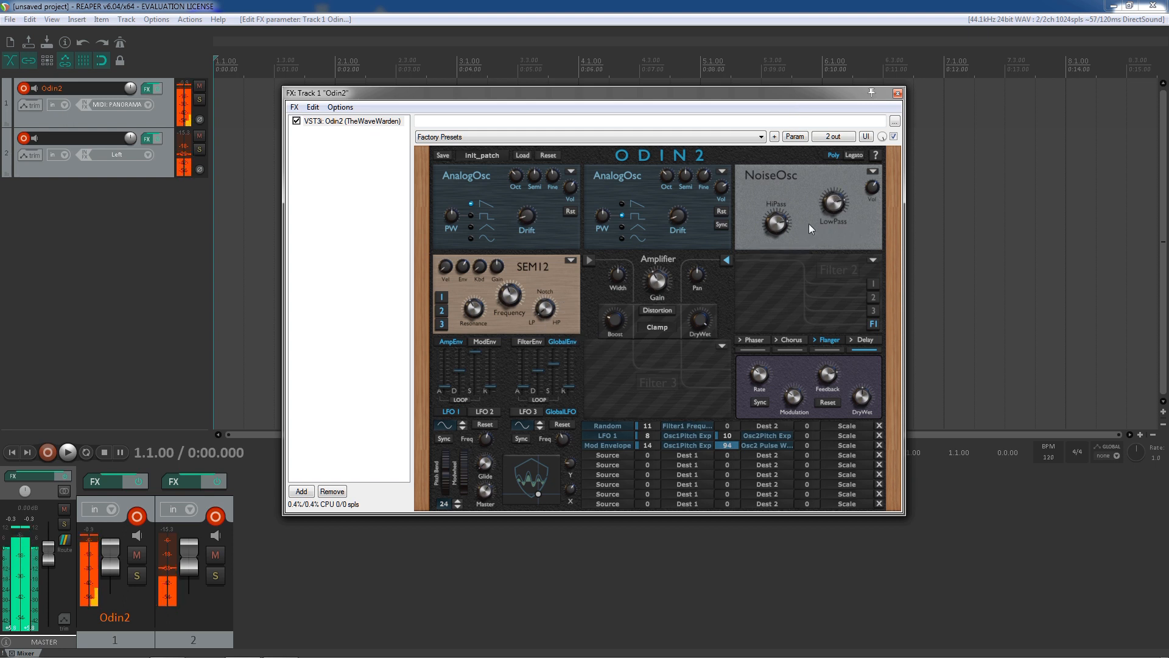
pyautogui.moveTo(872, 190); pyautogui.dragTo(877, 227)
pyautogui.moveTo(875, 186)
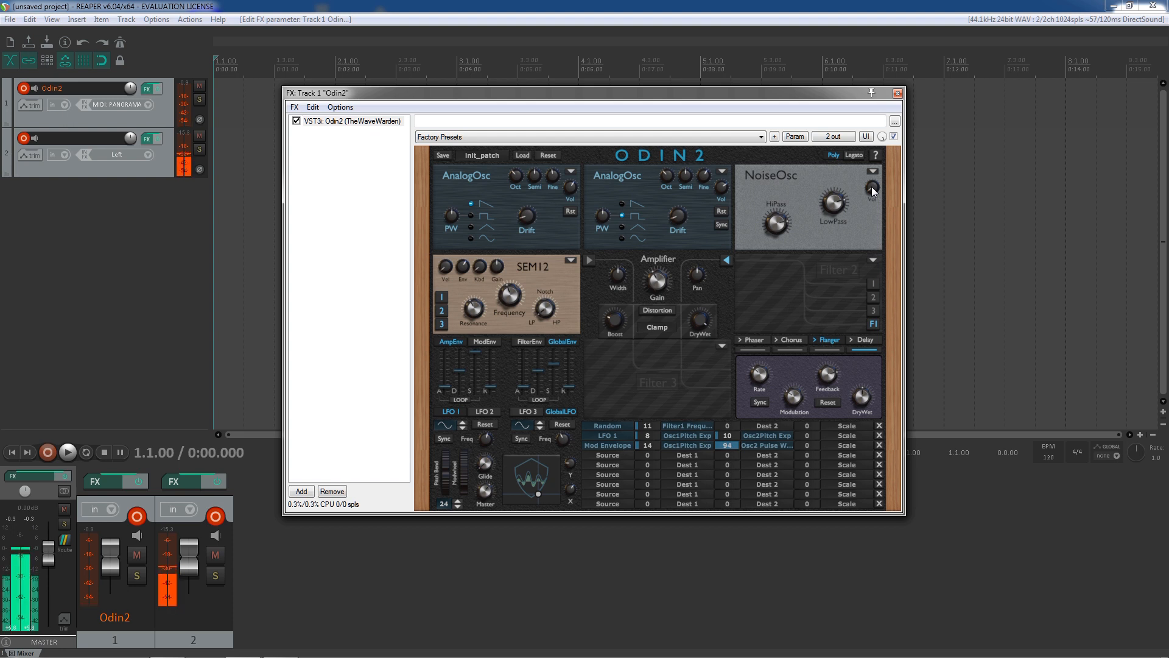
pyautogui.moveTo(872, 191); pyautogui.dragTo(877, 234)
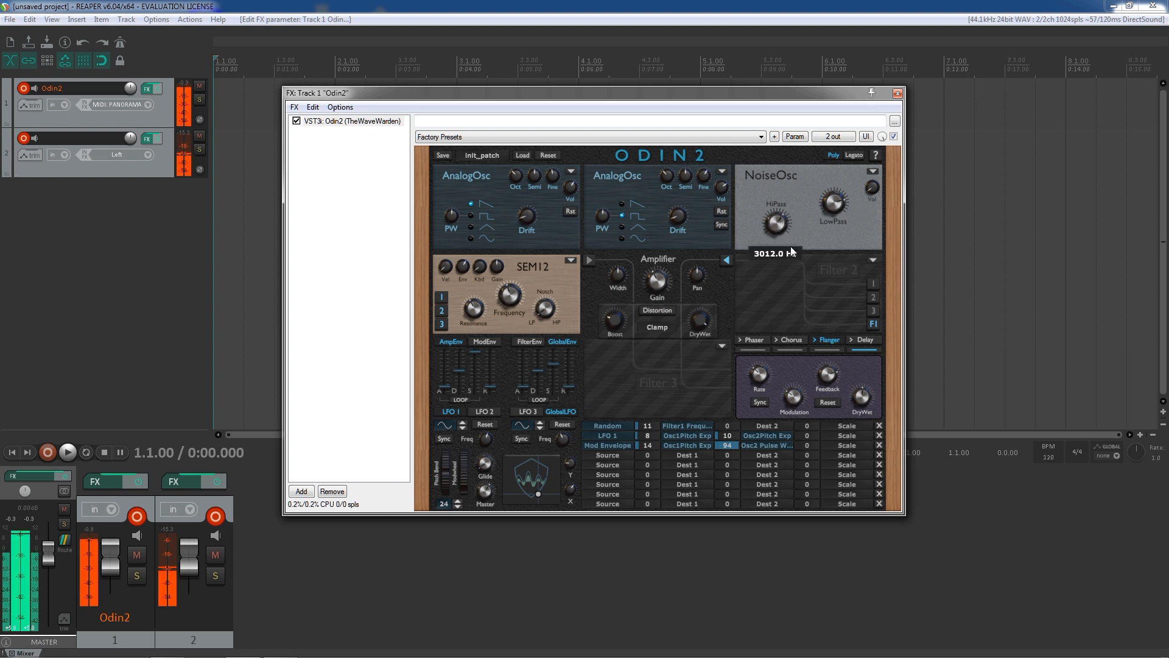
pyautogui.moveTo(873, 188)
pyautogui.moveTo(873, 189); pyautogui.dragTo(880, 264)
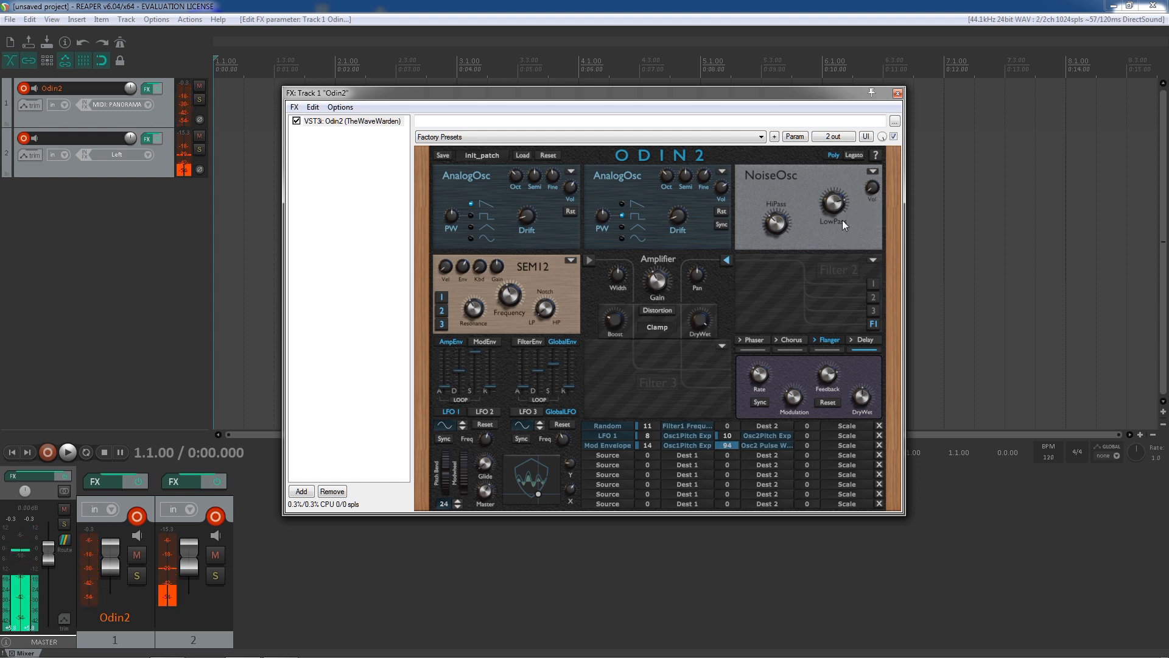
# Route oscillators 1, 2 and 3 into filter 1 and set oscillator 3 to None
pyautogui.click(441, 324)
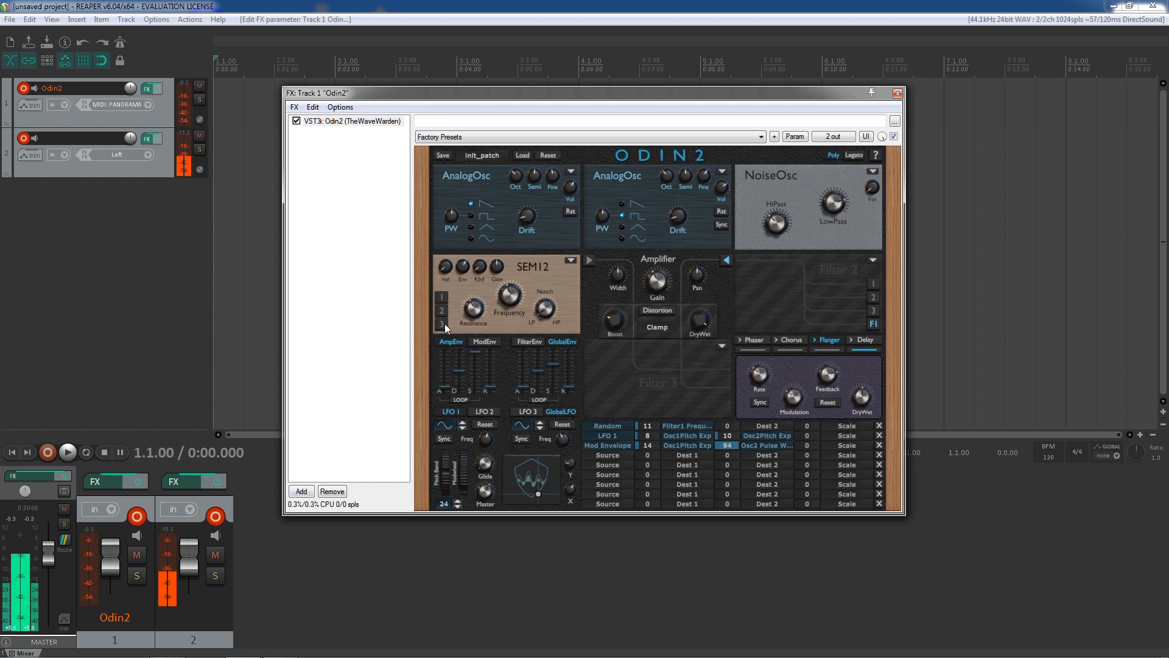
pyautogui.click(442, 311)
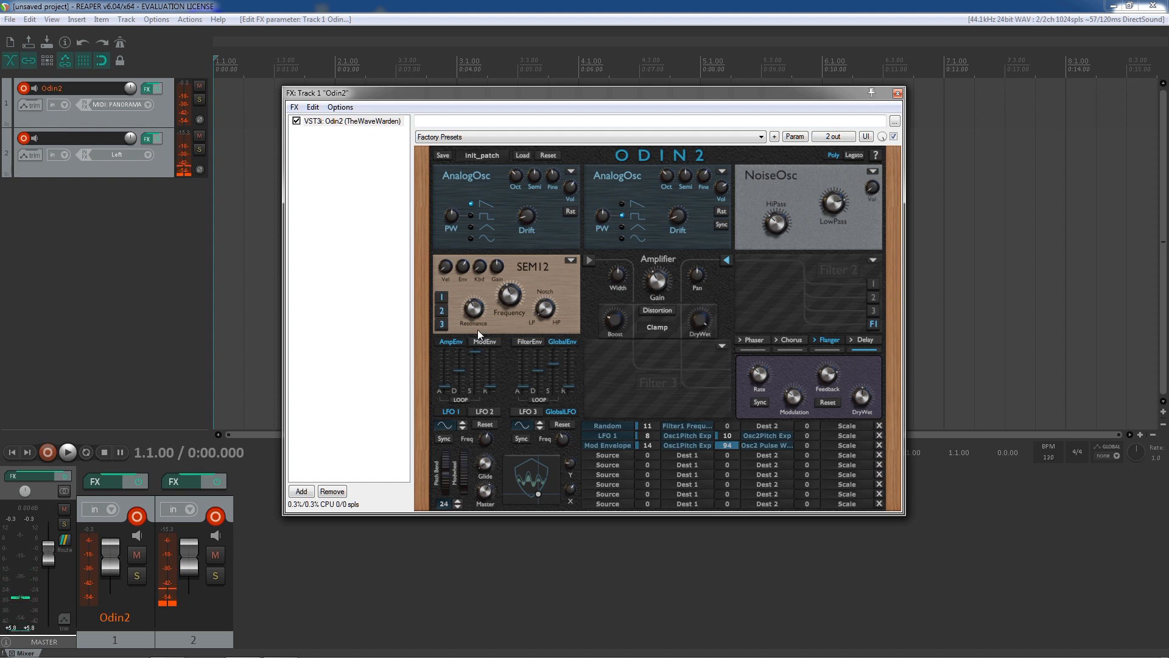
pyautogui.click(875, 170)
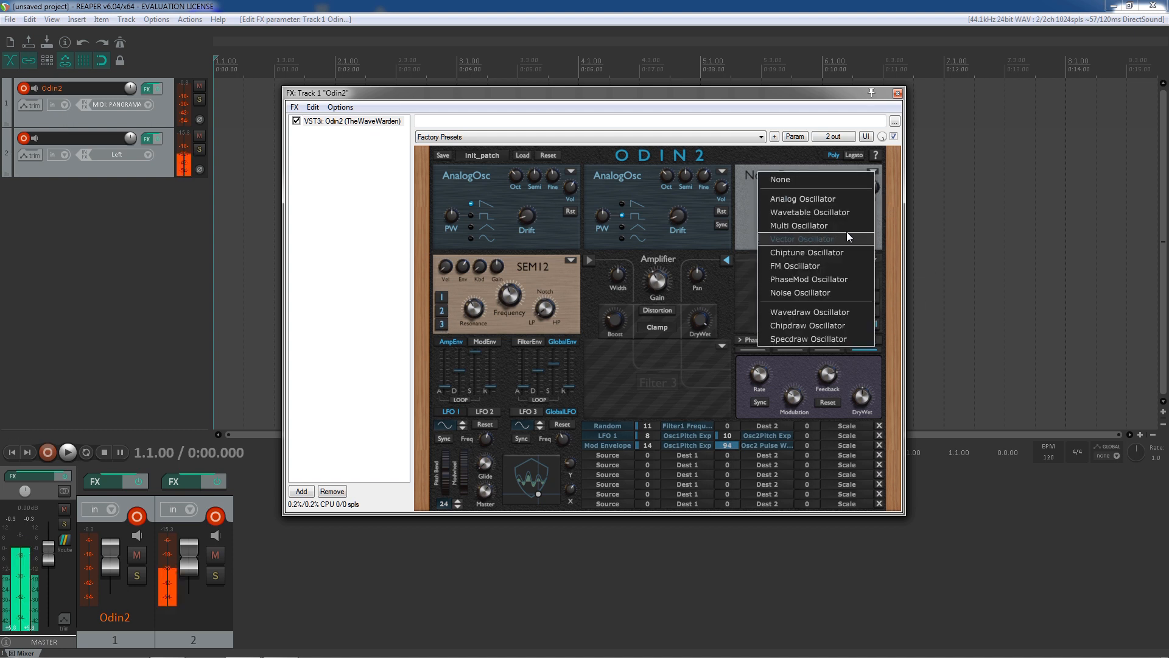
pyautogui.click(830, 175)
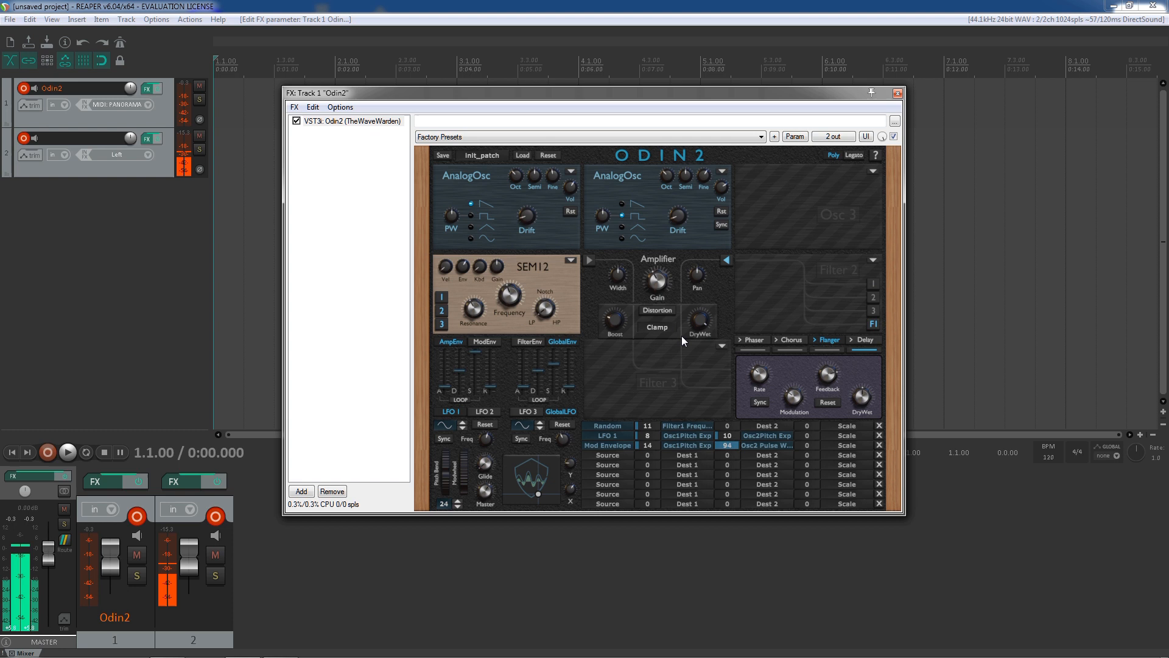
pyautogui.click(723, 347)
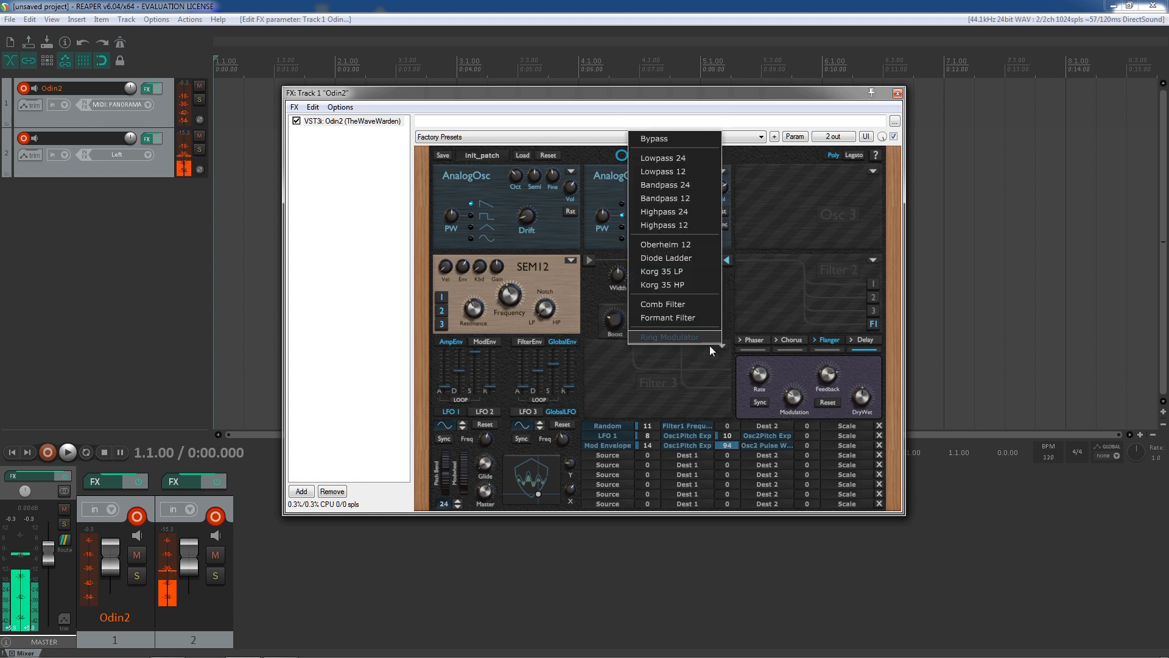
pyautogui.click(674, 390)
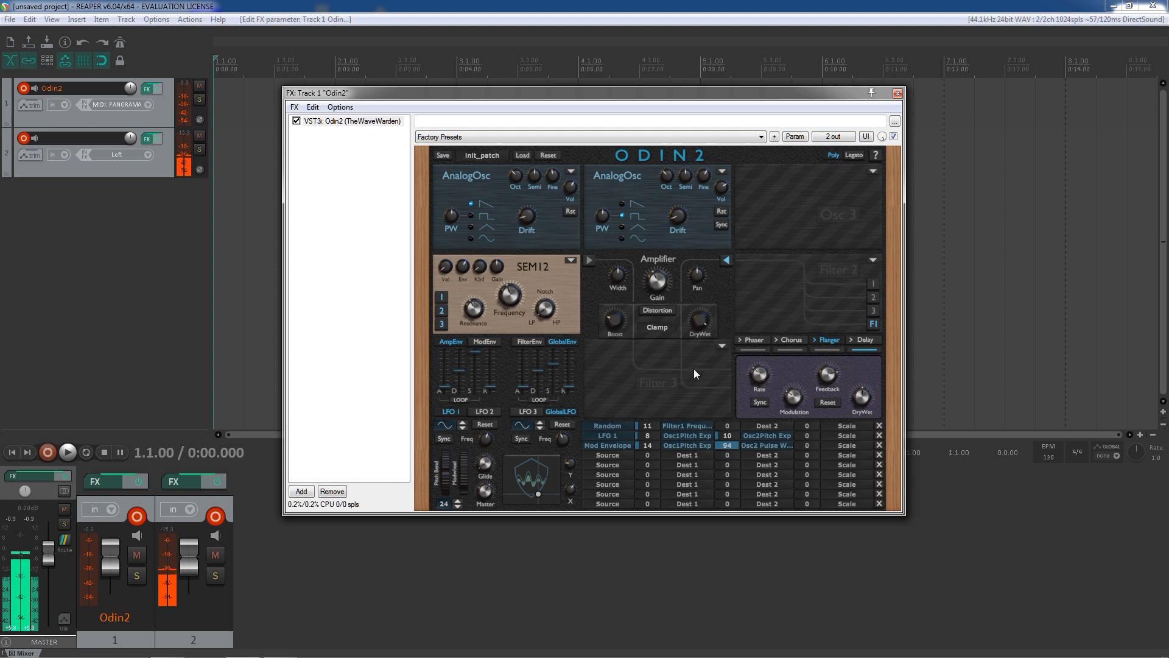
# Adjust the amplifier gain, trying about -10.11 dB, and reset the Odin2 track's peak meter
pyautogui.click(649, 276)
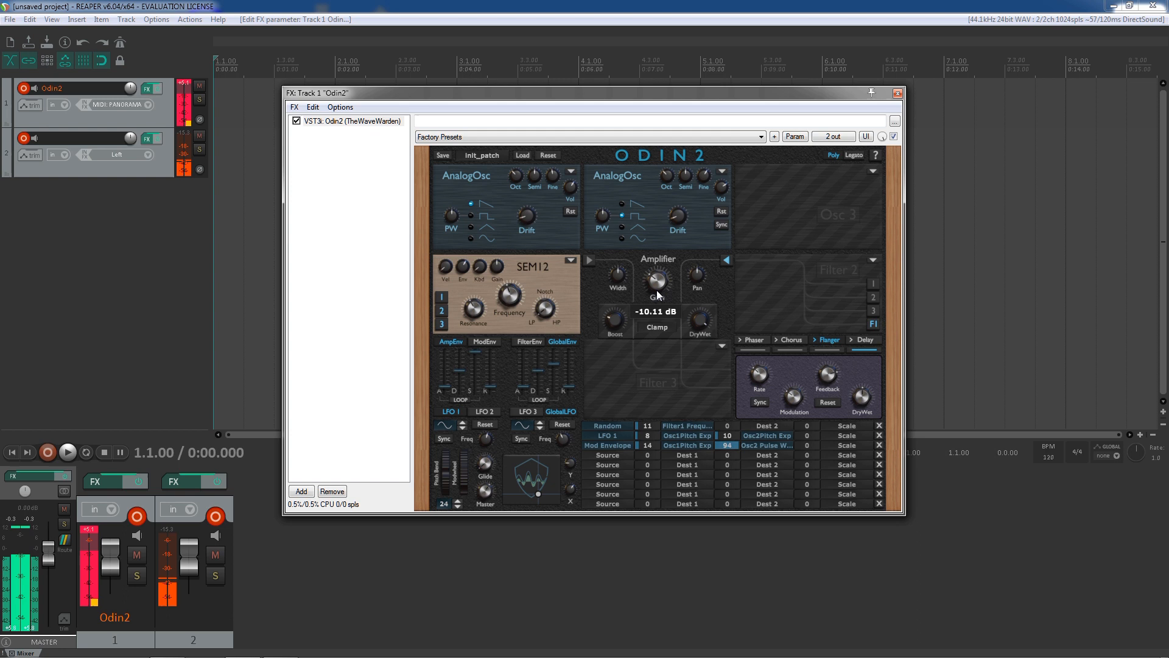
pyautogui.click(88, 535)
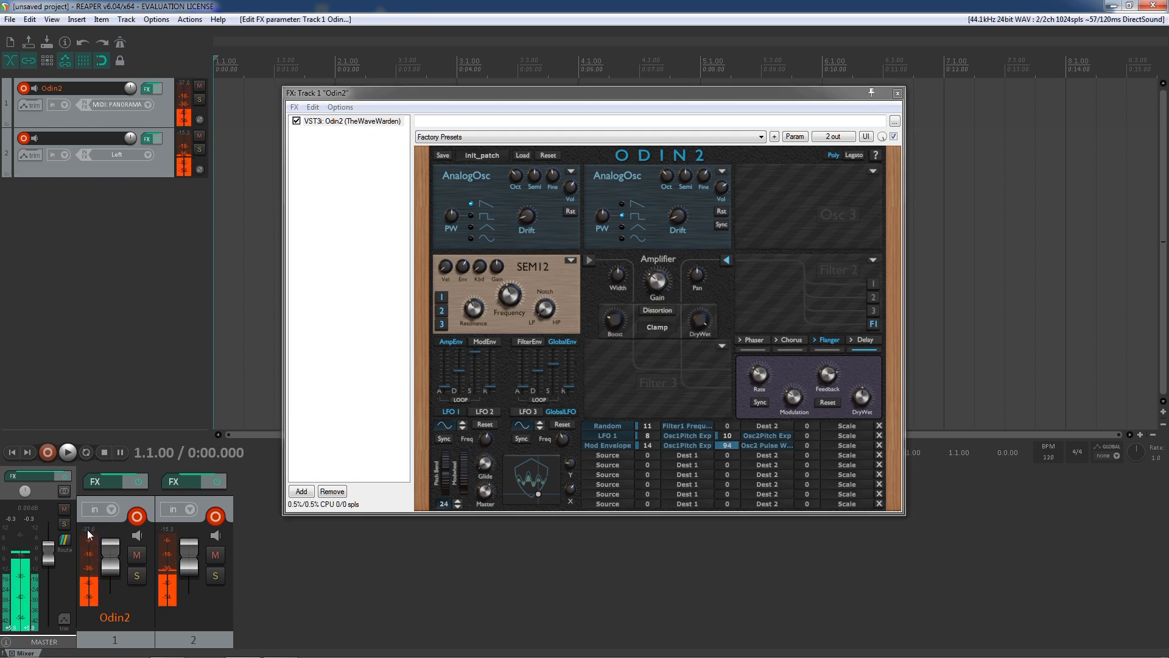
pyautogui.moveTo(652, 288); pyautogui.dragTo(659, 317)
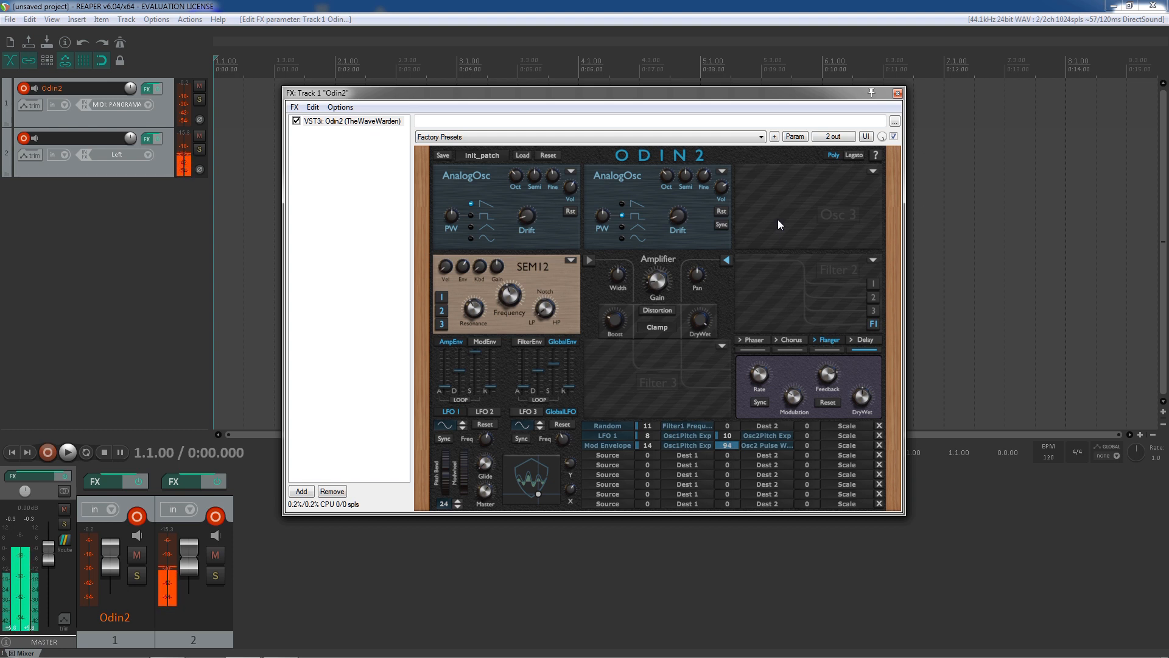
pyautogui.click(644, 386)
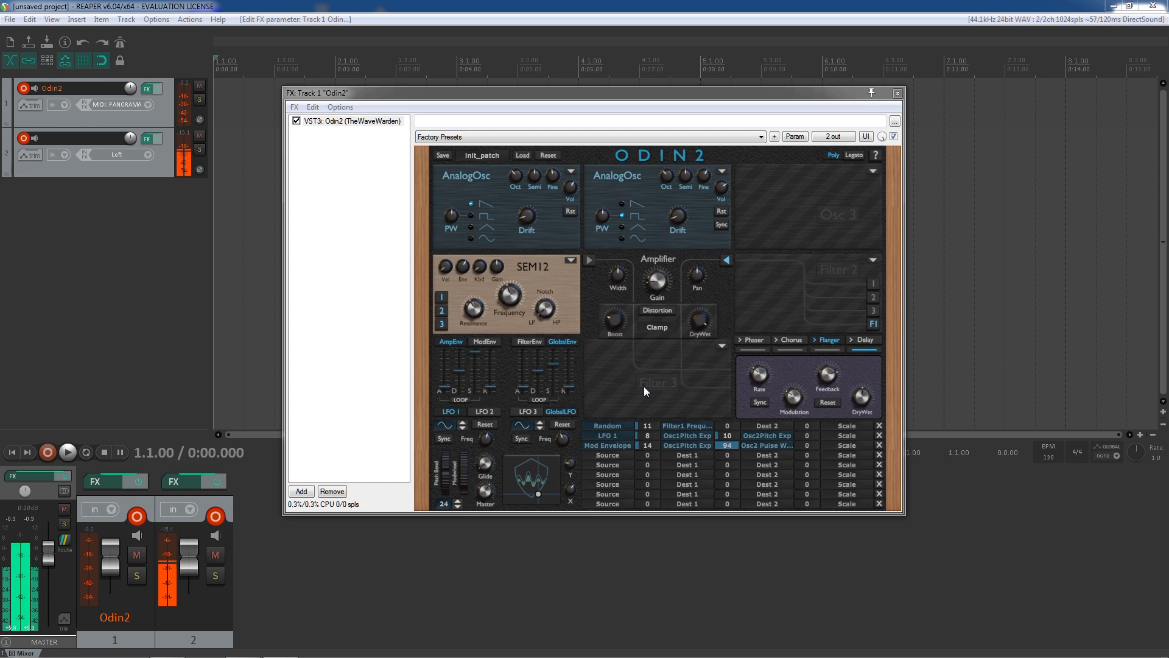